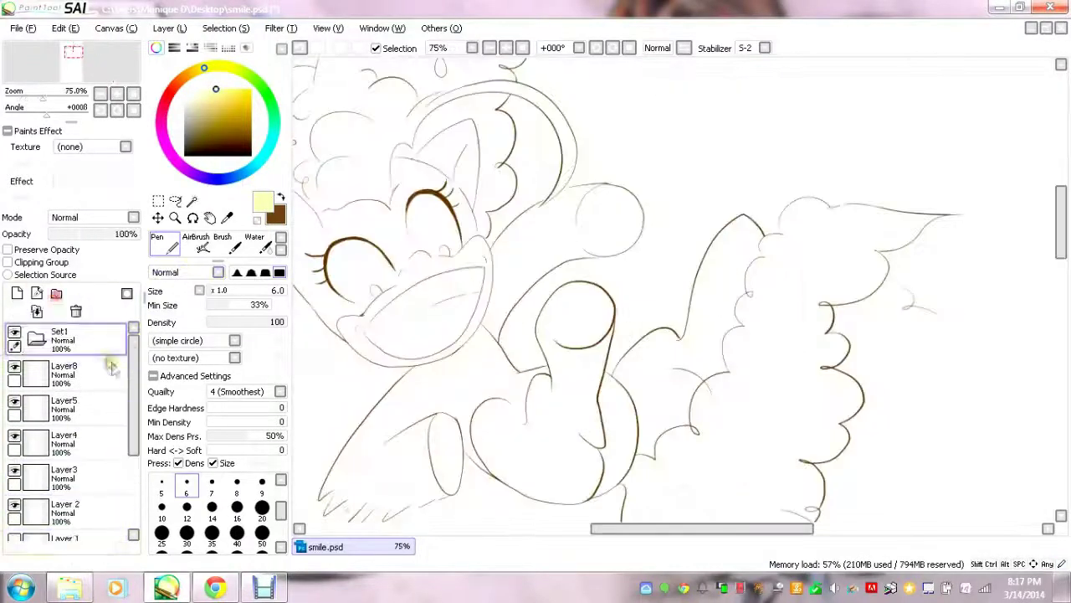
# Thicken the Select brush and trace the grinning pony's face and jaw outline.
pyautogui.moveTo(67, 369); pyautogui.dragTo(118, 334)
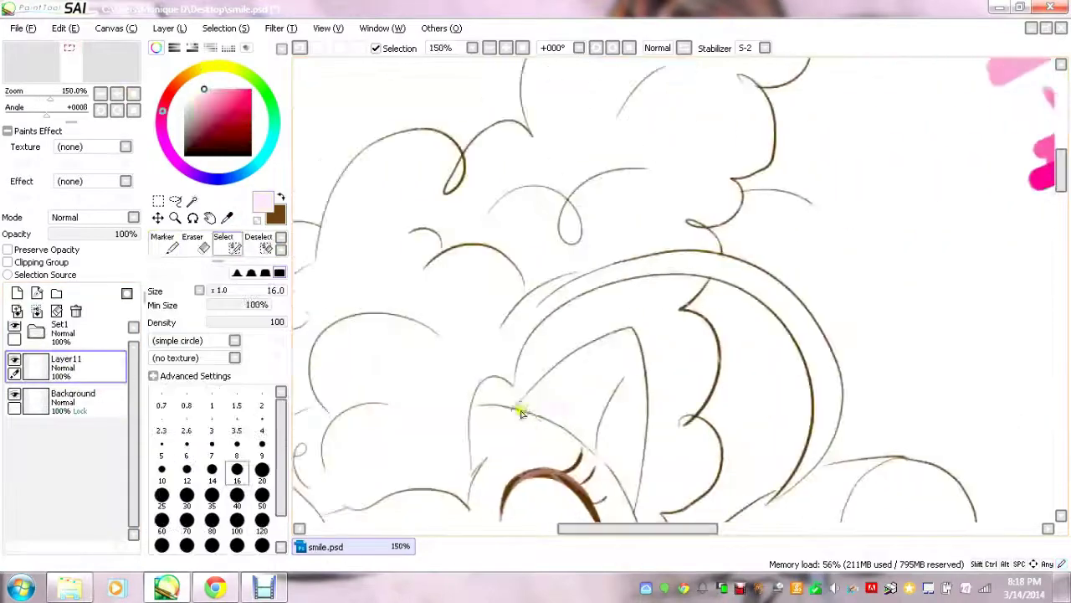
pyautogui.moveTo(485, 196); pyautogui.dragTo(627, 277)
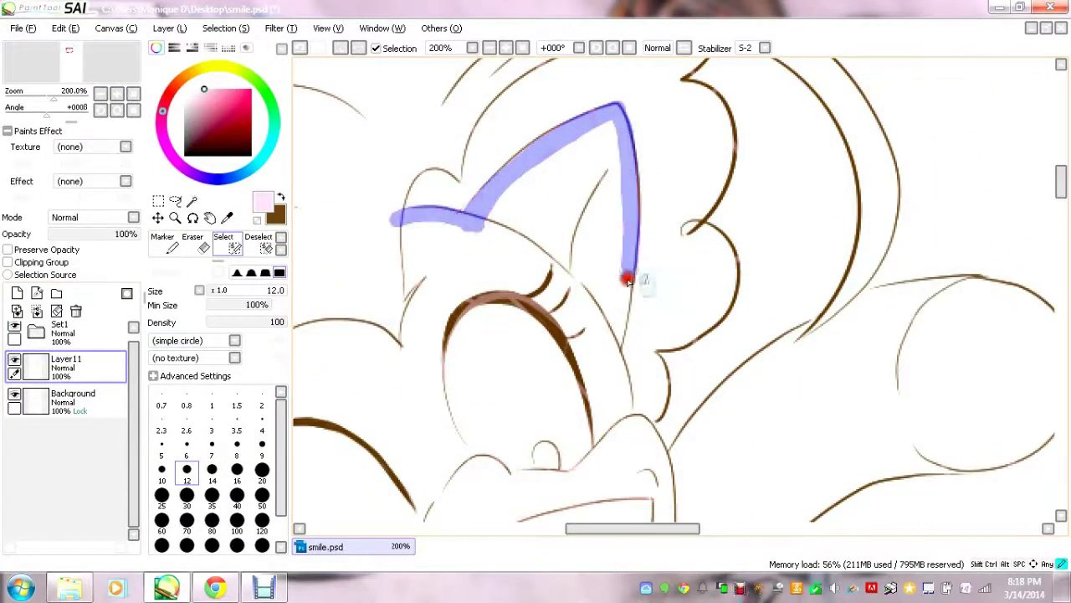
pyautogui.click(187, 480)
pyautogui.scroll(-3, 617, 251)
pyautogui.moveTo(636, 63)
pyautogui.mouseDown()
pyautogui.moveTo(611, 173)
pyautogui.moveTo(667, 330)
pyautogui.mouseUp()
pyautogui.scroll(-3, 667, 330)
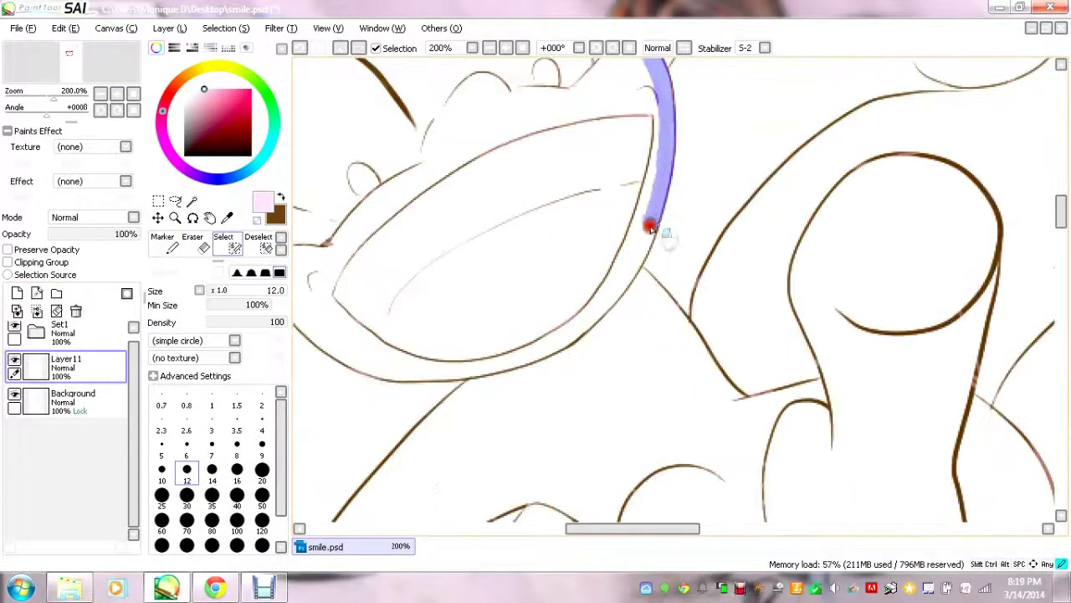
pyautogui.moveTo(651, 227); pyautogui.dragTo(675, 310)
pyautogui.hscroll(-5, 674, 310)
pyautogui.moveTo(754, 373)
pyautogui.mouseDown()
pyautogui.moveTo(696, 376)
pyautogui.moveTo(550, 287)
pyautogui.mouseUp()
pyautogui.scroll(3, 550, 287)
pyautogui.moveTo(545, 402)
pyautogui.mouseDown()
pyautogui.moveTo(402, 227)
pyautogui.moveTo(383, 84)
pyautogui.mouseUp()
pyautogui.scroll(3, 382, 208)
pyautogui.moveTo(382, 208)
pyautogui.mouseDown()
pyautogui.moveTo(511, 237)
pyautogui.moveTo(557, 223)
pyautogui.mouseUp()
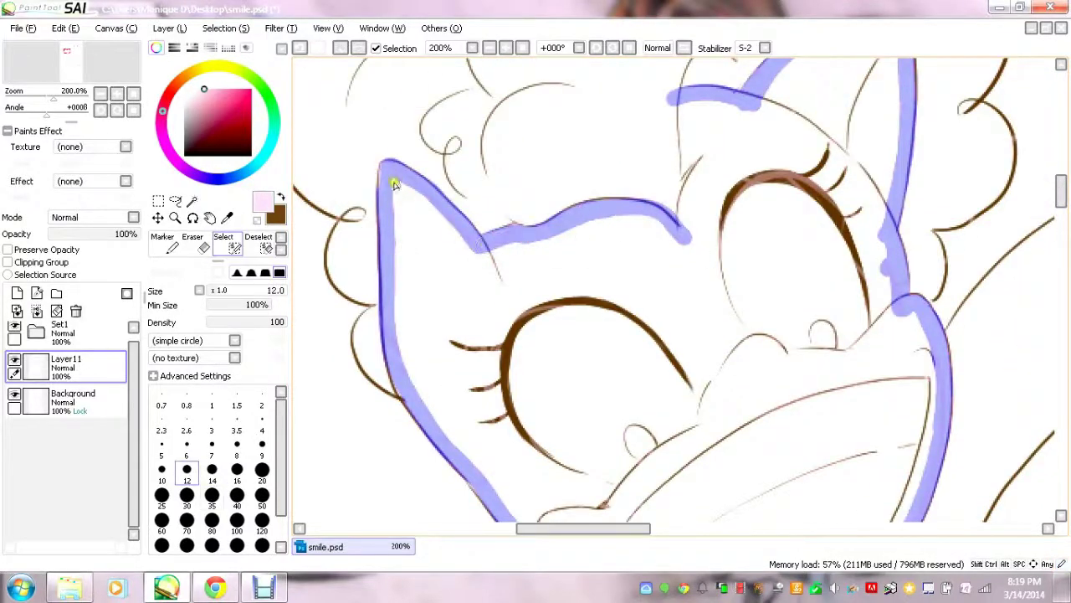
# Trace the ear and head outline, erasing an overshoot from the selection.
pyautogui.moveTo(686, 239); pyautogui.dragTo(658, 173)
pyautogui.hotkey('ctrl', 'z')
pyautogui.moveTo(686, 237); pyautogui.dragTo(716, 136)
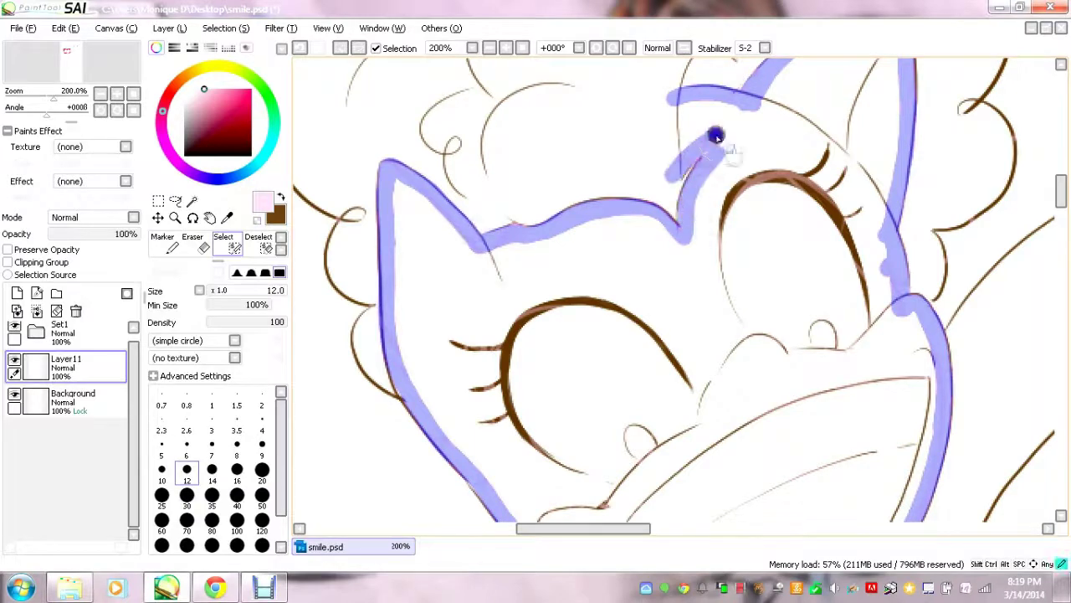
pyautogui.press('e')
pyautogui.moveTo(683, 180); pyautogui.dragTo(659, 161)
pyautogui.scroll(-5, 649, 94)
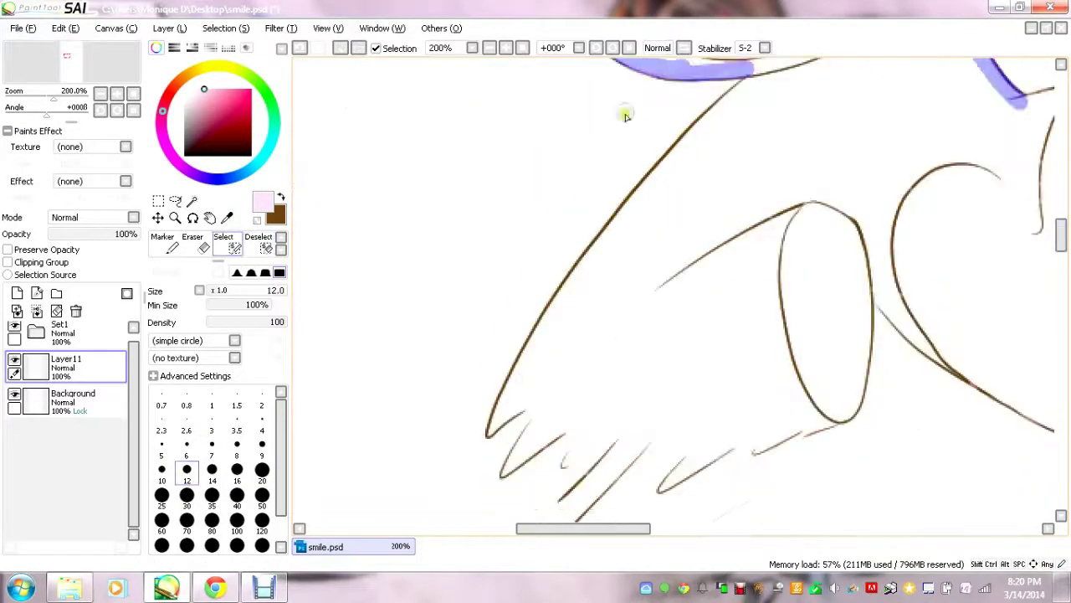
pyautogui.moveTo(753, 77); pyautogui.dragTo(489, 433)
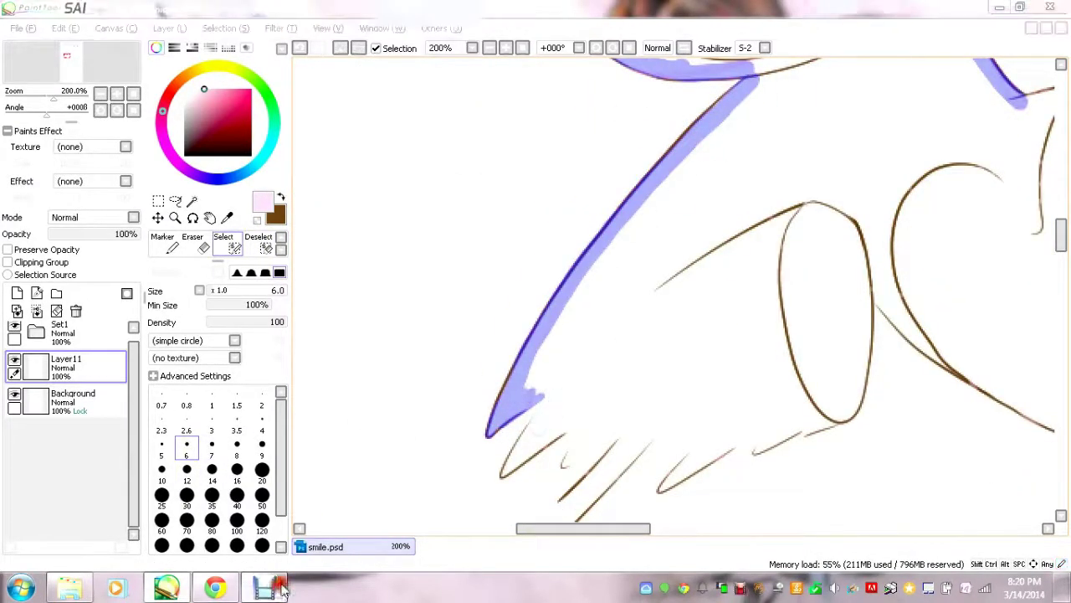
# Trace the jagged lower edge and right curve of the body into the selection.
pyautogui.moveTo(536, 396)
pyautogui.mouseDown()
pyautogui.moveTo(502, 469)
pyautogui.moveTo(652, 438)
pyautogui.moveTo(812, 428)
pyautogui.mouseUp()
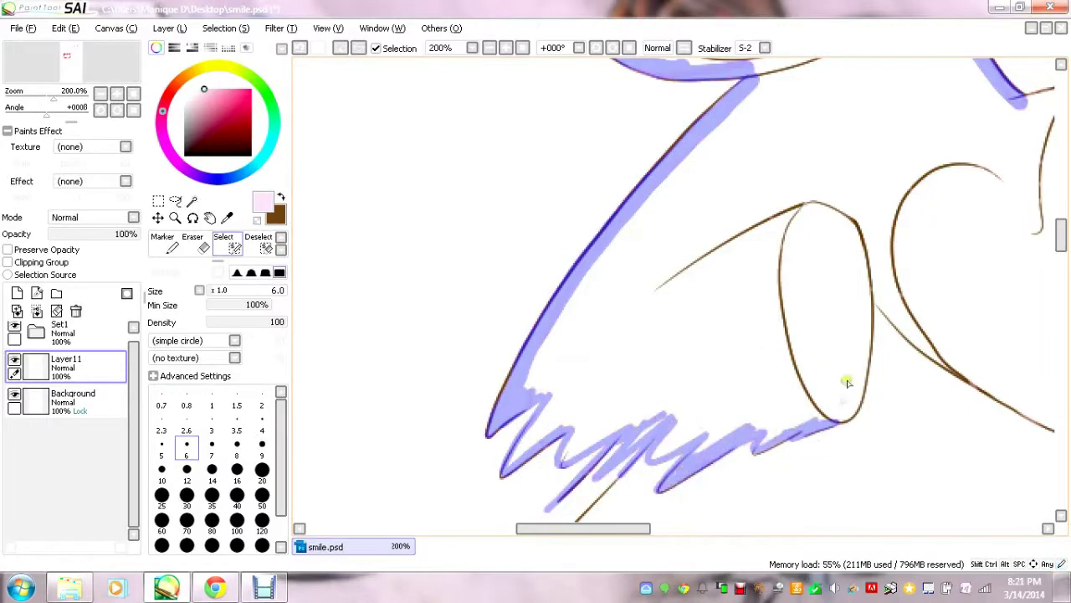
pyautogui.moveTo(583, 528); pyautogui.dragTo(636, 528)
pyautogui.moveTo(576, 280)
pyautogui.mouseDown()
pyautogui.moveTo(718, 395)
pyautogui.moveTo(888, 431)
pyautogui.mouseUp()
pyautogui.moveTo(636, 529); pyautogui.dragTo(667, 529)
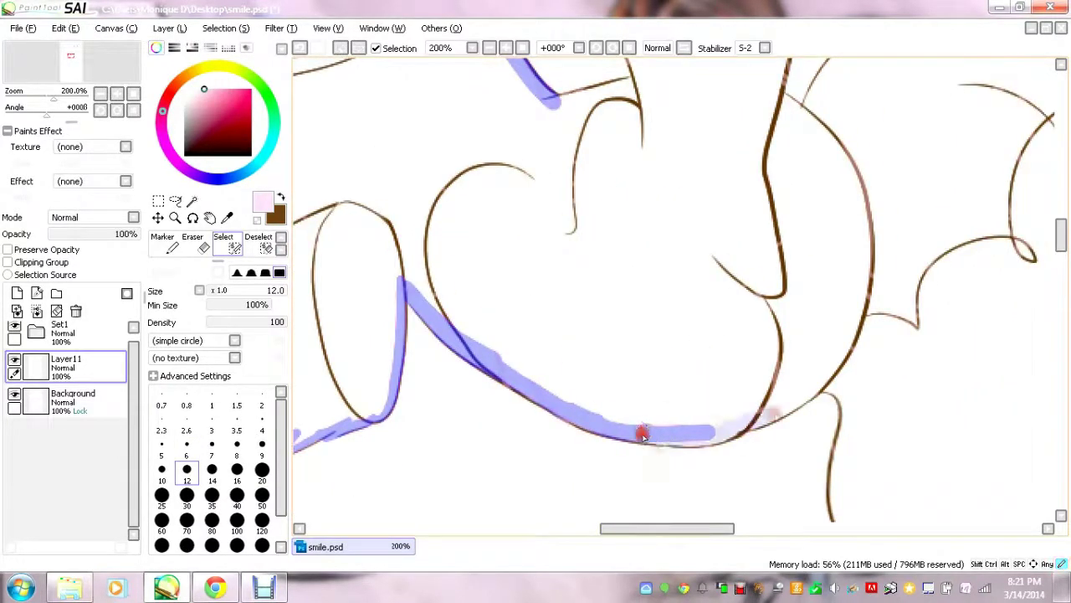
pyautogui.moveTo(641, 433)
pyautogui.mouseDown()
pyautogui.moveTo(837, 146)
pyautogui.moveTo(854, 199)
pyautogui.mouseUp()
pyautogui.scroll(3, 981, 331)
pyautogui.moveTo(825, 322); pyautogui.dragTo(778, 259)
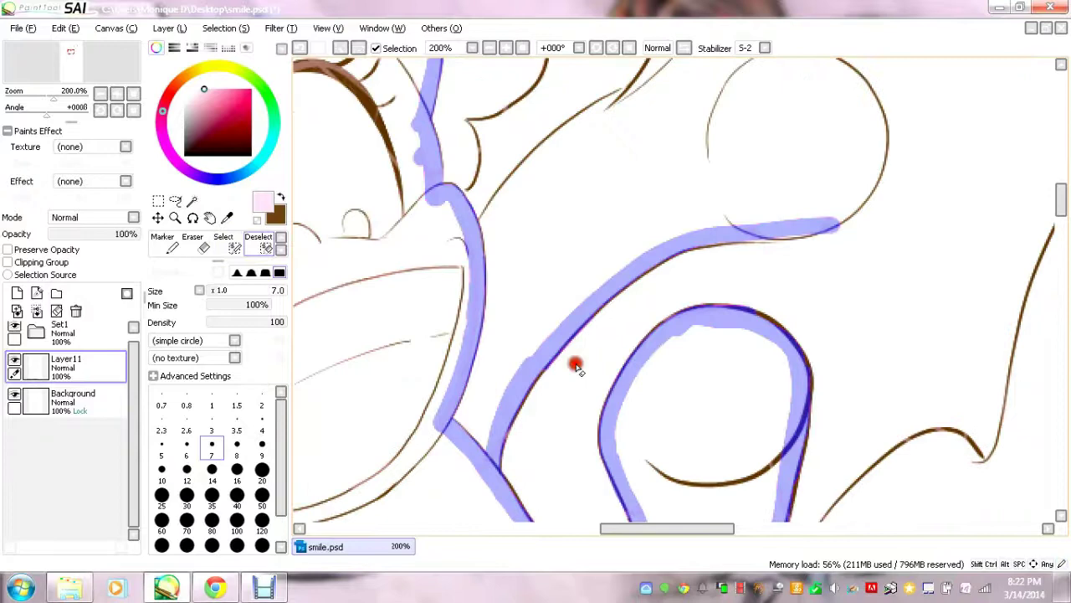
# Trace the raised hoof and leg edges, then Magic Wand-select the enclosed body.
pyautogui.scroll(3, 837, 402)
pyautogui.moveTo(837, 402); pyautogui.dragTo(879, 288)
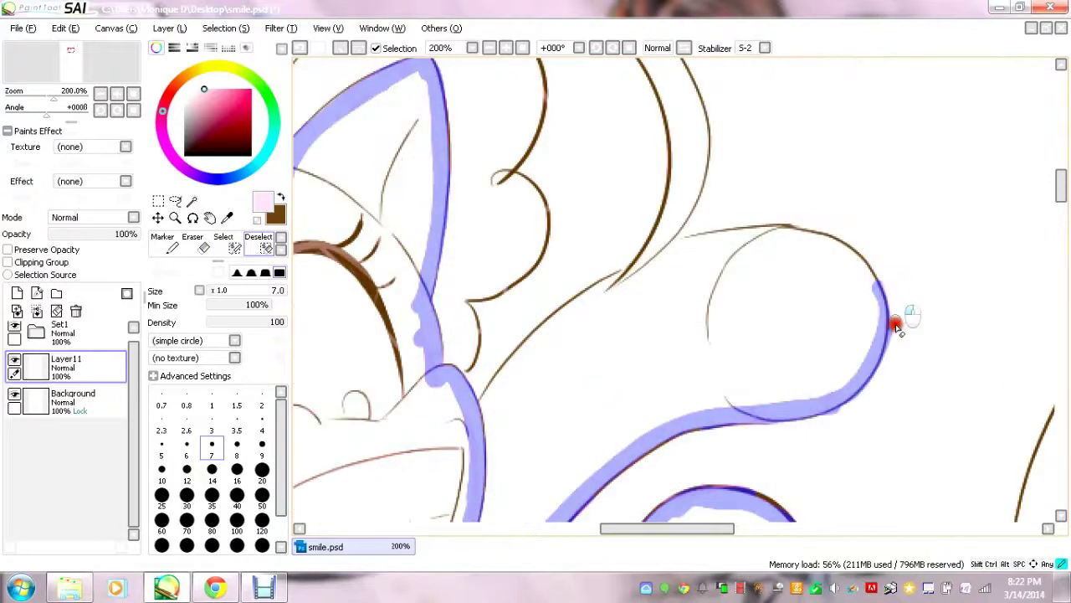
pyautogui.moveTo(482, 410)
pyautogui.mouseDown()
pyautogui.moveTo(669, 262)
pyautogui.moveTo(658, 265)
pyautogui.moveTo(815, 227)
pyautogui.mouseUp()
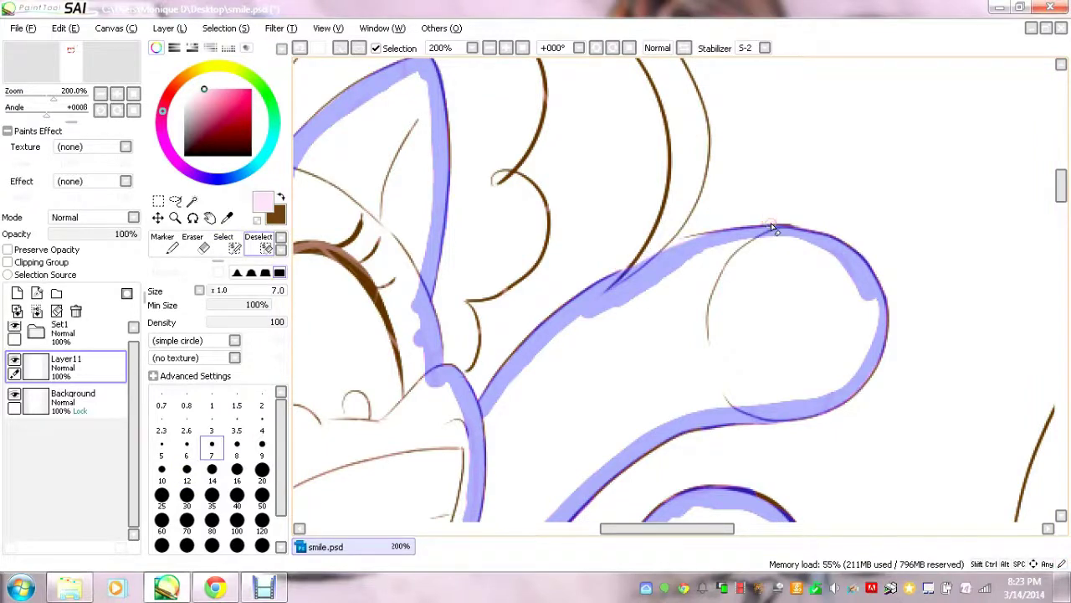
pyautogui.moveTo(452, 393)
pyautogui.mouseDown()
pyautogui.moveTo(566, 314)
pyautogui.moveTo(606, 271)
pyautogui.moveTo(703, 85)
pyautogui.moveTo(708, 299)
pyautogui.mouseUp()
pyautogui.press('w')
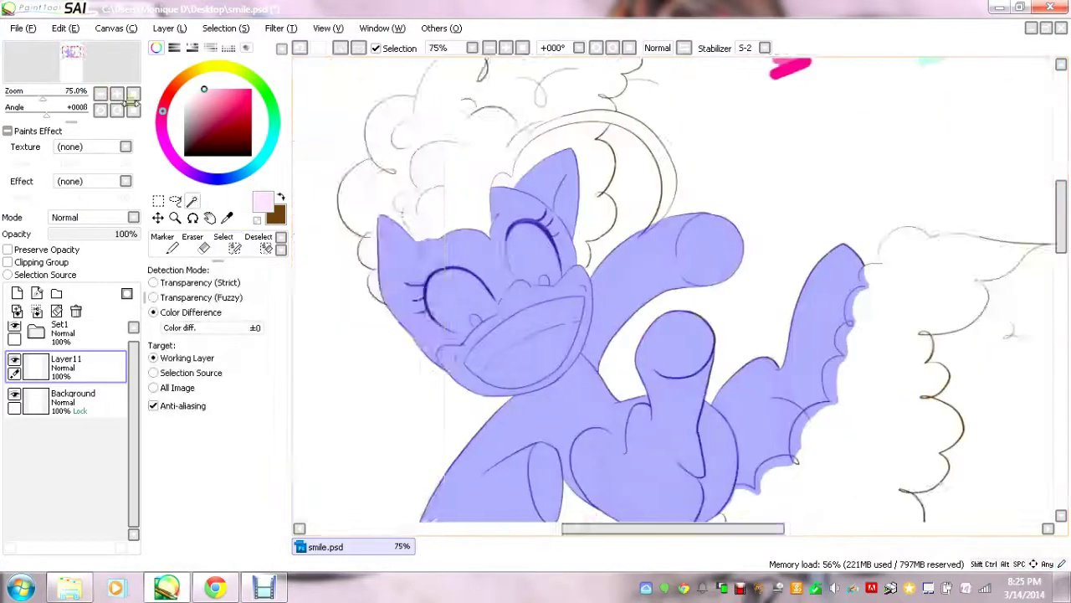
pyautogui.click(100, 93)
# Fill the selected body pale pink with the Pen and add Layer12 for the mane.
pyautogui.press('n')
pyautogui.moveTo(502, 318); pyautogui.dragTo(627, 249)
pyautogui.click(116, 93)
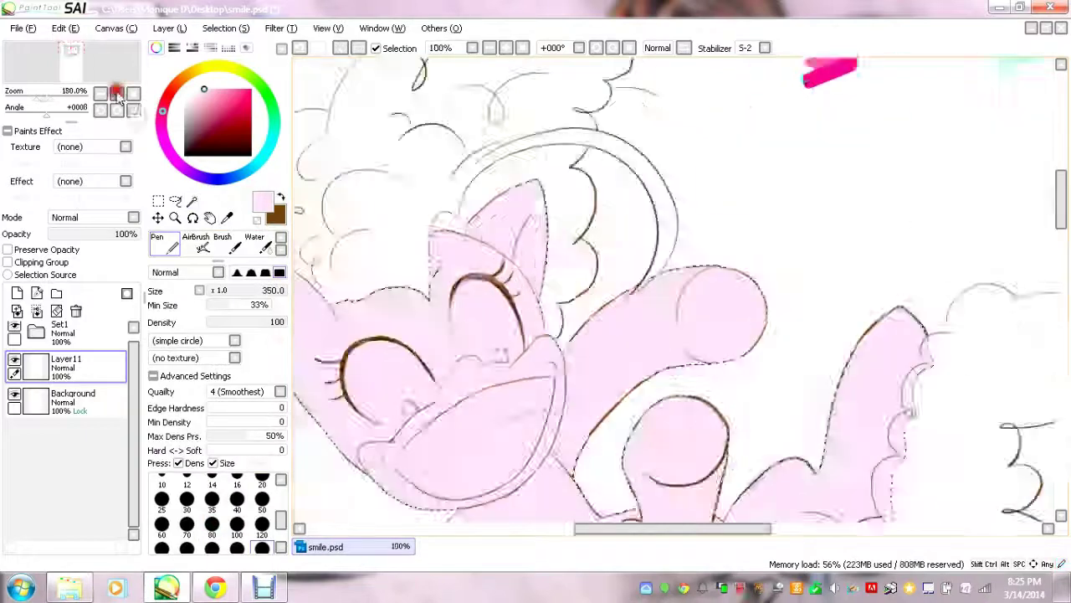
pyautogui.click(222, 242)
# Trace the top of the mane and its outline down the side into a selection.
pyautogui.click(17, 292)
pyautogui.moveTo(457, 366); pyautogui.dragTo(469, 427)
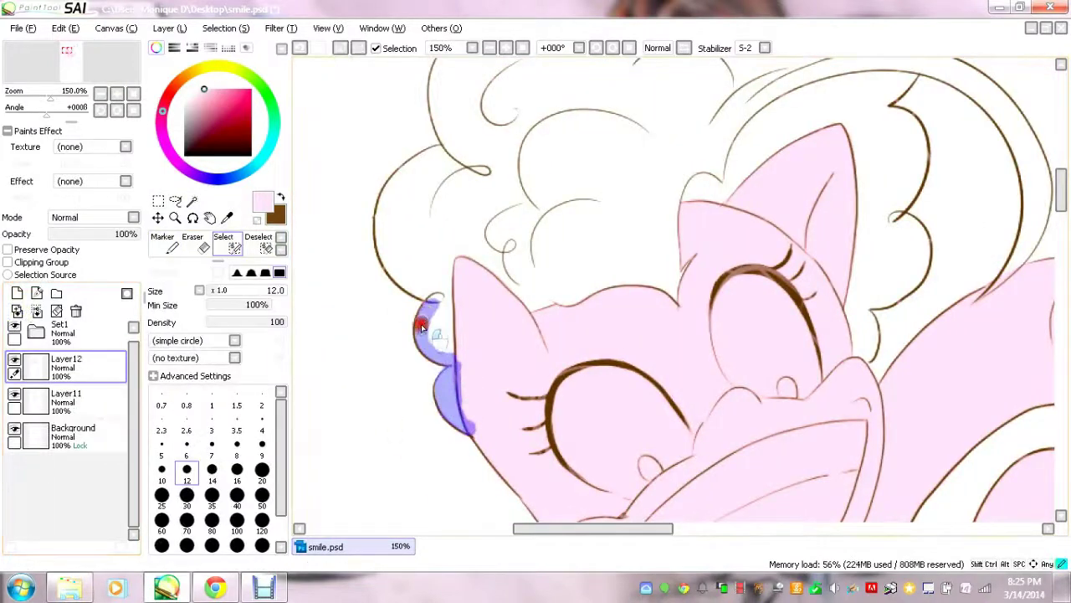
pyautogui.scroll(5, 434, 347)
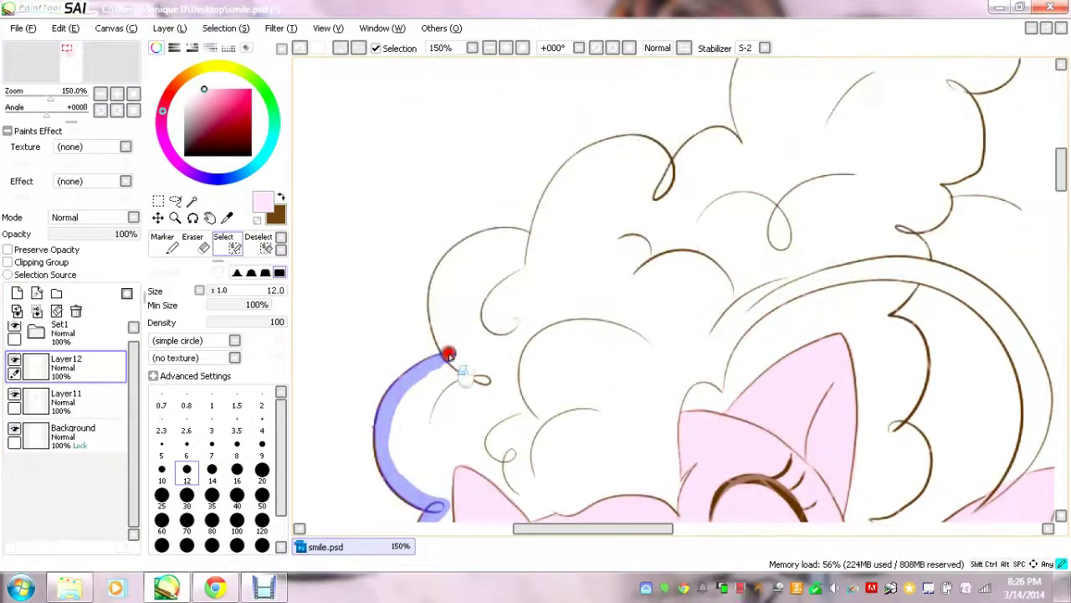
pyautogui.moveTo(444, 354); pyautogui.dragTo(584, 159)
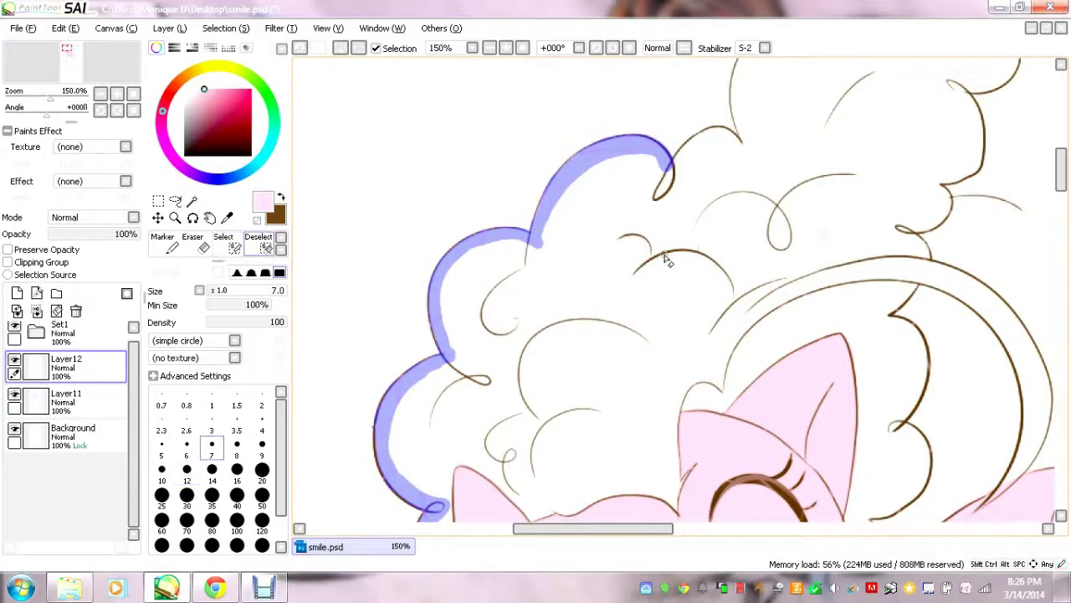
pyautogui.scroll(2, 669, 256)
pyautogui.press(']')
pyautogui.press(']')
pyautogui.press(']')
pyautogui.moveTo(686, 251)
pyautogui.mouseDown()
pyautogui.moveTo(748, 156)
pyautogui.moveTo(508, 262)
pyautogui.moveTo(620, 148)
pyautogui.mouseUp()
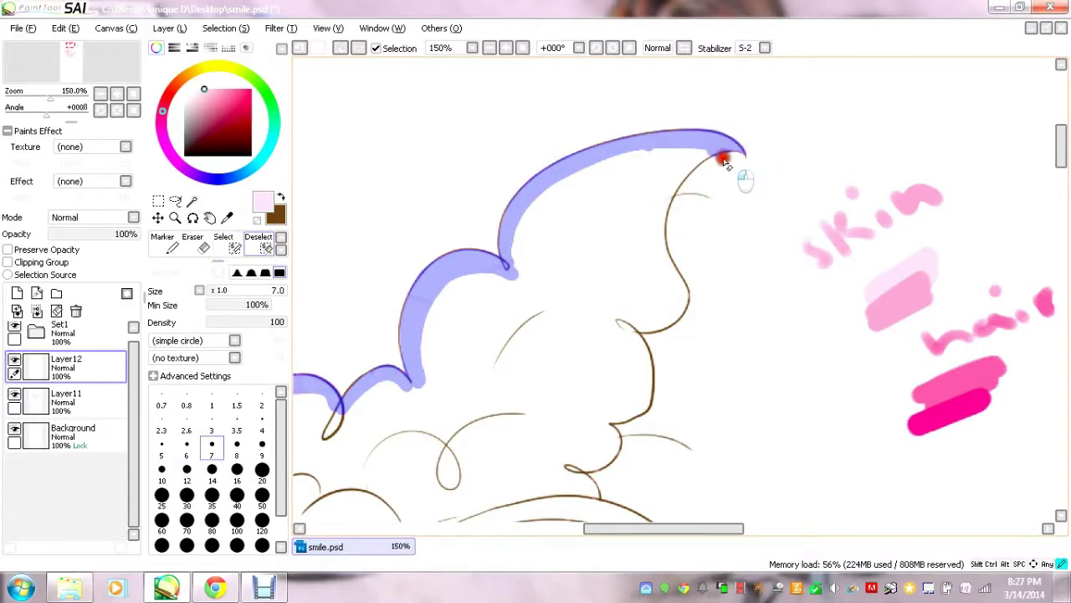
pyautogui.moveTo(712, 151); pyautogui.dragTo(683, 294)
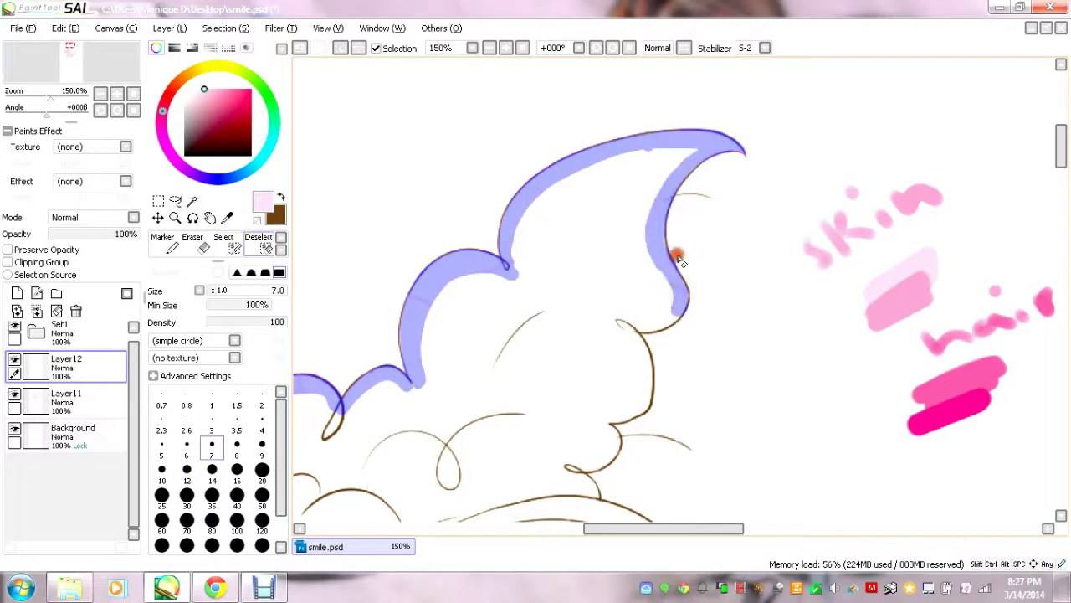
pyautogui.scroll(-3, 682, 261)
pyautogui.scroll(-4, 586, 315)
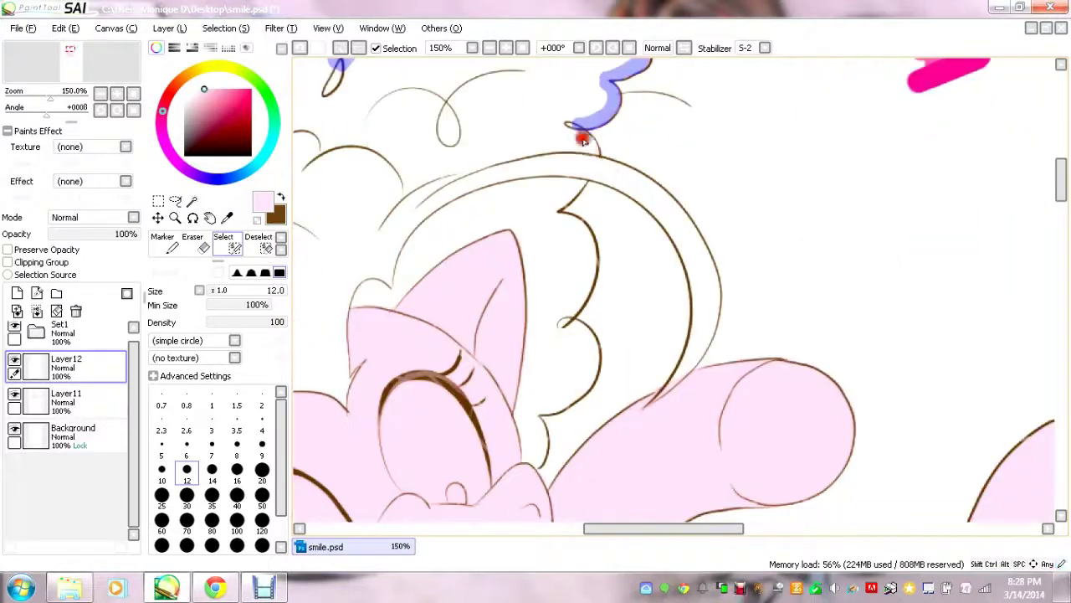
# Add the mane's curved strand, ear outlines and top of the head to the selection.
pyautogui.moveTo(699, 134)
pyautogui.mouseDown()
pyautogui.moveTo(661, 343)
pyautogui.moveTo(603, 389)
pyautogui.moveTo(767, 186)
pyautogui.mouseUp()
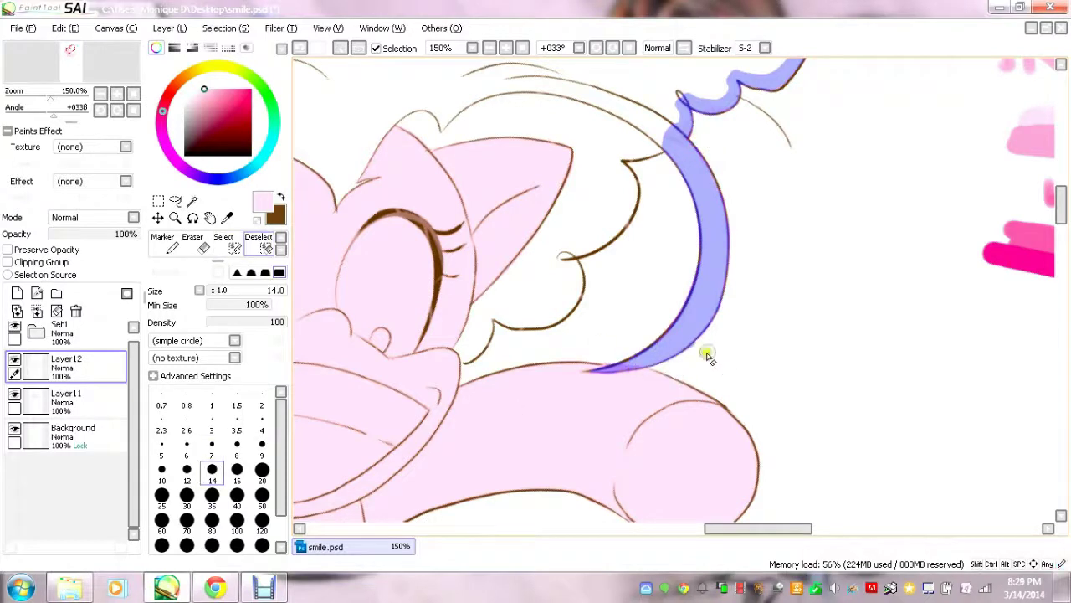
pyautogui.moveTo(618, 170); pyautogui.dragTo(548, 325)
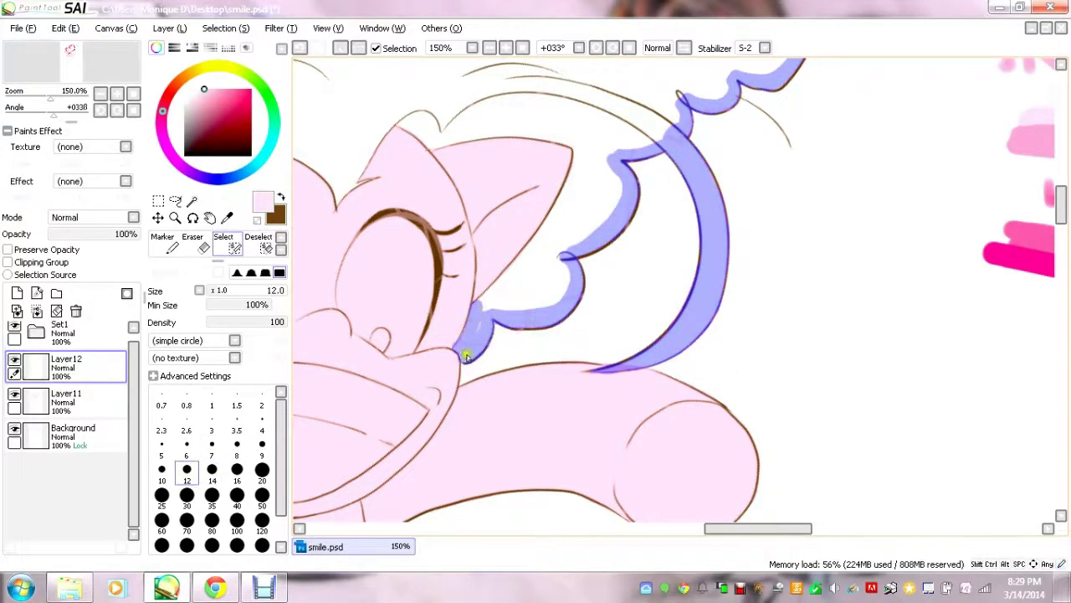
pyautogui.moveTo(466, 356); pyautogui.dragTo(584, 155)
pyautogui.moveTo(439, 145); pyautogui.dragTo(577, 149)
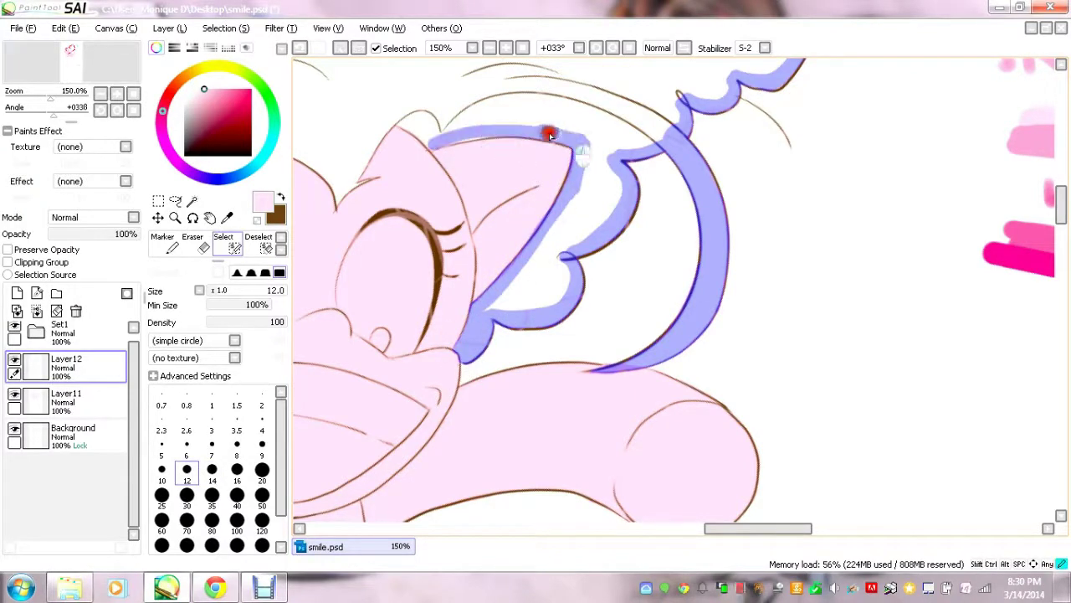
pyautogui.hscroll(-5, 544, 138)
pyautogui.moveTo(524, 125); pyautogui.dragTo(589, 149)
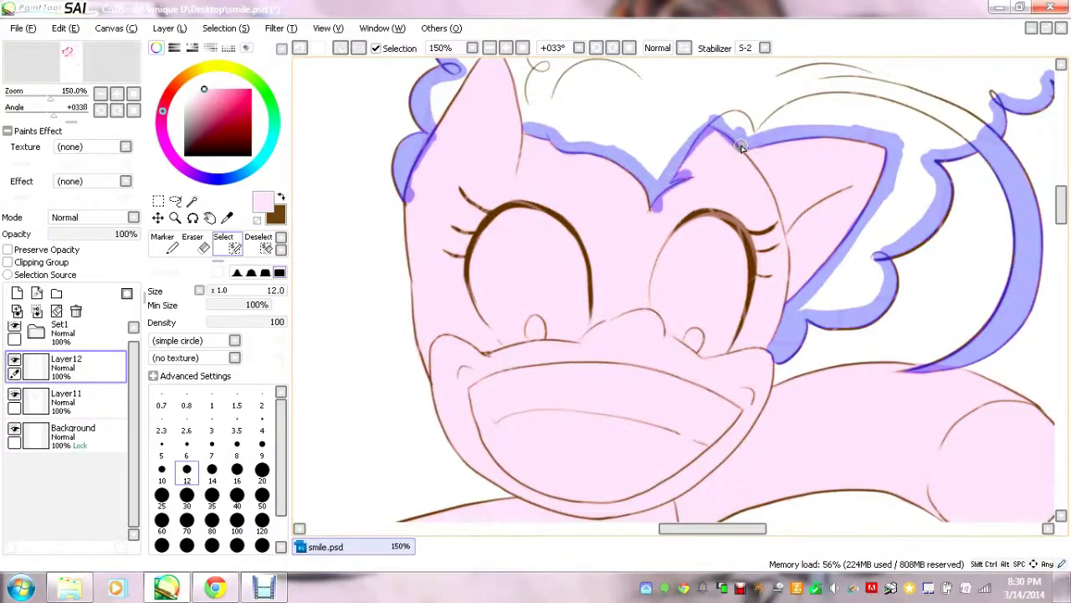
pyautogui.scroll(3, 741, 147)
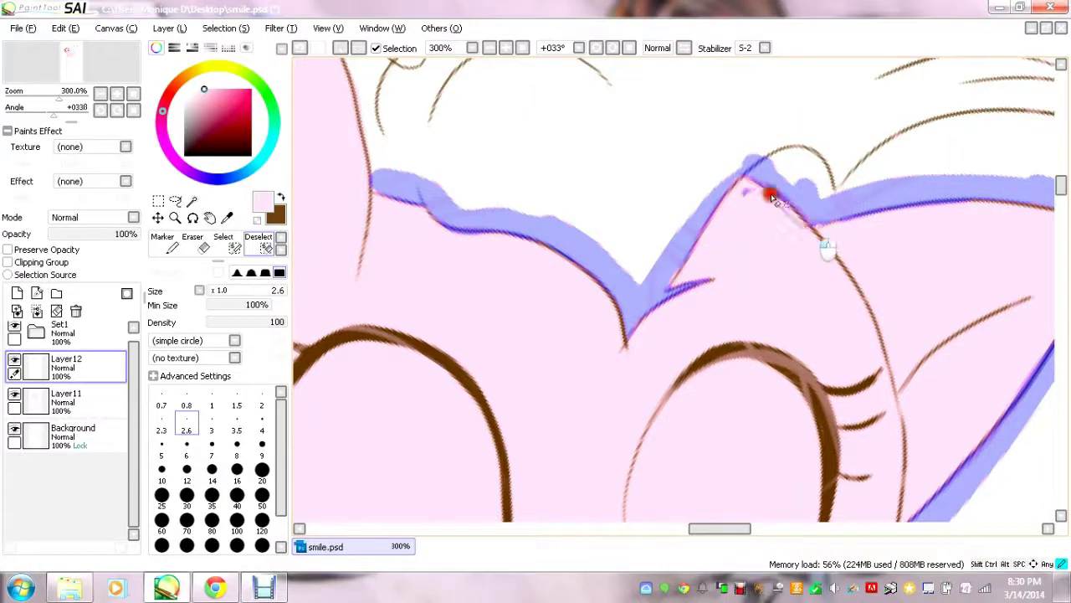
pyautogui.press('s')
pyautogui.moveTo(648, 288); pyautogui.dragTo(708, 201)
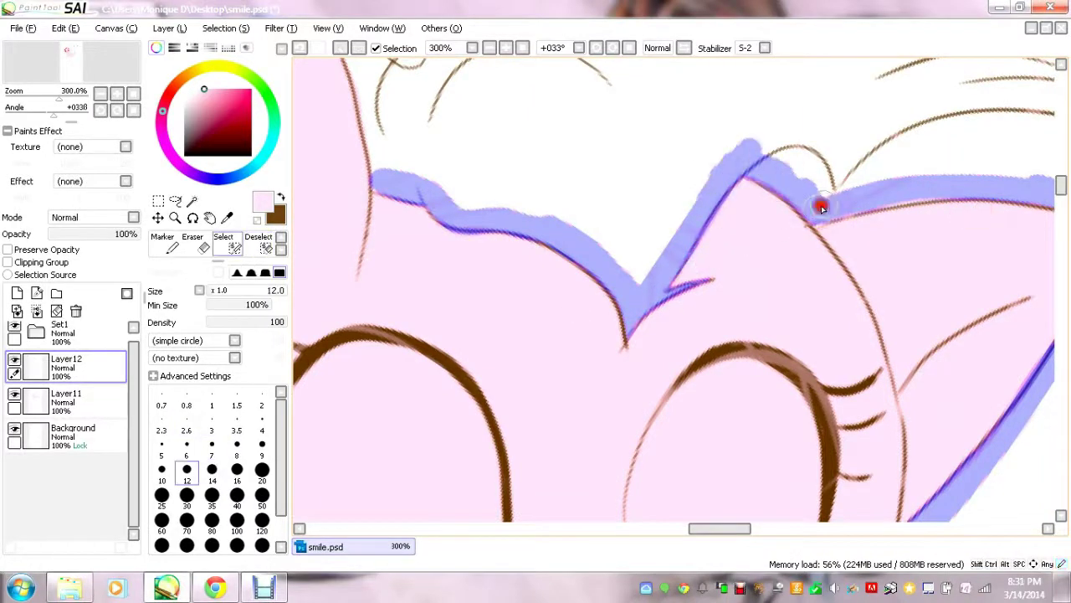
pyautogui.scroll(-3, 822, 208)
pyautogui.press('d')
pyautogui.scroll(-3, 448, 310)
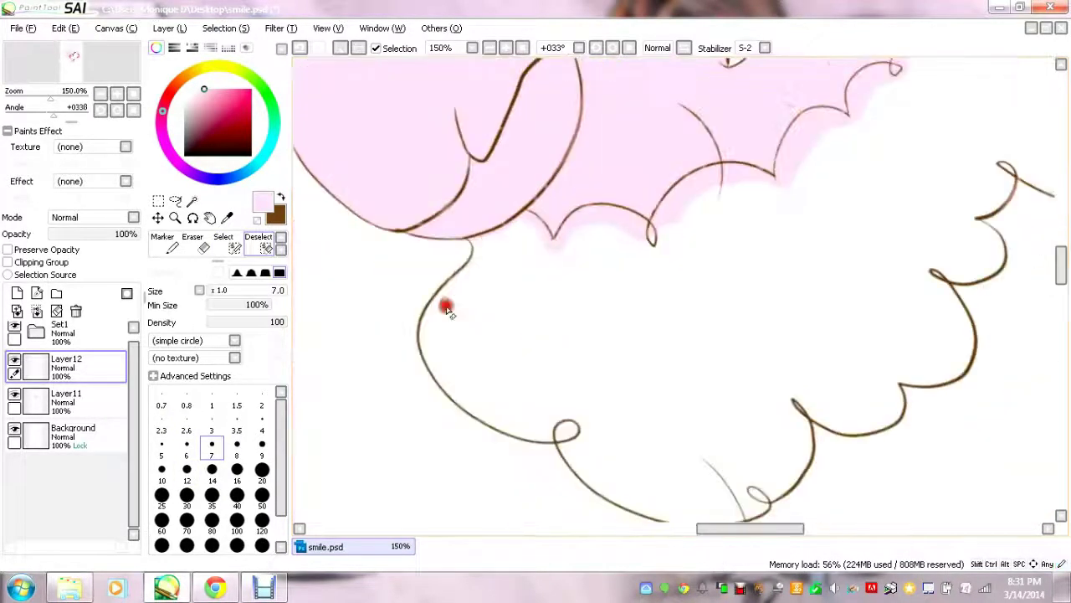
# Extend the selection along the scalloped mane edge and diagonal hair outline.
pyautogui.scroll(3, 623, 217)
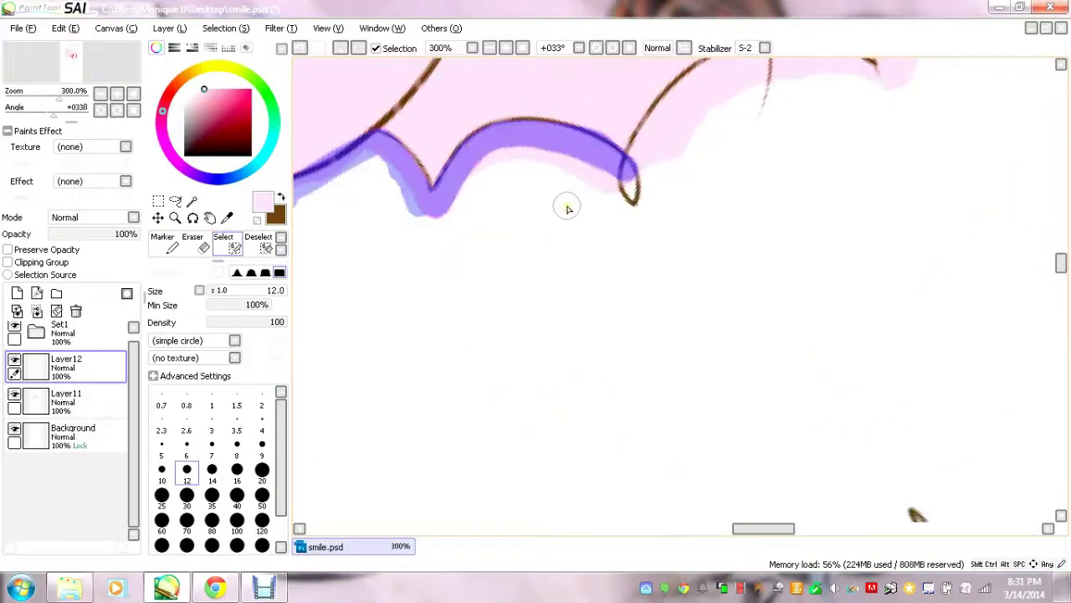
pyautogui.moveTo(443, 263); pyautogui.dragTo(789, 167)
pyautogui.moveTo(405, 350)
pyautogui.mouseDown()
pyautogui.moveTo(414, 318)
pyautogui.moveTo(595, 162)
pyautogui.moveTo(641, 232)
pyautogui.moveTo(773, 141)
pyautogui.moveTo(531, 222)
pyautogui.moveTo(734, 235)
pyautogui.moveTo(545, 129)
pyautogui.moveTo(731, 267)
pyautogui.mouseUp()
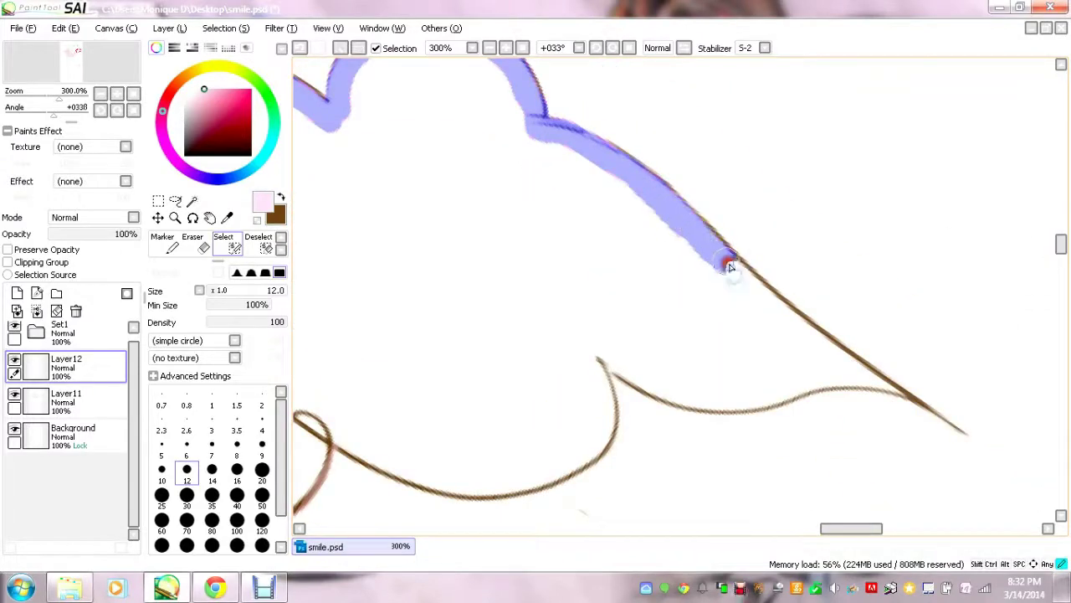
pyautogui.moveTo(772, 318); pyautogui.dragTo(921, 412)
# Mark the lower hair curve, wavy hair outlines and small loop into the selection.
pyautogui.press('s')
pyautogui.moveTo(841, 403)
pyautogui.mouseDown()
pyautogui.moveTo(734, 395)
pyautogui.moveTo(813, 527)
pyautogui.moveTo(943, 306)
pyautogui.moveTo(888, 357)
pyautogui.mouseUp()
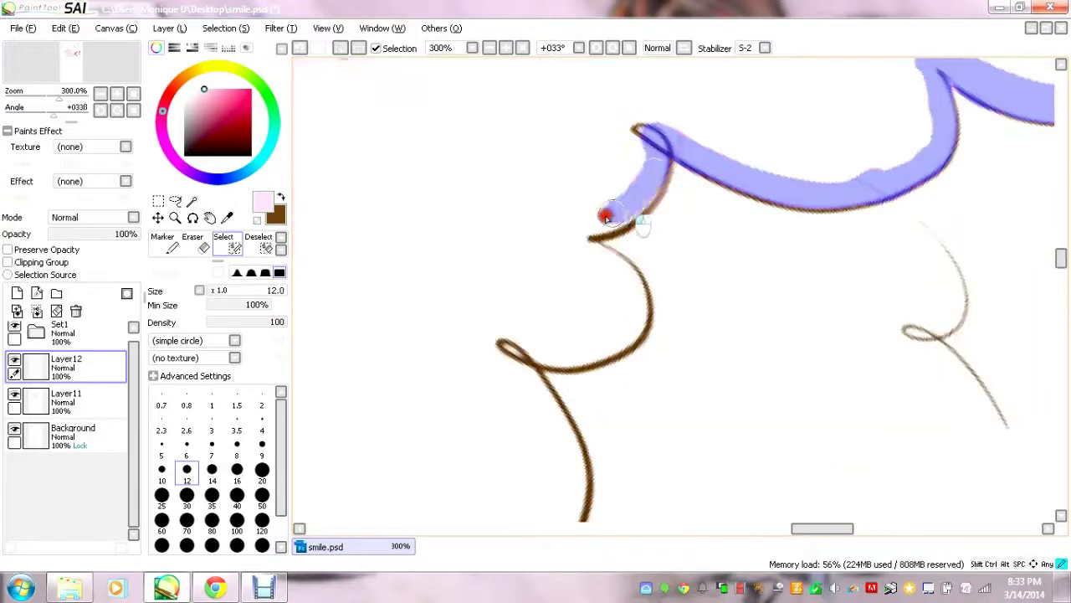
pyautogui.moveTo(605, 215); pyautogui.dragTo(511, 343)
pyautogui.moveTo(504, 203); pyautogui.dragTo(412, 408)
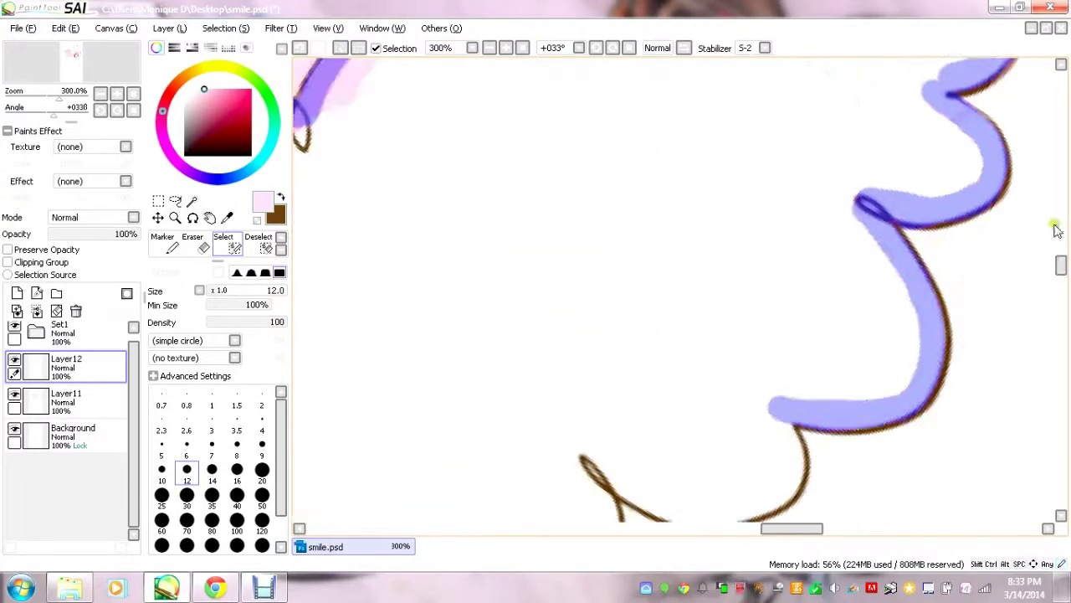
pyautogui.moveTo(607, 347); pyautogui.dragTo(784, 247)
pyautogui.moveTo(921, 192); pyautogui.dragTo(835, 357)
pyautogui.moveTo(431, 213); pyautogui.dragTo(748, 390)
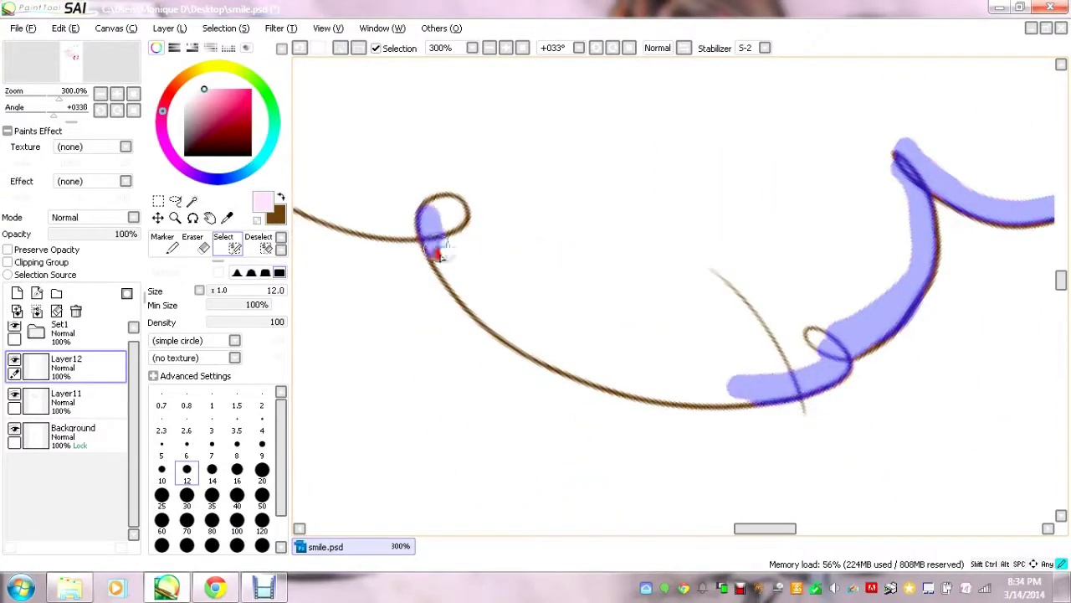
pyautogui.moveTo(846, 118)
pyautogui.mouseDown()
pyautogui.moveTo(765, 343)
pyautogui.moveTo(928, 468)
pyautogui.mouseUp()
# Bucket-fill the enclosed hair area and paint the white highlight gaps into the selection.
pyautogui.press('[')
pyautogui.press('[')
pyautogui.press('[')
pyautogui.scroll(3, 751, 110)
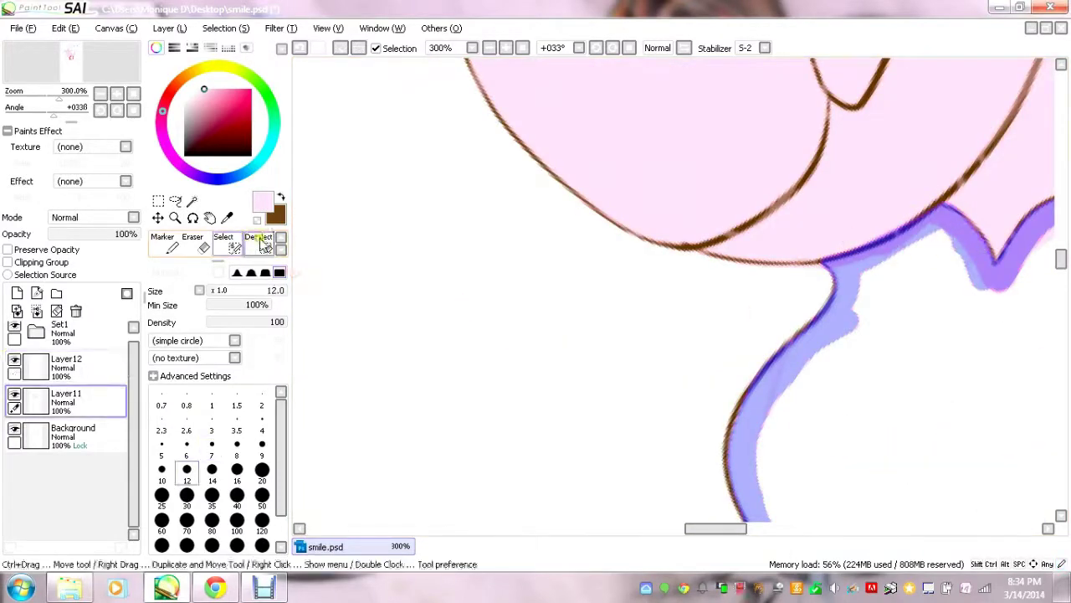
pyautogui.click(842, 275)
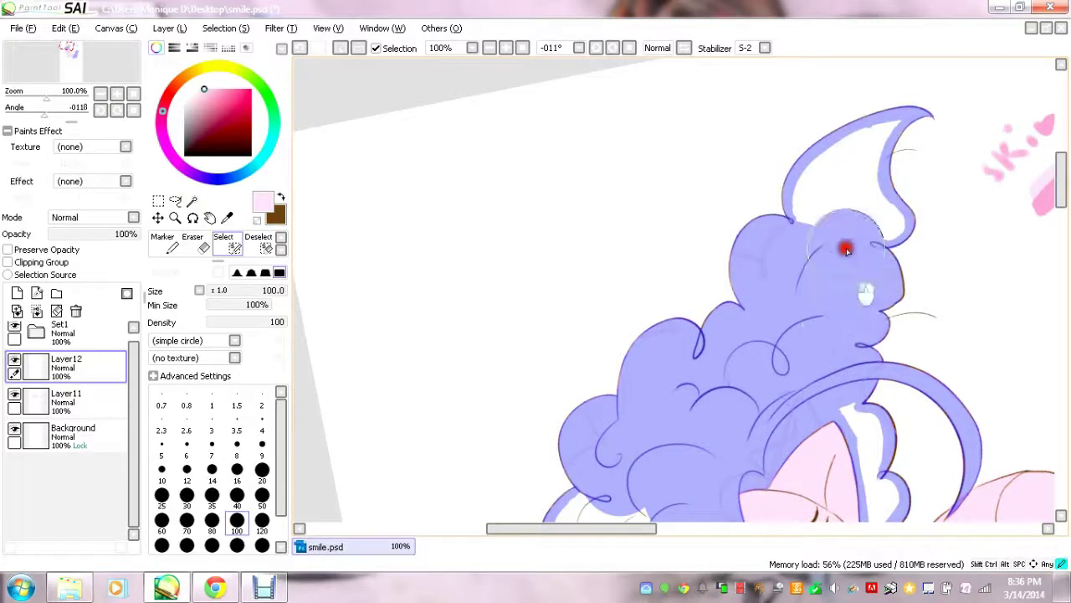
pyautogui.moveTo(841, 306); pyautogui.dragTo(842, 223)
pyautogui.scroll(-3, 842, 222)
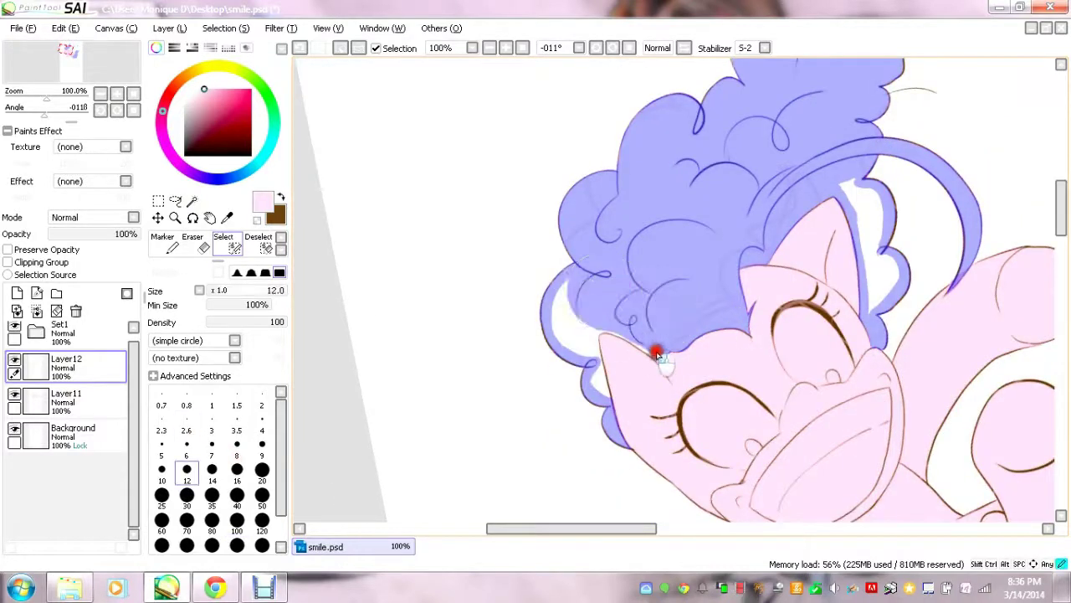
pyautogui.moveTo(605, 328); pyautogui.dragTo(576, 329)
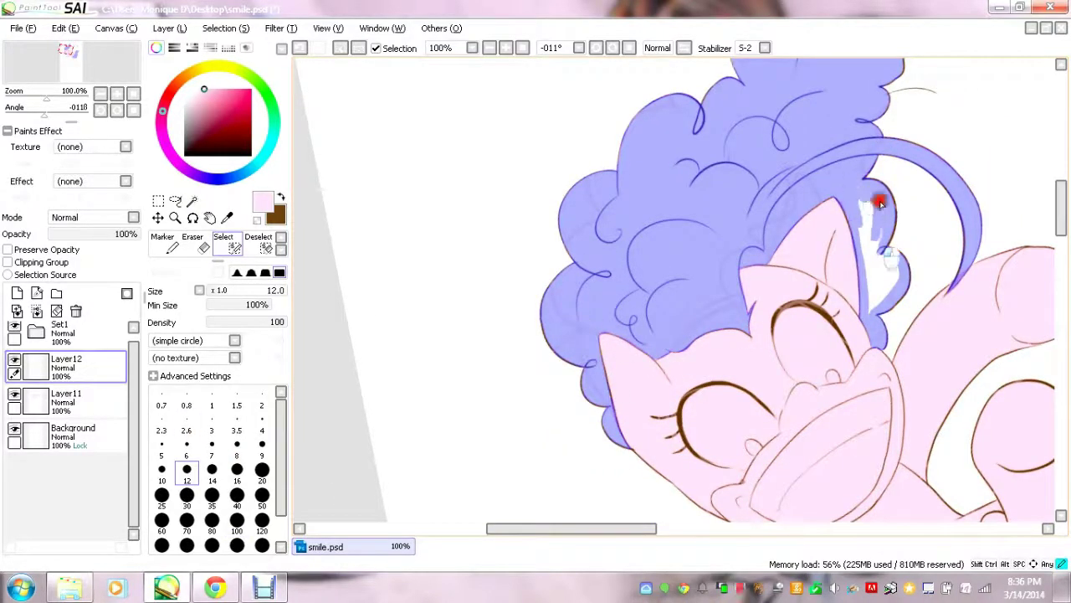
pyautogui.moveTo(881, 203); pyautogui.dragTo(887, 261)
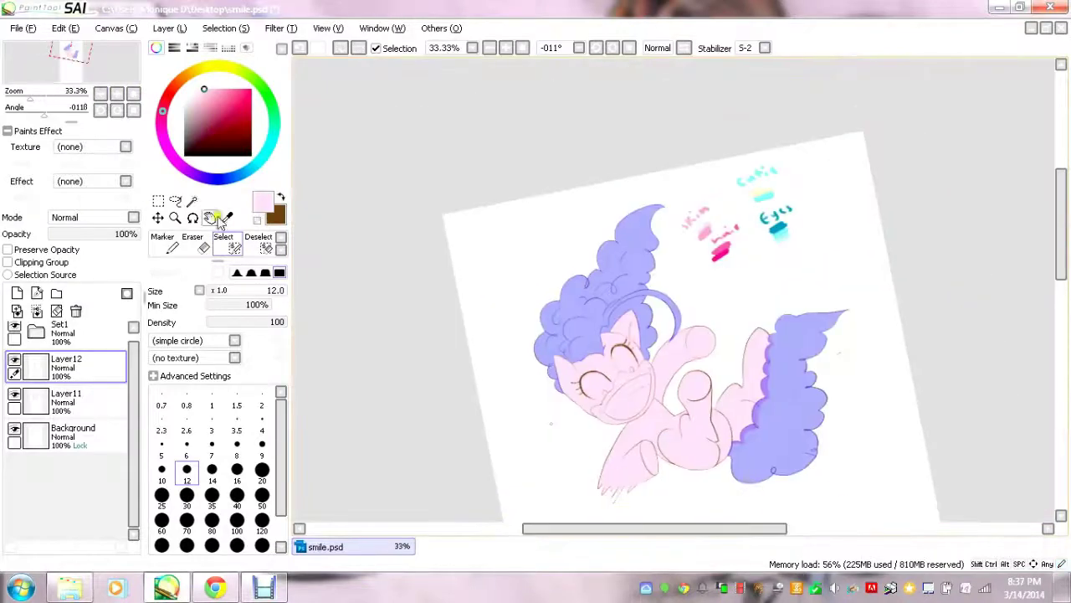
# Paint the selected mane and tail hot pink with a large Pen.
pyautogui.click(164, 243)
pyautogui.click(236, 524)
pyautogui.moveTo(636, 218); pyautogui.dragTo(623, 353)
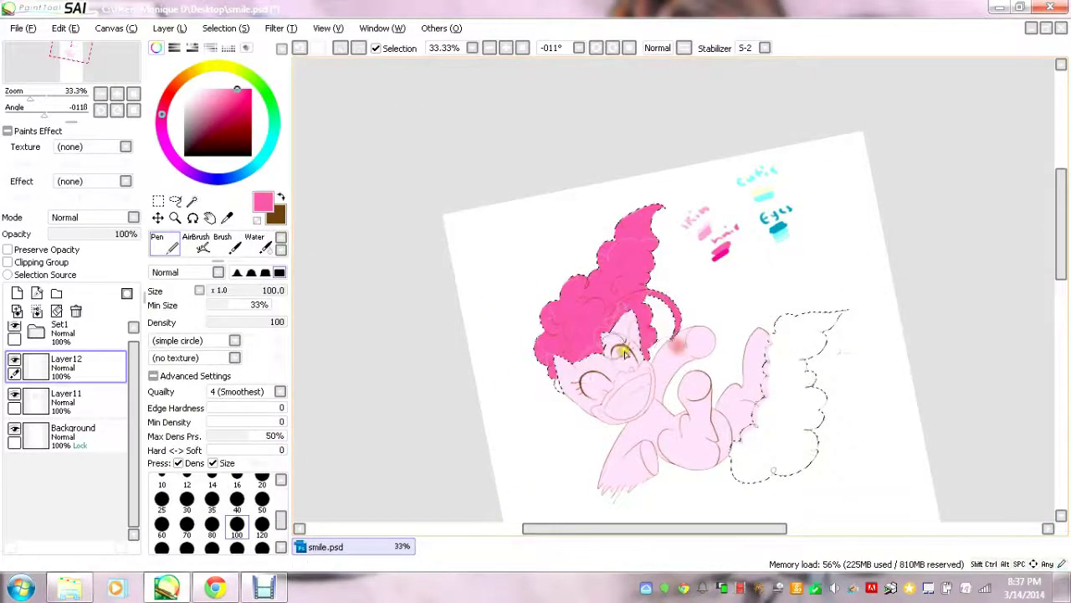
pyautogui.moveTo(754, 326)
pyautogui.mouseDown()
pyautogui.moveTo(804, 402)
pyautogui.moveTo(754, 477)
pyautogui.mouseUp()
pyautogui.scroll(4, 383, 258)
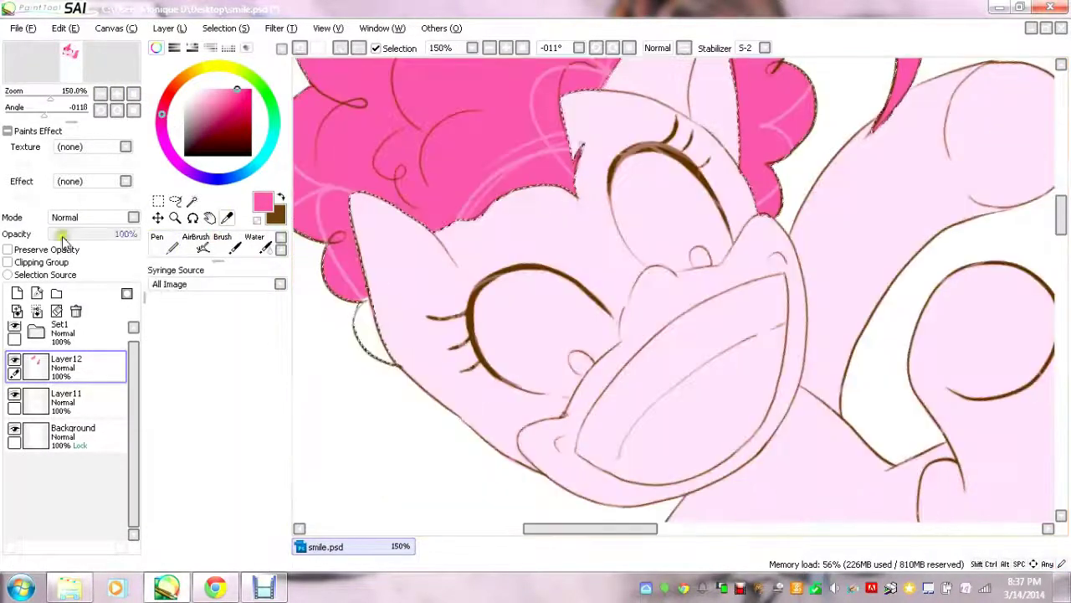
# Add Layer13, clear the selection, and start selecting the left eye.
pyautogui.click(16, 292)
pyautogui.hotkey('ctrl', 'd')
pyautogui.press('e')
pyautogui.scroll(2, 474, 310)
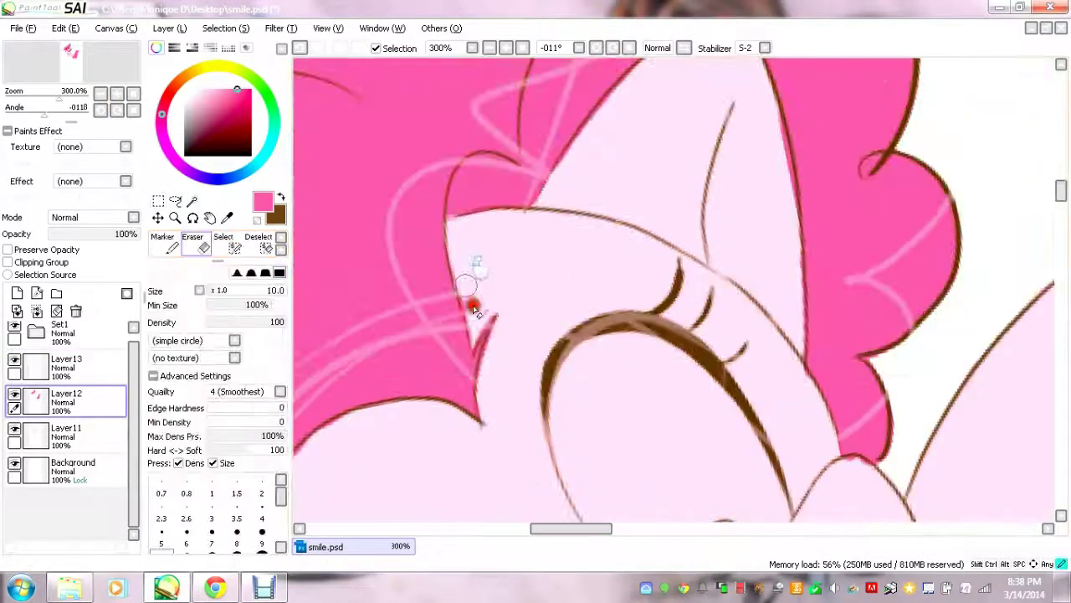
pyautogui.scroll(-3, 617, 303)
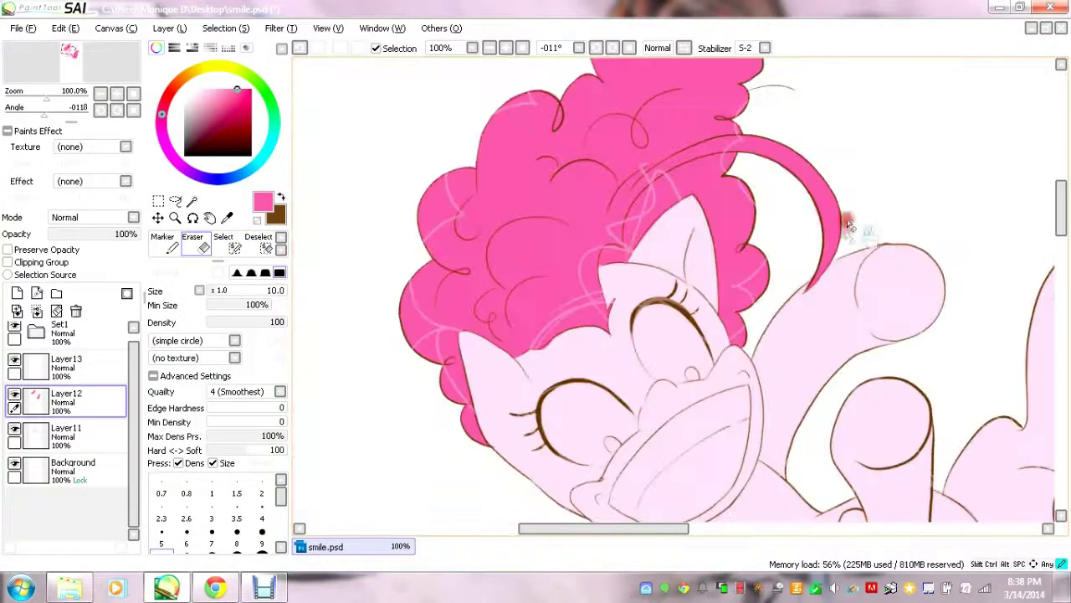
pyautogui.scroll(3, 848, 224)
pyautogui.scroll(-3, 533, 336)
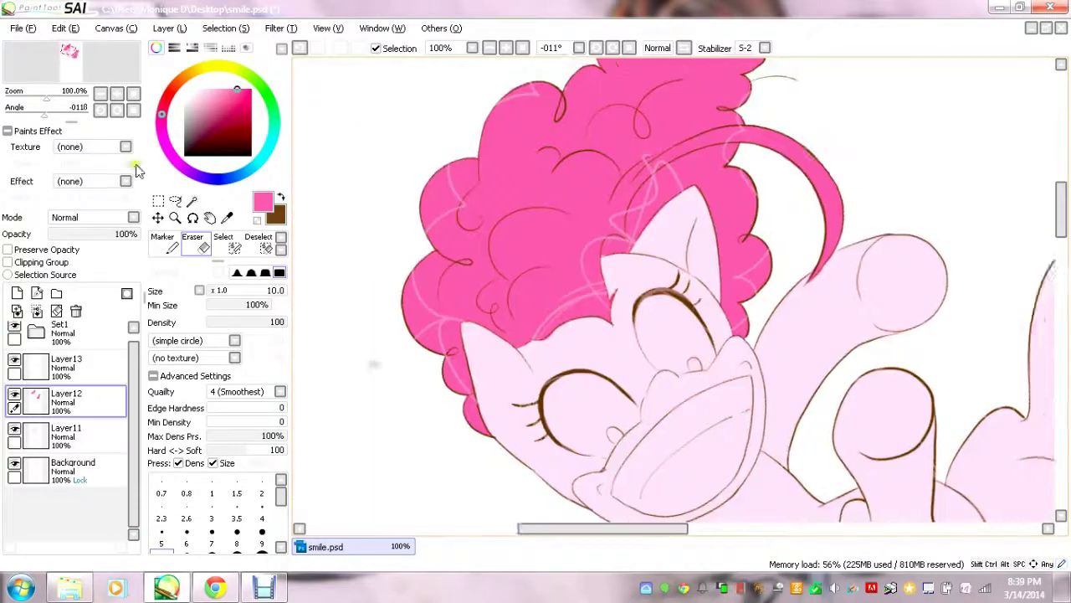
pyautogui.click(66, 365)
pyautogui.click(223, 237)
pyautogui.scroll(2, 426, 249)
pyautogui.moveTo(426, 249)
pyautogui.mouseDown()
pyautogui.moveTo(617, 351)
pyautogui.moveTo(517, 232)
pyautogui.moveTo(583, 239)
pyautogui.mouseUp()
# Finish the eye selection, fill both eyes white, and deselect.
pyautogui.scroll(2, 632, 98)
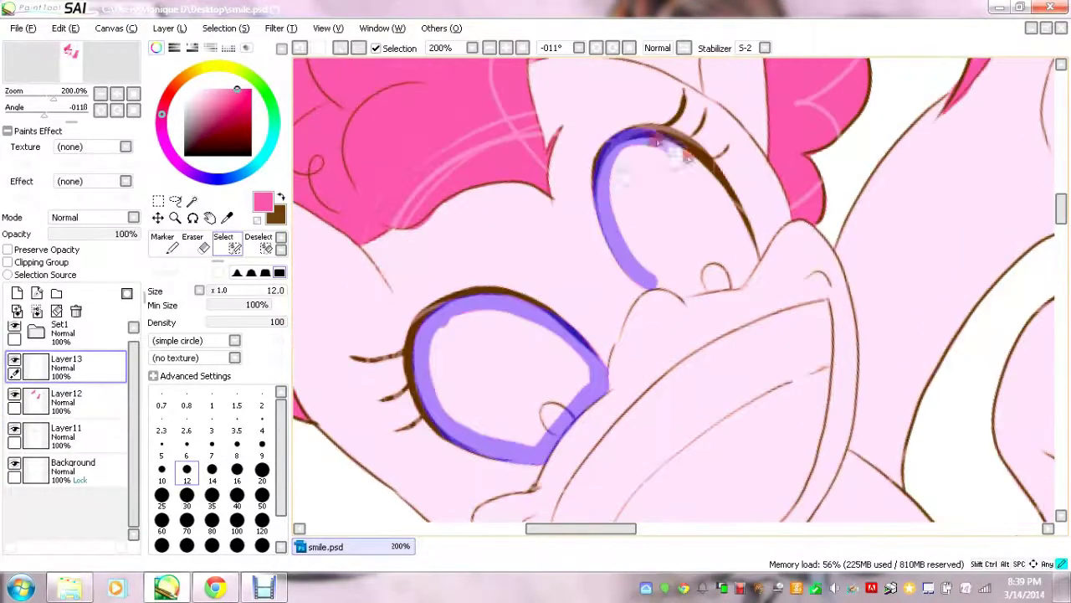
pyautogui.moveTo(596, 159)
pyautogui.mouseDown()
pyautogui.moveTo(753, 284)
pyautogui.moveTo(645, 295)
pyautogui.mouseUp()
pyautogui.click(157, 242)
pyautogui.moveTo(485, 377); pyautogui.dragTo(524, 268)
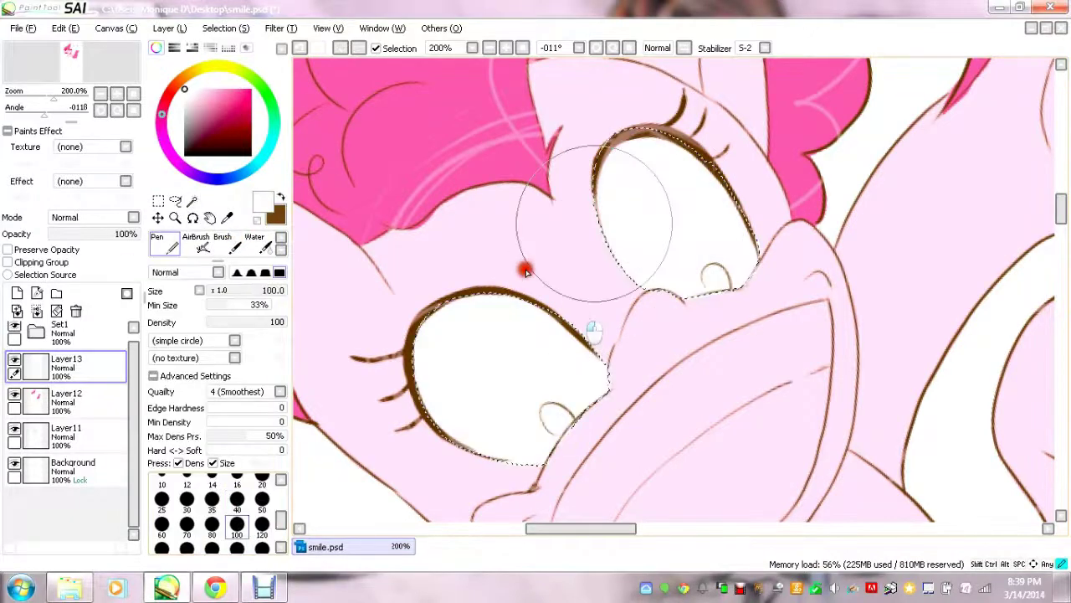
pyautogui.hotkey('ctrl', 'd')
# Add Layer14 and dab a small blue pupil into each eye with the Marker.
pyautogui.click(17, 293)
pyautogui.click(163, 242)
pyautogui.click(187, 480)
pyautogui.press('e')
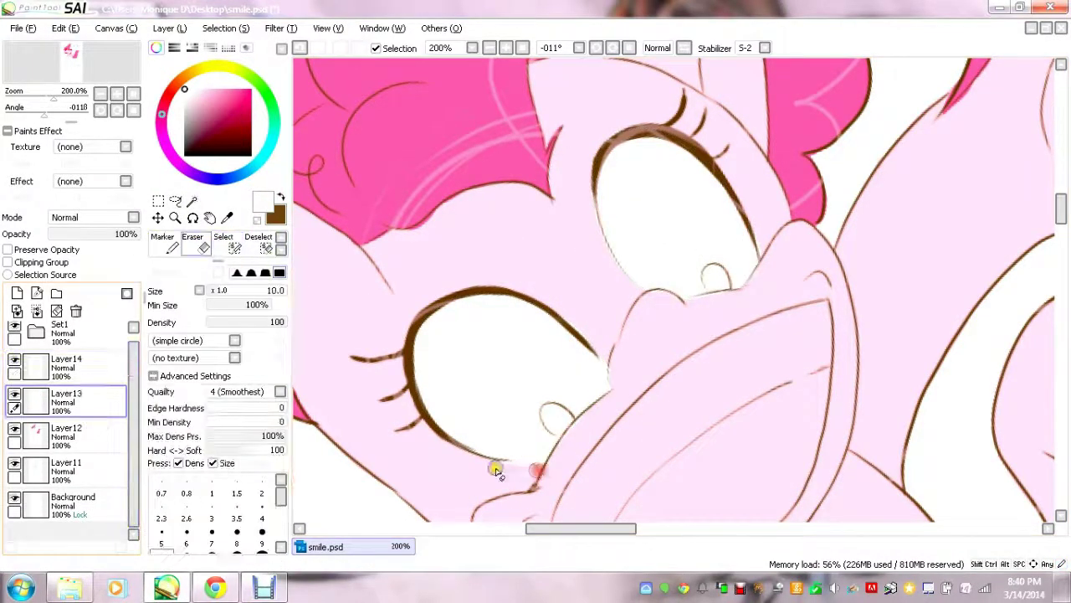
pyautogui.press('b')
pyautogui.moveTo(553, 410); pyautogui.dragTo(561, 423)
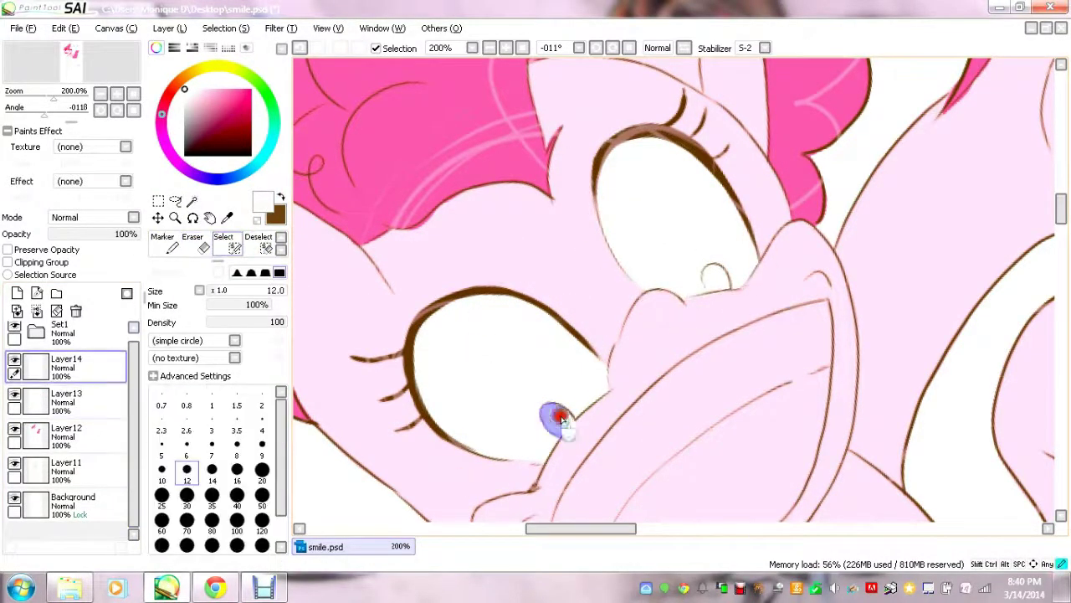
pyautogui.moveTo(712, 274); pyautogui.dragTo(720, 286)
pyautogui.press('-')
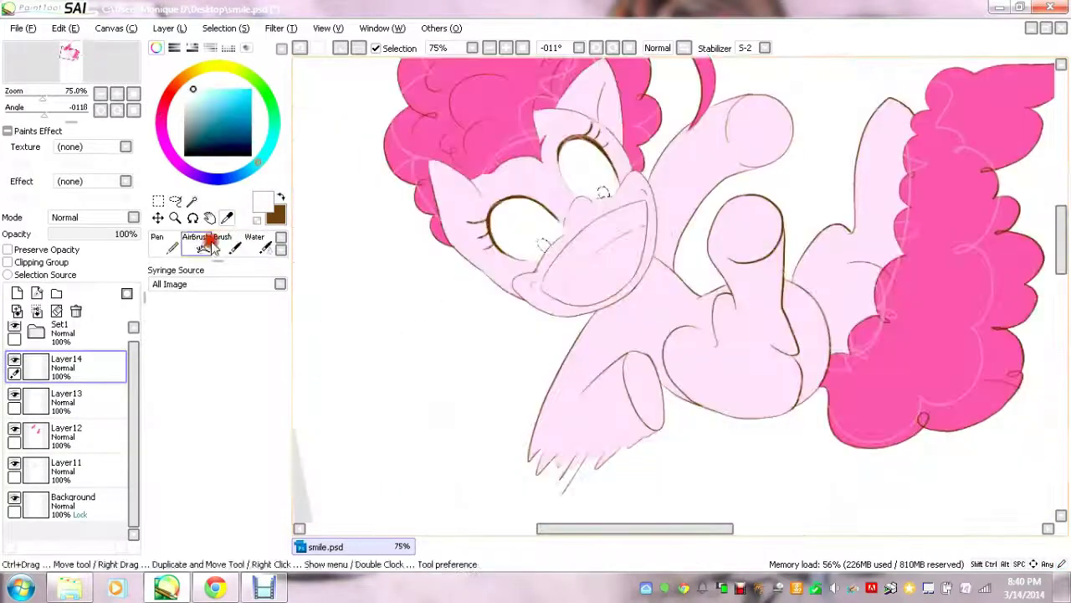
# Rename the Set1 folder to 'Pinkie'.
pyautogui.press('n')
pyautogui.press('-')
pyautogui.doubleClick(58, 327)
pyautogui.write('Pinkie')
pyautogui.press('Return')
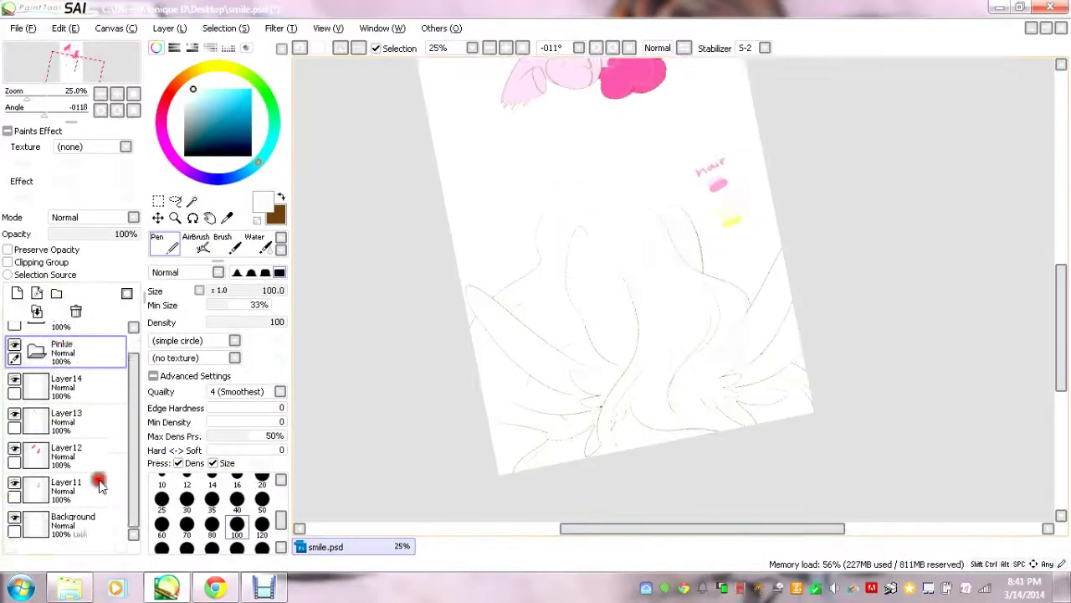
# Move Layer11 and the remaining Pinkie layers into the Pinkie folder.
pyautogui.moveTo(64, 478); pyautogui.dragTo(64, 418)
pyautogui.moveTo(121, 393); pyautogui.dragTo(95, 354)
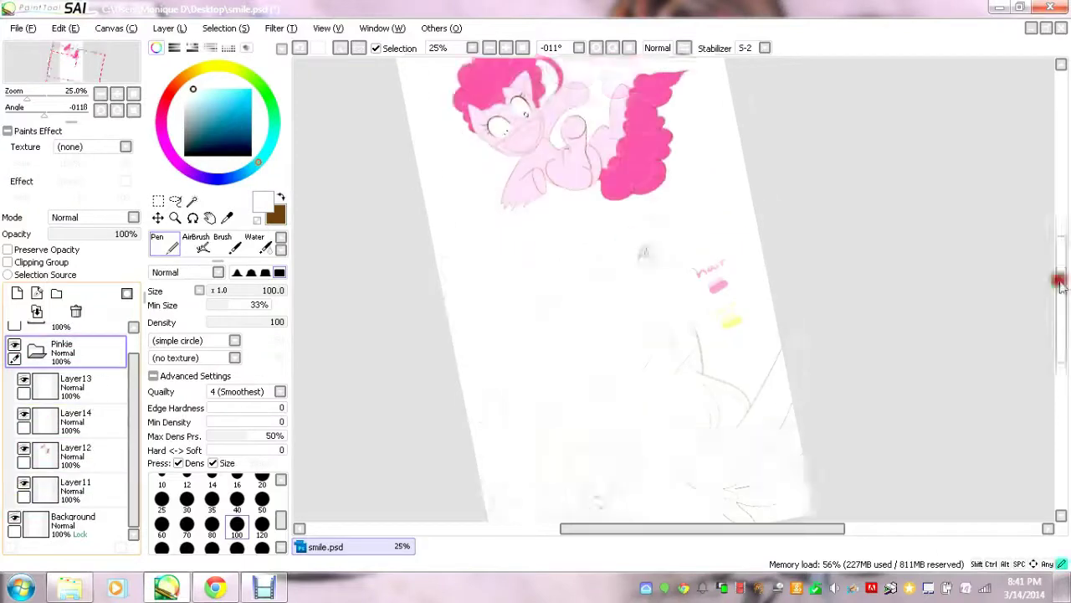
pyautogui.scroll(3, 375, 232)
pyautogui.scroll(-3, 23, 479)
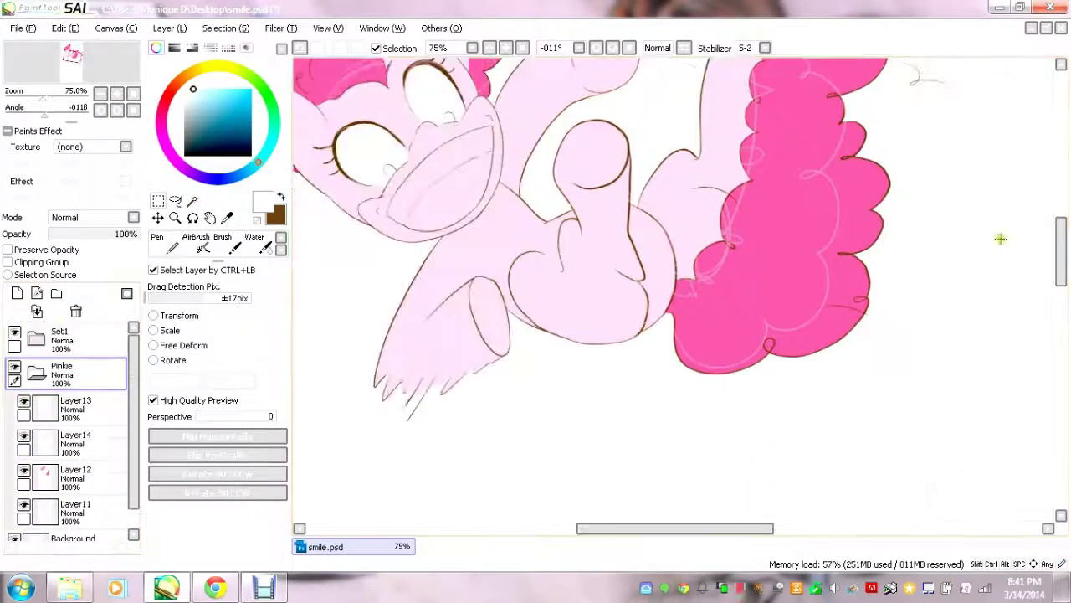
pyautogui.scroll(2, 555, 517)
# Show Layer3, hide Layer4, Layer5 and Layer8, re-show the Pinkie folder, and select Layer13.
pyautogui.click(23, 425)
pyautogui.moveTo(25, 427); pyautogui.dragTo(24, 527)
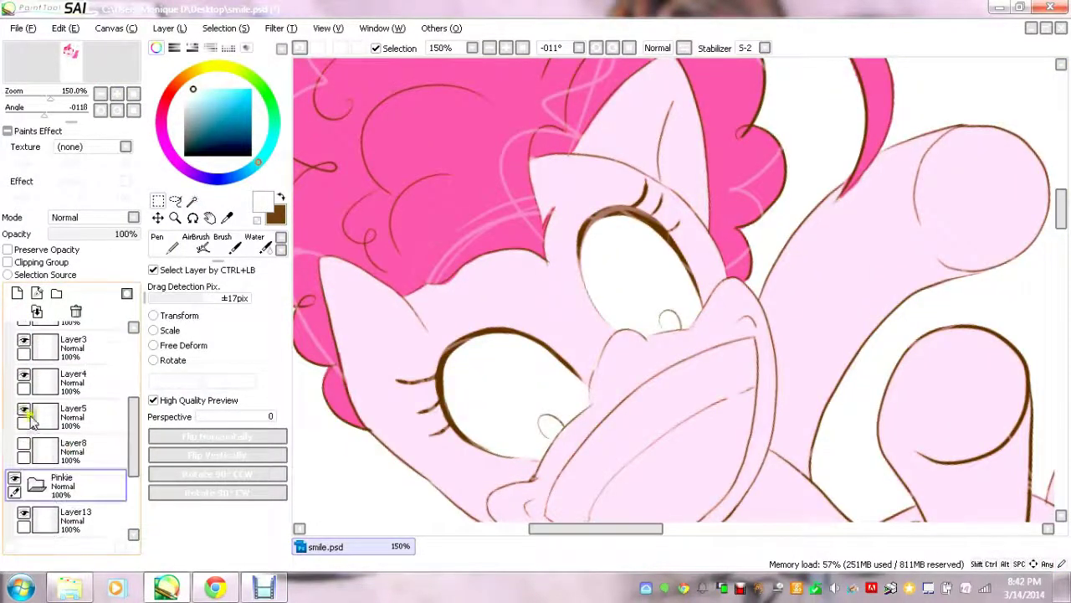
pyautogui.scroll(-4, 636, 301)
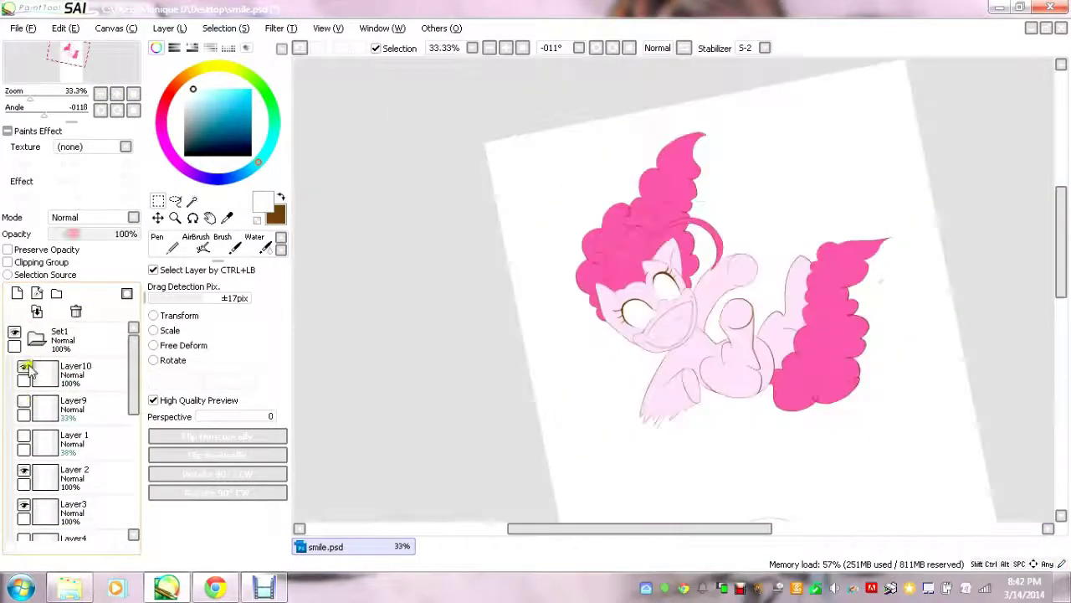
pyautogui.click(23, 499)
pyautogui.scroll(-3, 67, 419)
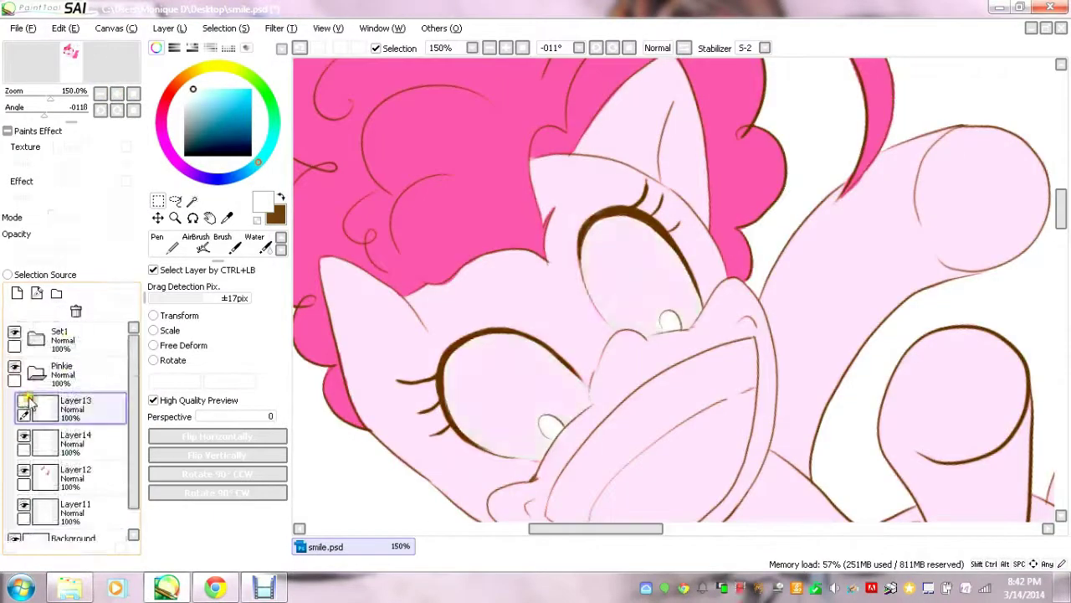
pyautogui.click(75, 440)
pyautogui.scroll(1, 944, 242)
pyautogui.press('e')
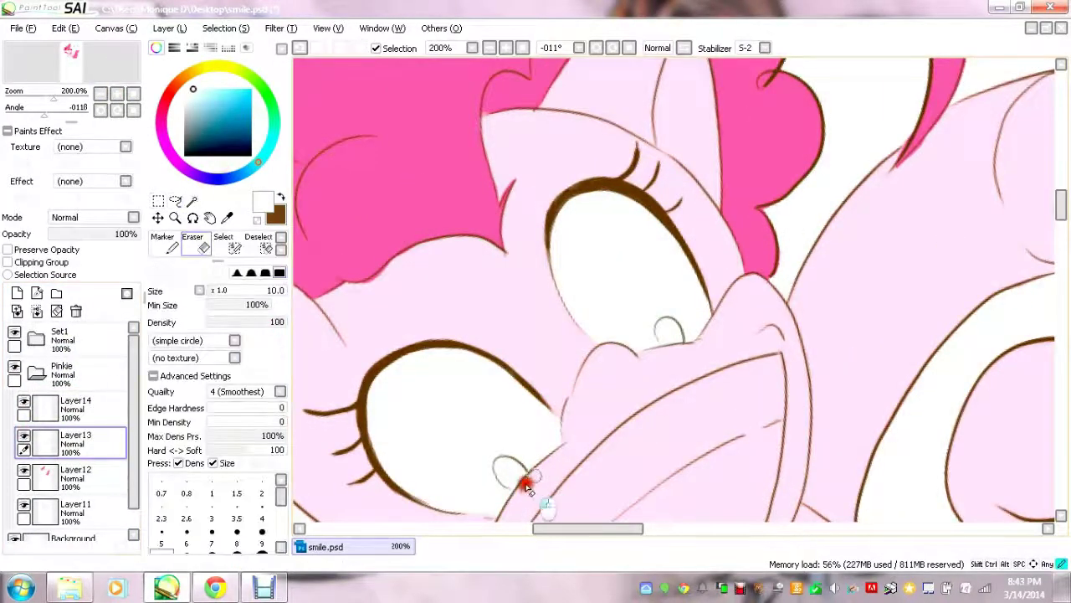
pyautogui.scroll(-5, 531, 491)
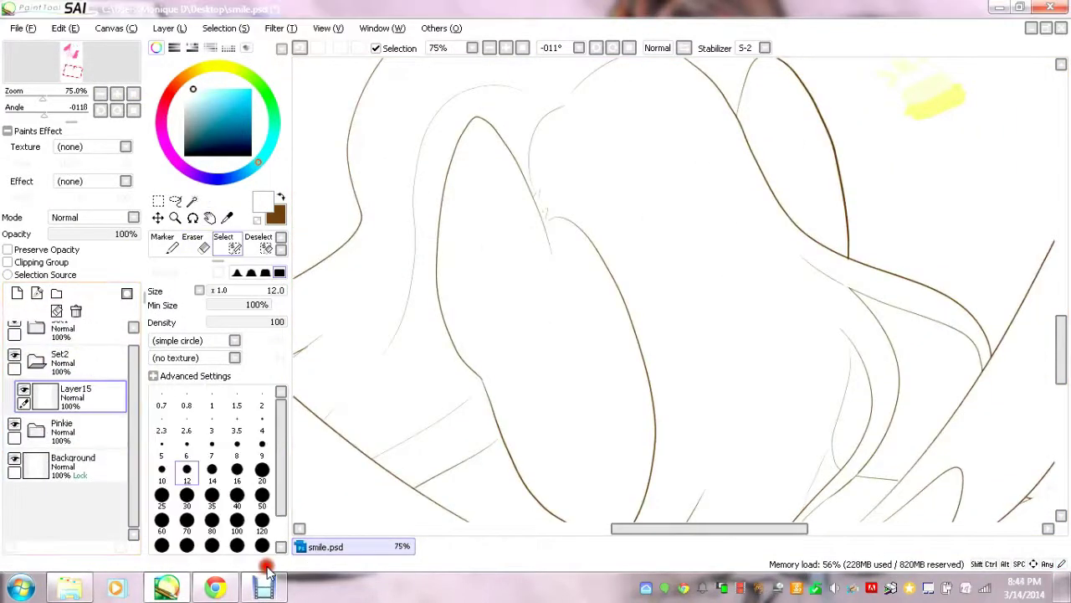
# Trace the winged pony's ear and wing outlines into the selection mask.
pyautogui.moveTo(544, 213)
pyautogui.mouseDown()
pyautogui.moveTo(536, 188)
pyautogui.moveTo(543, 383)
pyautogui.mouseUp()
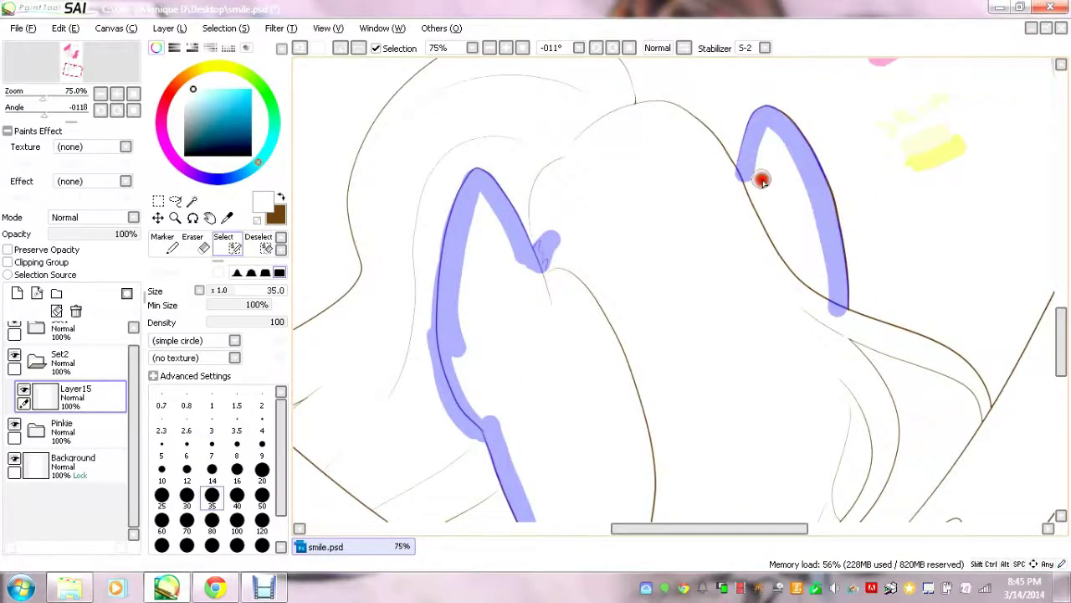
pyautogui.moveTo(545, 151); pyautogui.dragTo(632, 447)
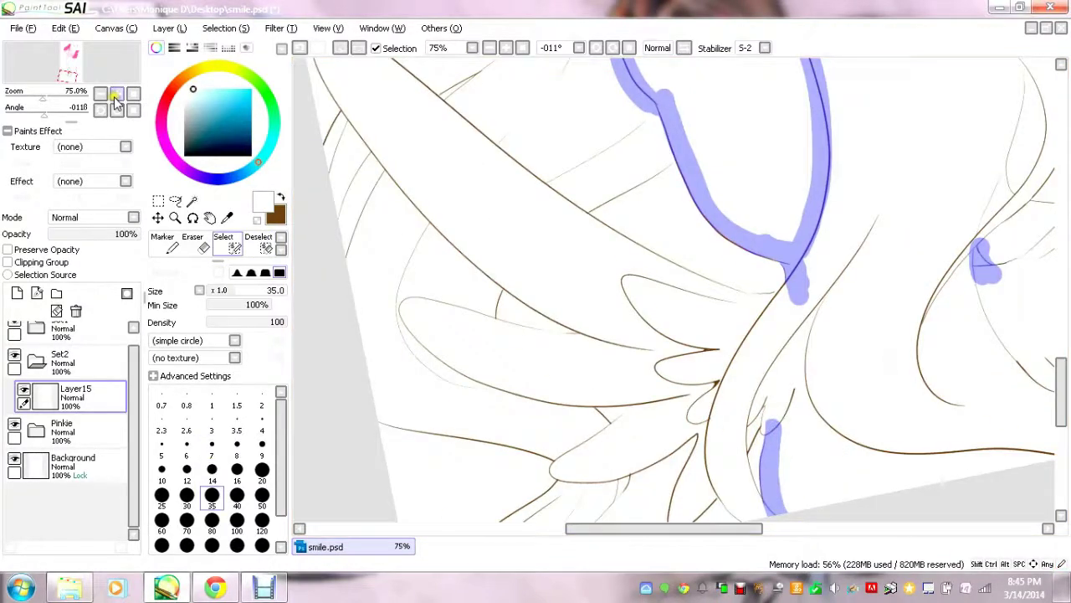
pyautogui.moveTo(318, 311); pyautogui.dragTo(602, 359)
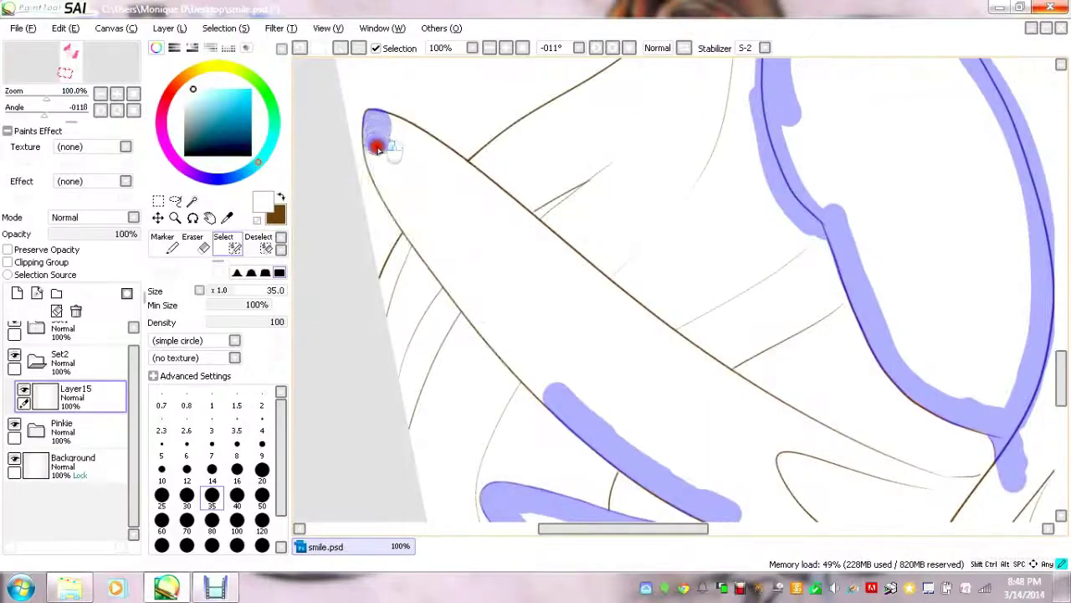
pyautogui.moveTo(377, 147)
pyautogui.mouseDown()
pyautogui.moveTo(469, 299)
pyautogui.moveTo(577, 411)
pyautogui.mouseUp()
pyautogui.moveTo(397, 132)
pyautogui.mouseDown()
pyautogui.moveTo(796, 433)
pyautogui.moveTo(908, 477)
pyautogui.mouseUp()
pyautogui.moveTo(699, 529); pyautogui.dragTo(746, 529)
pyautogui.moveTo(808, 484); pyautogui.dragTo(871, 479)
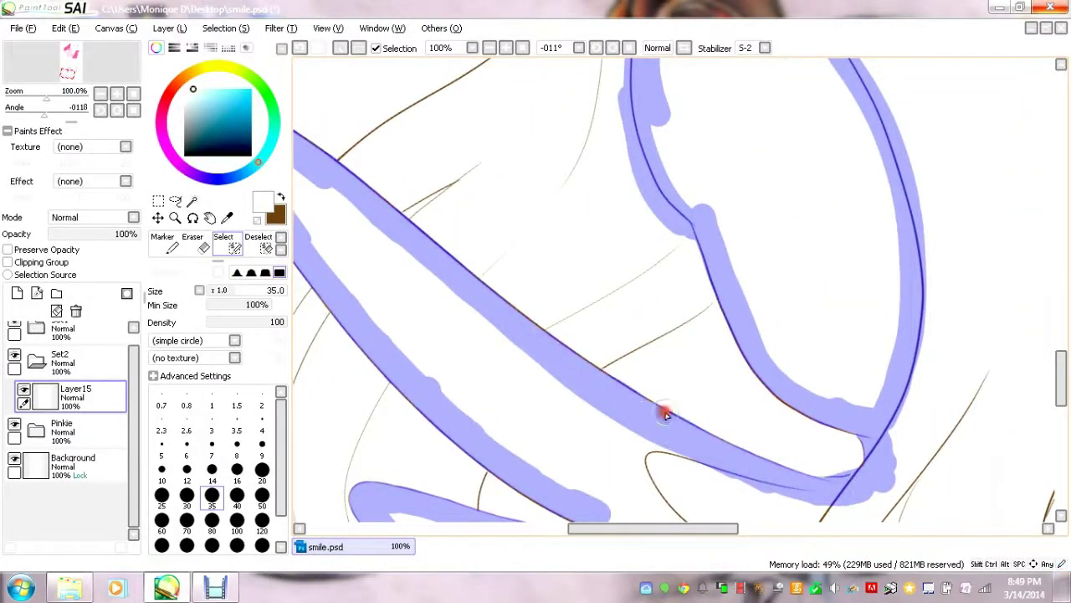
# Add the lower feathers and the lower-left wing line to the selection.
pyautogui.moveTo(886, 381); pyautogui.dragTo(757, 457)
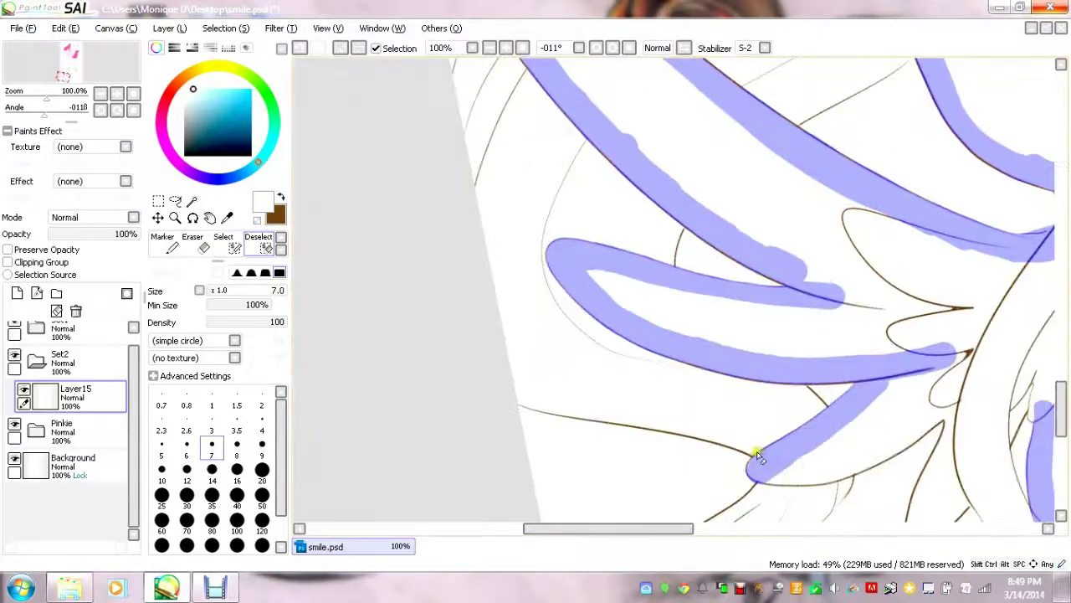
pyautogui.moveTo(654, 529); pyautogui.dragTo(717, 529)
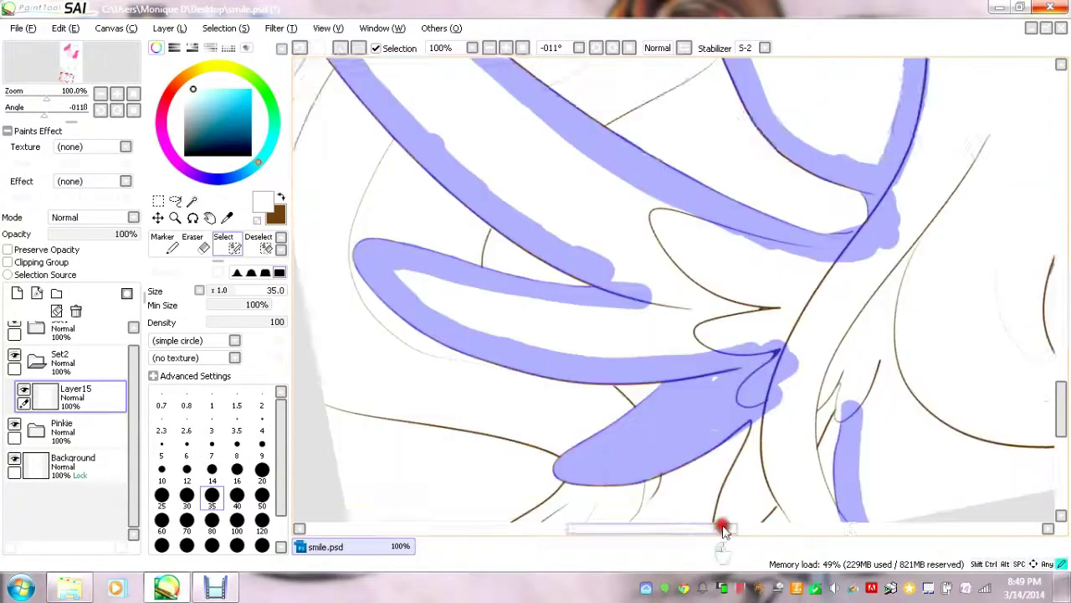
pyautogui.moveTo(685, 365)
pyautogui.mouseDown()
pyautogui.moveTo(651, 467)
pyautogui.moveTo(641, 381)
pyautogui.mouseUp()
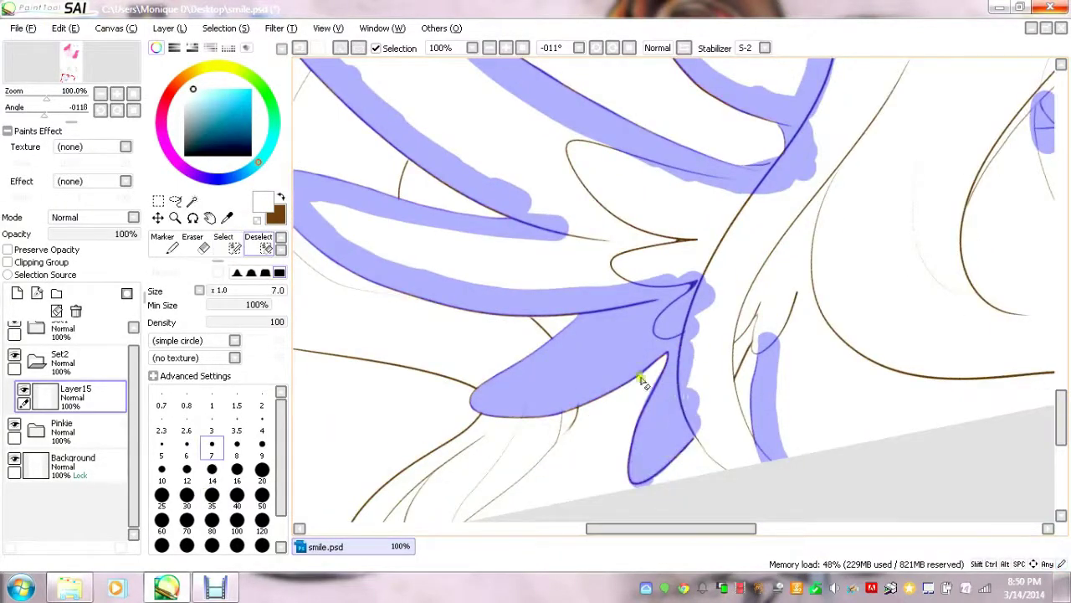
pyautogui.moveTo(717, 378); pyautogui.dragTo(777, 362)
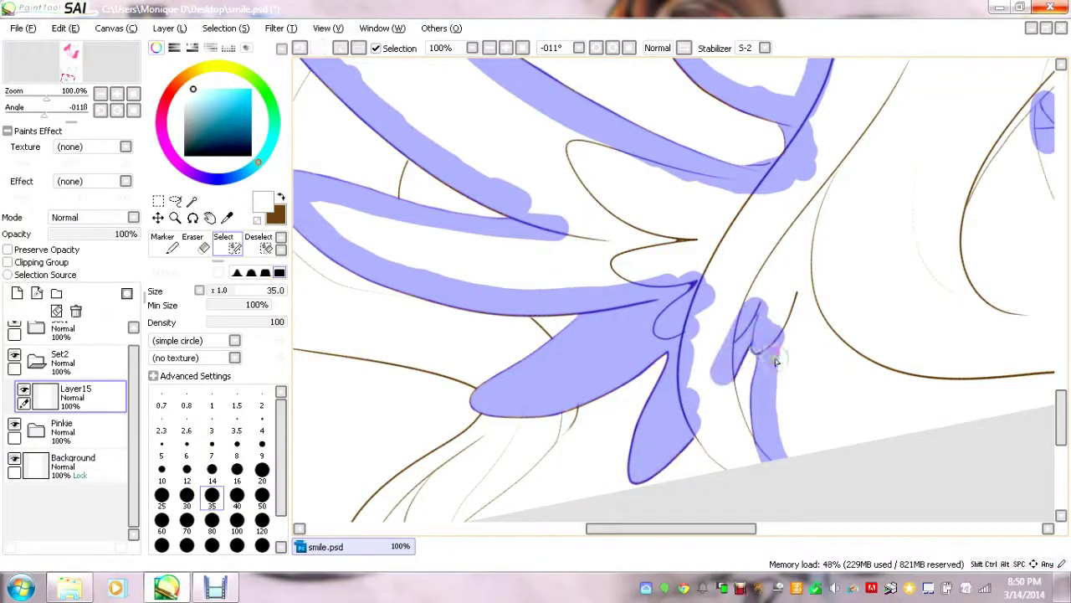
pyautogui.moveTo(675, 377); pyautogui.dragTo(443, 352)
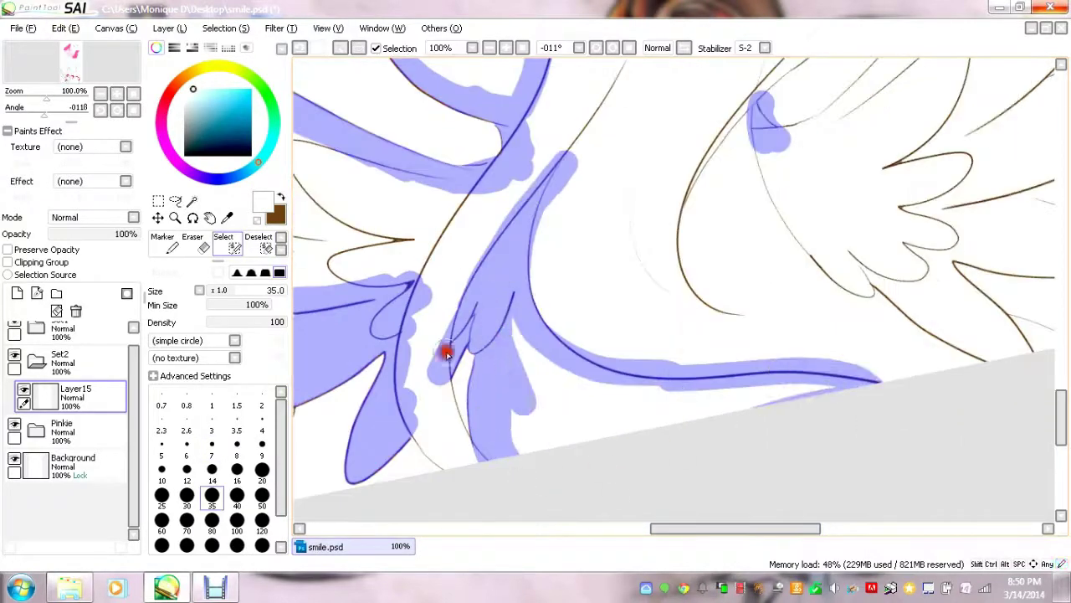
pyautogui.moveTo(509, 354)
pyautogui.mouseDown()
pyautogui.moveTo(718, 458)
pyautogui.moveTo(669, 387)
pyautogui.mouseUp()
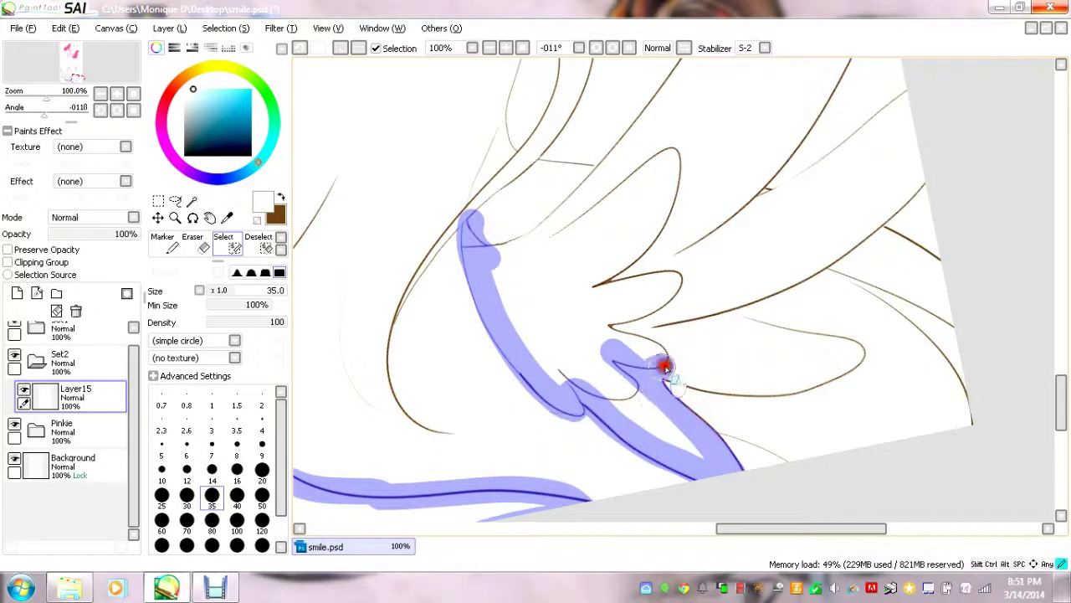
pyautogui.moveTo(666, 366); pyautogui.dragTo(661, 364)
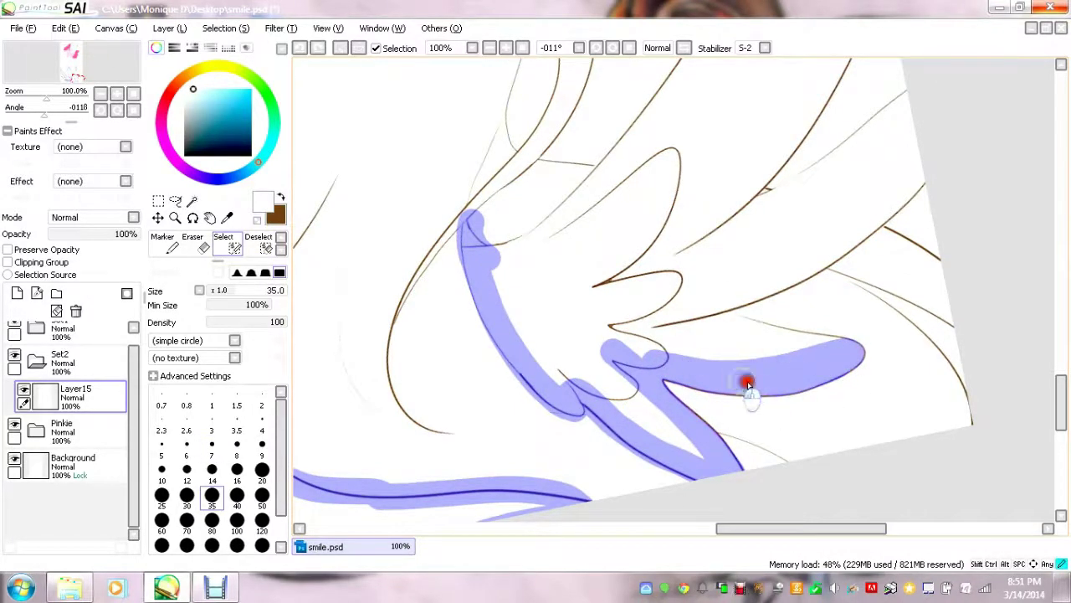
pyautogui.moveTo(748, 382)
pyautogui.mouseDown()
pyautogui.moveTo(708, 292)
pyautogui.moveTo(890, 196)
pyautogui.mouseUp()
# Trim overspill with Deselect, then mask the feather line and right wing edge.
pyautogui.scroll(3, 1060, 383)
pyautogui.moveTo(742, 308); pyautogui.dragTo(898, 220)
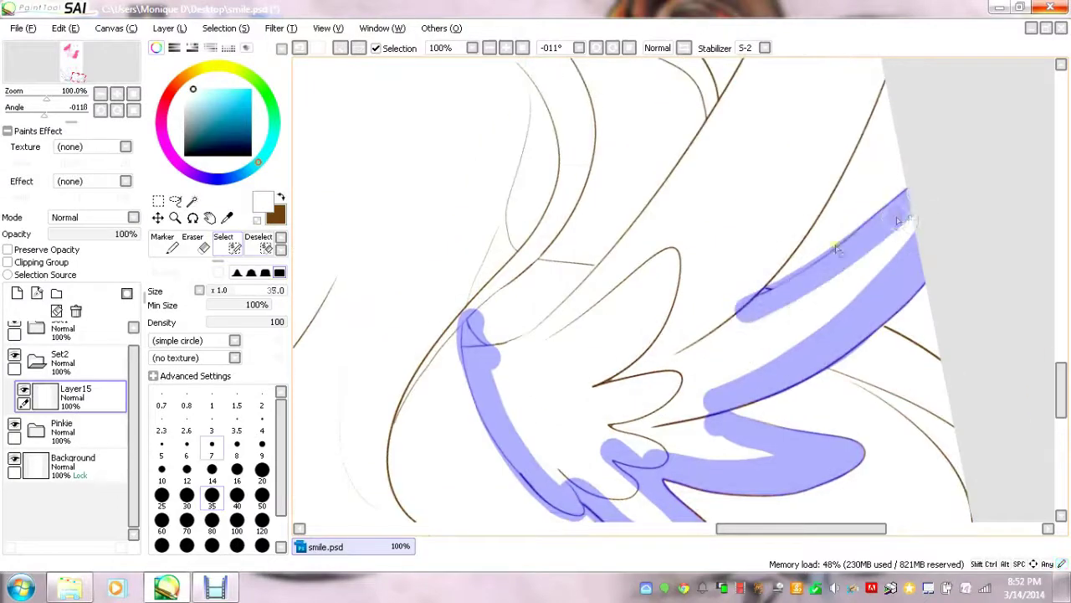
pyautogui.press('s')
pyautogui.moveTo(495, 497); pyautogui.dragTo(762, 194)
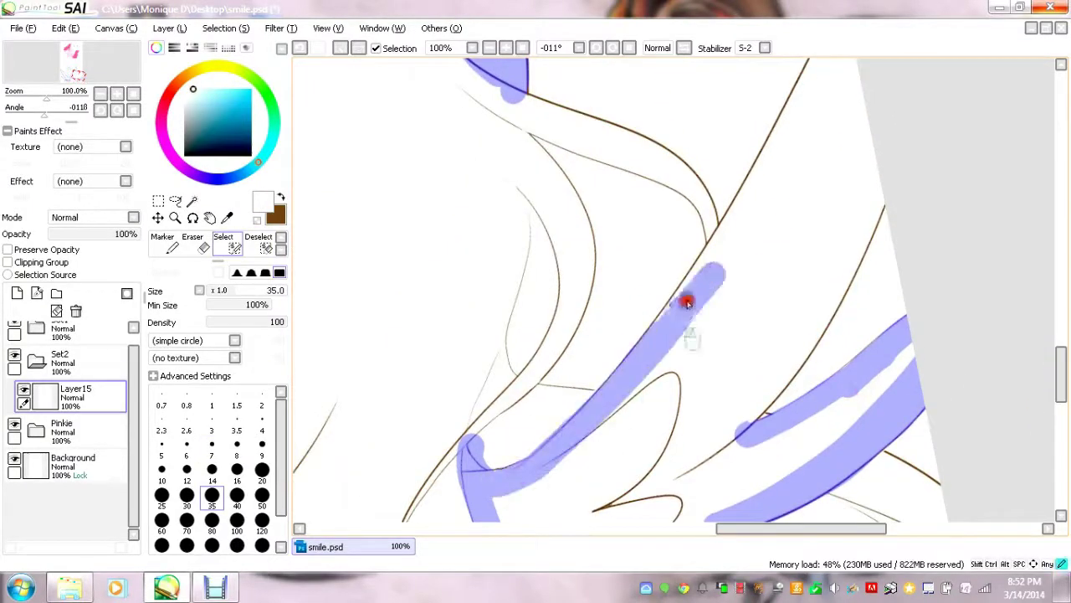
pyautogui.scroll(5, 678, 295)
pyautogui.moveTo(749, 391); pyautogui.dragTo(839, 180)
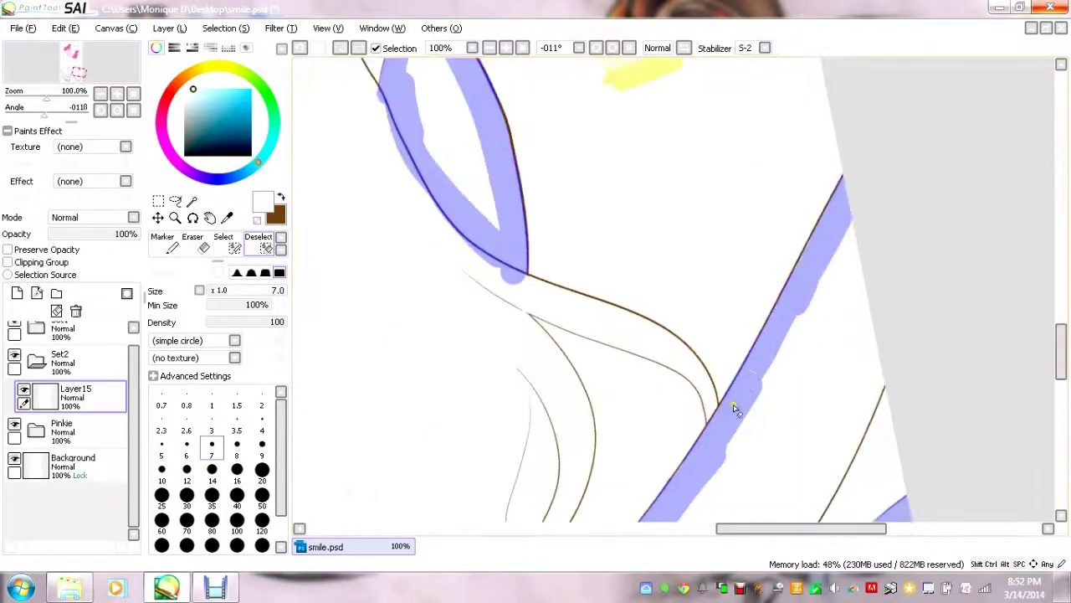
pyautogui.scroll(-5, 735, 407)
pyautogui.press('s')
pyautogui.moveTo(732, 447)
pyautogui.mouseDown()
pyautogui.moveTo(870, 180)
pyautogui.moveTo(882, 180)
pyautogui.mouseUp()
# Widen the selection brush and finish masking the lower wing.
pyautogui.click(100, 93)
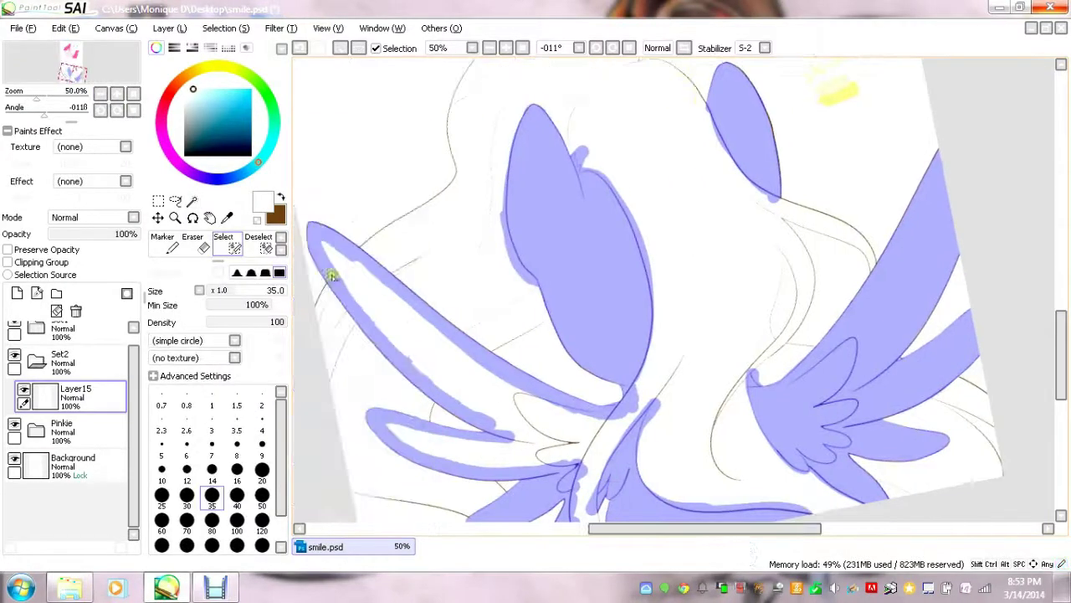
pyautogui.click(186, 519)
pyautogui.moveTo(453, 382)
pyautogui.mouseDown()
pyautogui.moveTo(491, 461)
pyautogui.moveTo(602, 438)
pyautogui.moveTo(536, 400)
pyautogui.mouseUp()
pyautogui.moveTo(1059, 352); pyautogui.dragTo(1059, 389)
# Paint the selected wings pale yellow with a large pen.
pyautogui.click(101, 93)
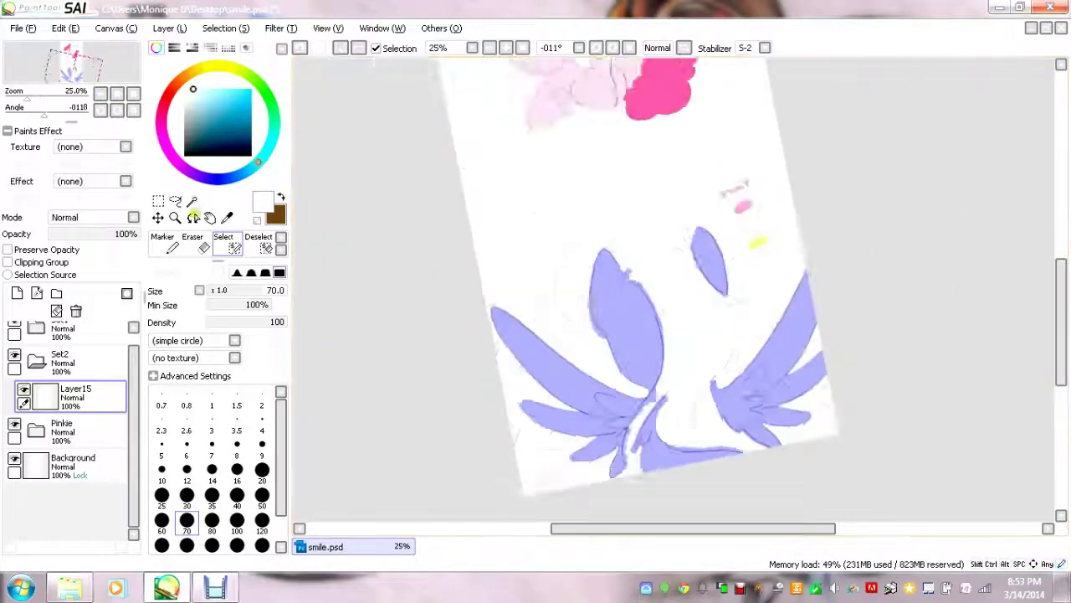
pyautogui.click(134, 110)
pyautogui.click(156, 242)
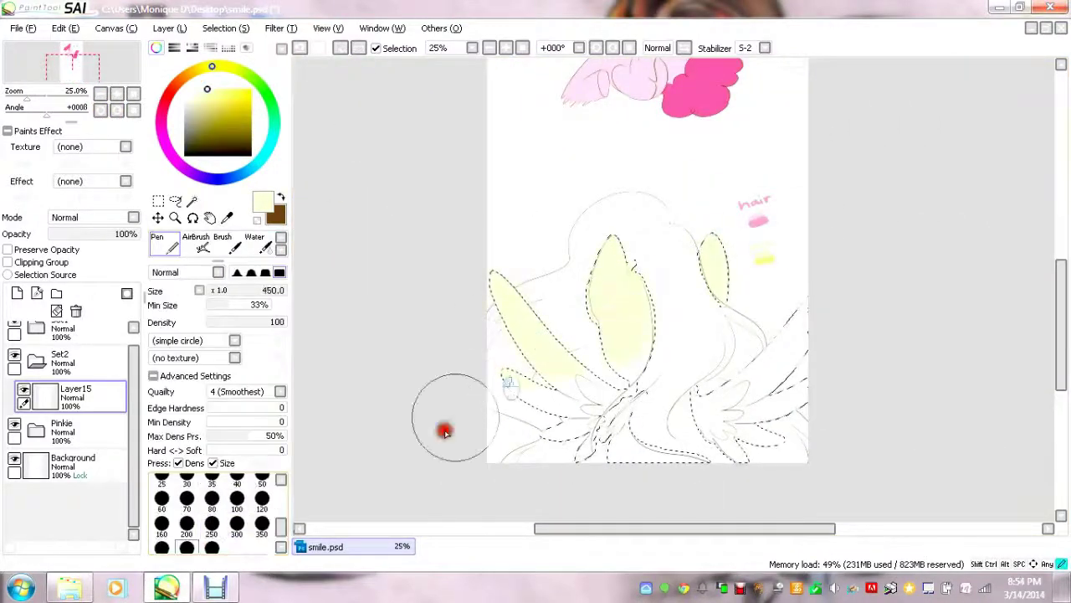
pyautogui.moveTo(444, 432); pyautogui.dragTo(794, 427)
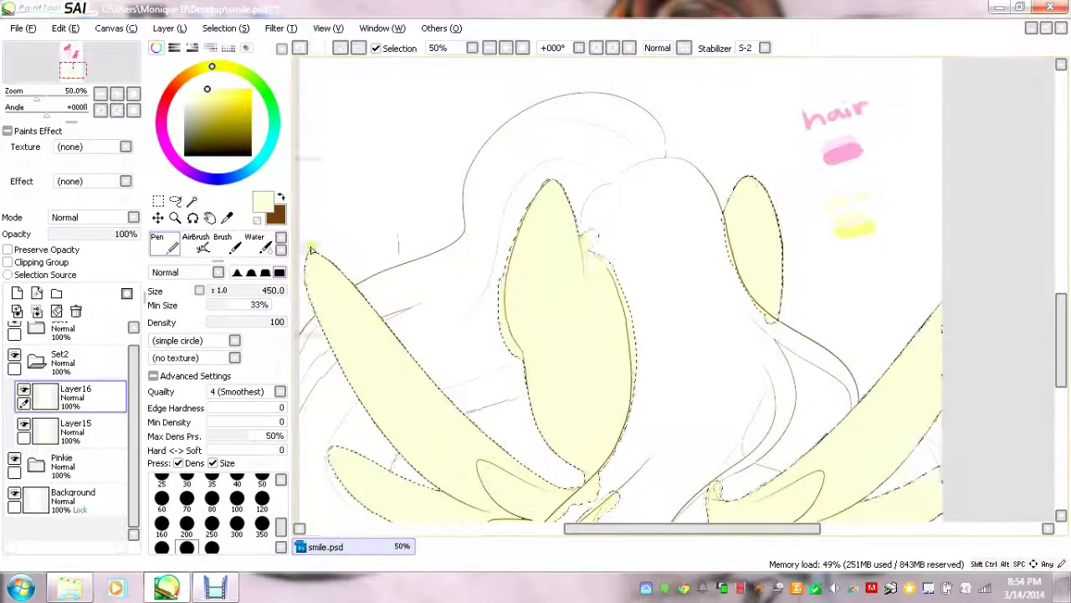
# Mask the left side of the mane and along the wing edge with a smaller brush.
pyautogui.scroll(3, 825, 366)
pyautogui.moveTo(483, 93); pyautogui.dragTo(412, 374)
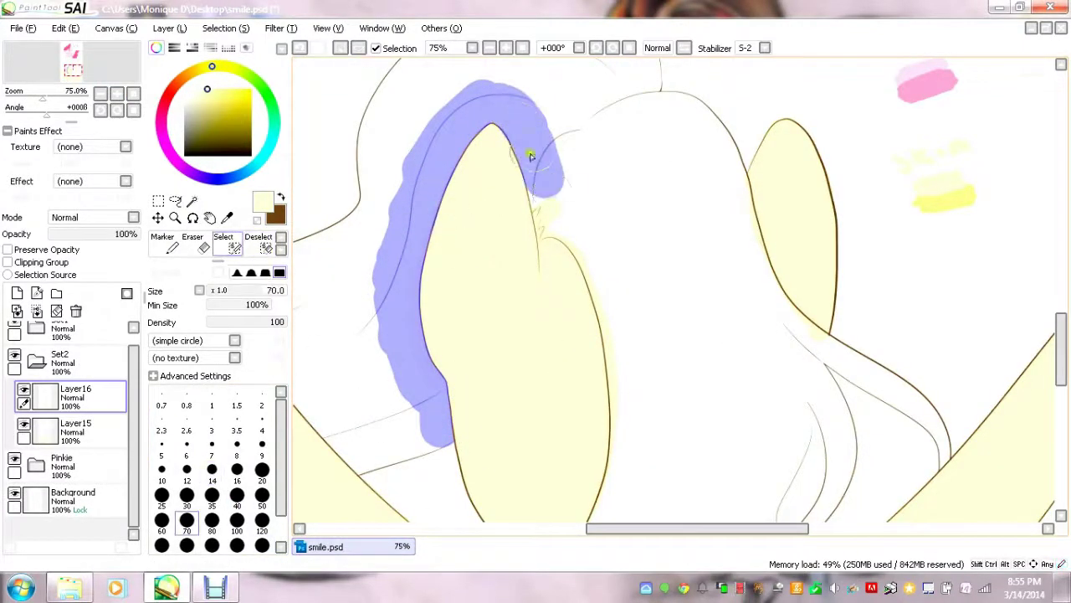
pyautogui.scroll(2, 555, 219)
pyautogui.moveTo(402, 251); pyautogui.dragTo(620, 486)
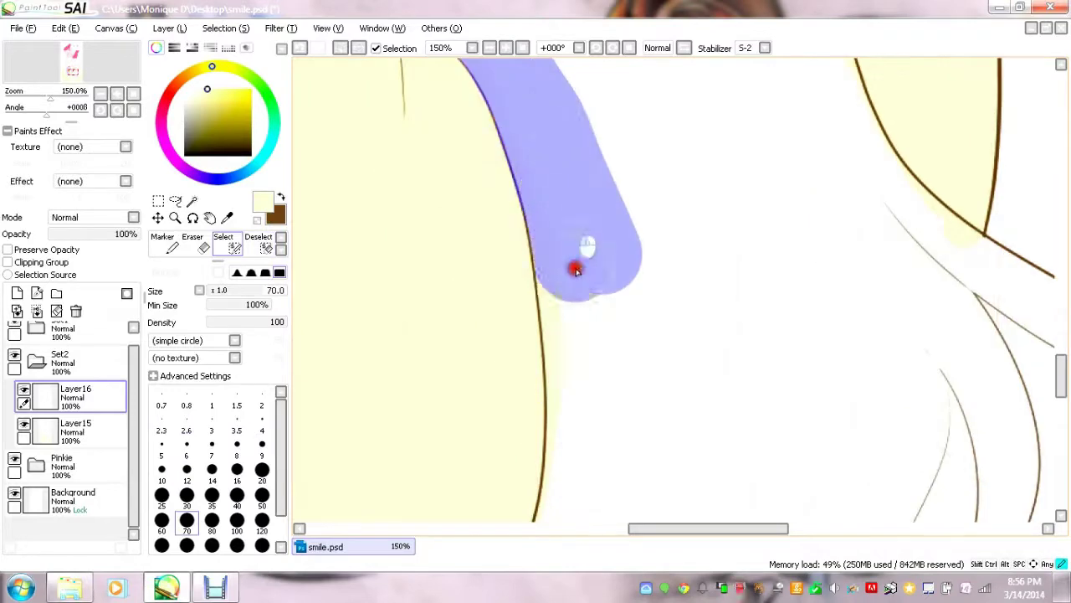
pyautogui.moveTo(574, 262); pyautogui.dragTo(586, 131)
pyautogui.moveTo(921, 366); pyautogui.dragTo(601, 533)
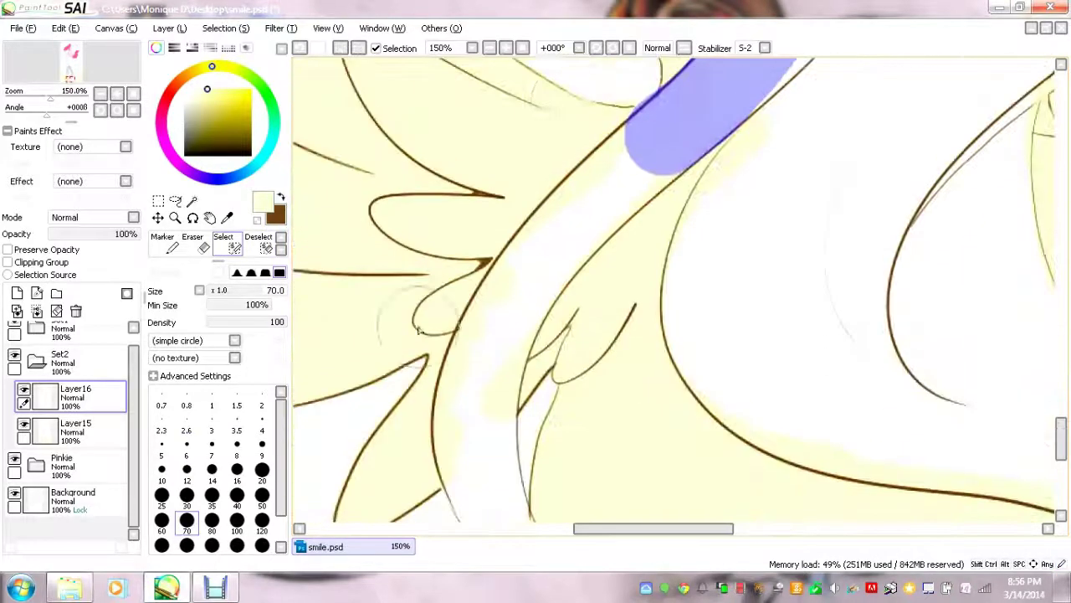
pyautogui.click(262, 503)
pyautogui.moveTo(636, 126); pyautogui.dragTo(461, 435)
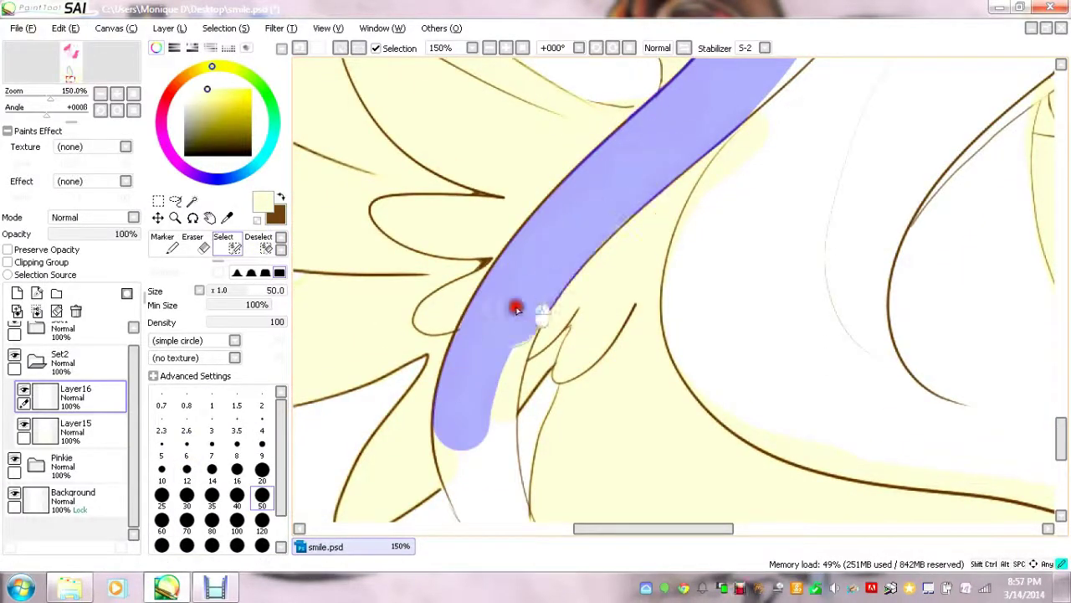
pyautogui.scroll(-3, 493, 285)
pyautogui.moveTo(464, 270)
pyautogui.mouseDown()
pyautogui.moveTo(493, 309)
pyautogui.moveTo(529, 266)
pyautogui.mouseUp()
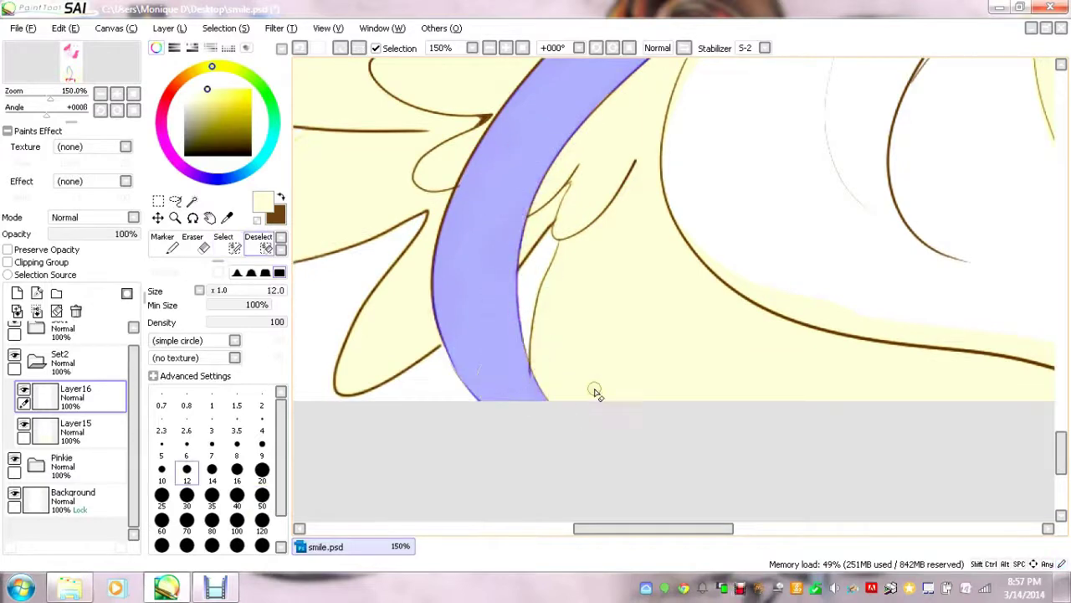
# Extend the mane mask down its left edge, toggling between adding and trimming.
pyautogui.press('e')
pyautogui.moveTo(469, 168)
pyautogui.mouseDown()
pyautogui.moveTo(536, 332)
pyautogui.moveTo(860, 423)
pyautogui.mouseUp()
pyautogui.press('End')
pyautogui.press('End')
pyautogui.press('End')
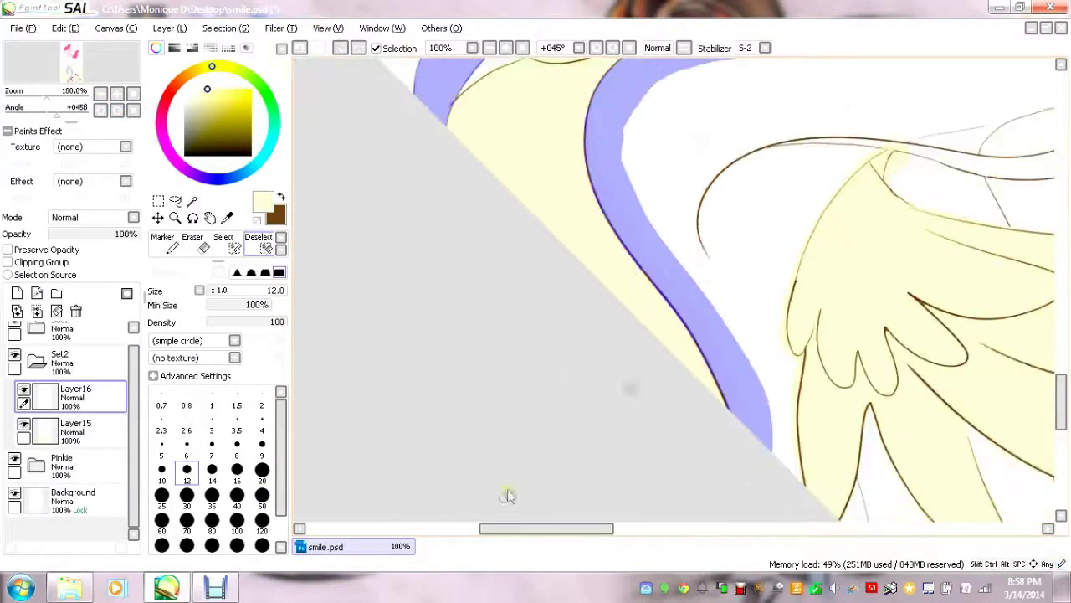
pyautogui.scroll(2, 825, 248)
pyautogui.press('e')
pyautogui.moveTo(578, 79); pyautogui.dragTo(386, 243)
pyautogui.scroll(-3, 386, 243)
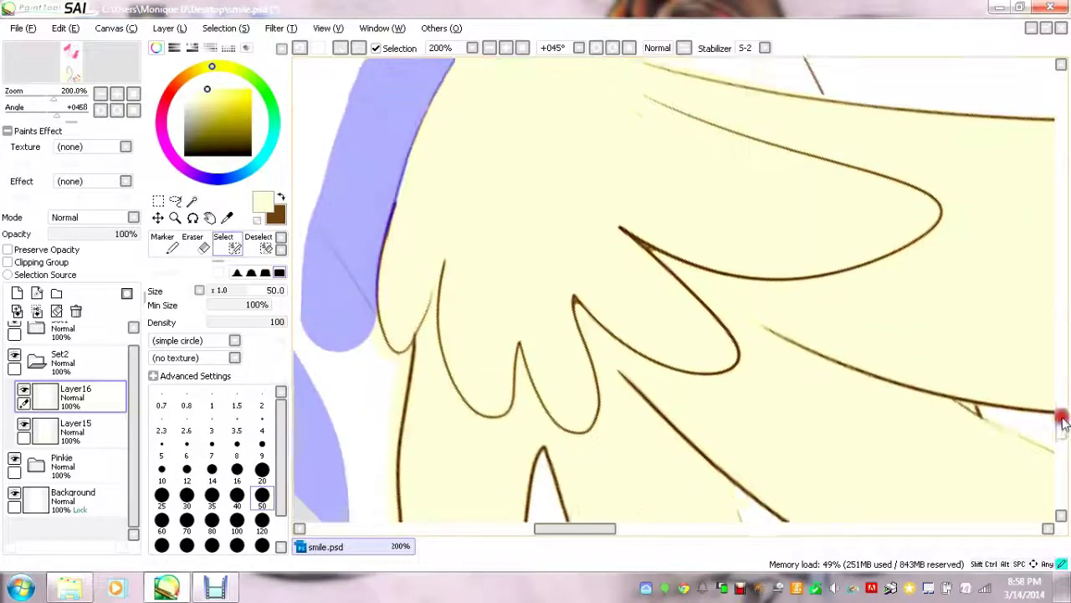
pyautogui.moveTo(385, 76)
pyautogui.mouseDown()
pyautogui.moveTo(347, 299)
pyautogui.moveTo(366, 341)
pyautogui.mouseUp()
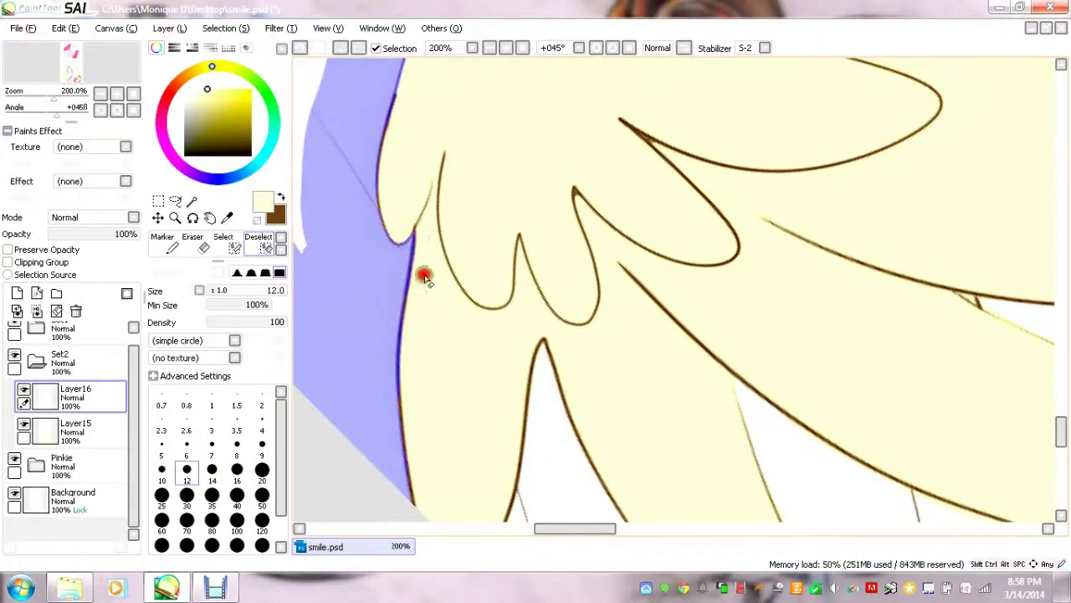
pyautogui.scroll(-2, 424, 277)
pyautogui.press('e')
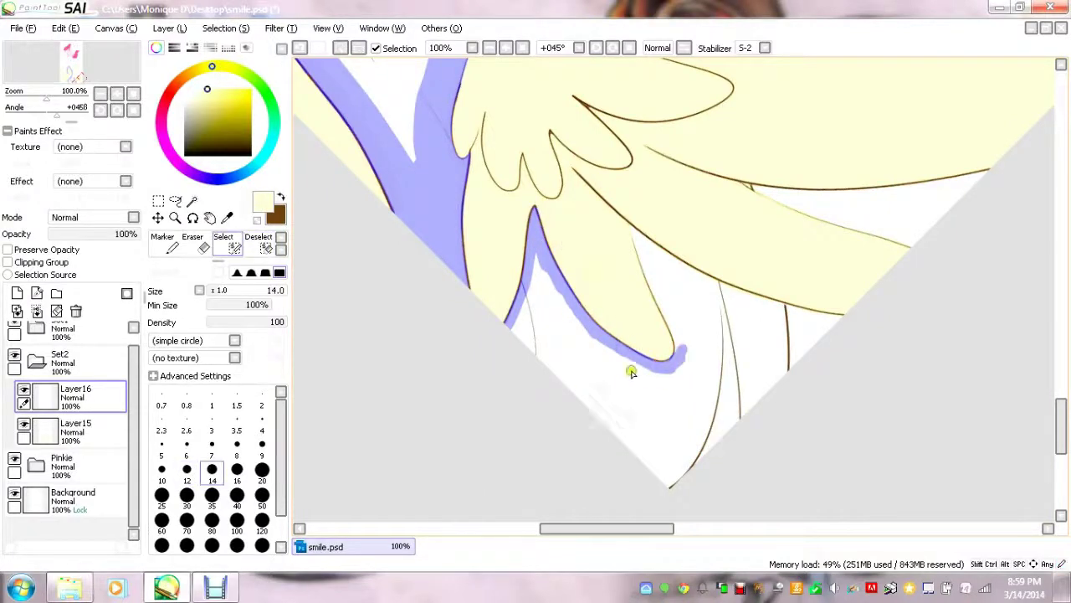
# Extend the mane mask down the curving lines and fill the area between them.
pyautogui.scroll(3, 631, 372)
pyautogui.moveTo(641, 352); pyautogui.dragTo(660, 467)
pyautogui.press('e')
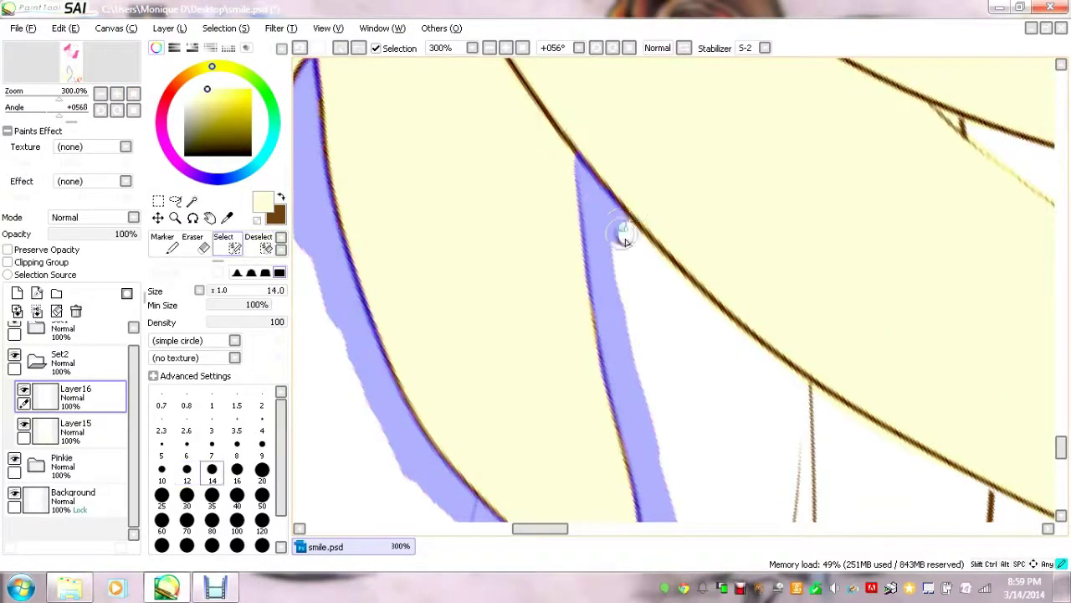
pyautogui.moveTo(625, 241); pyautogui.dragTo(804, 402)
pyautogui.scroll(-3, 803, 402)
pyautogui.press('e')
pyautogui.moveTo(787, 149); pyautogui.dragTo(753, 354)
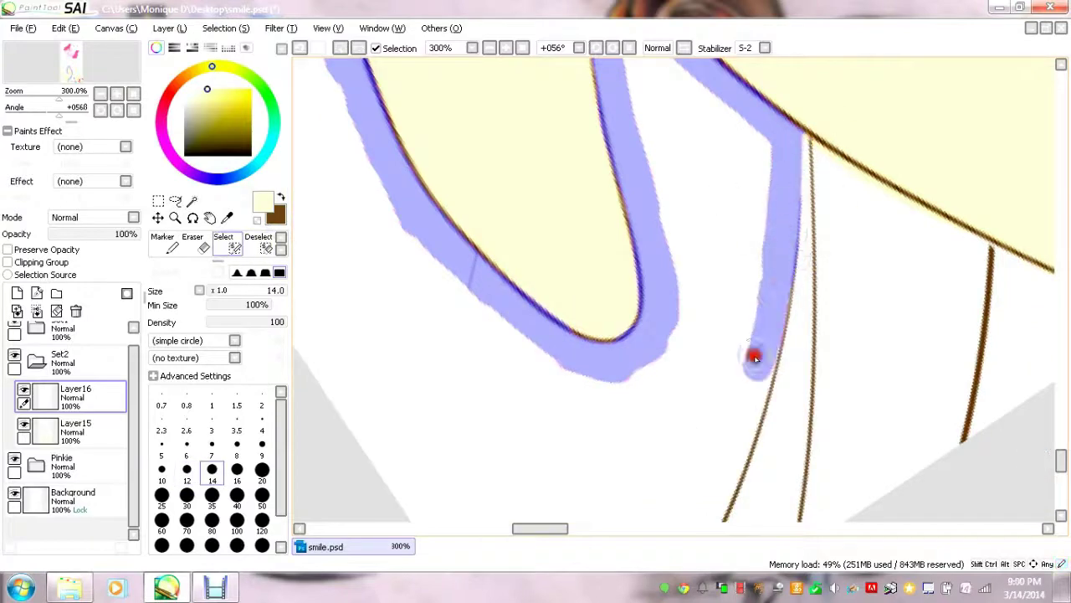
pyautogui.scroll(-3, 753, 354)
pyautogui.moveTo(770, 106); pyautogui.dragTo(671, 383)
pyautogui.hscroll(3, 1030, 468)
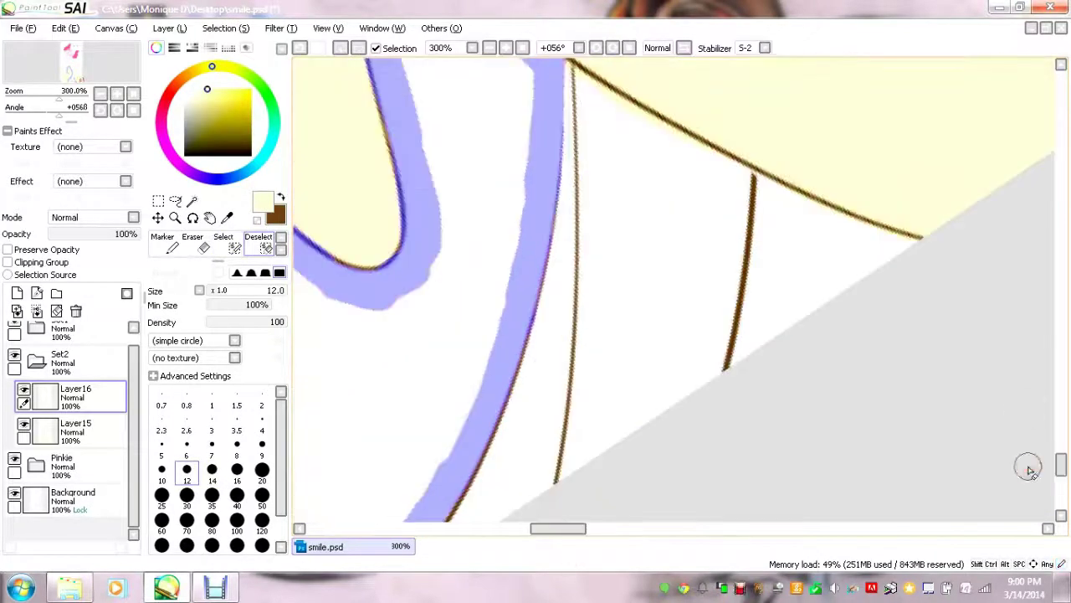
pyautogui.moveTo(590, 84)
pyautogui.mouseDown()
pyautogui.moveTo(577, 445)
pyautogui.moveTo(742, 175)
pyautogui.moveTo(657, 279)
pyautogui.moveTo(661, 402)
pyautogui.mouseUp()
# Add the mane's edge, curving outline and lower curve to the selection.
pyautogui.scroll(3, 1016, 447)
pyautogui.scroll(3, 575, 173)
pyautogui.moveTo(707, 308); pyautogui.dragTo(731, 335)
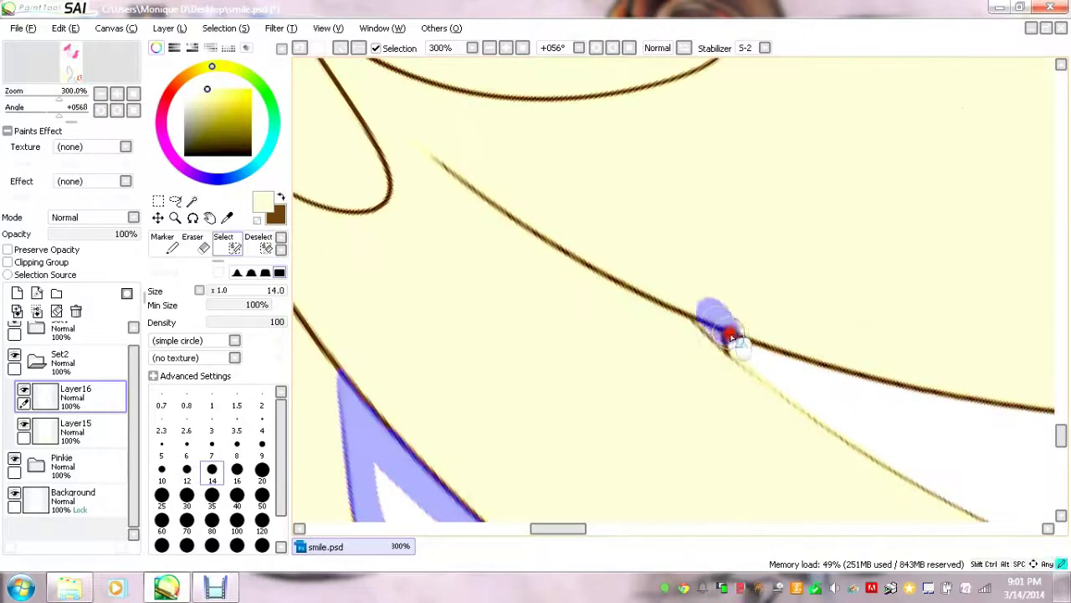
pyautogui.scroll(-2, 400, 193)
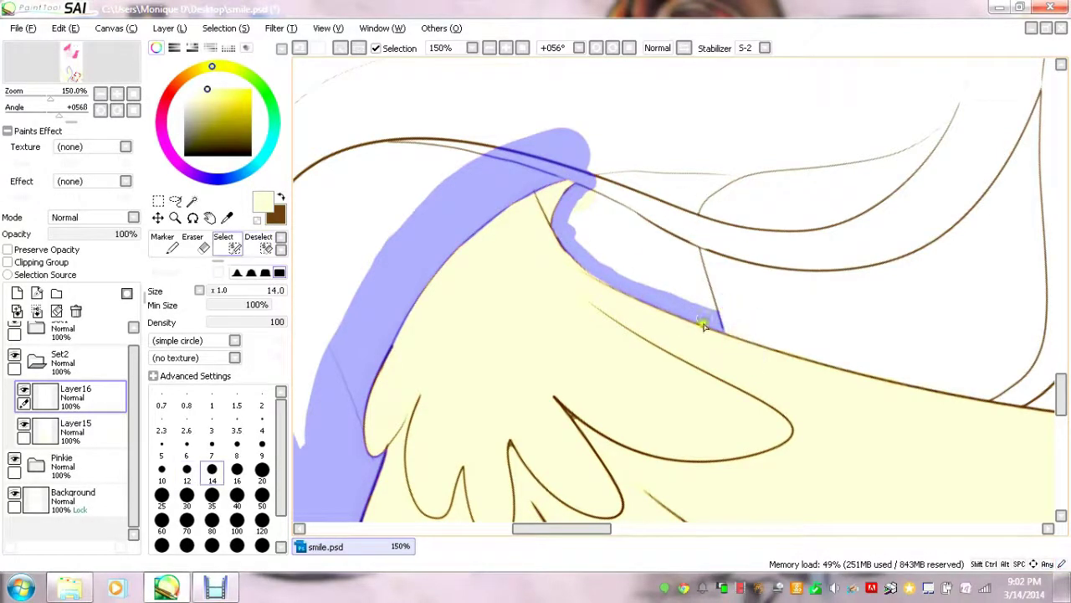
pyautogui.scroll(-2, 703, 324)
pyautogui.scroll(3, 694, 187)
pyautogui.moveTo(694, 187)
pyautogui.mouseDown()
pyautogui.moveTo(1016, 65)
pyautogui.moveTo(661, 289)
pyautogui.mouseUp()
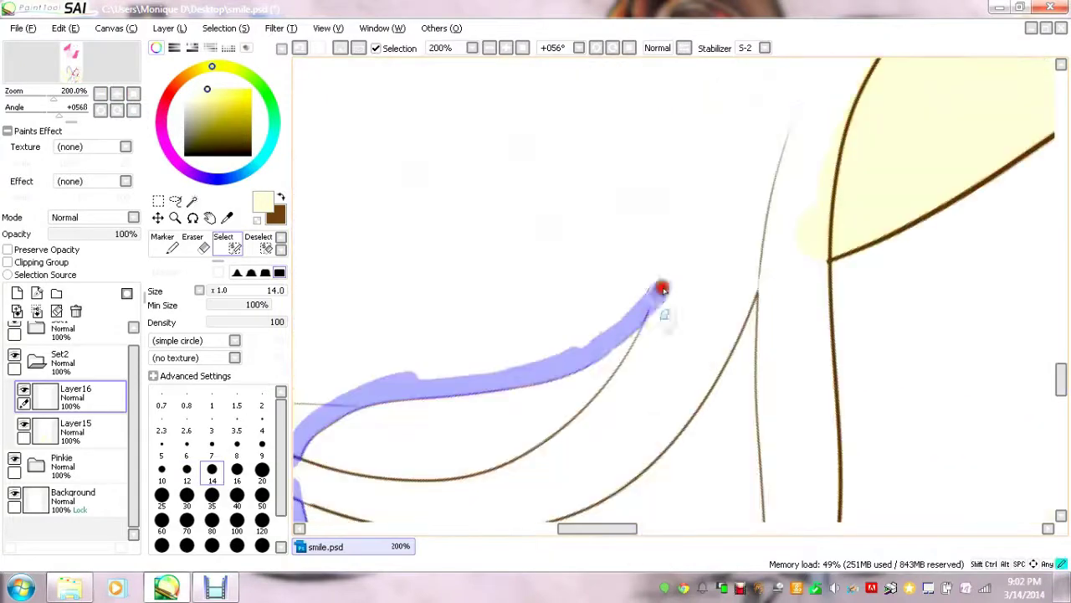
pyautogui.scroll(-3, 661, 288)
pyautogui.moveTo(753, 80)
pyautogui.mouseDown()
pyautogui.moveTo(708, 153)
pyautogui.moveTo(484, 235)
pyautogui.mouseUp()
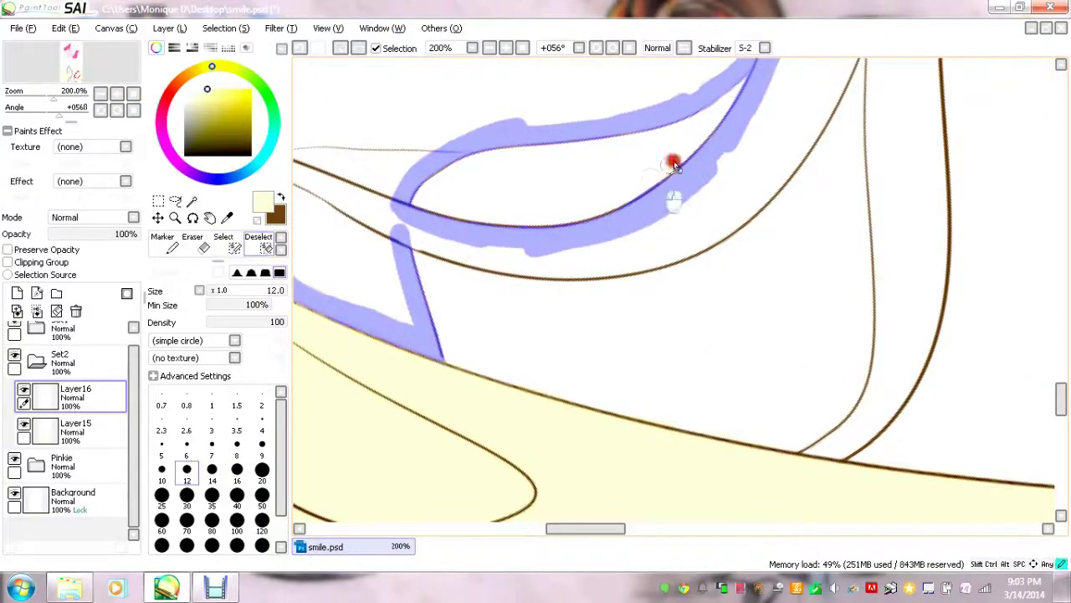
pyautogui.moveTo(402, 251)
pyautogui.mouseDown()
pyautogui.moveTo(510, 262)
pyautogui.moveTo(717, 227)
pyautogui.moveTo(779, 167)
pyautogui.mouseUp()
# Add the vertical strand and a diagonal strand edge to the mane selection.
pyautogui.scroll(3, 773, 234)
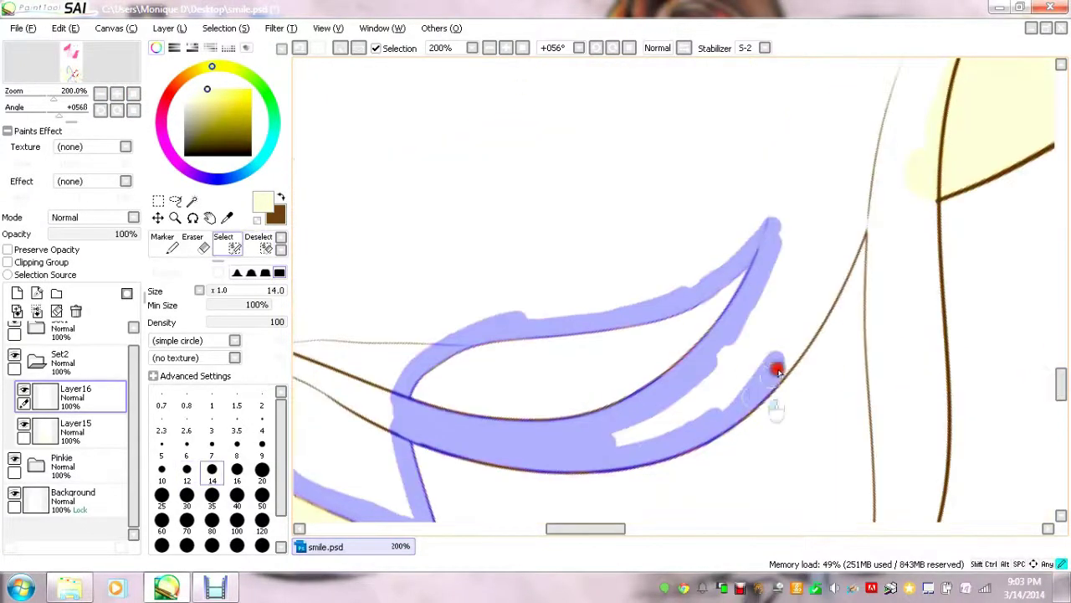
pyautogui.hscroll(3, 777, 371)
pyautogui.moveTo(624, 179); pyautogui.dragTo(636, 371)
pyautogui.scroll(-3, 636, 371)
pyautogui.moveTo(641, 125)
pyautogui.mouseDown()
pyautogui.moveTo(611, 376)
pyautogui.moveTo(679, 306)
pyautogui.moveTo(688, 126)
pyautogui.mouseUp()
pyautogui.scroll(-3, 892, 407)
pyautogui.scroll(3, 753, 335)
pyautogui.moveTo(692, 494); pyautogui.dragTo(829, 182)
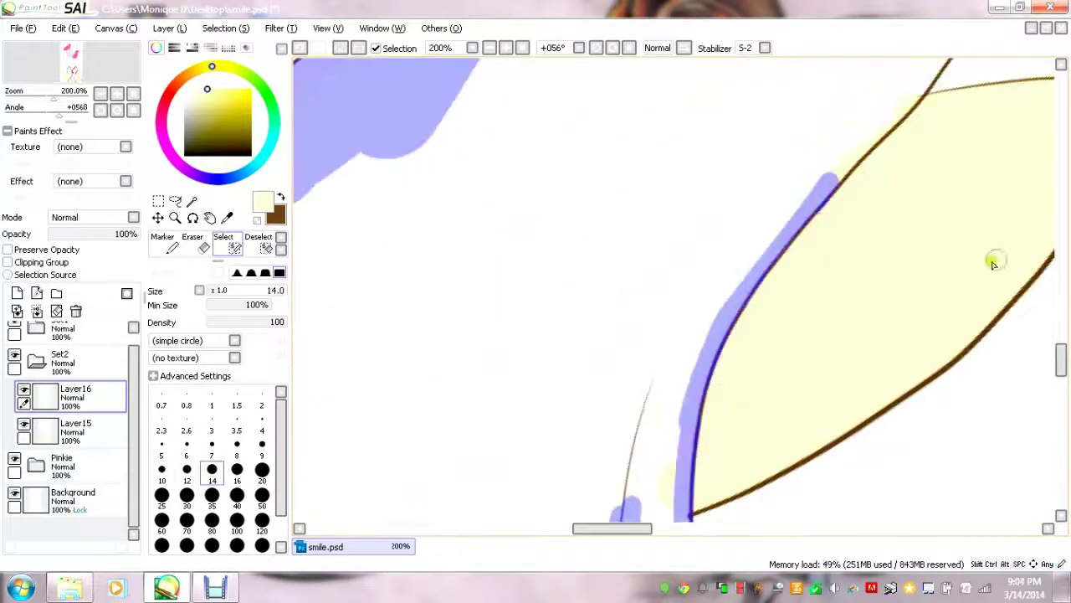
# Extend the selection along the mane lines and the start of its outer arc.
pyautogui.hscroll(3, 993, 262)
pyautogui.scroll(3, 676, 311)
pyautogui.moveTo(626, 232); pyautogui.dragTo(693, 383)
pyautogui.scroll(3, 693, 382)
pyautogui.moveTo(620, 410)
pyautogui.mouseDown()
pyautogui.moveTo(688, 387)
pyautogui.moveTo(757, 279)
pyautogui.mouseUp()
pyautogui.scroll(3, 709, 323)
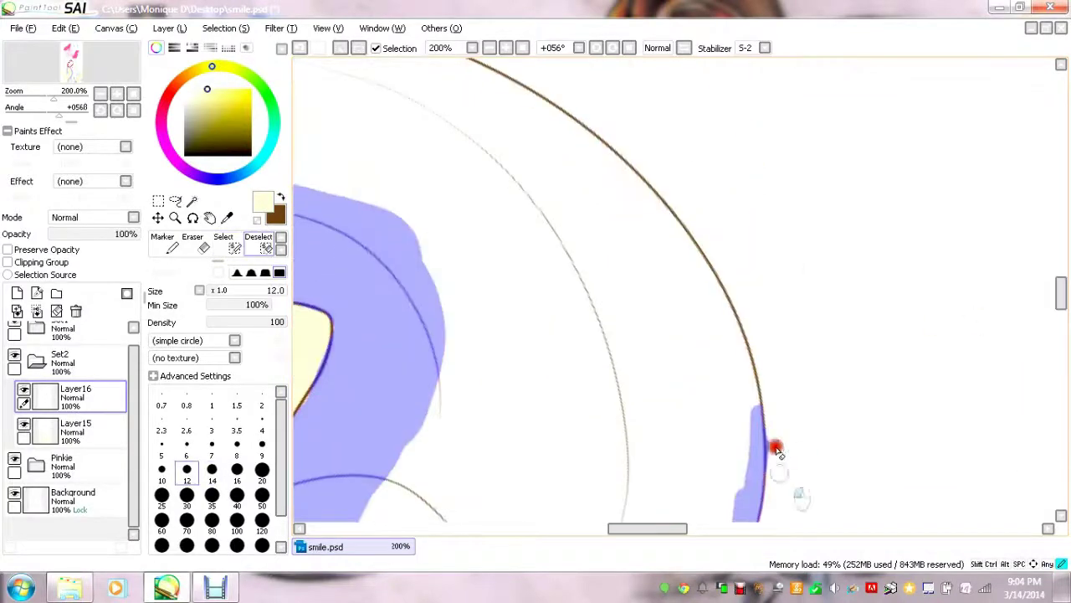
pyautogui.press(']')
pyautogui.press(']')
pyautogui.press(']')
pyautogui.moveTo(754, 435)
pyautogui.mouseDown()
pyautogui.moveTo(729, 407)
pyautogui.moveTo(694, 288)
pyautogui.mouseUp()
# Complete the mane's outer arc and add the strand behind the wing.
pyautogui.scroll(5, 636, 200)
pyautogui.moveTo(636, 201); pyautogui.dragTo(842, 306)
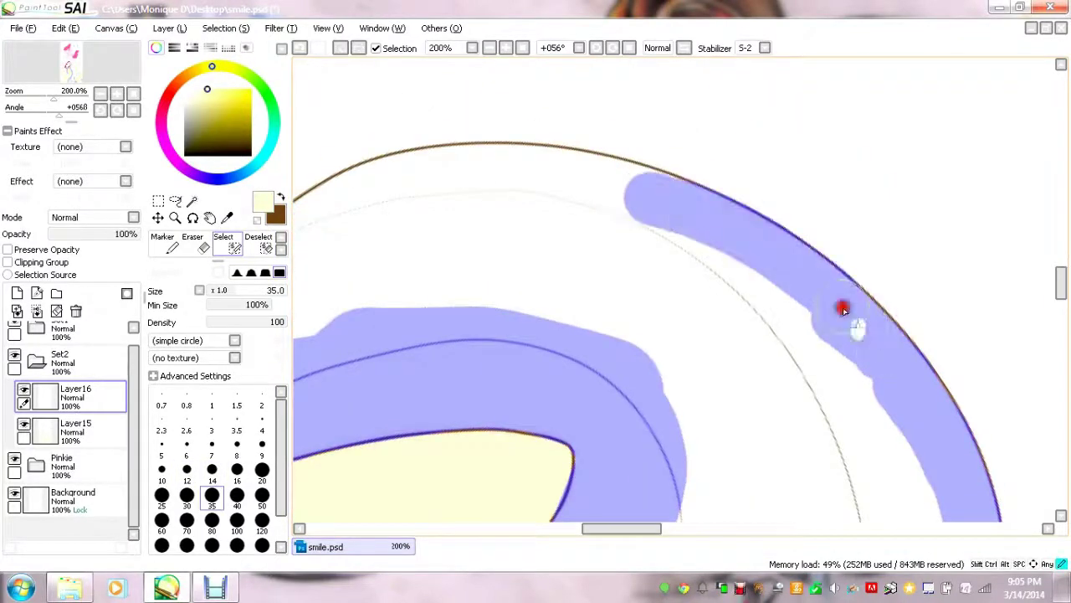
pyautogui.scroll(-5, 842, 306)
pyautogui.moveTo(694, 268)
pyautogui.mouseDown()
pyautogui.moveTo(678, 291)
pyautogui.moveTo(622, 254)
pyautogui.mouseUp()
pyautogui.moveTo(574, 528); pyautogui.dragTo(535, 528)
pyautogui.scroll(-2, 339, 206)
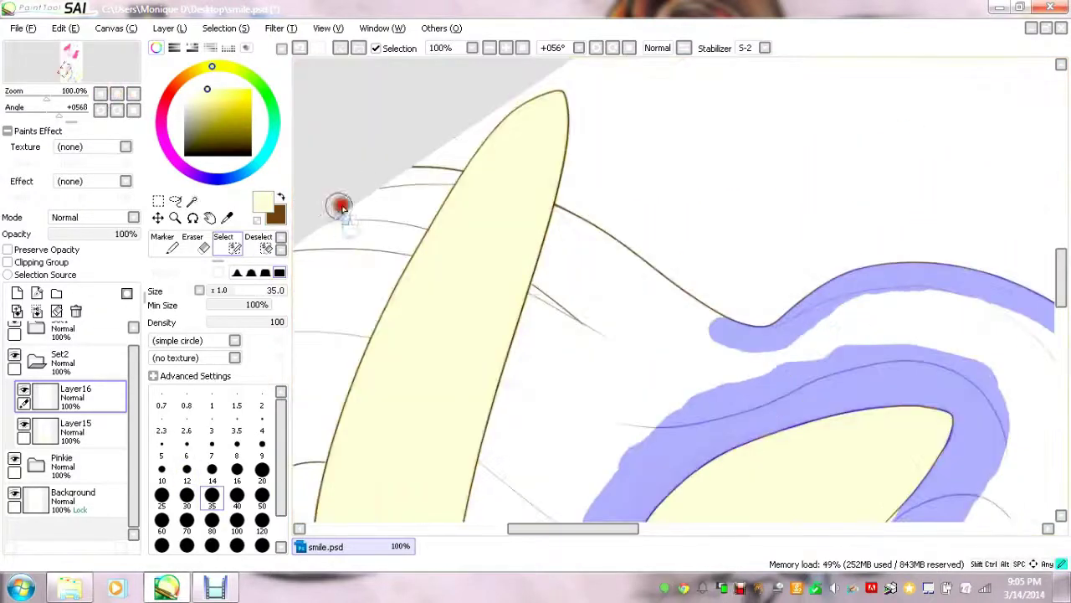
pyautogui.moveTo(330, 219); pyautogui.dragTo(448, 184)
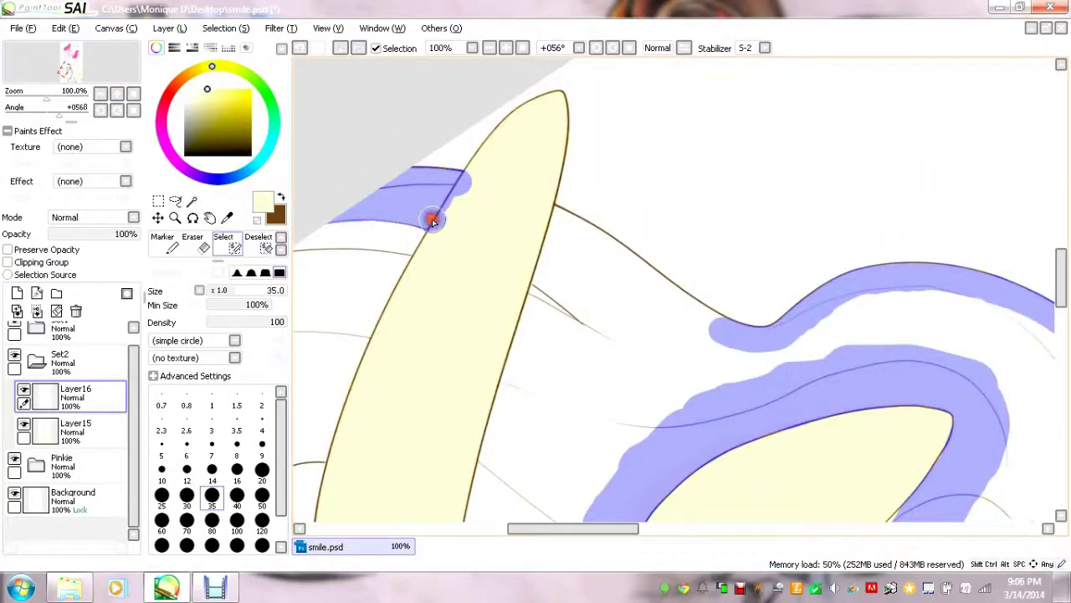
# Rotate the view and select the mane strands between and along the wings.
pyautogui.press('End')
pyautogui.press('End')
pyautogui.press('End')
pyautogui.moveTo(590, 175); pyautogui.dragTo(597, 277)
pyautogui.moveTo(637, 144); pyautogui.dragTo(674, 347)
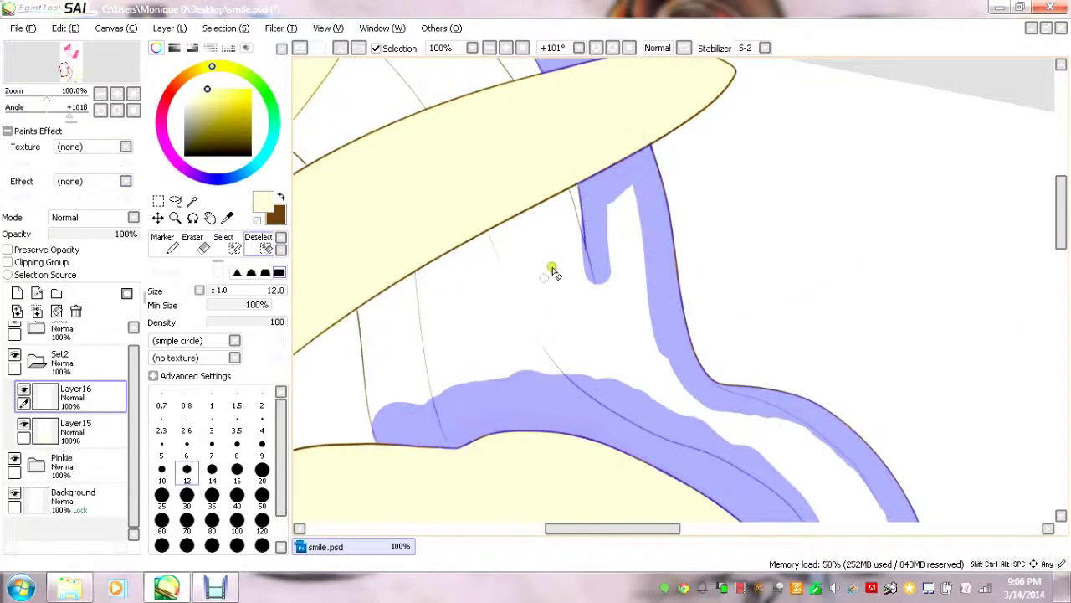
pyautogui.moveTo(554, 182); pyautogui.dragTo(577, 266)
pyautogui.moveTo(370, 306); pyautogui.dragTo(376, 356)
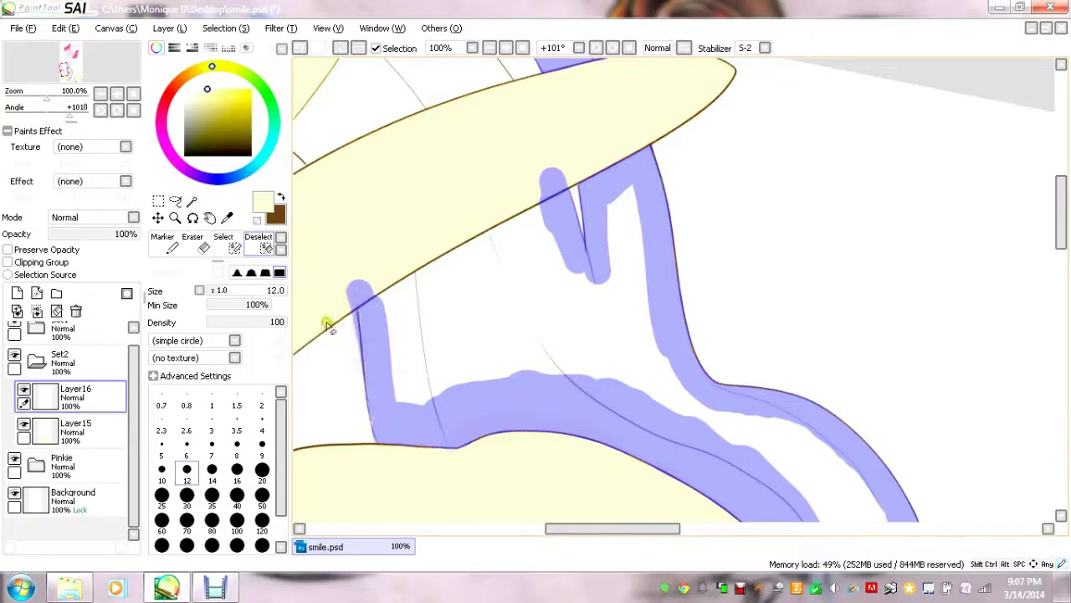
pyautogui.moveTo(373, 314); pyautogui.dragTo(542, 215)
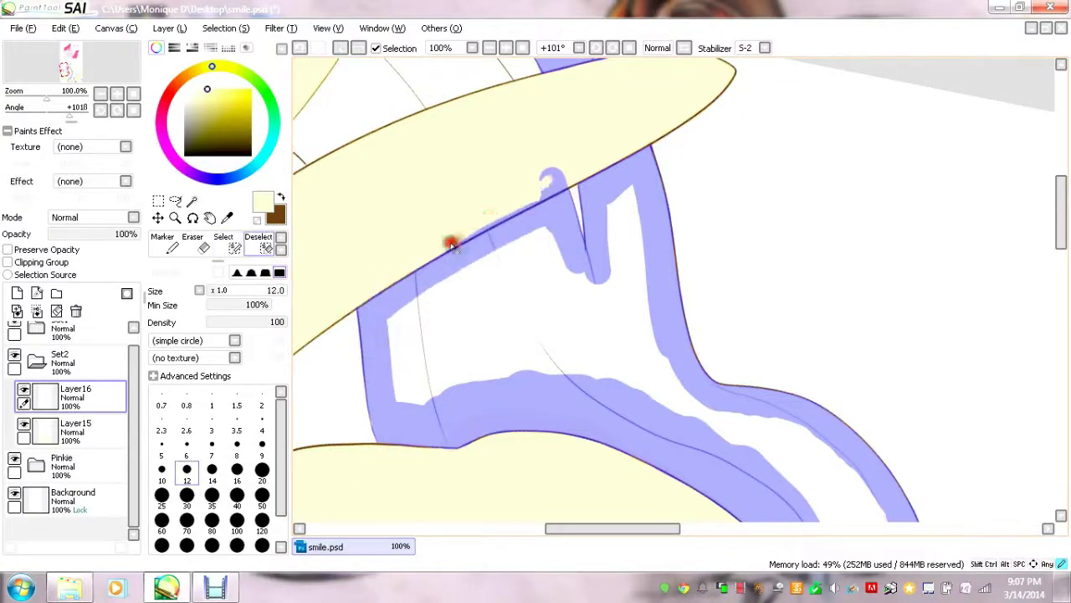
pyautogui.click(117, 95)
pyautogui.click(117, 94)
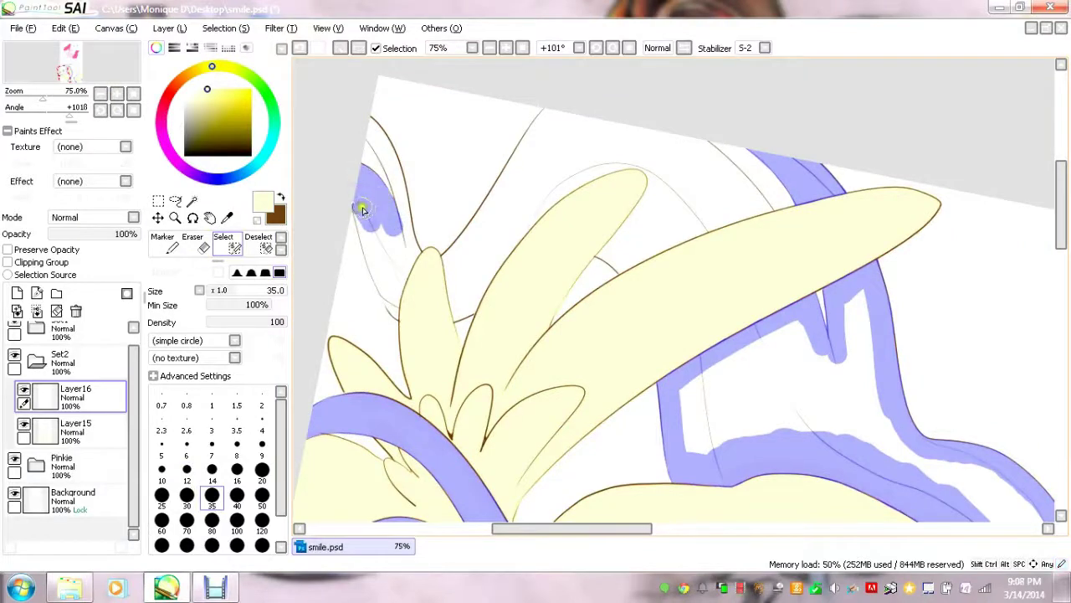
# Zoom in and select the long strand beside the wing and its upper edge.
pyautogui.click(259, 237)
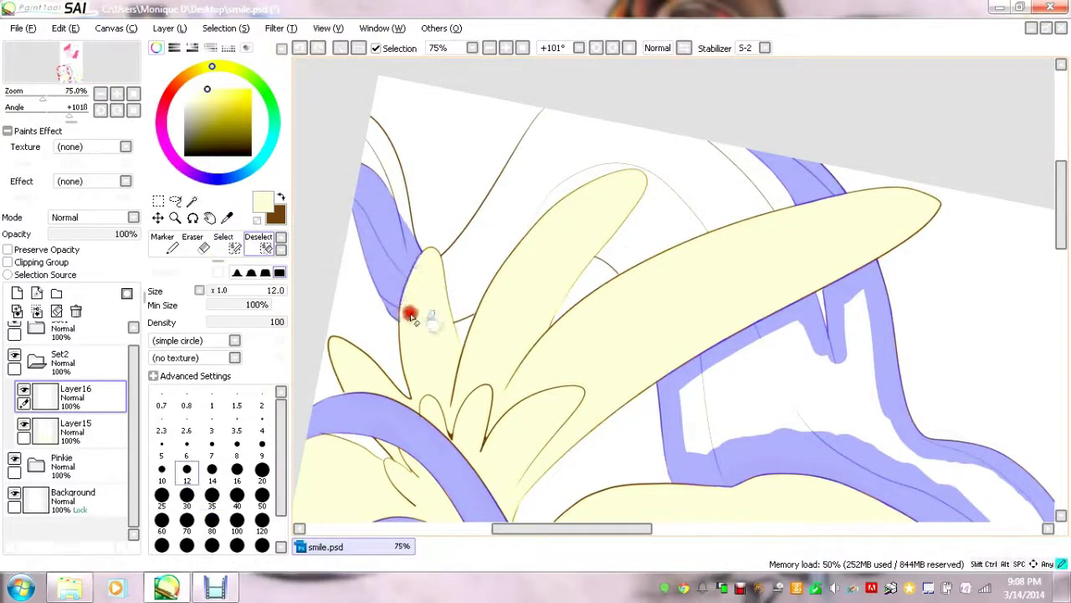
pyautogui.hotkey('ctrl', '+')
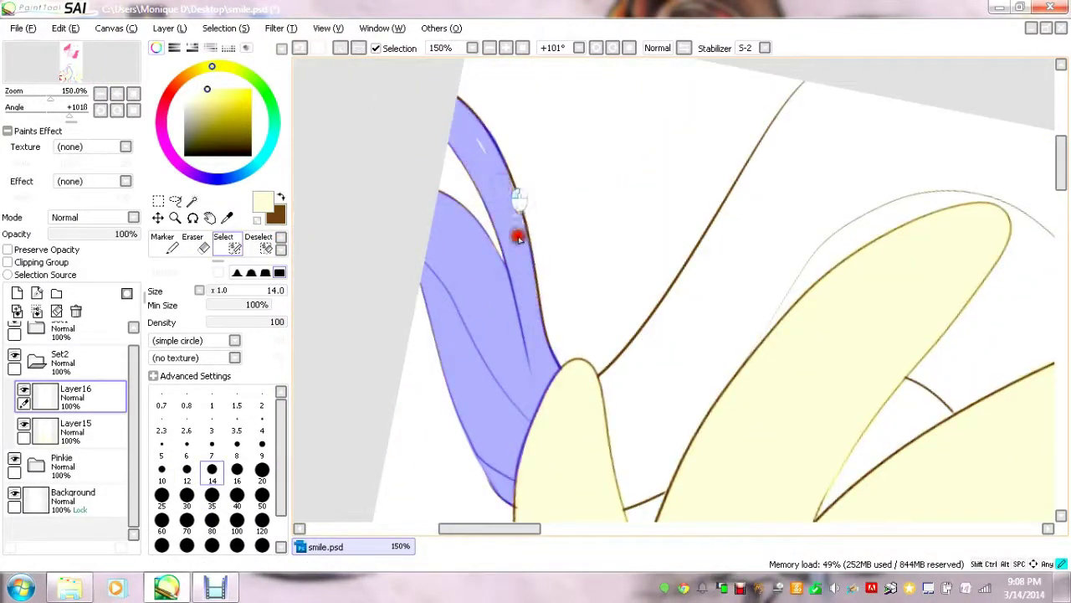
pyautogui.moveTo(829, 93); pyautogui.dragTo(603, 378)
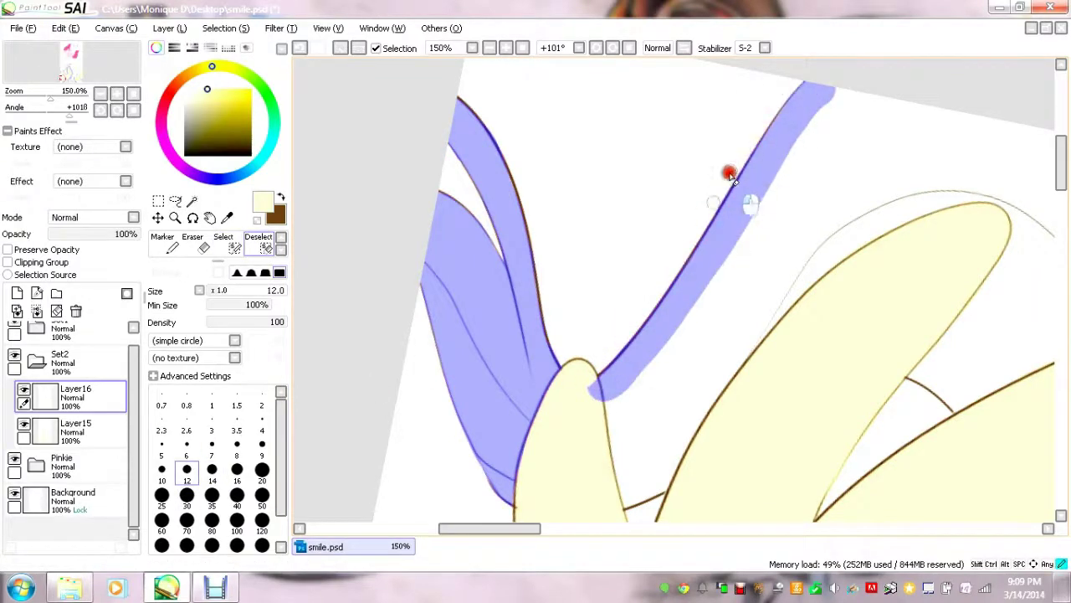
pyautogui.scroll(-4, 669, 251)
pyautogui.moveTo(599, 242)
pyautogui.mouseDown()
pyautogui.moveTo(626, 323)
pyautogui.moveTo(672, 357)
pyautogui.mouseUp()
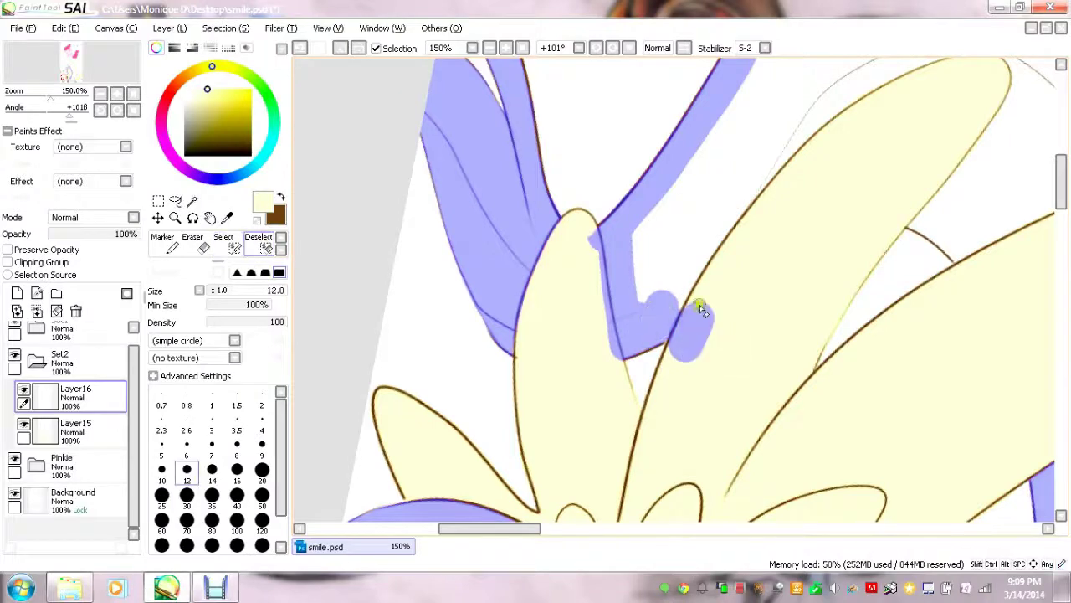
pyautogui.scroll(-3, 596, 255)
pyautogui.moveTo(473, 419)
pyautogui.mouseDown()
pyautogui.moveTo(840, 225)
pyautogui.moveTo(725, 376)
pyautogui.moveTo(704, 361)
pyautogui.mouseUp()
# Touch up the mane selection with a final Deselect and Select stroke.
pyautogui.press('d')
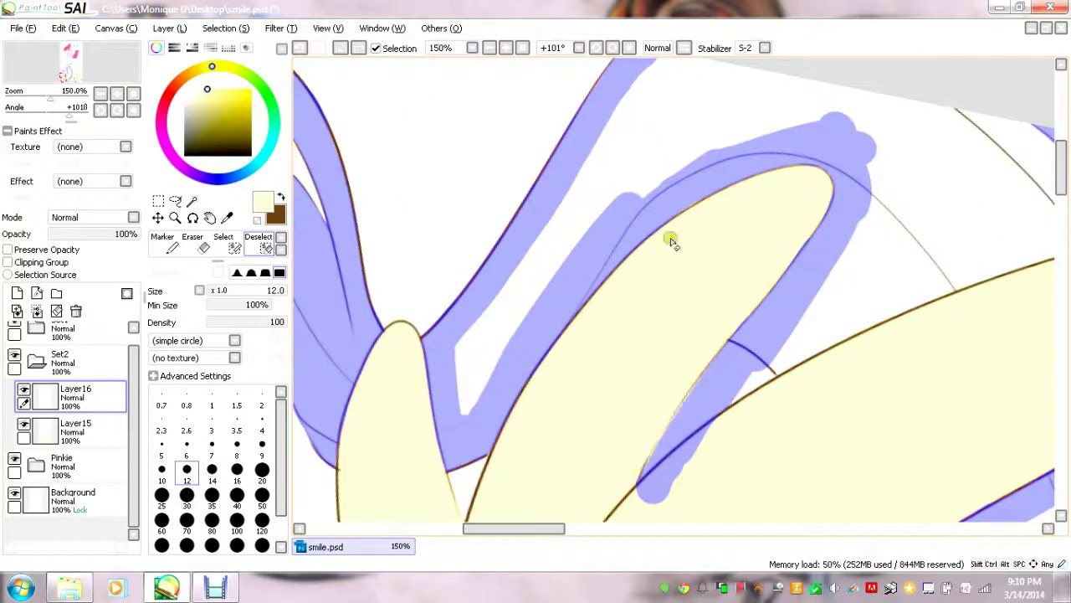
pyautogui.hscroll(5, 669, 243)
pyautogui.press('s')
pyautogui.moveTo(862, 235); pyautogui.dragTo(783, 239)
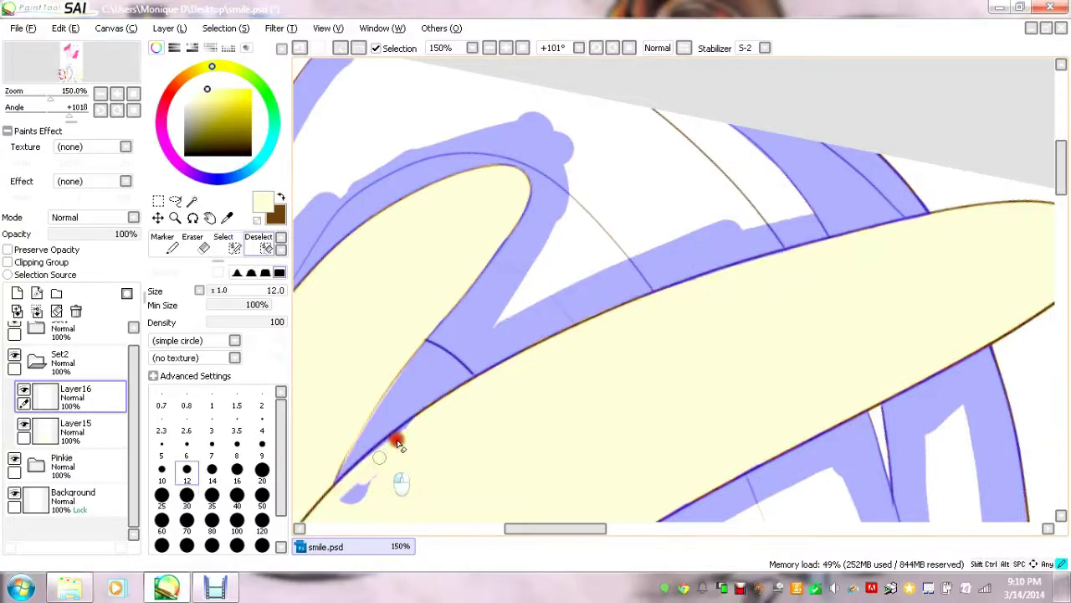
pyautogui.press('w')
pyautogui.scroll(-1, 509, 180)
# Fill a small remaining gap in the mane selection.
pyautogui.scroll(-1, 1019, 329)
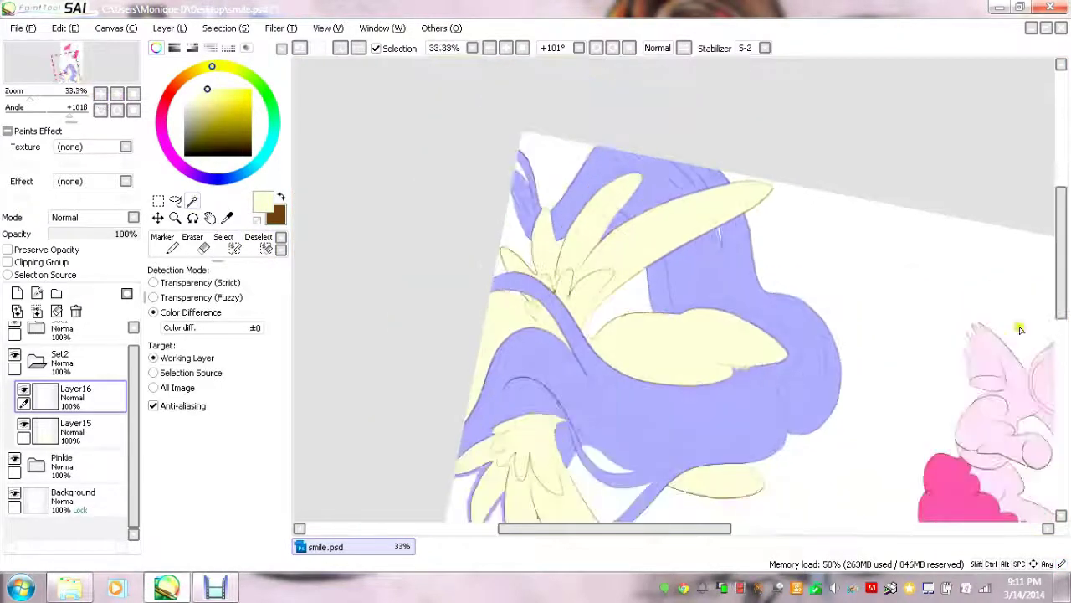
pyautogui.scroll(-2, 633, 502)
pyautogui.scroll(4, 429, 278)
pyautogui.press('s')
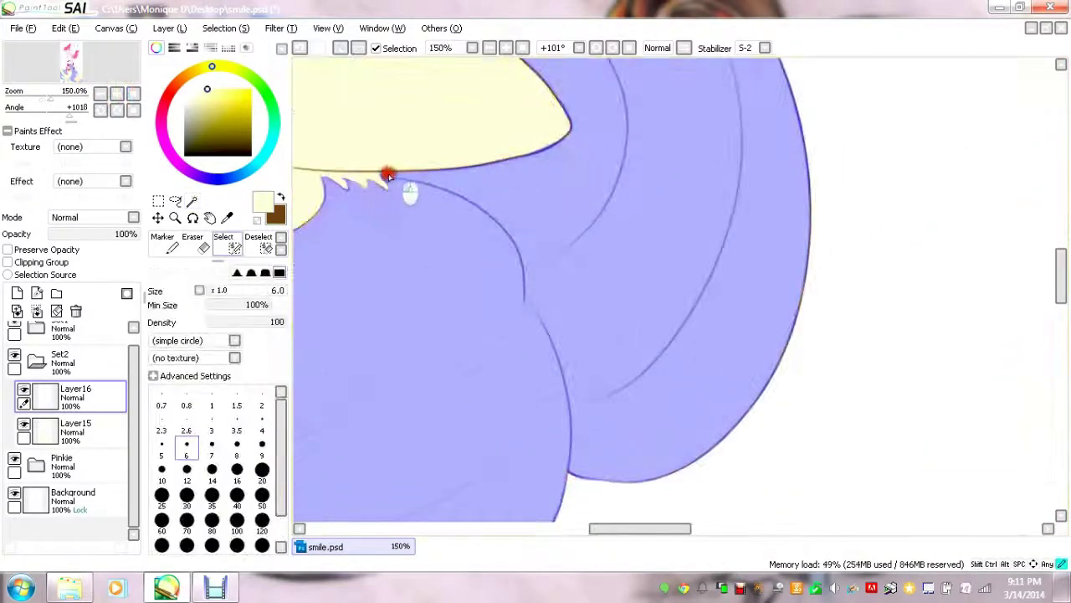
pyautogui.click(100, 110)
pyautogui.scroll(-3, 670, 293)
# Paint the selected mane pale pink with a large pen.
pyautogui.click(168, 241)
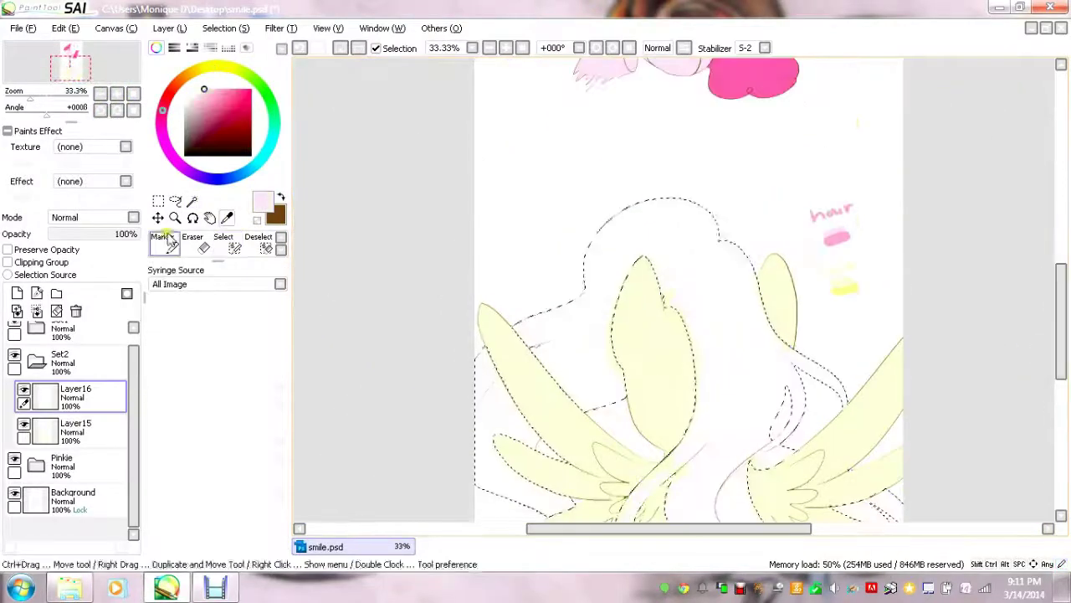
pyautogui.scroll(-1, 678, 312)
pyautogui.moveTo(676, 311); pyautogui.dragTo(770, 427)
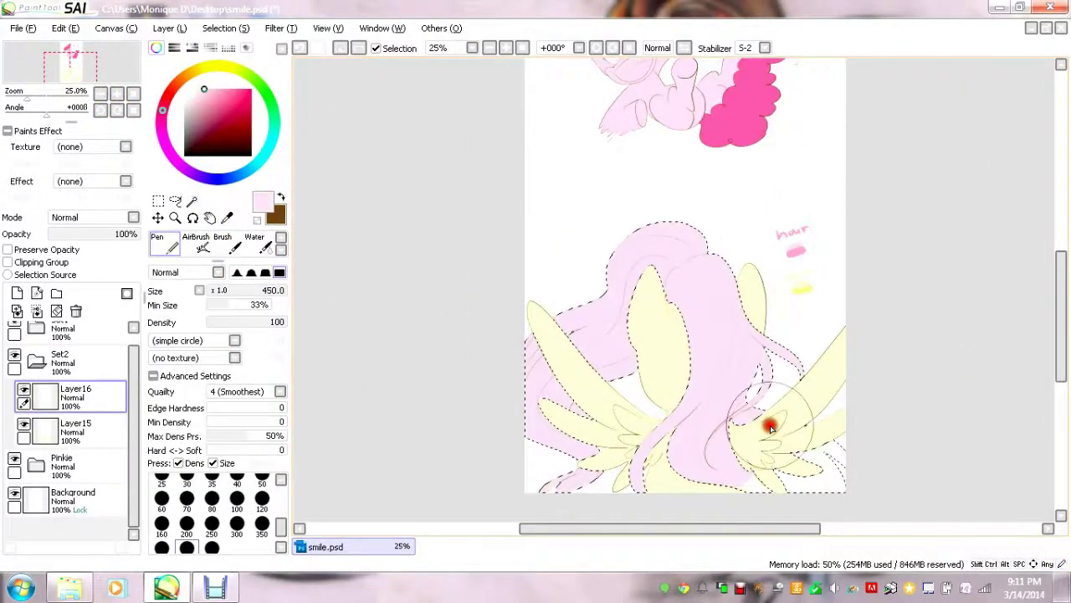
pyautogui.click(175, 201)
pyautogui.moveTo(1061, 325)
pyautogui.mouseDown()
pyautogui.moveTo(1061, 266)
pyautogui.moveTo(1061, 276)
pyautogui.mouseUp()
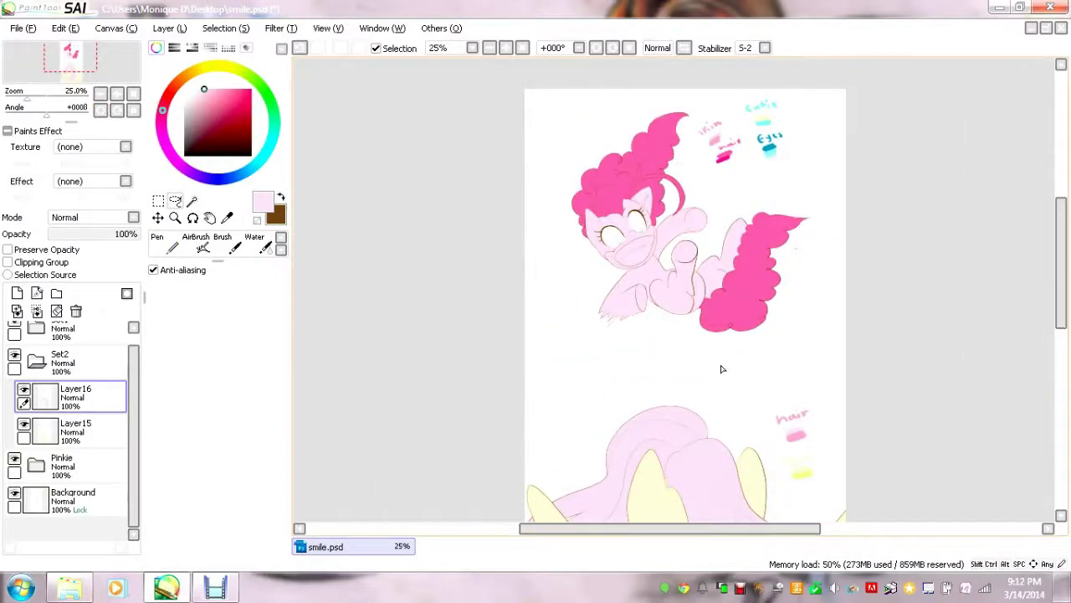
# On a new layer, paint Pinkie's grinning mouth white along both lips, then collapse Set2.
pyautogui.press('n')
pyautogui.click(65, 352)
pyautogui.moveTo(416, 427); pyautogui.dragTo(464, 366)
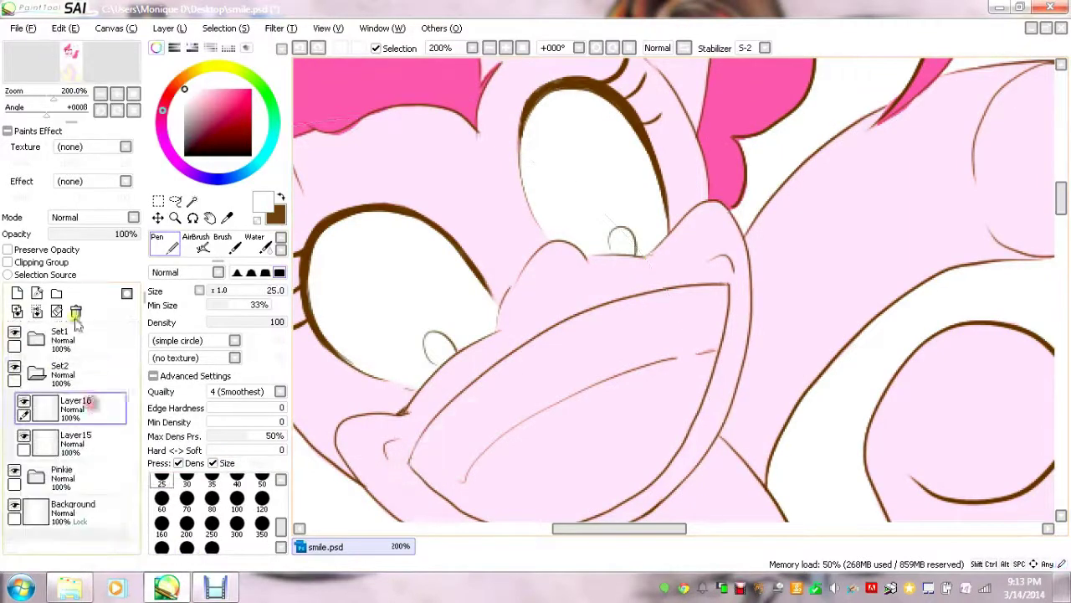
pyautogui.moveTo(410, 473); pyautogui.dragTo(716, 294)
pyautogui.moveTo(414, 473); pyautogui.dragTo(698, 454)
pyautogui.scroll(-3, 446, 309)
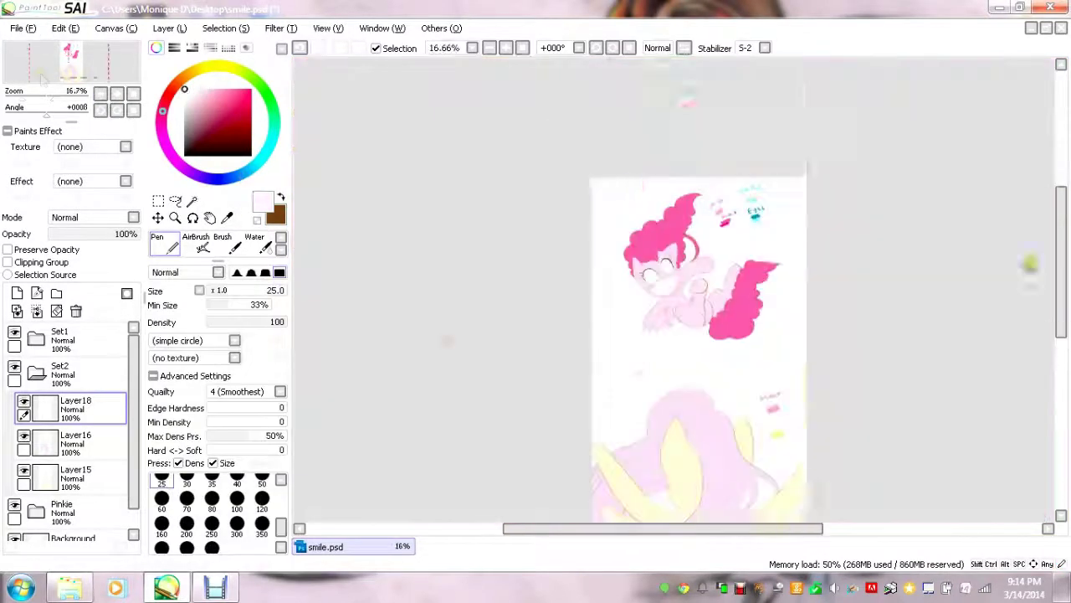
pyautogui.scroll(-2, 699, 335)
pyautogui.click(36, 373)
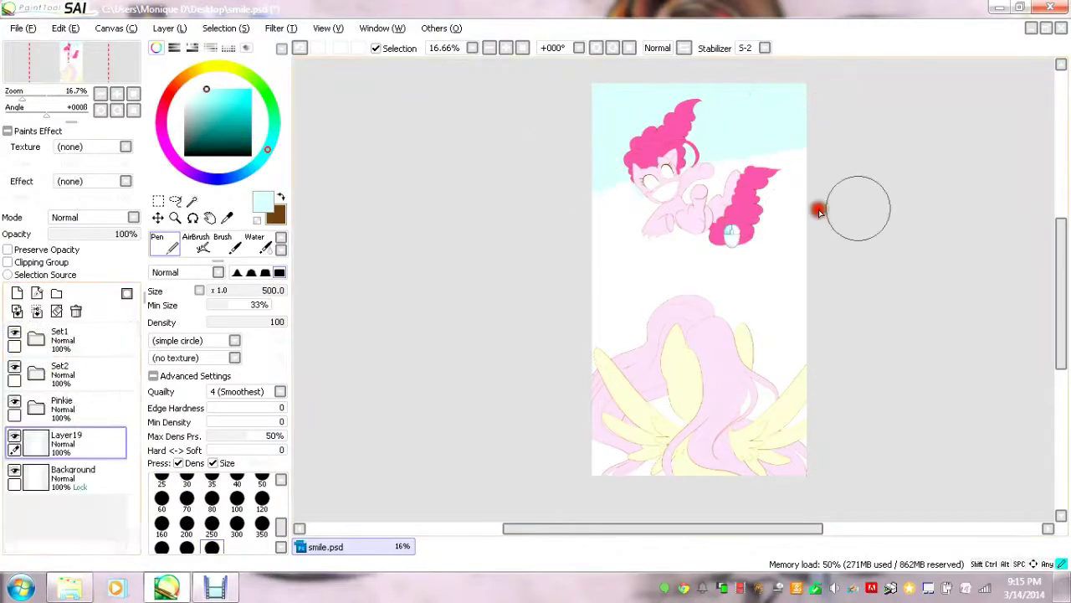
# Lay light cyan over the sky and blend cyan into its middle, undoing the teal and dark-blue trials.
pyautogui.moveTo(641, 461)
pyautogui.mouseDown()
pyautogui.moveTo(737, 215)
pyautogui.moveTo(788, 367)
pyautogui.mouseUp()
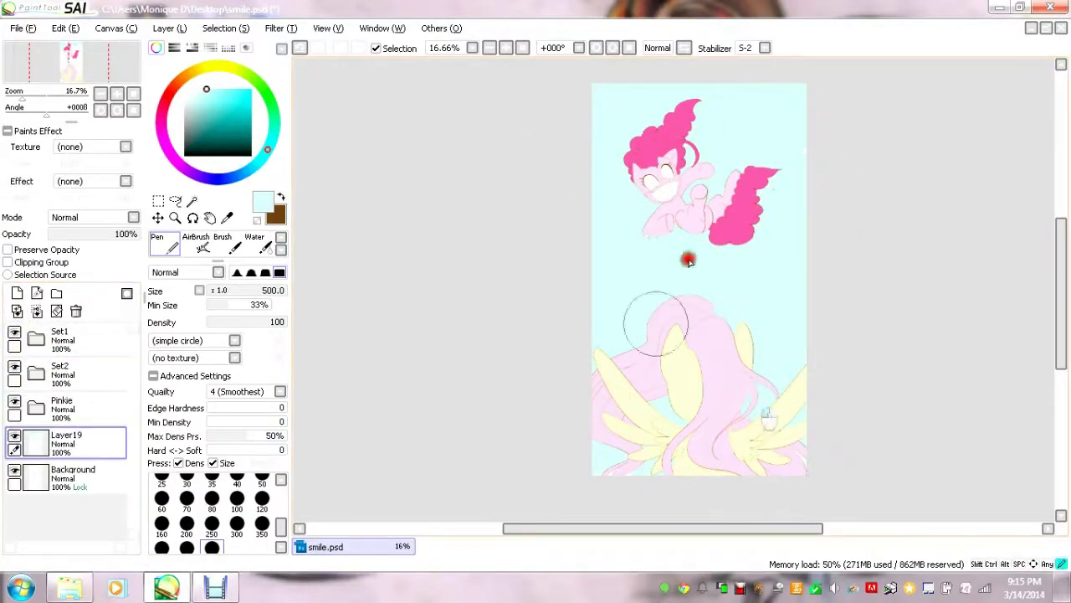
pyautogui.moveTo(591, 289); pyautogui.dragTo(804, 288)
pyautogui.hotkey('ctrl', 'z')
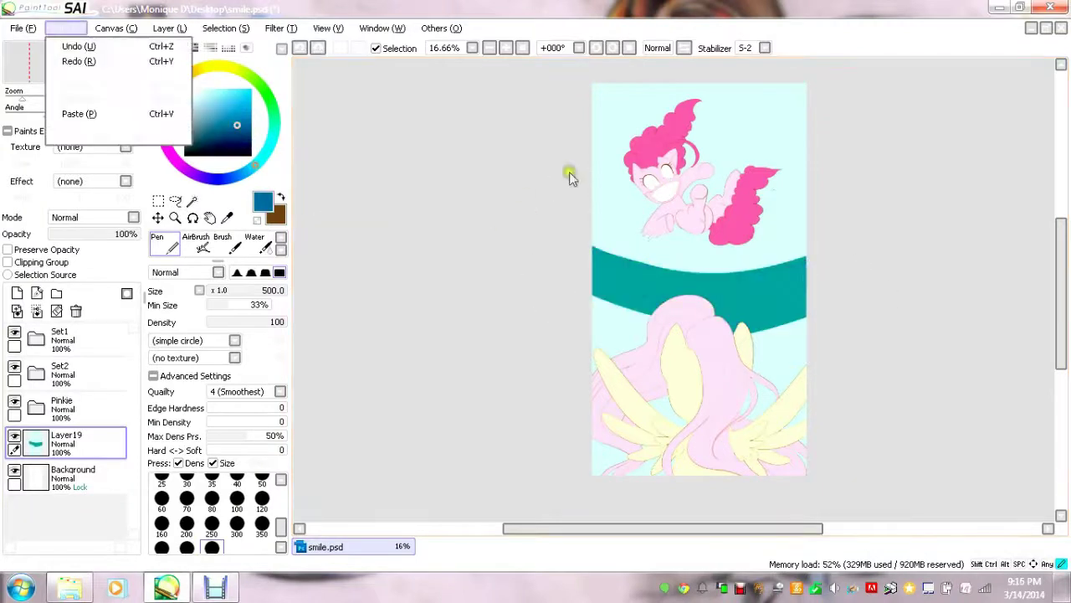
pyautogui.moveTo(593, 180); pyautogui.dragTo(806, 100)
pyautogui.hotkey('ctrl', 'z')
pyautogui.moveTo(593, 360); pyautogui.dragTo(806, 330)
# Paint a dark blue band along the sky's bottom and blend it lighter with sampled cyan.
pyautogui.click(254, 242)
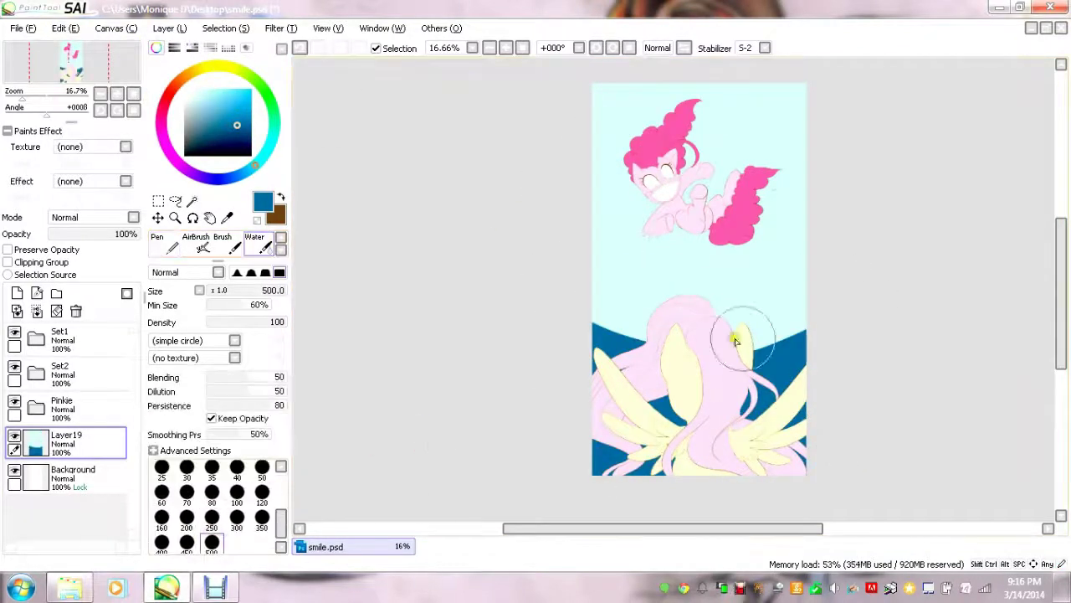
pyautogui.moveTo(748, 394)
pyautogui.mouseDown()
pyautogui.moveTo(655, 324)
pyautogui.moveTo(801, 292)
pyautogui.mouseUp()
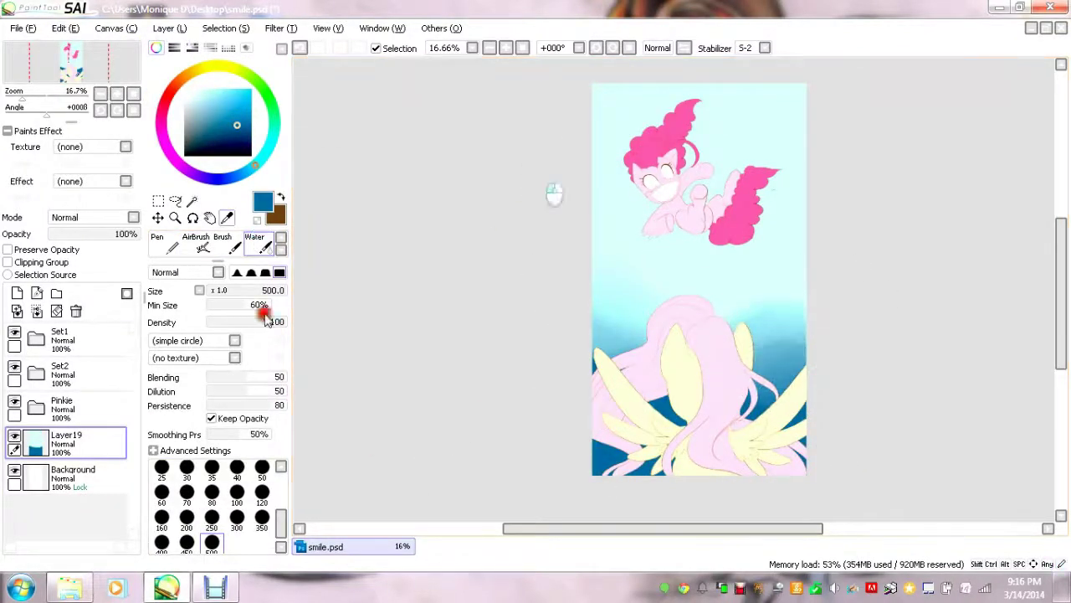
pyautogui.keyDown('alt'); pyautogui.click(754, 151); pyautogui.keyUp('alt')
pyautogui.press('n')
pyautogui.press('c')
pyautogui.moveTo(609, 335)
pyautogui.mouseDown()
pyautogui.moveTo(789, 407)
pyautogui.moveTo(626, 311)
pyautogui.moveTo(756, 322)
pyautogui.mouseUp()
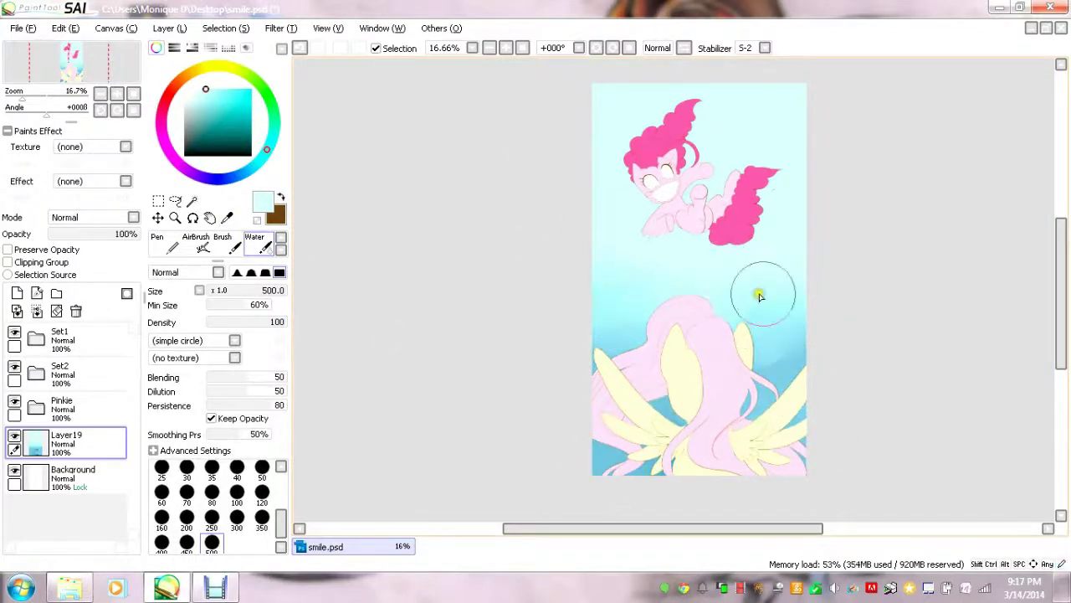
# Whiten the top of the sky around Pinkie and blend saturated cyan into the lower left.
pyautogui.press('n')
pyautogui.keyDown('alt'); pyautogui.click(636, 100); pyautogui.keyUp('alt')
pyautogui.moveTo(607, 92)
pyautogui.mouseDown()
pyautogui.moveTo(647, 113)
pyautogui.moveTo(753, 126)
pyautogui.mouseUp()
pyautogui.press('c')
pyautogui.moveTo(619, 201); pyautogui.dragTo(756, 192)
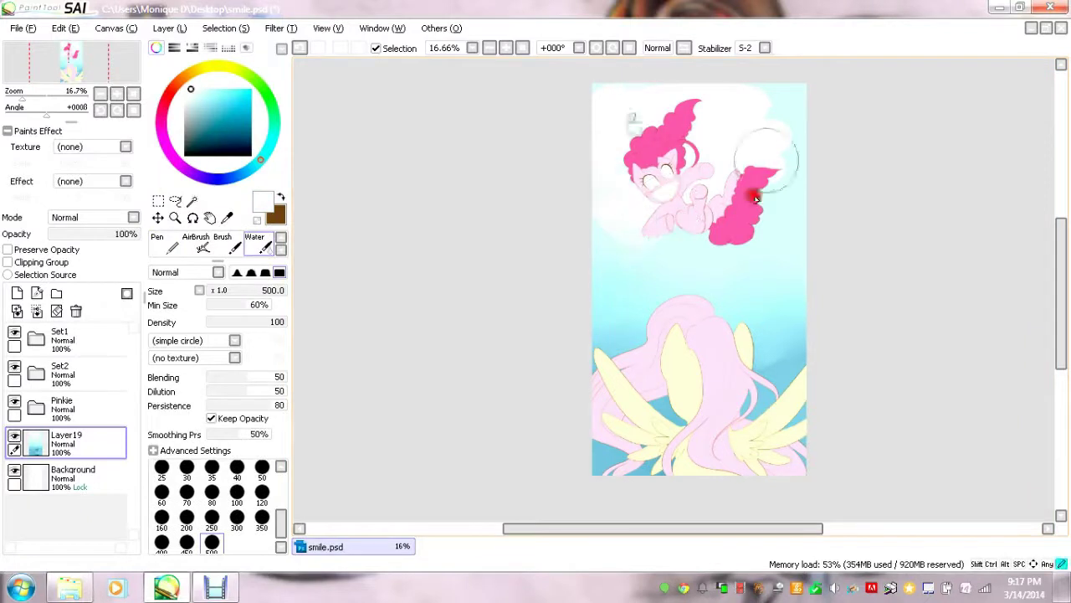
pyautogui.click(249, 92)
pyautogui.moveTo(603, 251)
pyautogui.mouseDown()
pyautogui.moveTo(634, 303)
pyautogui.moveTo(717, 307)
pyautogui.moveTo(636, 338)
pyautogui.mouseUp()
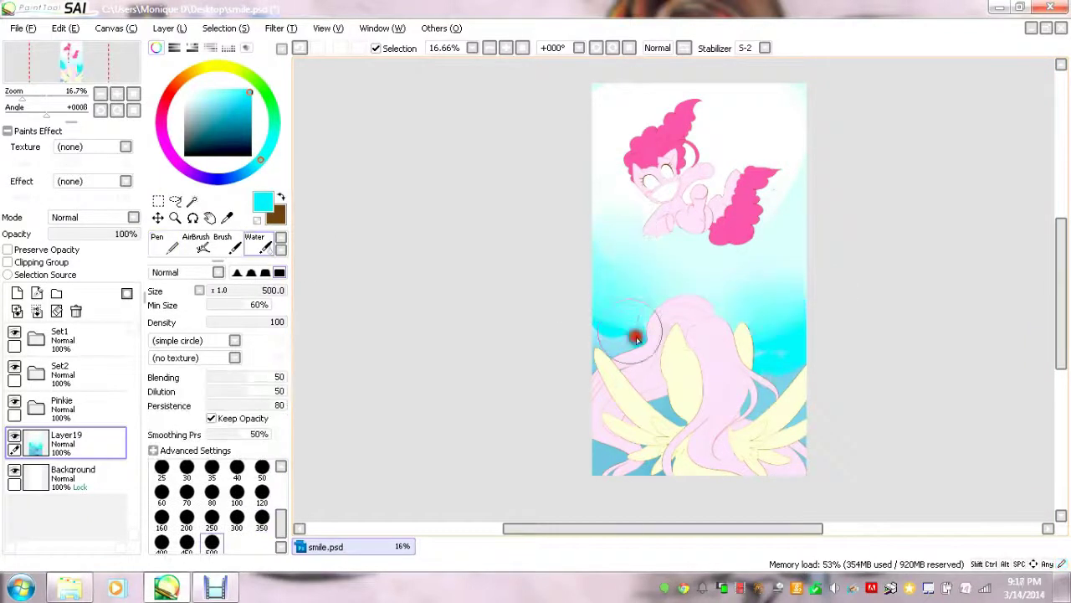
# Pick medium blue and cyan, alternating between the Pen and Water tools for more blending.
pyautogui.keyDown('alt'); pyautogui.click(639, 447); pyautogui.keyUp('alt')
pyautogui.press('n')
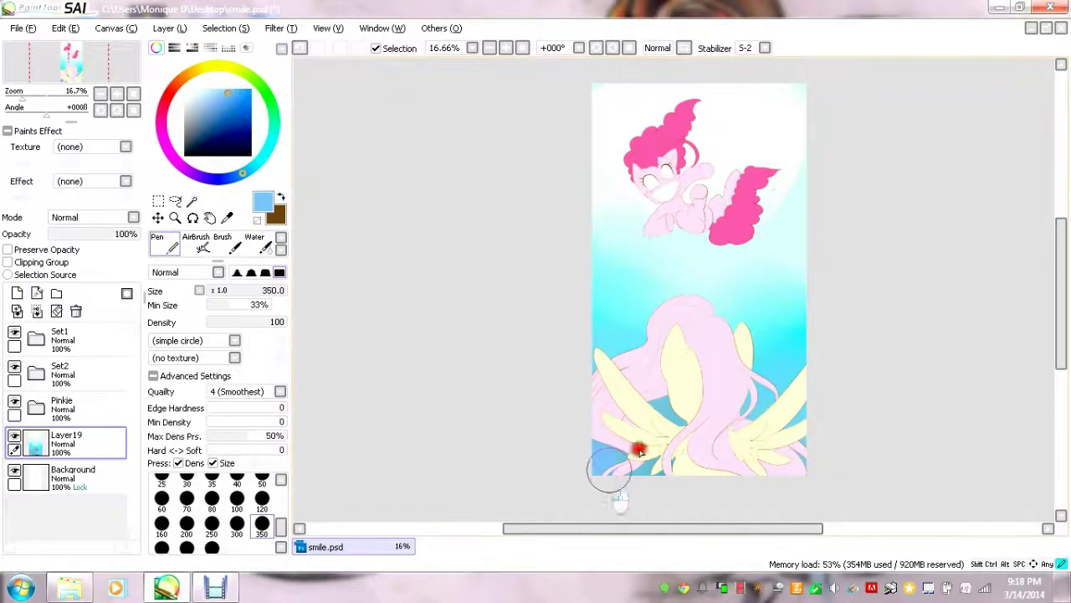
pyautogui.press('c')
pyautogui.press('n')
pyautogui.click(258, 250)
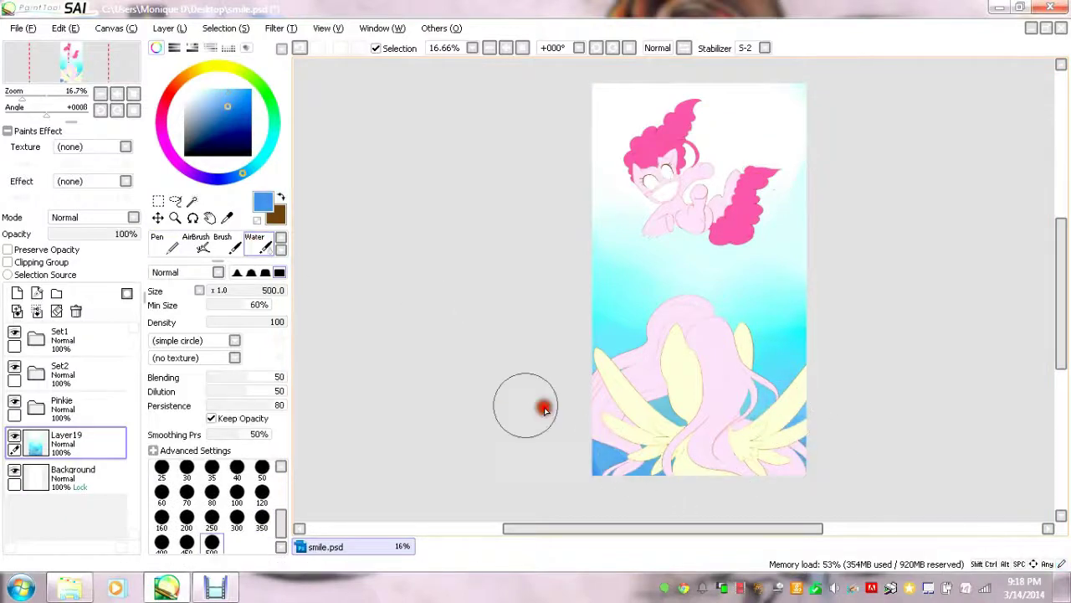
pyautogui.click(118, 93)
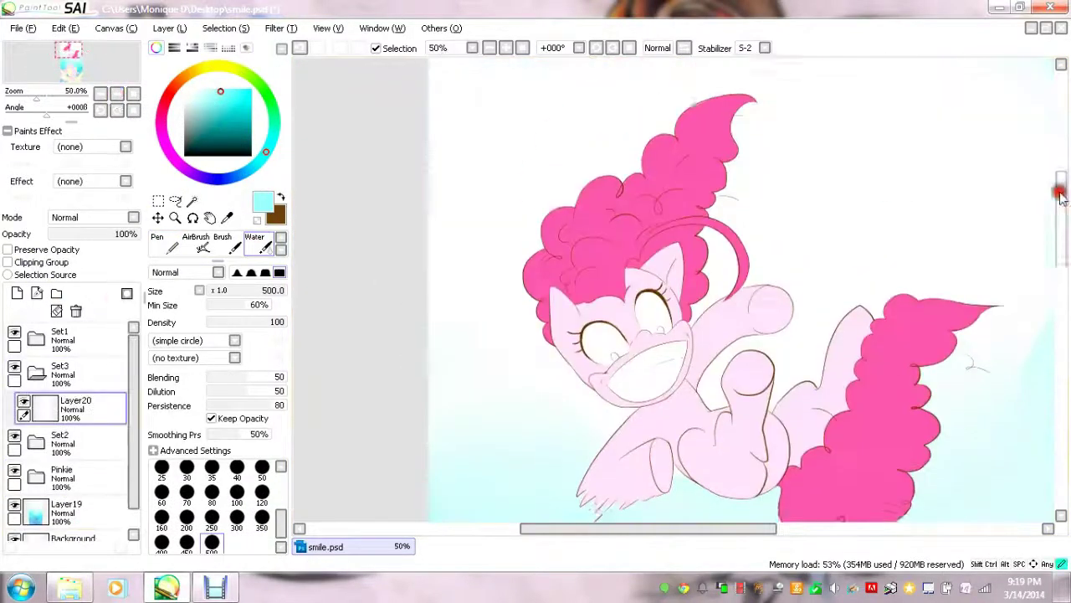
# Select Pinkie's hair and face by colour and paste them onto a new shading layer.
pyautogui.click(24, 402)
pyautogui.click(194, 204)
pyautogui.click(636, 168)
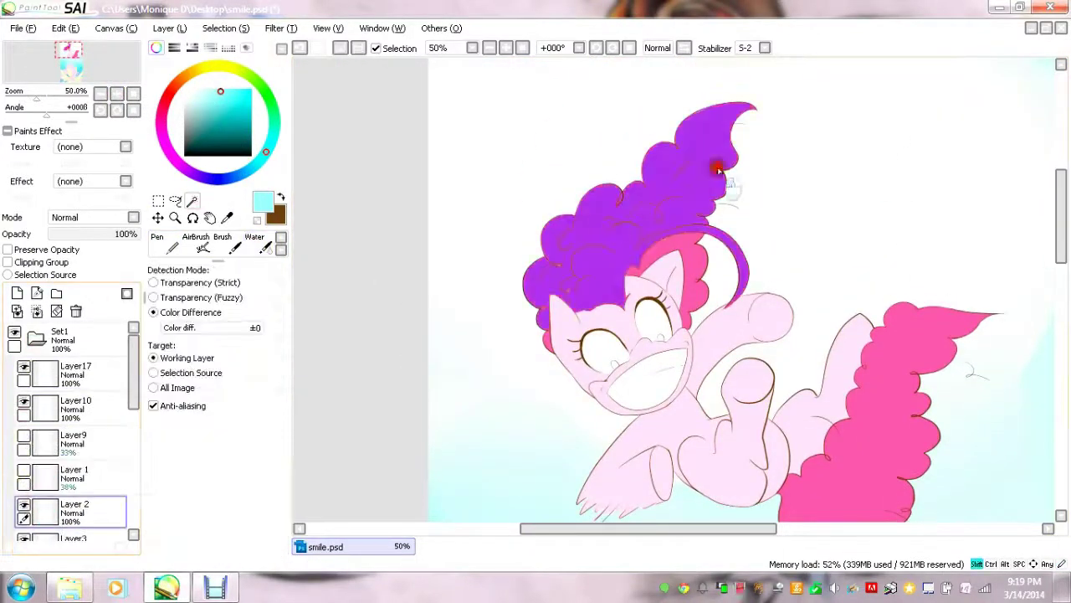
pyautogui.click(610, 407)
pyautogui.hotkey('ctrl', 'c')
pyautogui.hotkey('ctrl', 'v')
# Paint purple shading over the face and ear with a size-70 brush at 54% layer opacity.
pyautogui.click(117, 92)
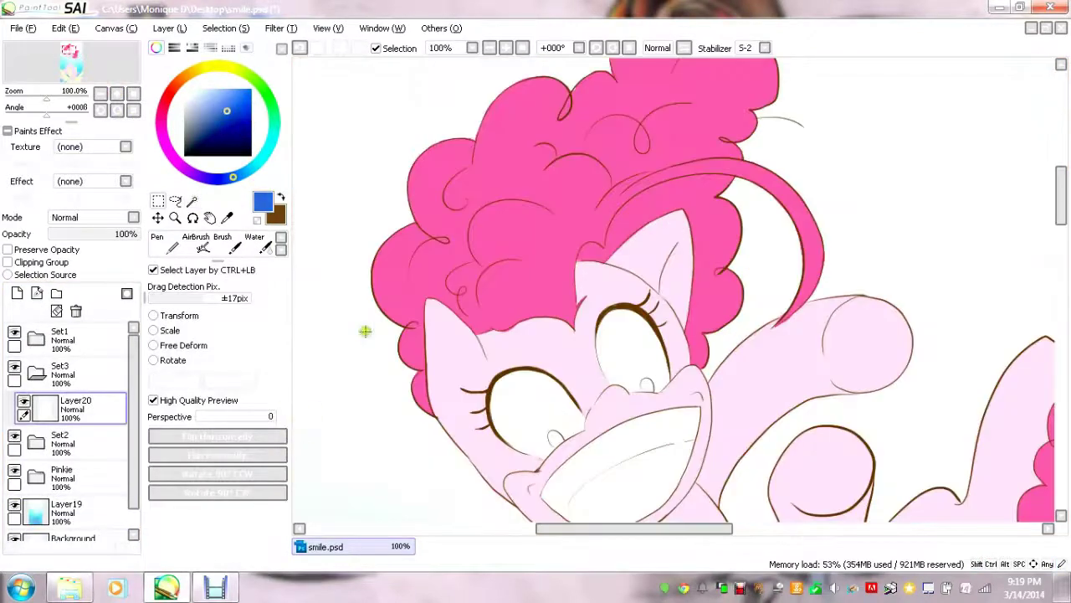
pyautogui.click(156, 237)
pyautogui.moveTo(519, 267); pyautogui.dragTo(457, 246)
pyautogui.moveTo(126, 233); pyautogui.dragTo(77, 234)
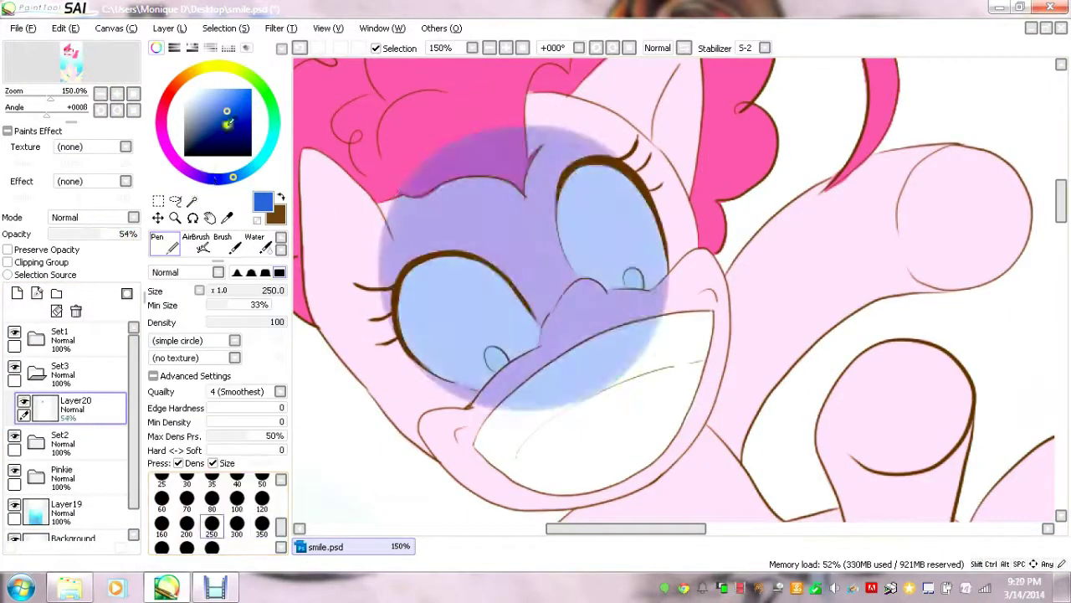
pyautogui.click(218, 123)
pyautogui.moveTo(502, 167); pyautogui.dragTo(529, 306)
pyautogui.click(187, 497)
pyautogui.moveTo(385, 201)
pyautogui.mouseDown()
pyautogui.moveTo(341, 224)
pyautogui.moveTo(633, 167)
pyautogui.mouseUp()
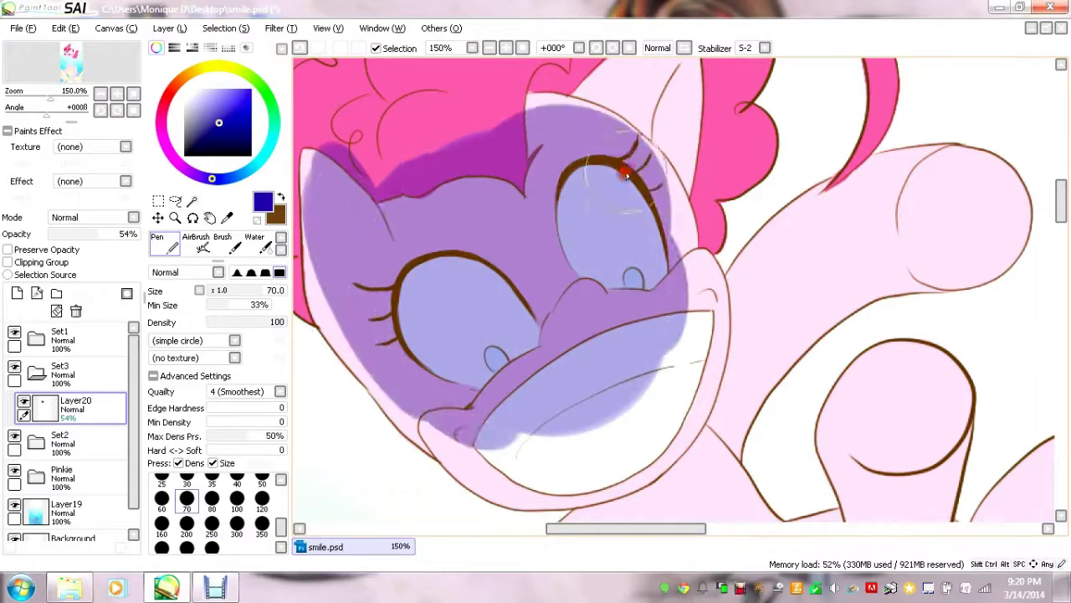
# Erase shading out of both eyes and the hair, and shade the eye rim and snout.
pyautogui.press('e')
pyautogui.click(212, 529)
pyautogui.moveTo(419, 335)
pyautogui.mouseDown()
pyautogui.moveTo(433, 323)
pyautogui.moveTo(513, 335)
pyautogui.mouseUp()
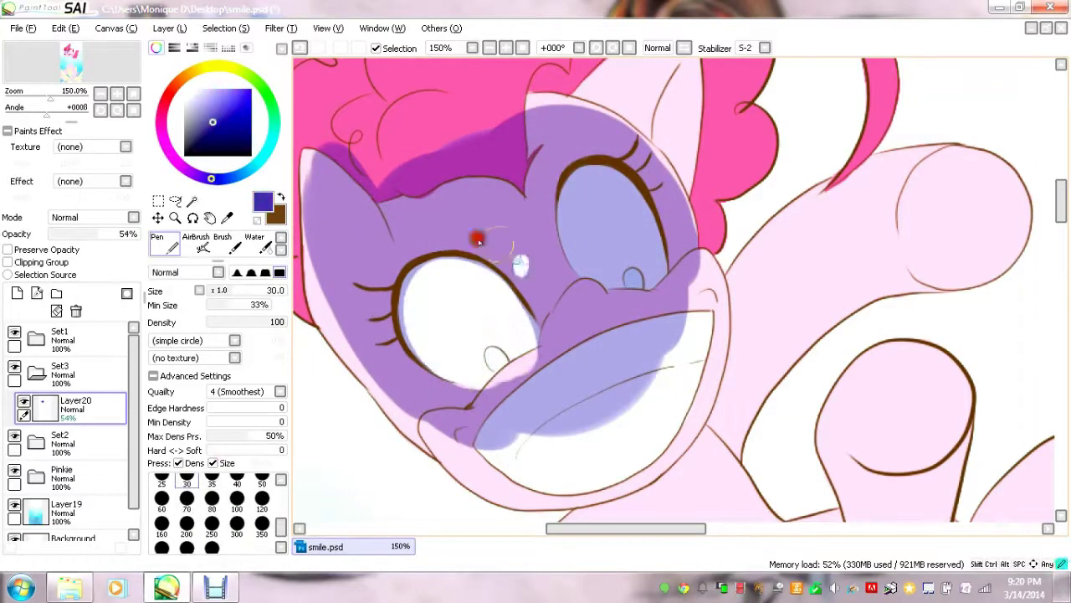
pyautogui.press('n')
pyautogui.moveTo(511, 280); pyautogui.dragTo(392, 330)
pyautogui.press('e')
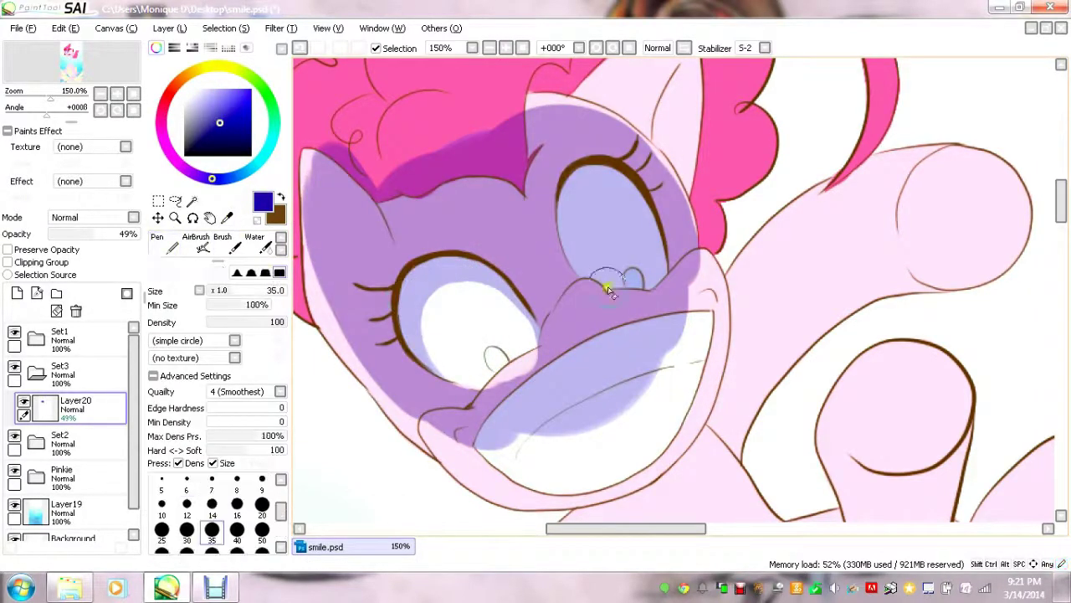
pyautogui.moveTo(603, 217); pyautogui.dragTo(637, 293)
pyautogui.moveTo(335, 164); pyautogui.dragTo(525, 88)
pyautogui.press('n')
pyautogui.moveTo(586, 289)
pyautogui.mouseDown()
pyautogui.moveTo(687, 298)
pyautogui.moveTo(636, 326)
pyautogui.mouseUp()
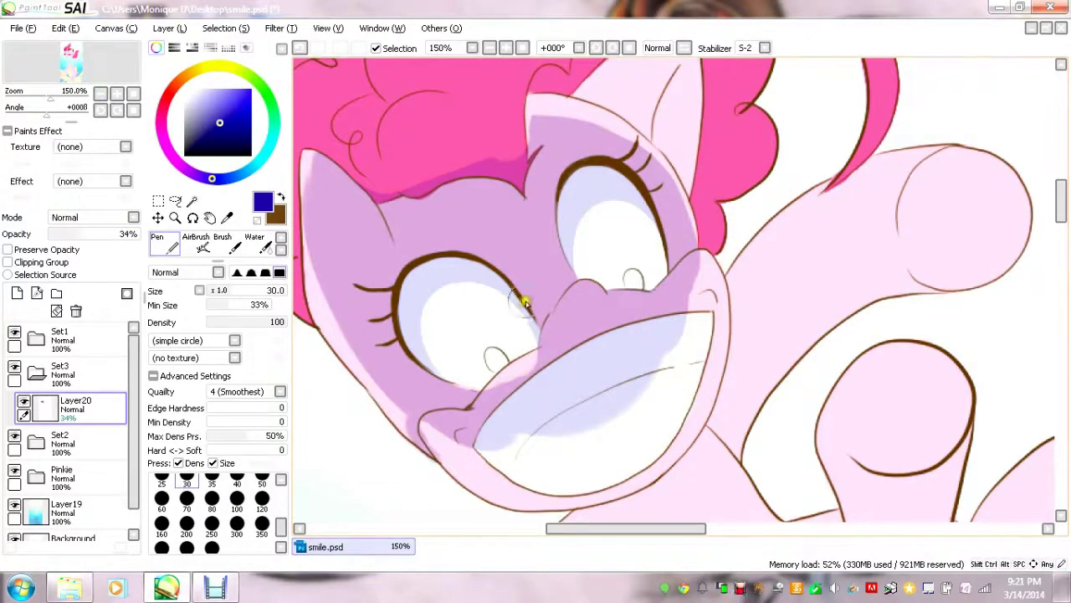
# Erase the shading off the teeth back to white and add a thin shade line across them.
pyautogui.press('e')
pyautogui.press('n')
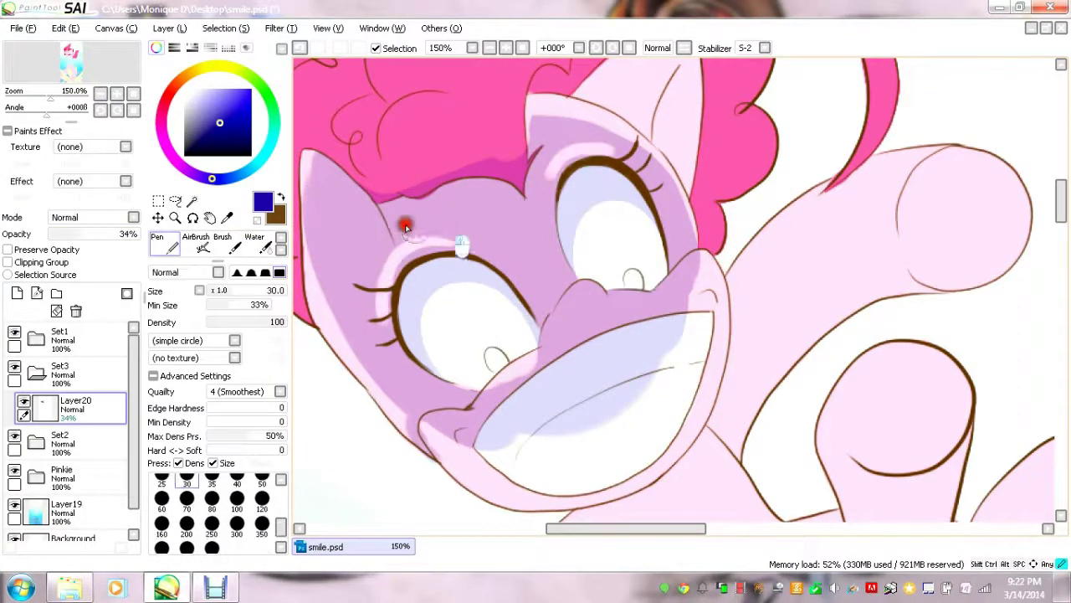
pyautogui.scroll(-2, 611, 136)
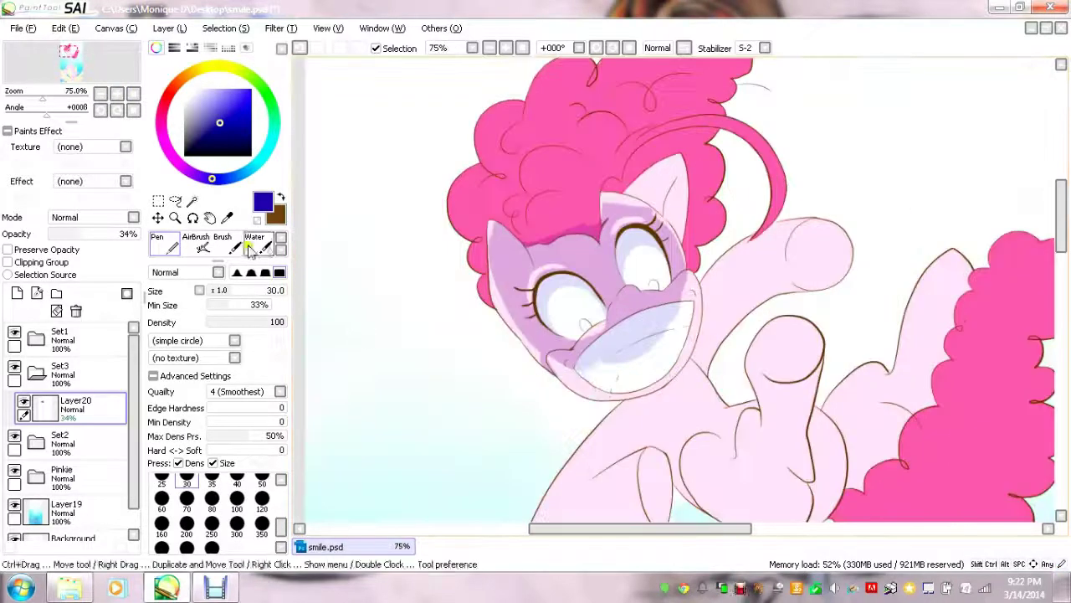
pyautogui.press('e')
pyautogui.scroll(3, 641, 210)
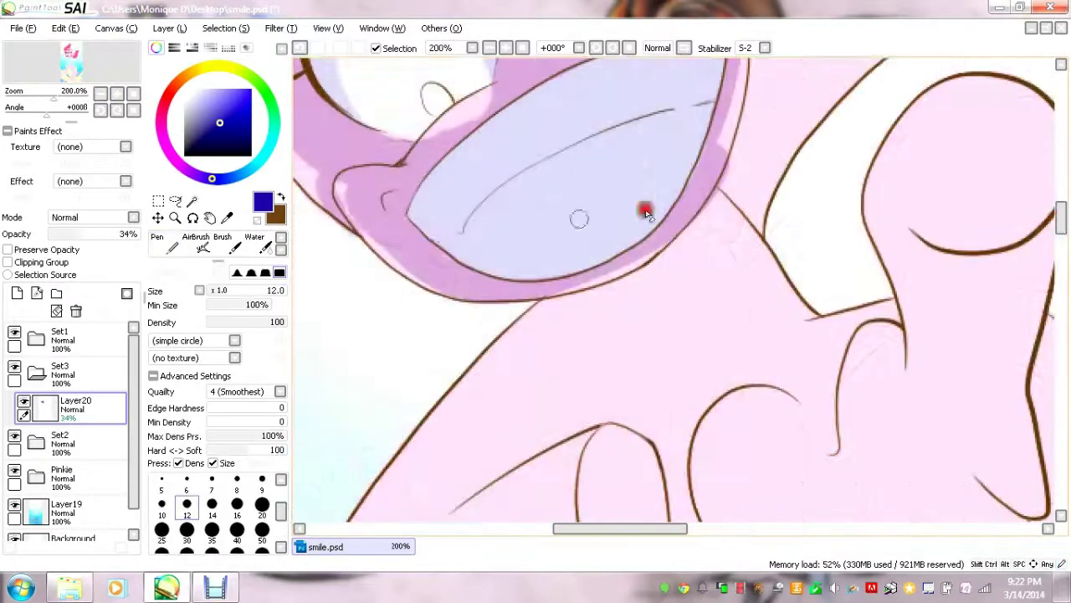
pyautogui.moveTo(448, 251)
pyautogui.mouseDown()
pyautogui.moveTo(708, 77)
pyautogui.moveTo(676, 79)
pyautogui.mouseUp()
pyautogui.scroll(2, 578, 335)
pyautogui.moveTo(485, 465)
pyautogui.mouseDown()
pyautogui.moveTo(577, 457)
pyautogui.moveTo(502, 393)
pyautogui.mouseUp()
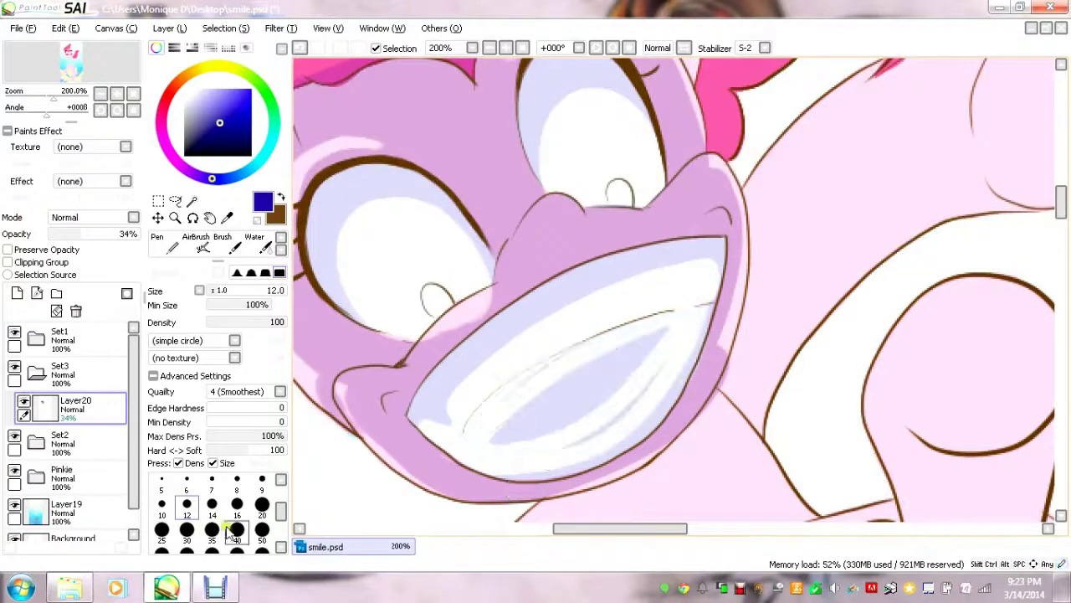
pyautogui.moveTo(519, 436); pyautogui.dragTo(694, 292)
pyautogui.press('n')
pyautogui.moveTo(469, 419)
pyautogui.mouseDown()
pyautogui.moveTo(657, 318)
pyautogui.moveTo(512, 340)
pyautogui.mouseUp()
# Set the shading brush to size 14 and scroll down toward the legs.
pyautogui.scroll(-2, 670, 352)
pyautogui.press('e')
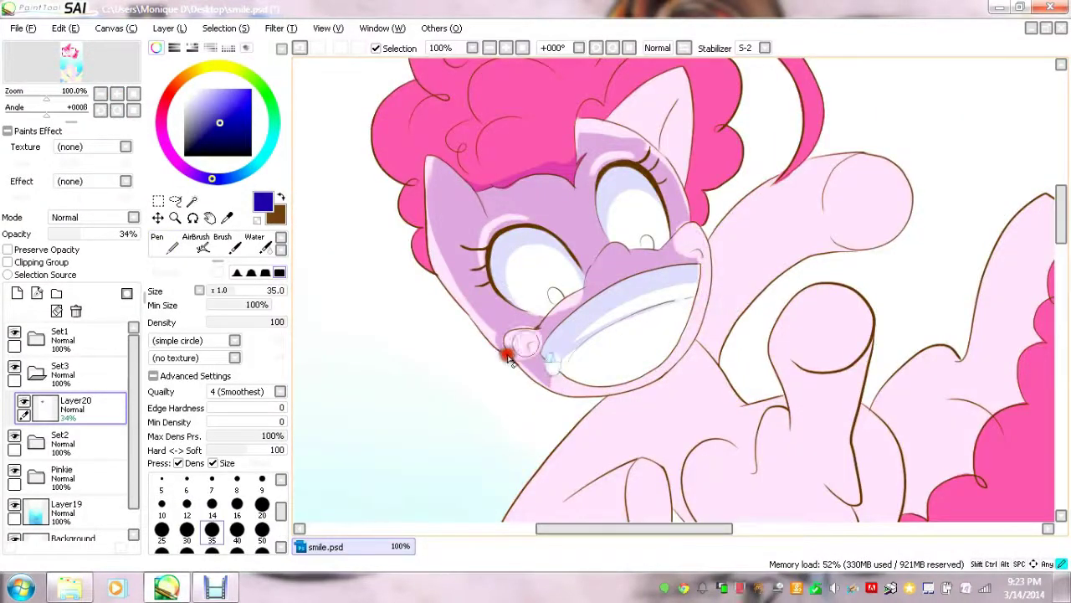
pyautogui.scroll(2, 511, 340)
pyautogui.press('n')
pyautogui.click(213, 483)
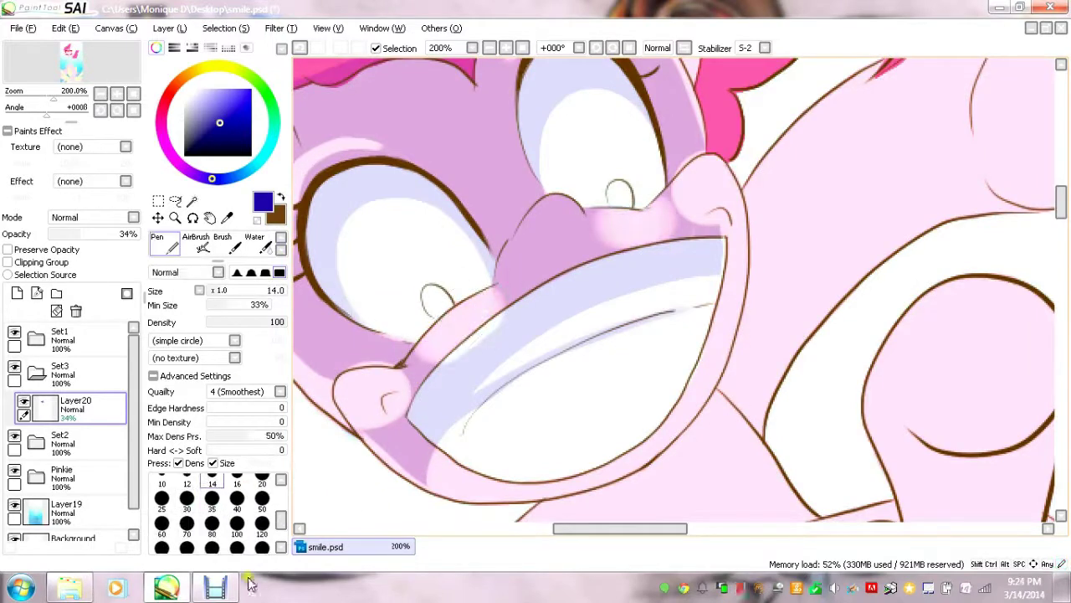
pyautogui.scroll(-1, 433, 179)
pyautogui.press('e')
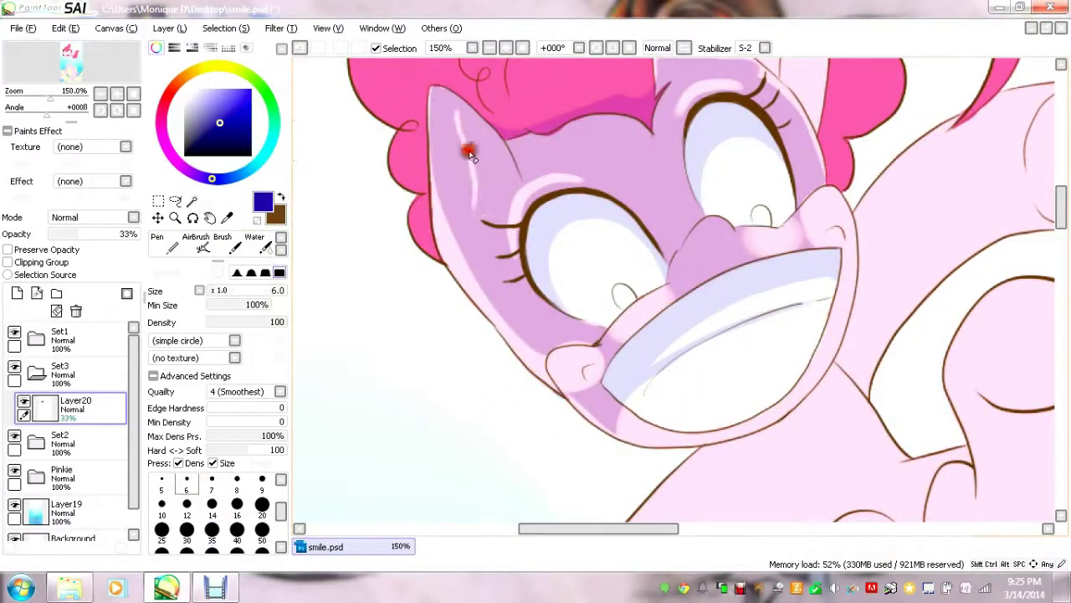
pyautogui.click(67, 27)
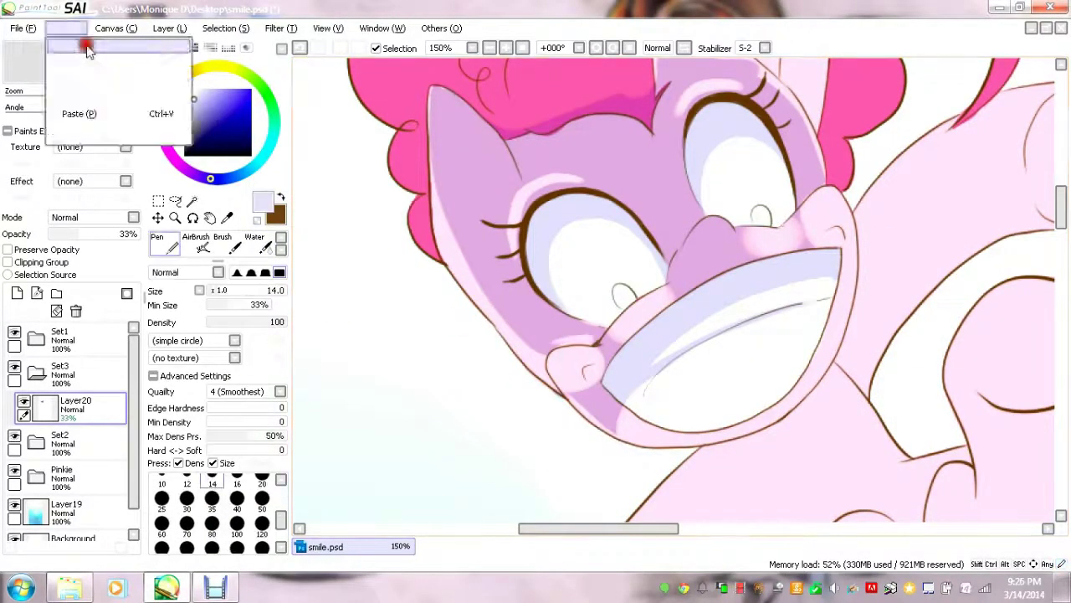
pyautogui.press('n')
pyautogui.scroll(-3, 728, 374)
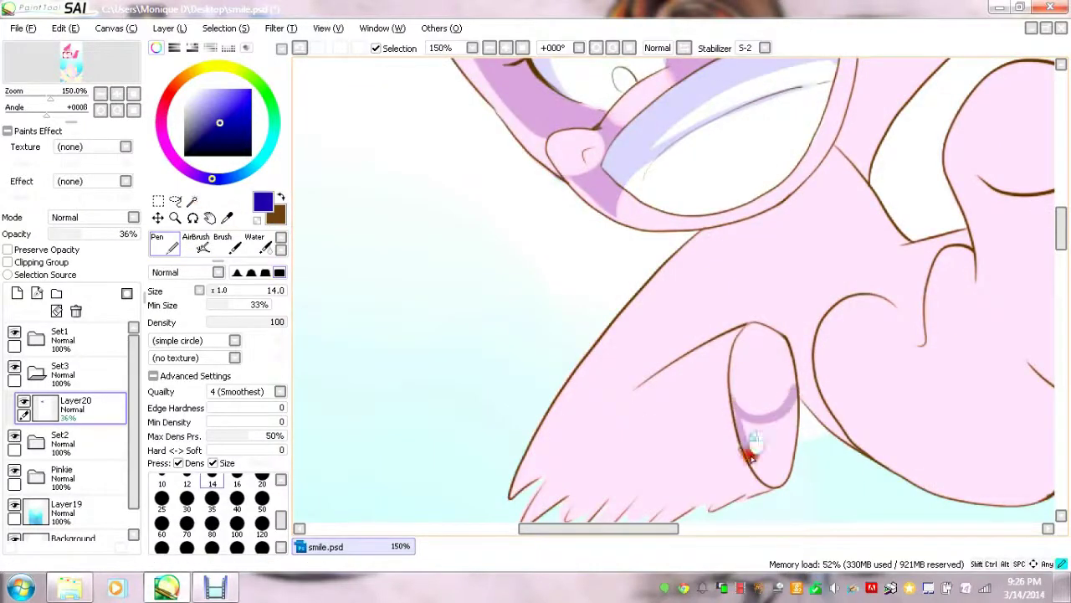
pyautogui.scroll(-3, 787, 416)
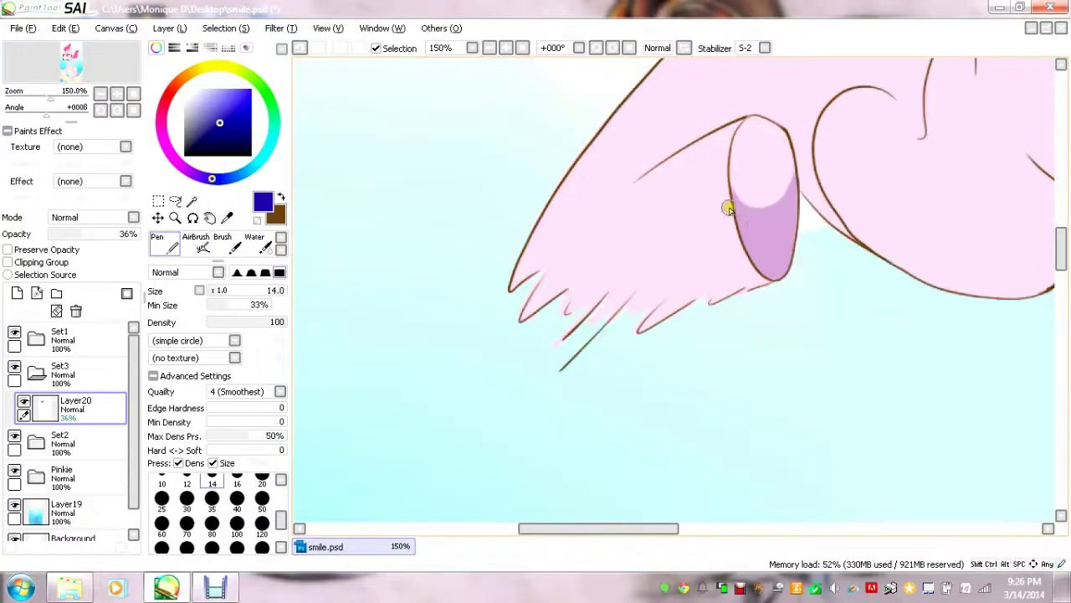
# Shade the raised foreleg purple and clean stray shading off the wing.
pyautogui.moveTo(728, 209)
pyautogui.mouseDown()
pyautogui.moveTo(553, 220)
pyautogui.moveTo(555, 258)
pyautogui.mouseUp()
pyautogui.moveTo(662, 301)
pyautogui.mouseDown()
pyautogui.moveTo(627, 297)
pyautogui.moveTo(725, 212)
pyautogui.moveTo(559, 186)
pyautogui.mouseUp()
pyautogui.press('e')
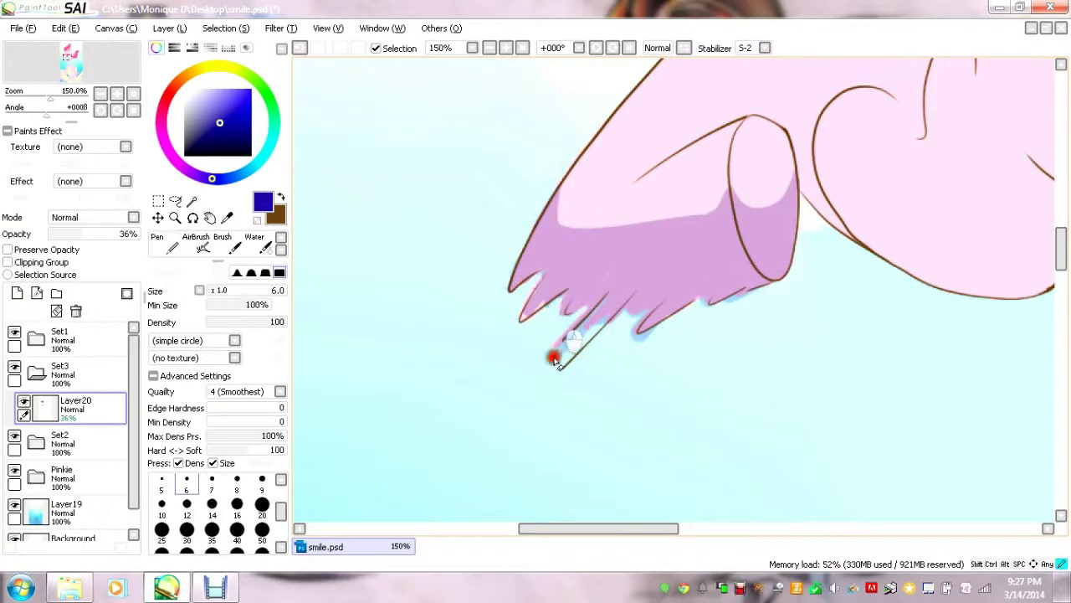
pyautogui.press('e')
pyautogui.moveTo(777, 266)
pyautogui.mouseDown()
pyautogui.moveTo(493, 184)
pyautogui.moveTo(701, 151)
pyautogui.moveTo(759, 130)
pyautogui.mouseUp()
pyautogui.press('e')
pyautogui.moveTo(605, 156)
pyautogui.mouseDown()
pyautogui.moveTo(804, 265)
pyautogui.moveTo(556, 265)
pyautogui.mouseUp()
pyautogui.hotkey('ctrl', 'z')
pyautogui.hotkey('ctrl', '-')
pyautogui.hotkey('ctrl', '+')
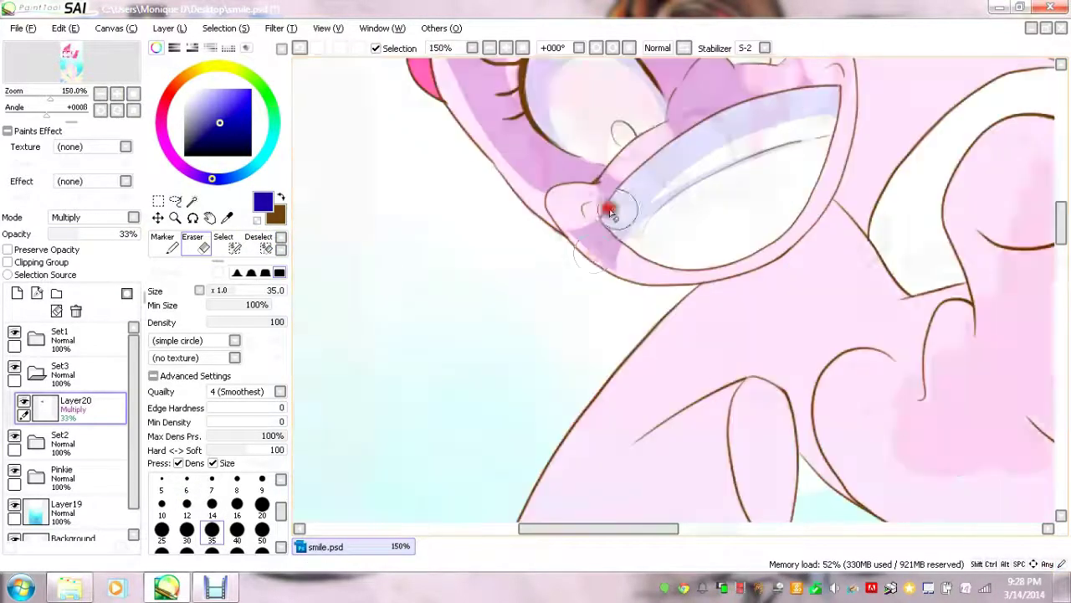
# Shade the hair above the face, face edge, inner ear and hair edge with a size-30 brush.
pyautogui.press('n')
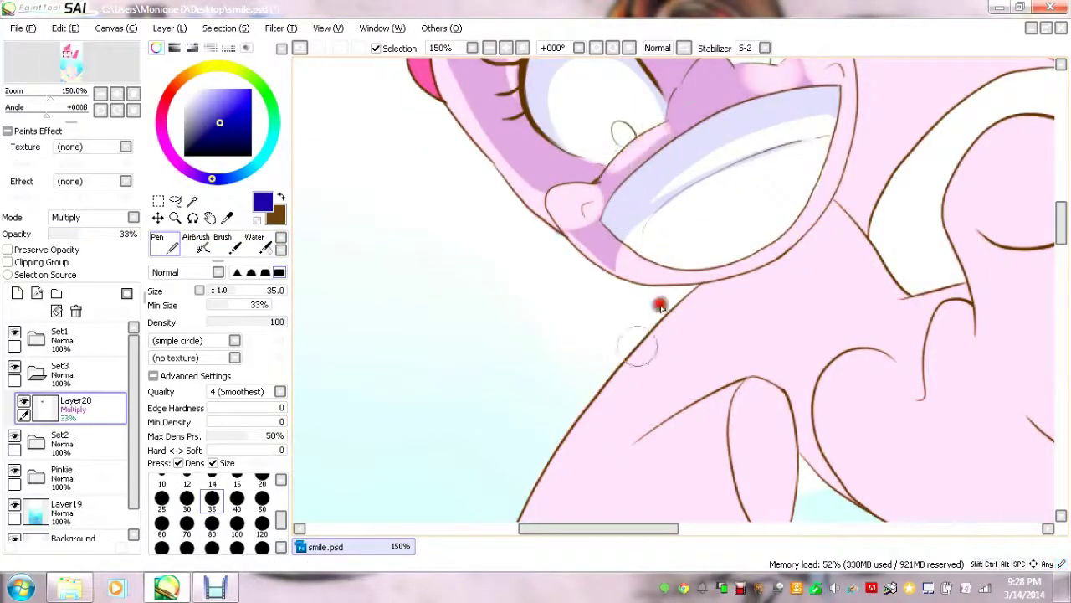
pyautogui.scroll(5, 660, 305)
pyautogui.moveTo(452, 170); pyautogui.dragTo(502, 142)
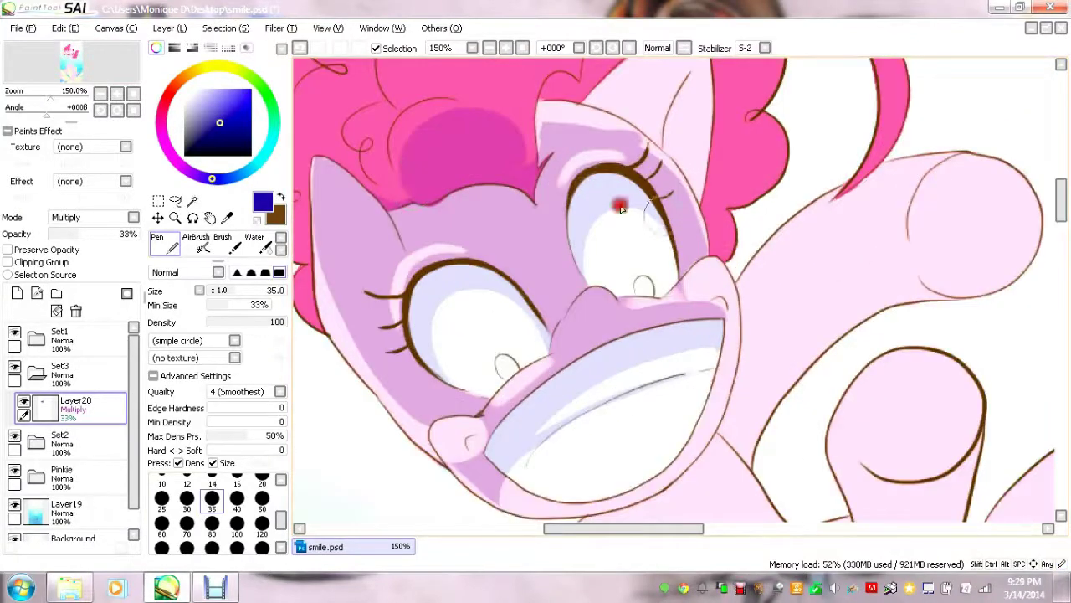
pyautogui.scroll(5, 621, 208)
pyautogui.press('[')
pyautogui.moveTo(539, 342); pyautogui.dragTo(708, 461)
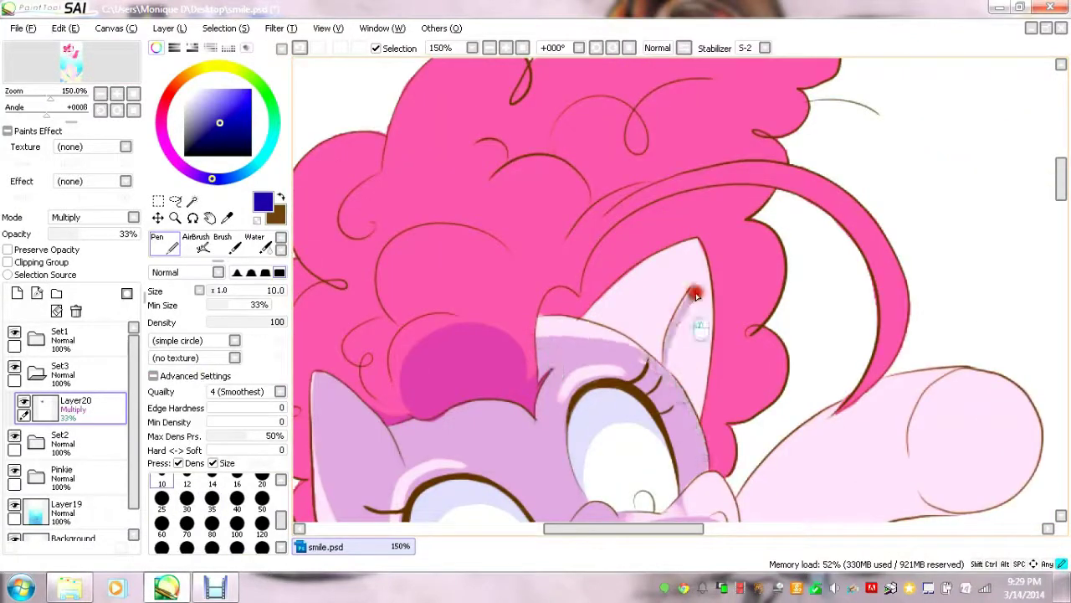
pyautogui.moveTo(694, 293); pyautogui.dragTo(670, 360)
pyautogui.press('e')
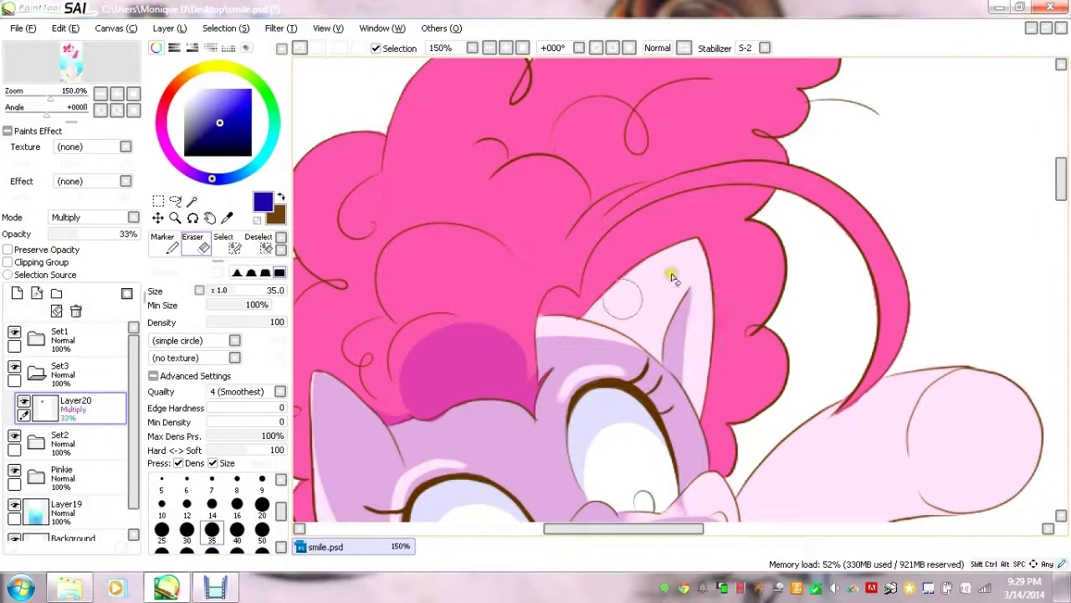
pyautogui.press('n')
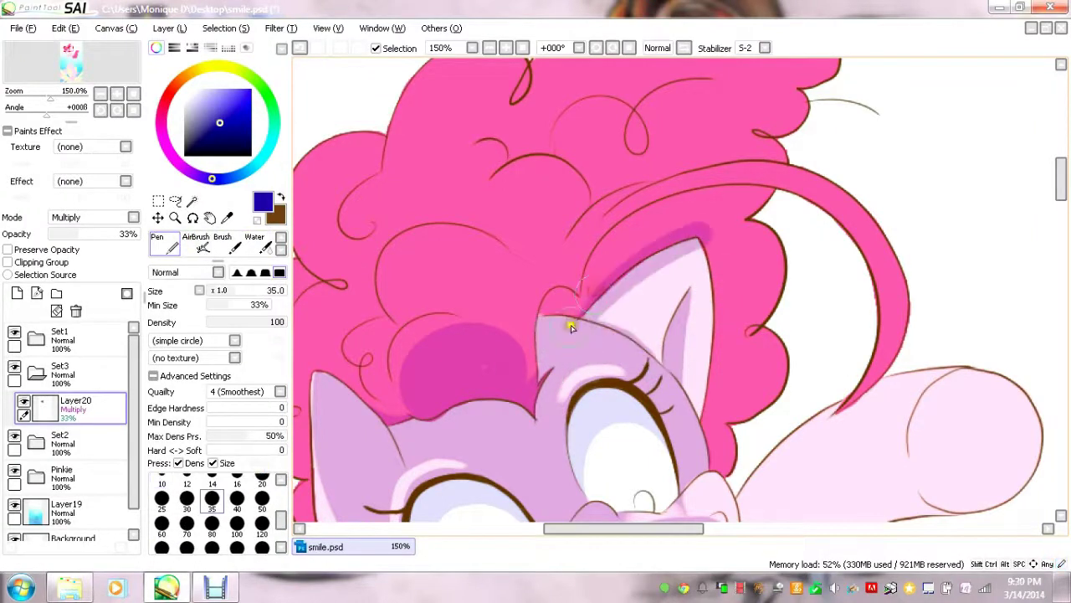
pyautogui.moveTo(638, 323)
pyautogui.mouseDown()
pyautogui.moveTo(760, 196)
pyautogui.moveTo(649, 276)
pyautogui.mouseUp()
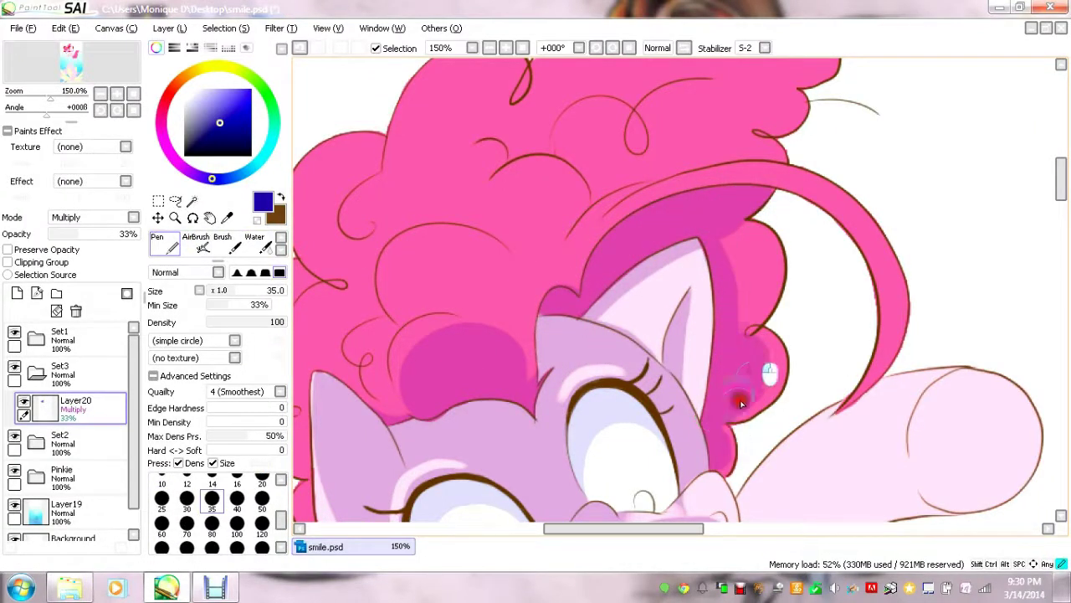
# Shade darker mane curls, including the curl left of the ear and the hair's top edge.
pyautogui.moveTo(510, 197); pyautogui.dragTo(533, 254)
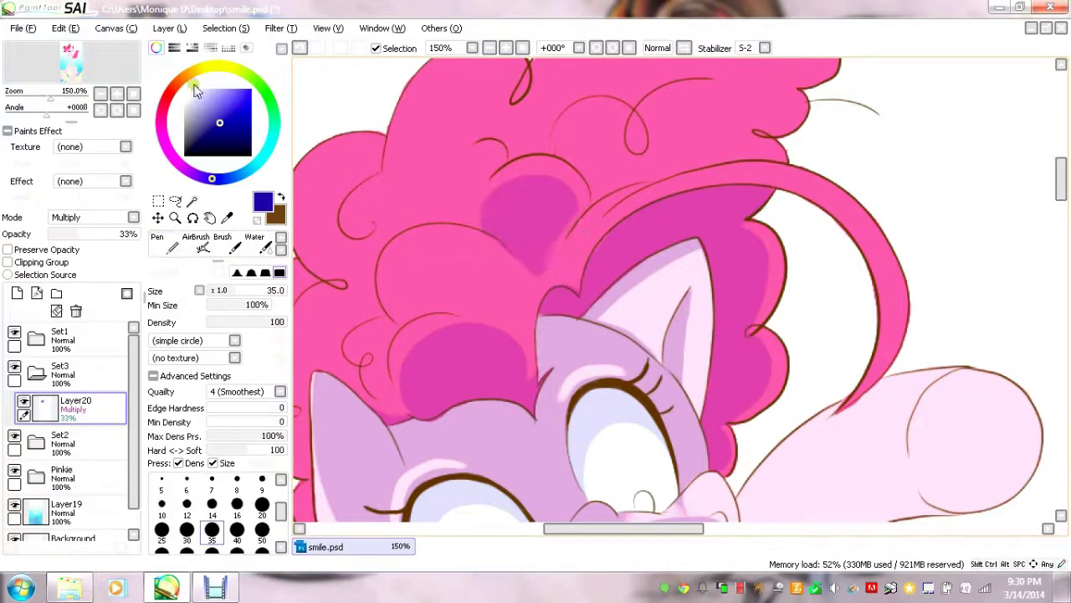
pyautogui.moveTo(426, 259); pyautogui.dragTo(416, 305)
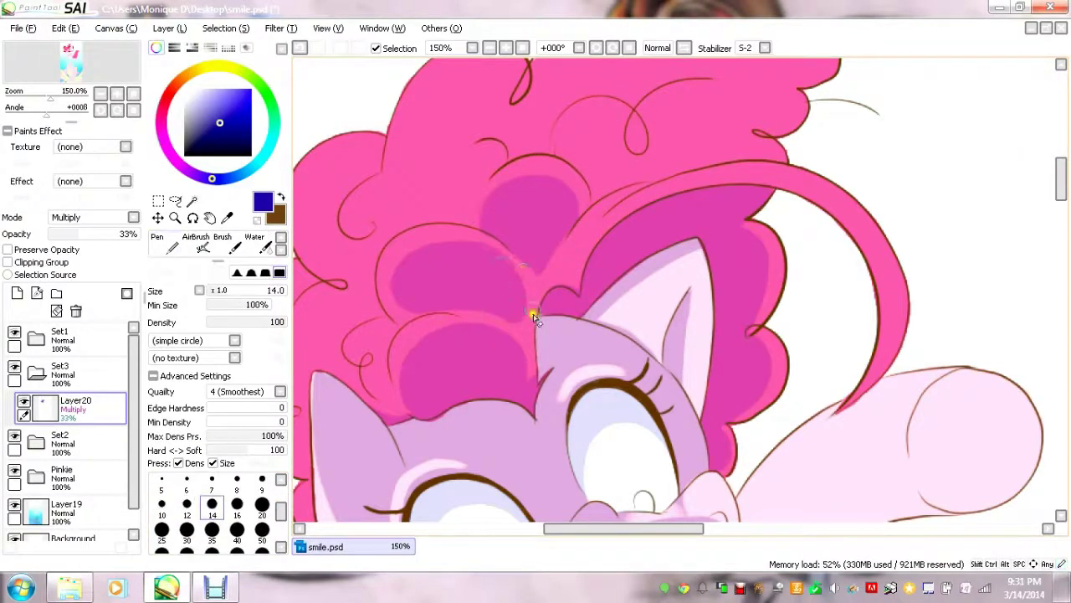
pyautogui.moveTo(583, 528); pyautogui.dragTo(541, 528)
pyautogui.moveTo(604, 316); pyautogui.dragTo(578, 359)
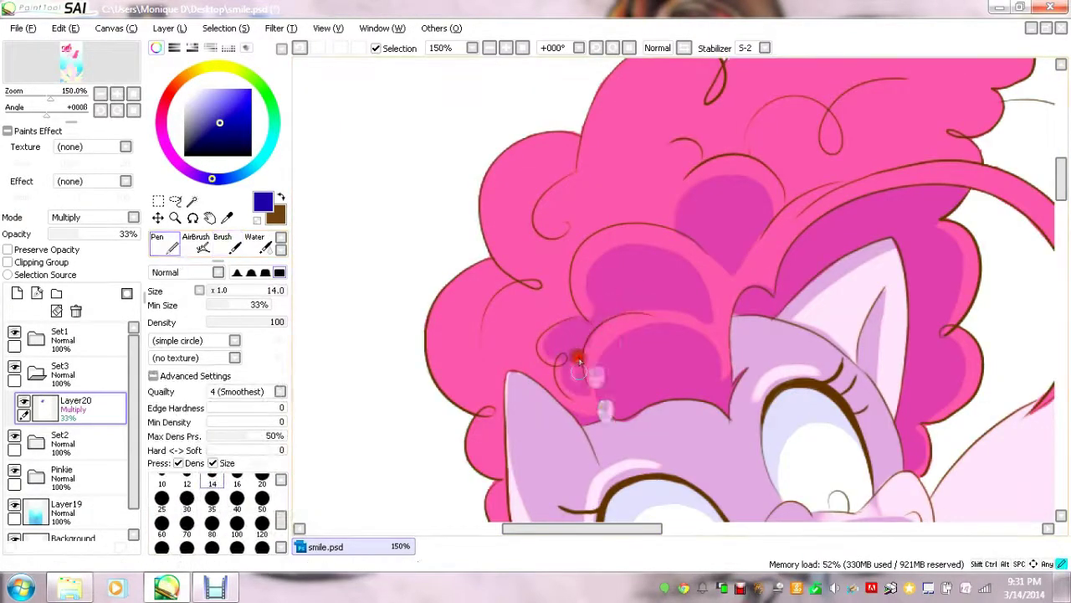
pyautogui.moveTo(573, 126); pyautogui.dragTo(561, 177)
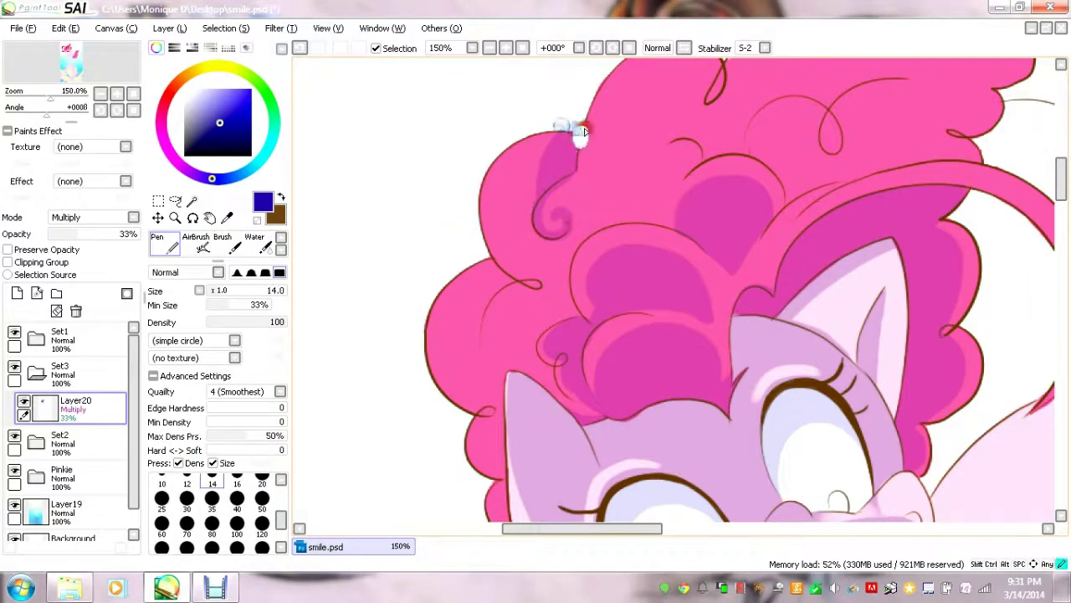
pyautogui.scroll(-1, 201, 242)
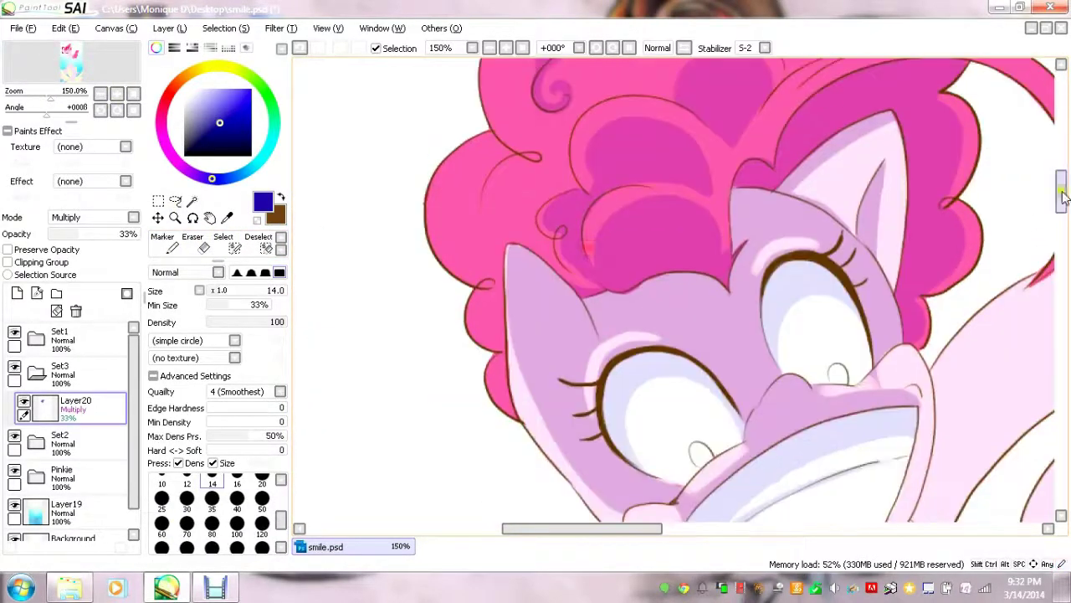
# Shade more mane curls and the hair beside the face edge with a larger brush.
pyautogui.moveTo(512, 309); pyautogui.dragTo(611, 260)
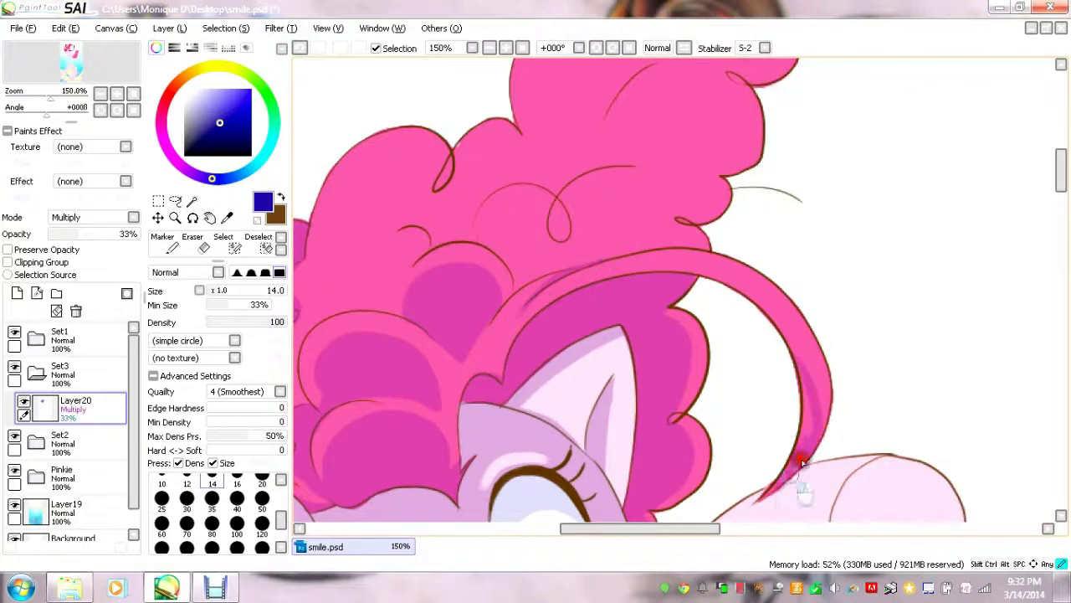
pyautogui.moveTo(481, 225); pyautogui.dragTo(604, 226)
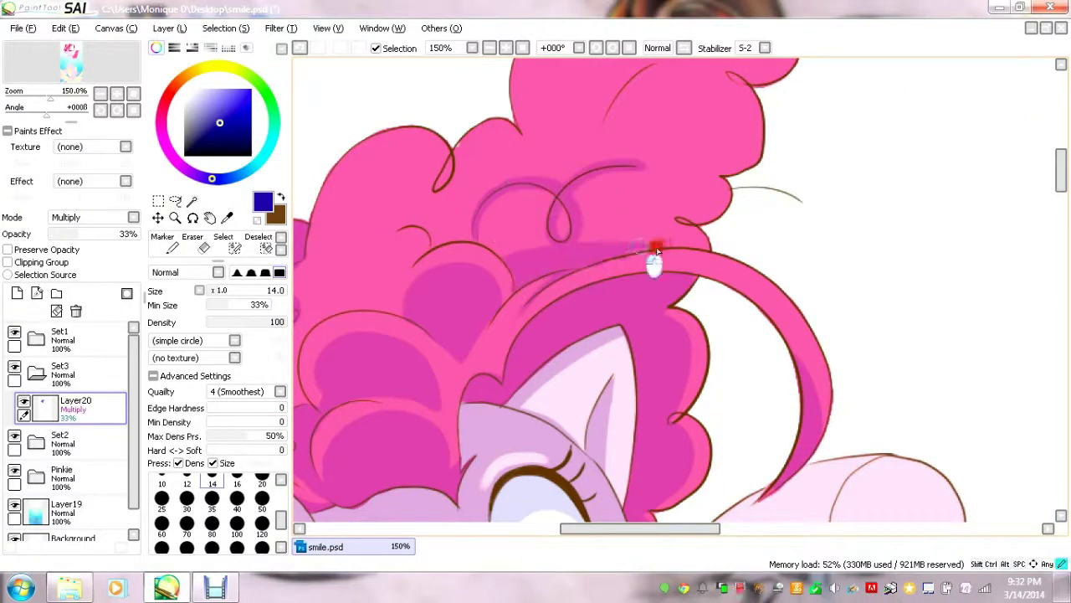
pyautogui.moveTo(657, 249); pyautogui.dragTo(893, 249)
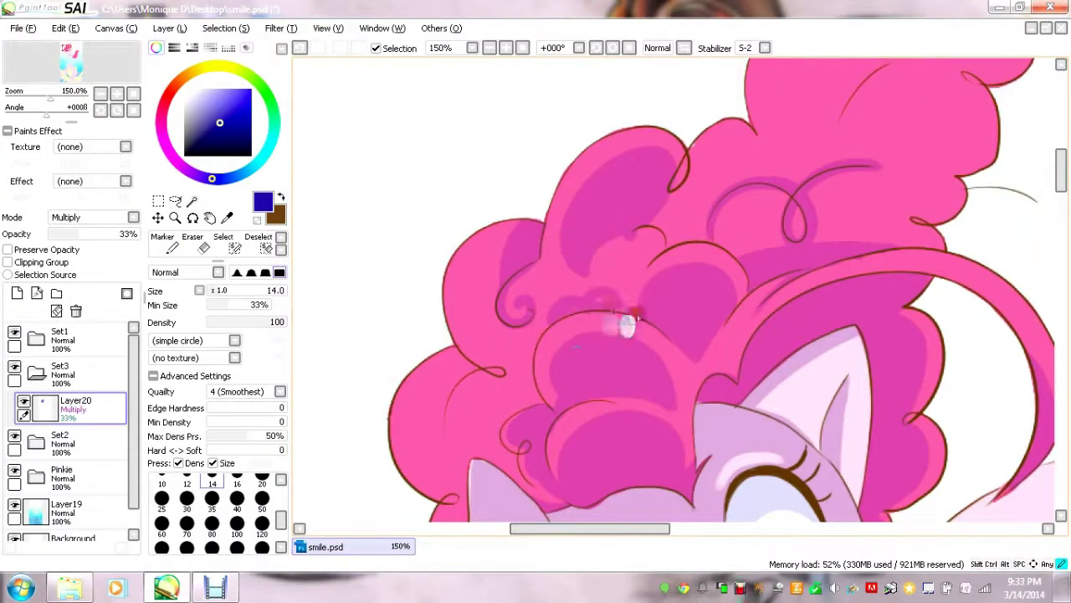
pyautogui.scroll(-3, 465, 426)
pyautogui.moveTo(467, 339); pyautogui.dragTo(464, 225)
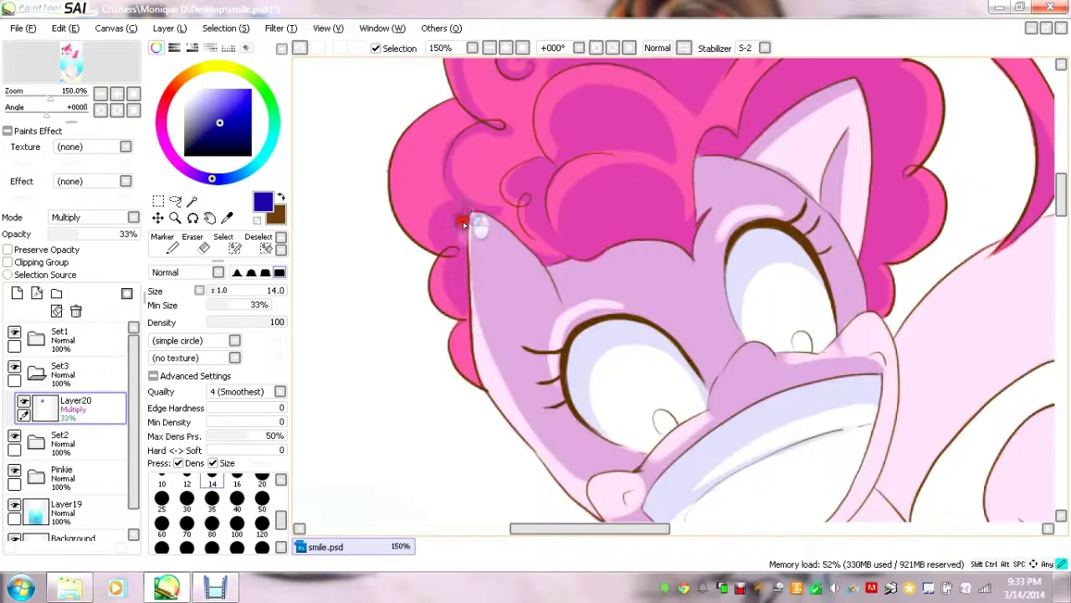
pyautogui.scroll(5, 465, 334)
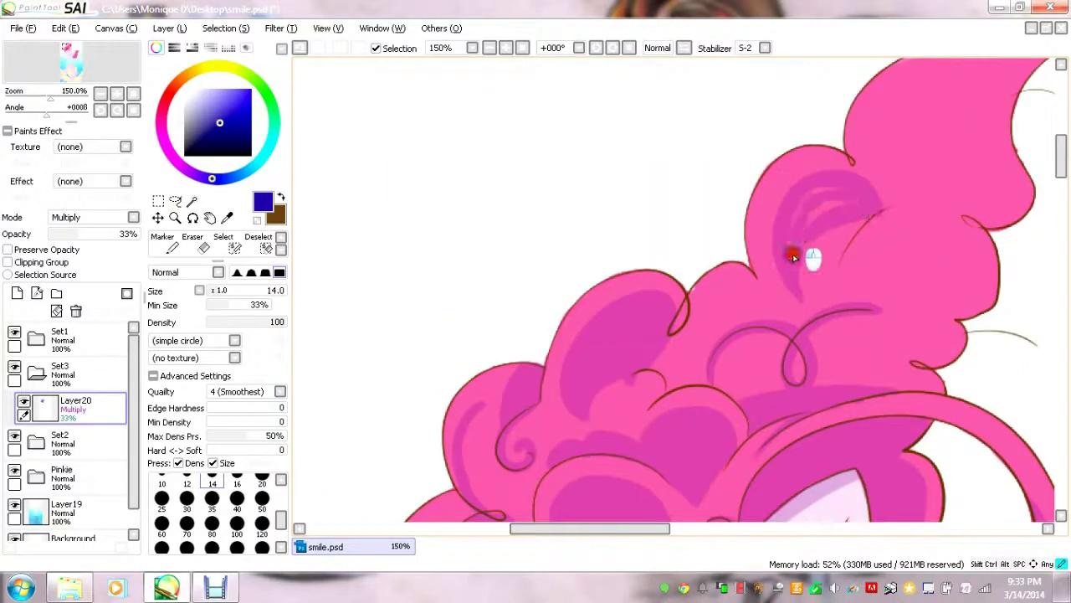
pyautogui.hscroll(3, 762, 250)
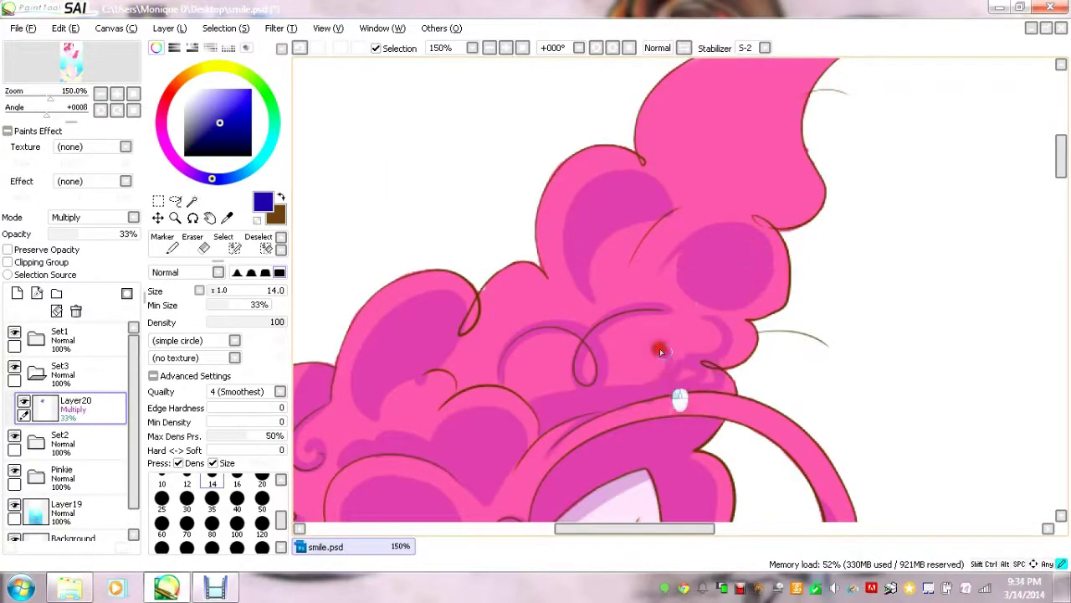
pyautogui.scroll(1, 683, 271)
pyautogui.press(']')
pyautogui.press(']')
pyautogui.press(']')
pyautogui.moveTo(683, 271)
pyautogui.mouseDown()
pyautogui.moveTo(789, 95)
pyautogui.moveTo(677, 170)
pyautogui.moveTo(775, 126)
pyautogui.moveTo(701, 257)
pyautogui.moveTo(653, 311)
pyautogui.mouseUp()
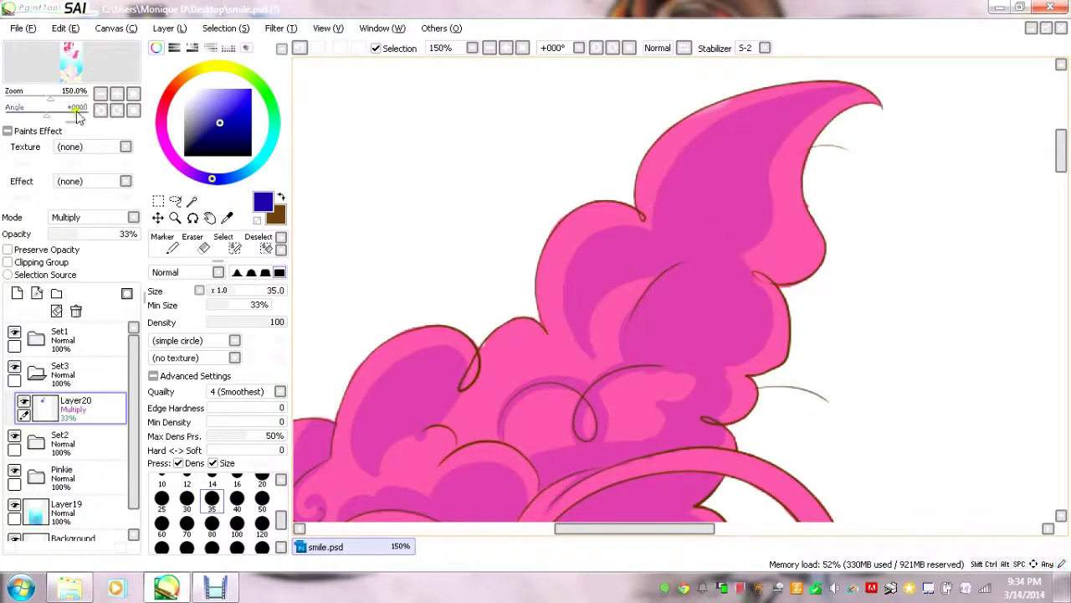
pyautogui.hotkey('ctrl', '-')
pyautogui.hotkey('ctrl', '-')
pyautogui.hotkey('ctrl', '-')
# Shade across the lower pink tail and down its length at 100% zoom.
pyautogui.hotkey('ctrl', '+')
pyautogui.hotkey('ctrl', '+')
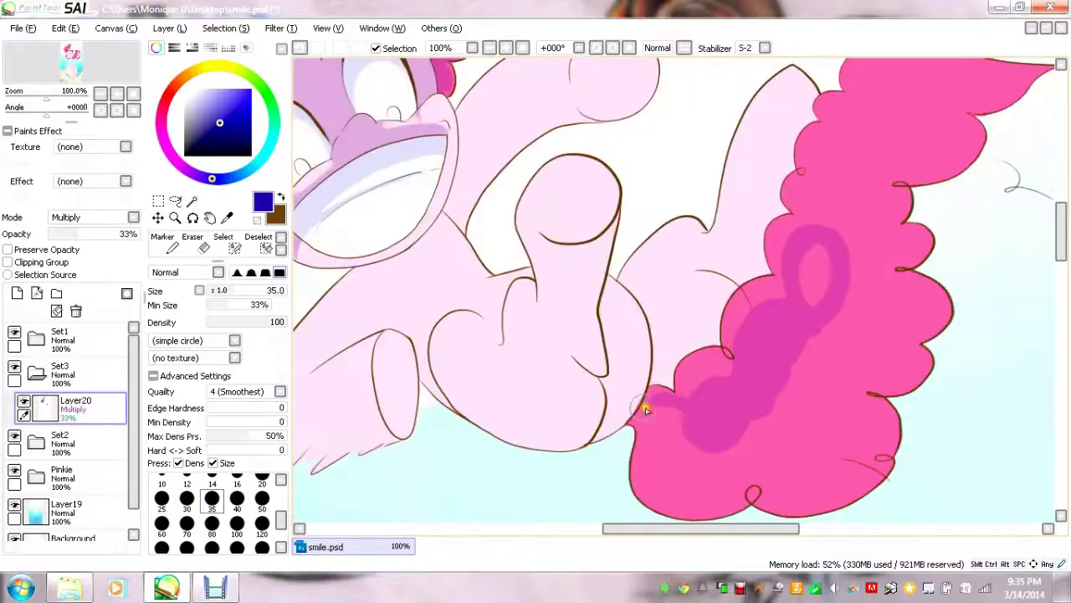
pyautogui.moveTo(674, 418)
pyautogui.mouseDown()
pyautogui.moveTo(717, 430)
pyautogui.moveTo(833, 387)
pyautogui.moveTo(812, 363)
pyautogui.moveTo(848, 270)
pyautogui.moveTo(753, 296)
pyautogui.moveTo(822, 324)
pyautogui.mouseUp()
pyautogui.scroll(3, 822, 325)
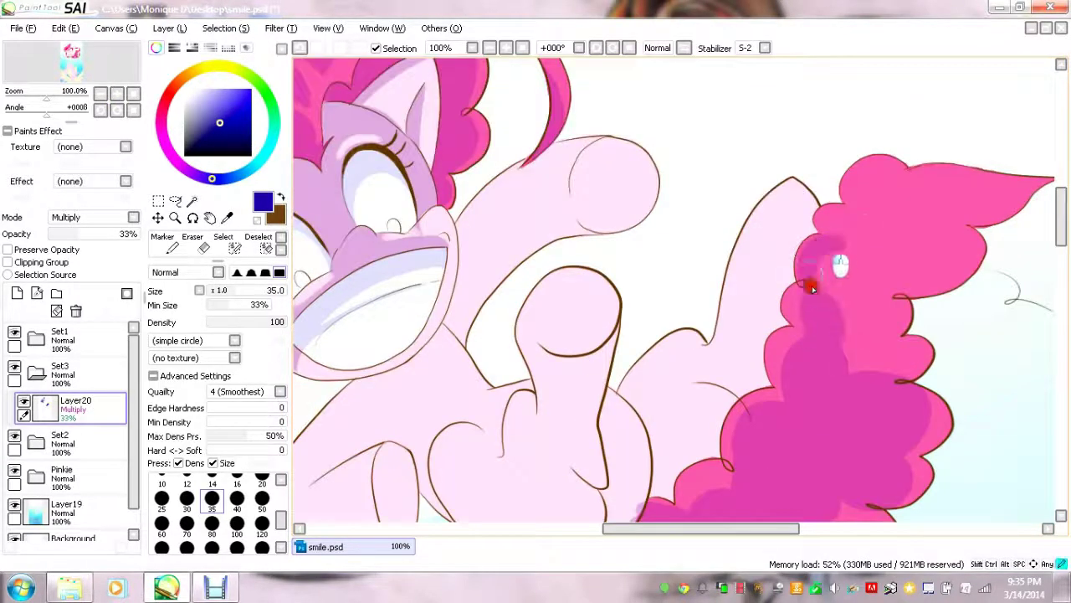
pyautogui.moveTo(812, 287)
pyautogui.mouseDown()
pyautogui.moveTo(1029, 187)
pyautogui.moveTo(885, 270)
pyautogui.moveTo(862, 360)
pyautogui.mouseUp()
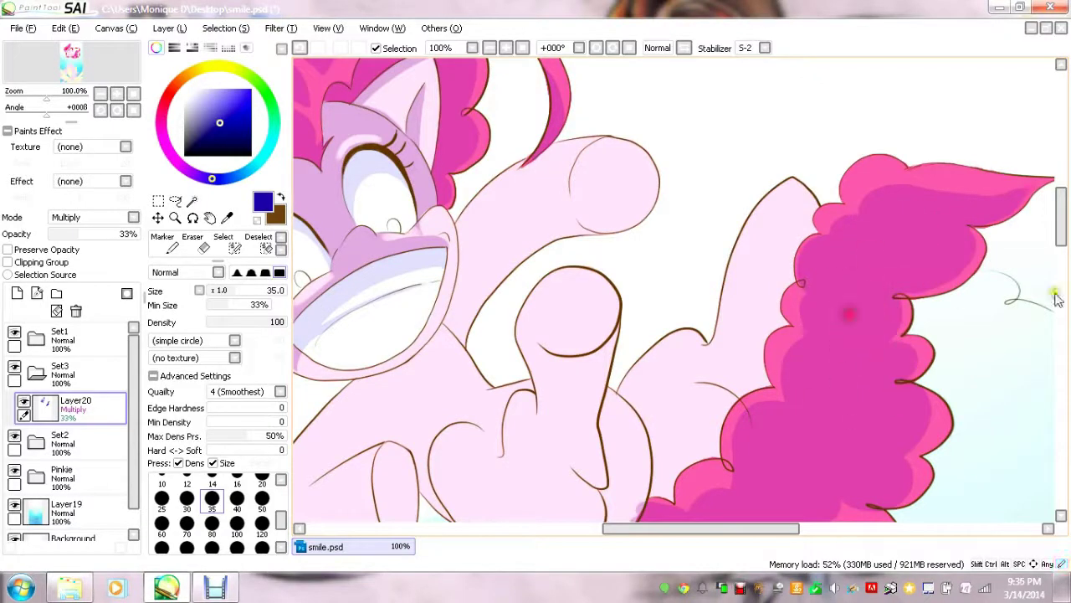
pyautogui.scroll(-5, 873, 411)
pyautogui.scroll(6, 376, 175)
pyautogui.scroll(2, 416, 122)
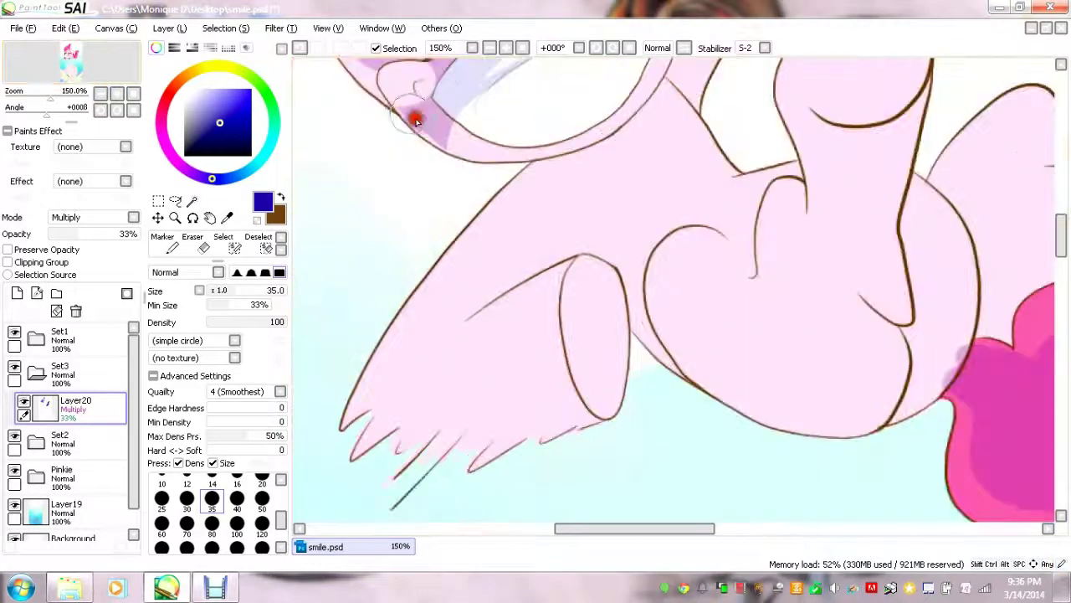
pyautogui.moveTo(416, 121); pyautogui.dragTo(527, 156)
pyautogui.scroll(5, 526, 155)
pyautogui.moveTo(675, 143); pyautogui.dragTo(662, 268)
pyautogui.scroll(-4, 662, 268)
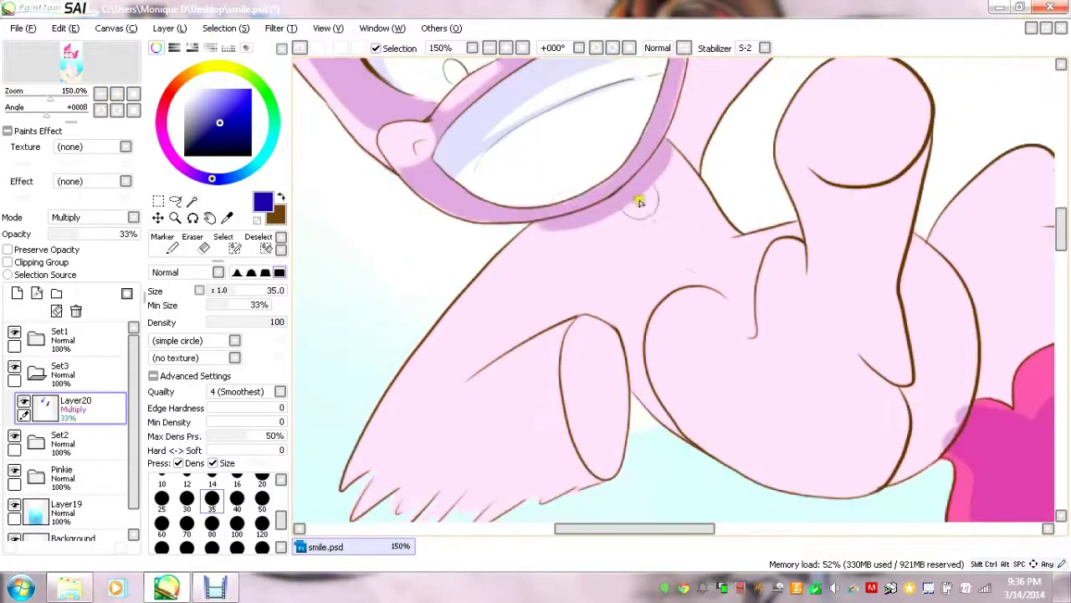
# Shade the body below the mouth, the lower belly, the hoof's top edge and the round leg.
pyautogui.moveTo(638, 202)
pyautogui.mouseDown()
pyautogui.moveTo(687, 163)
pyautogui.moveTo(432, 402)
pyautogui.moveTo(617, 210)
pyautogui.moveTo(622, 315)
pyautogui.moveTo(772, 351)
pyautogui.moveTo(664, 394)
pyautogui.moveTo(820, 443)
pyautogui.moveTo(753, 422)
pyautogui.mouseUp()
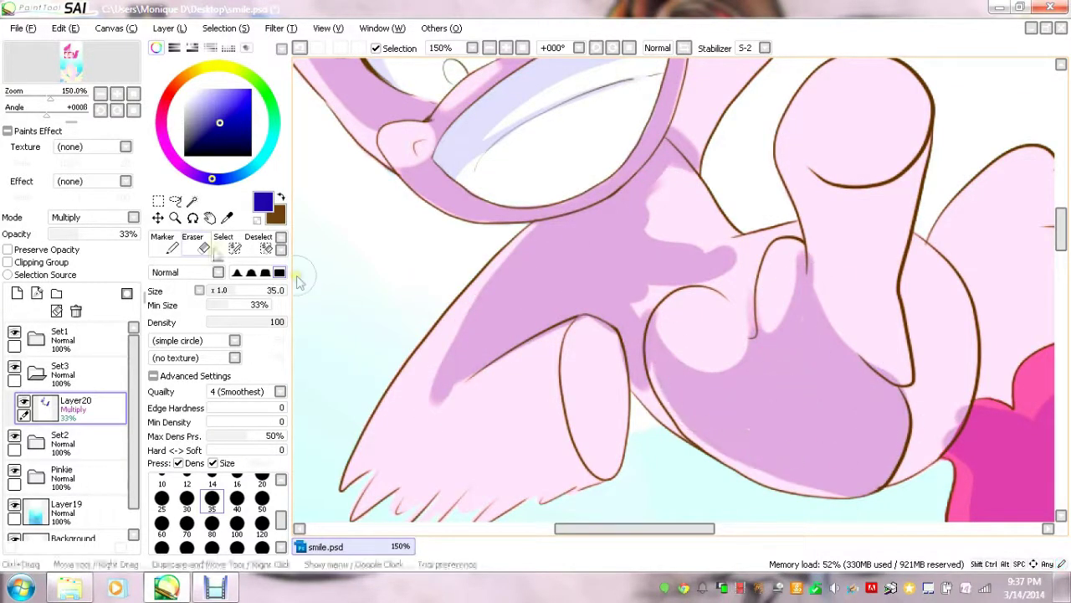
pyautogui.press('n')
pyautogui.moveTo(687, 410); pyautogui.dragTo(727, 436)
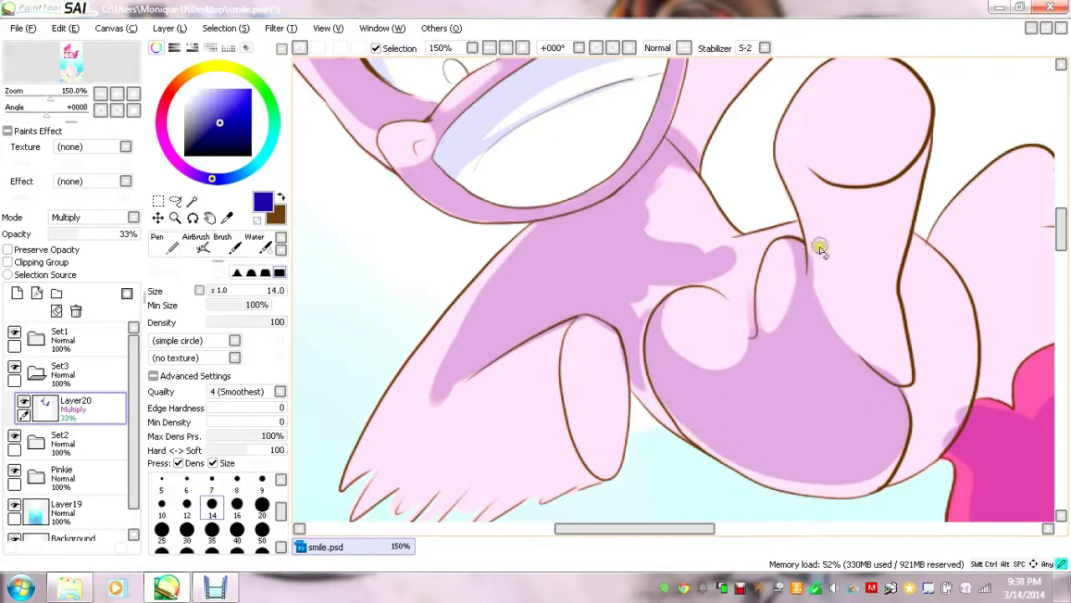
pyautogui.hscroll(5, 634, 497)
pyautogui.moveTo(711, 390); pyautogui.dragTo(695, 461)
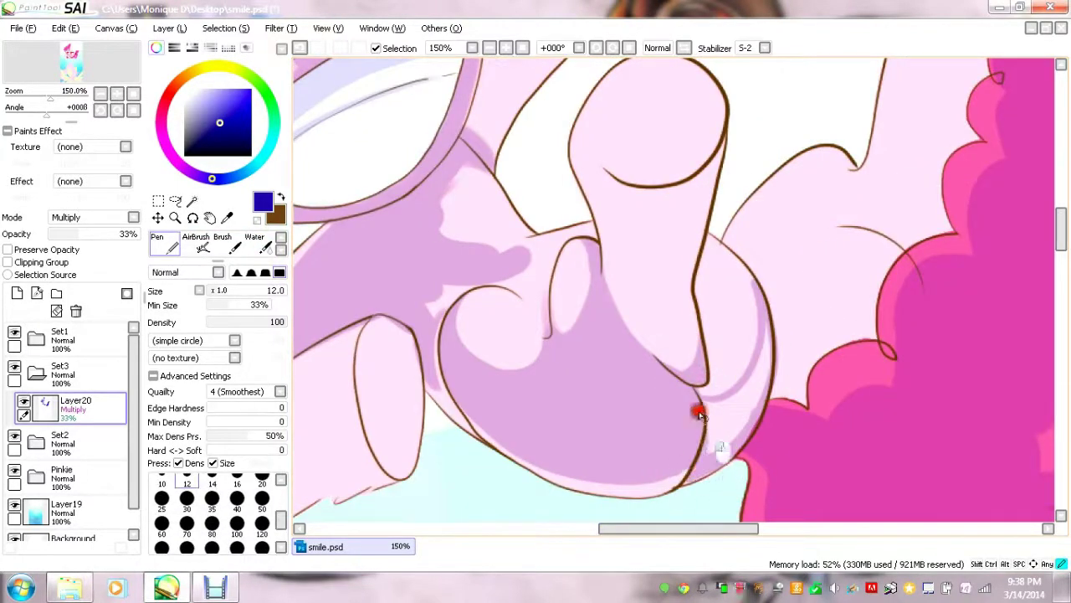
pyautogui.moveTo(590, 226)
pyautogui.mouseDown()
pyautogui.moveTo(454, 282)
pyautogui.moveTo(531, 238)
pyautogui.mouseUp()
pyautogui.click(118, 95)
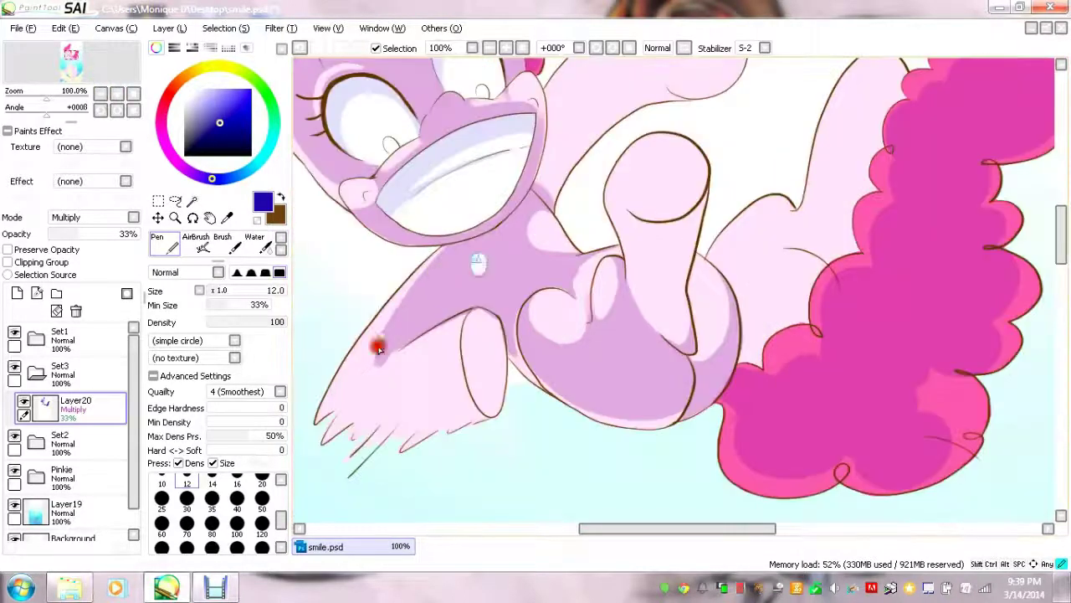
pyautogui.moveTo(478, 347); pyautogui.dragTo(481, 394)
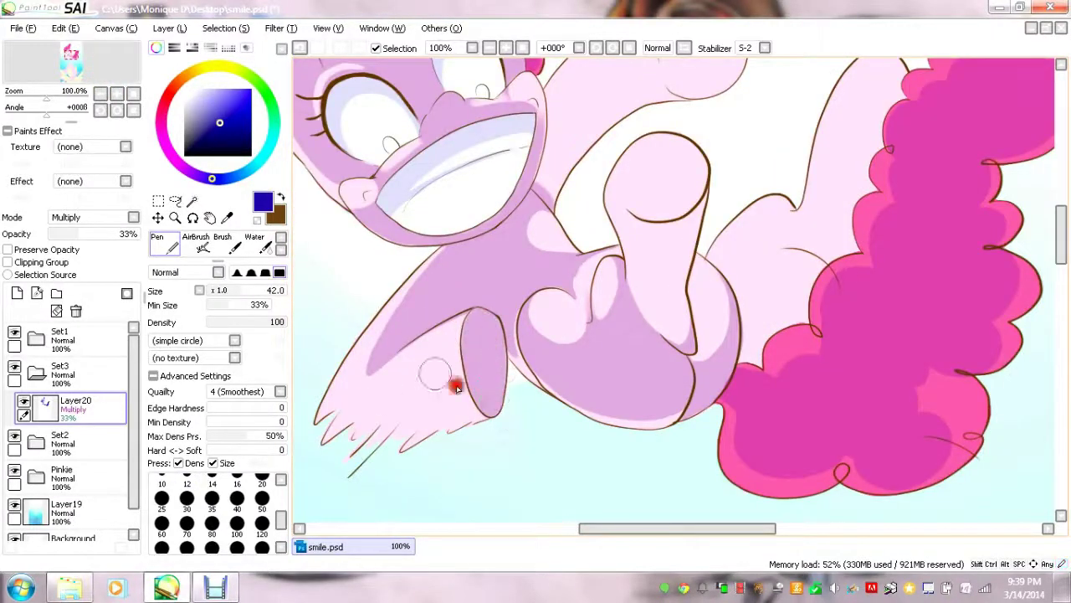
pyautogui.moveTo(479, 335); pyautogui.dragTo(490, 371)
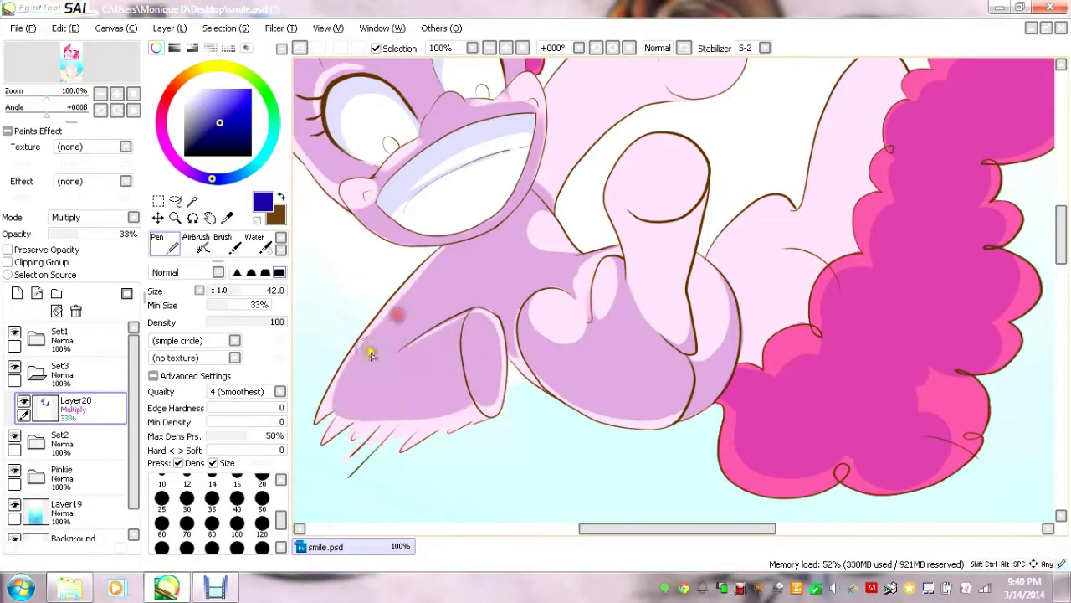
# Shade the arm up to the hoof, the back and hind leg, then the mane edge at size 14.
pyautogui.scroll(3, 665, 194)
pyautogui.moveTo(666, 194)
pyautogui.mouseDown()
pyautogui.moveTo(566, 206)
pyautogui.moveTo(669, 162)
pyautogui.moveTo(686, 206)
pyautogui.moveTo(676, 154)
pyautogui.mouseUp()
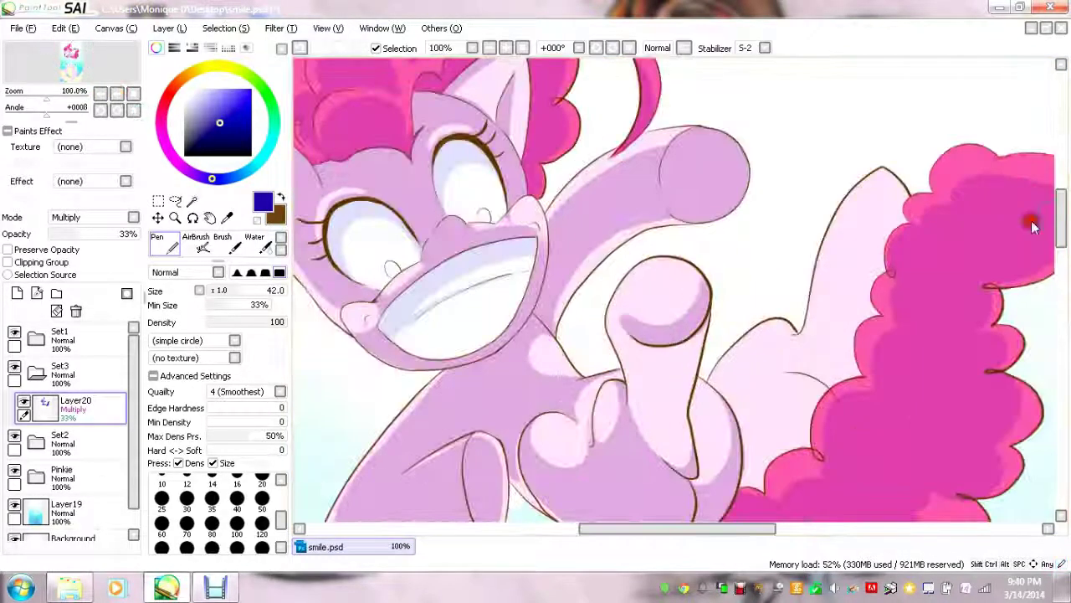
pyautogui.scroll(-3, 633, 251)
pyautogui.moveTo(804, 260)
pyautogui.mouseDown()
pyautogui.moveTo(765, 335)
pyautogui.moveTo(801, 323)
pyautogui.mouseUp()
pyautogui.moveTo(879, 101); pyautogui.dragTo(795, 268)
pyautogui.scroll(2, 1035, 272)
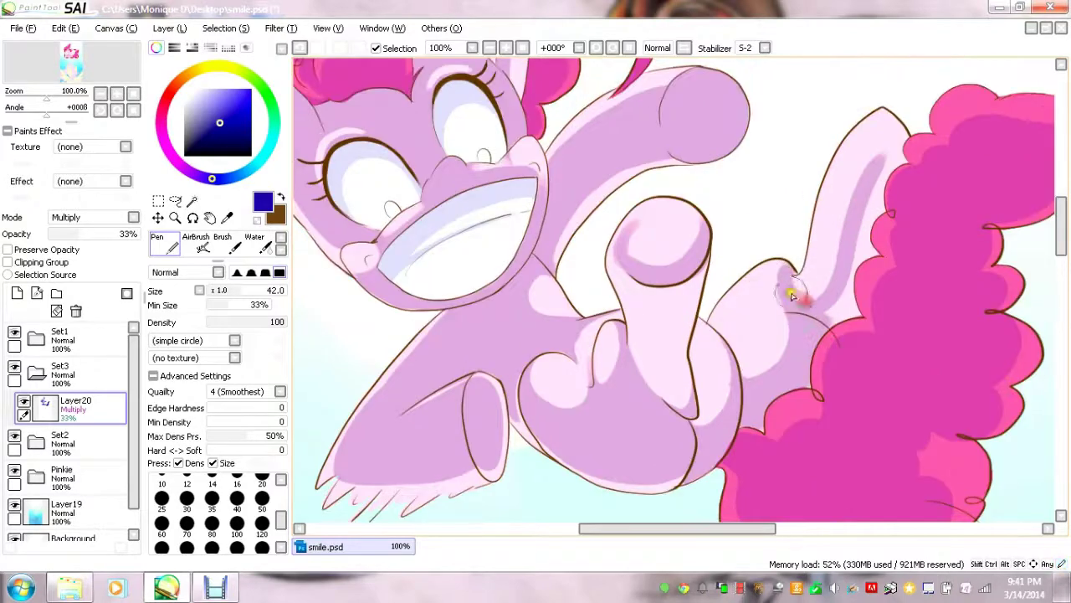
pyautogui.press('[')
pyautogui.press('[')
pyautogui.press('[')
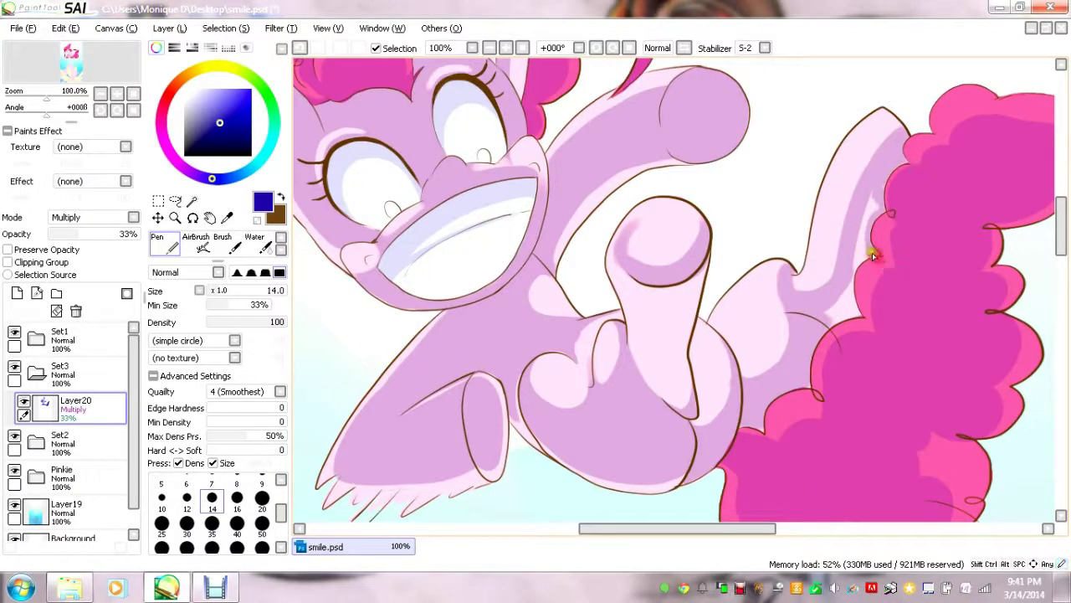
pyautogui.moveTo(845, 255); pyautogui.dragTo(835, 324)
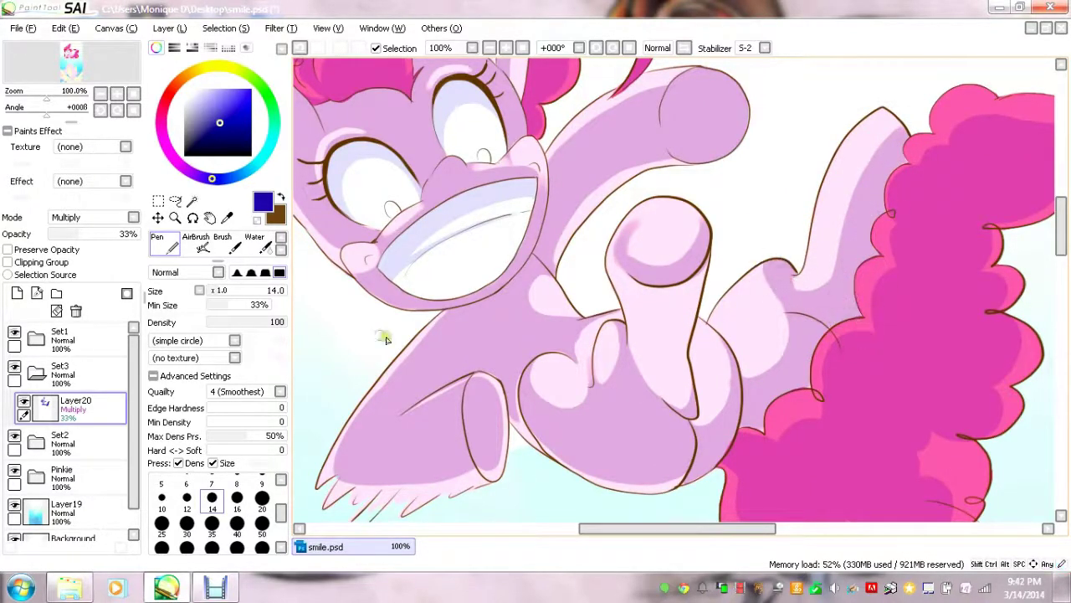
# Shade the back of the winged pony's ear grey.
pyautogui.press('e')
pyautogui.press('-')
pyautogui.press('-')
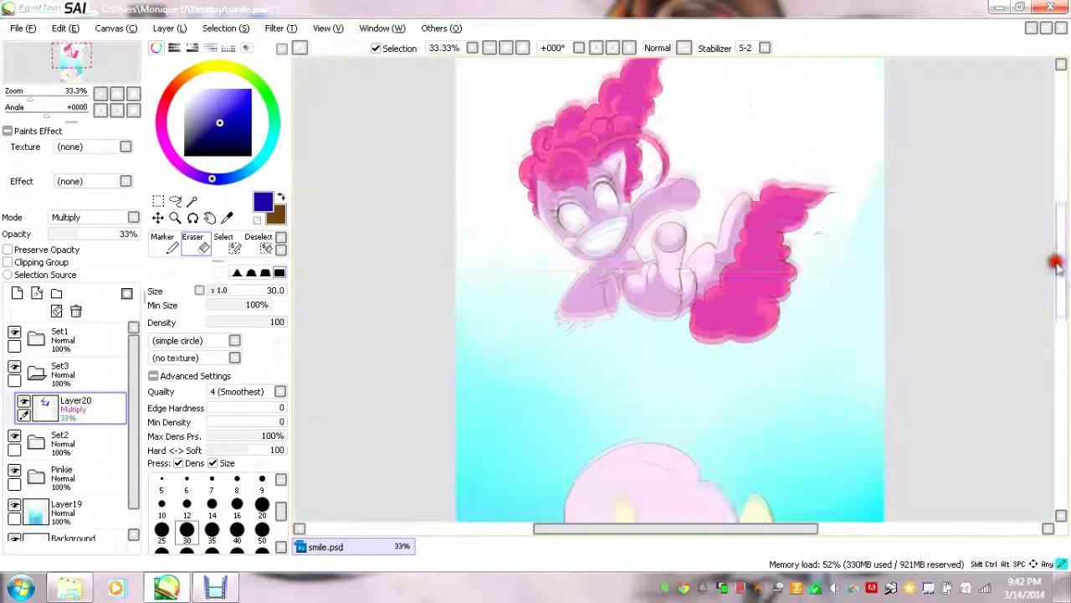
pyautogui.moveTo(1056, 265); pyautogui.dragTo(1056, 343)
pyautogui.click(16, 27)
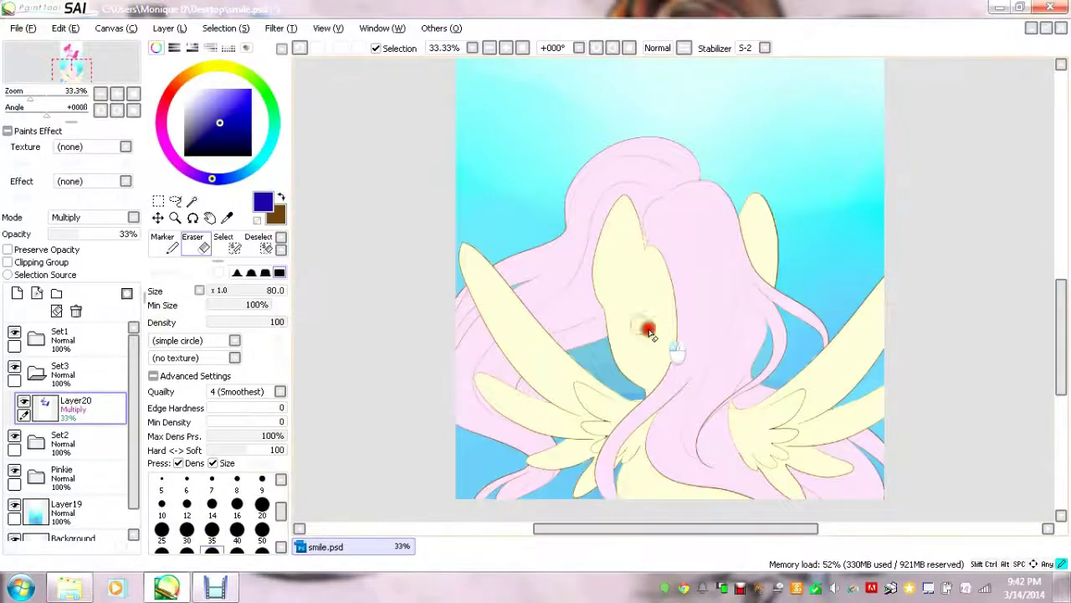
pyautogui.press('n')
pyautogui.moveTo(627, 311)
pyautogui.mouseDown()
pyautogui.moveTo(665, 294)
pyautogui.moveTo(627, 205)
pyautogui.moveTo(647, 231)
pyautogui.moveTo(667, 231)
pyautogui.mouseUp()
# Paint darker pink shadows down the mane, across the head top and upper left wing.
pyautogui.moveTo(634, 422); pyautogui.dragTo(607, 509)
pyautogui.moveTo(695, 177)
pyautogui.mouseDown()
pyautogui.moveTo(660, 192)
pyautogui.moveTo(537, 316)
pyautogui.mouseUp()
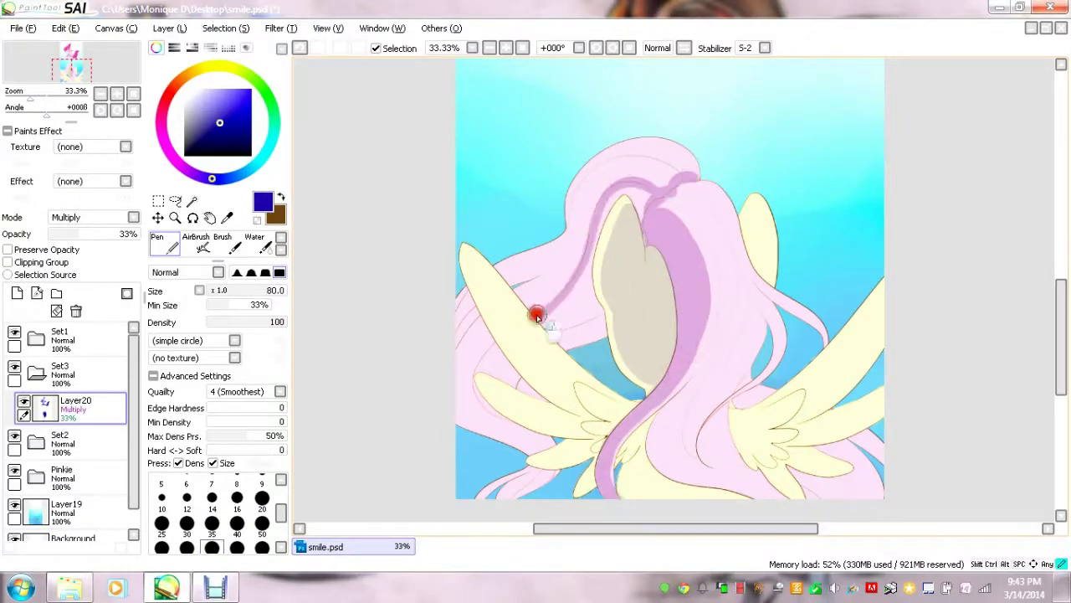
pyautogui.moveTo(589, 283)
pyautogui.mouseDown()
pyautogui.moveTo(592, 318)
pyautogui.moveTo(588, 282)
pyautogui.moveTo(540, 338)
pyautogui.mouseUp()
pyautogui.moveTo(594, 214); pyautogui.dragTo(458, 280)
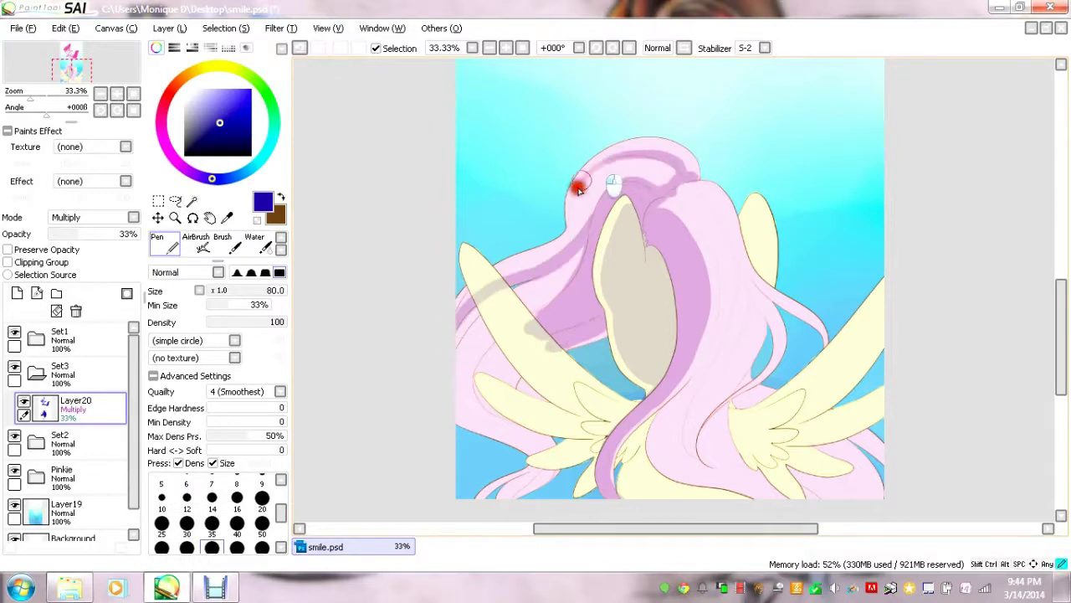
pyautogui.hotkey('ctrl', '+')
pyautogui.hotkey('ctrl', '+')
pyautogui.scroll(5, 644, 211)
pyautogui.press('n')
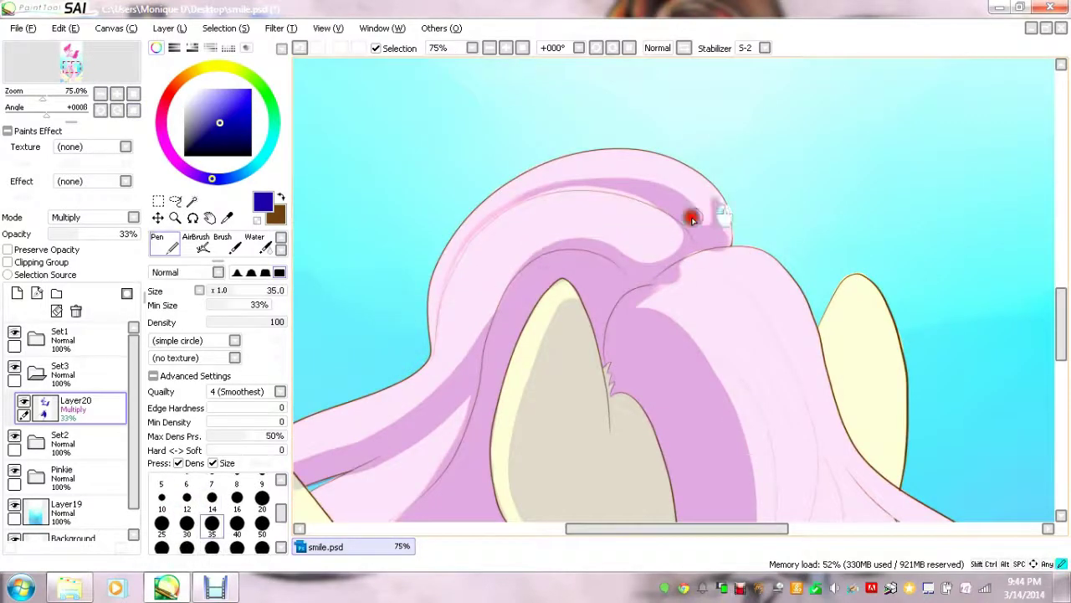
pyautogui.scroll(-2, 711, 232)
pyautogui.moveTo(750, 290); pyautogui.dragTo(782, 434)
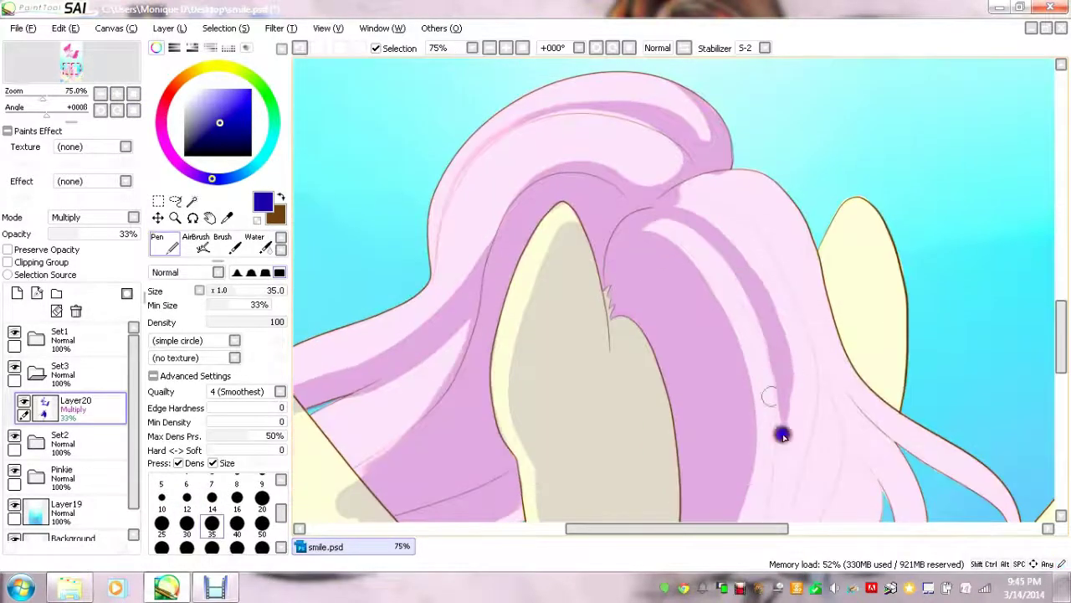
# Shade a hair lock darker pink and undo the stray grey shadow strokes over the wing.
pyautogui.hotkey('ctrl', '-')
pyautogui.hotkey('ctrl', '-')
pyautogui.press(']')
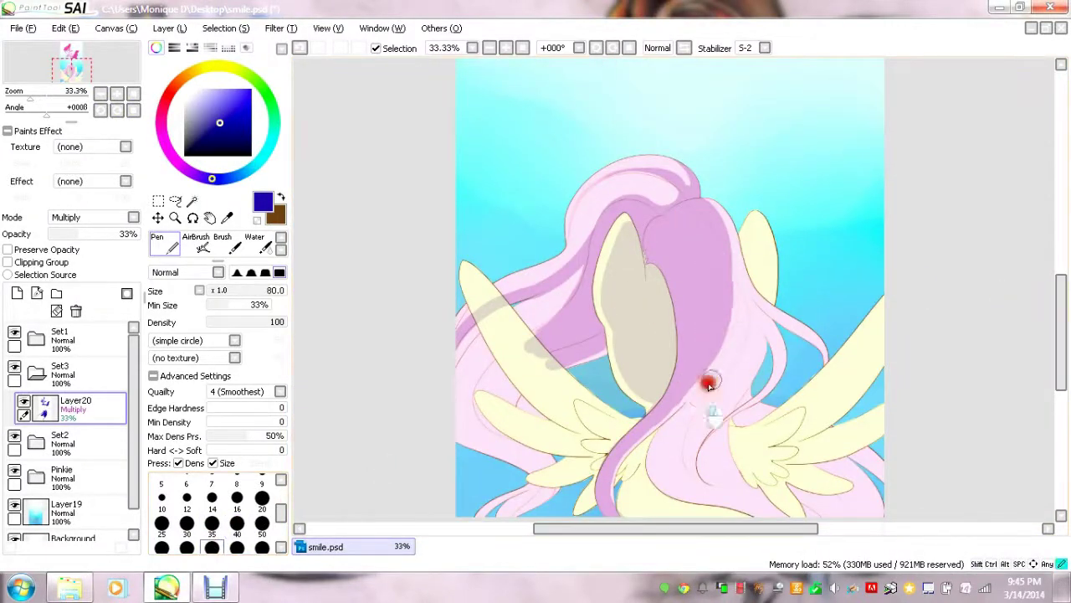
pyautogui.moveTo(709, 385); pyautogui.dragTo(632, 444)
pyautogui.hotkey('ctrl', 'z')
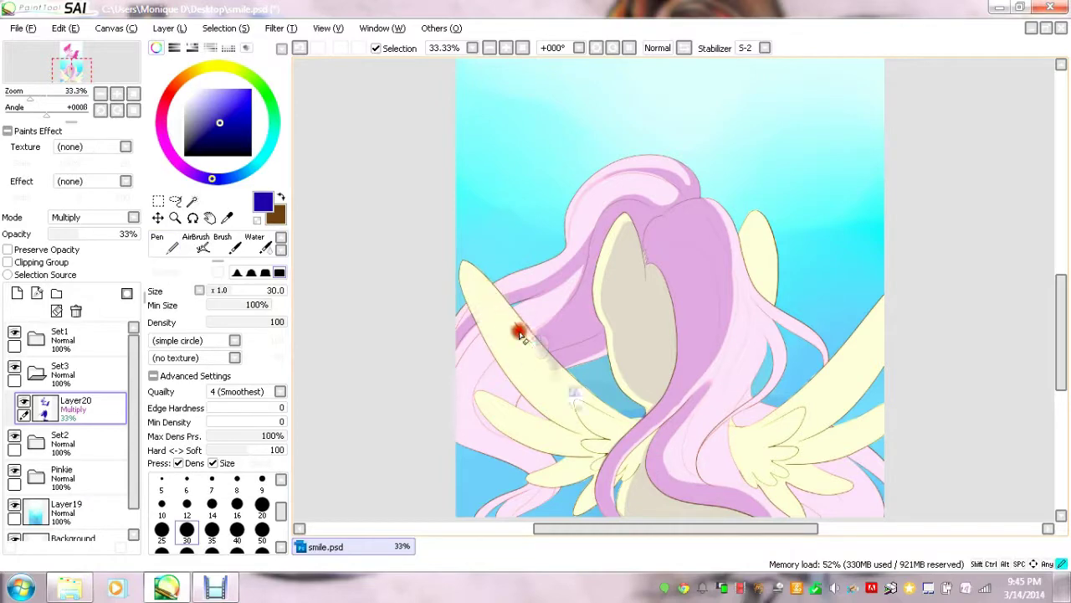
pyautogui.hotkey('ctrl', 'z')
pyautogui.hotkey('ctrl', 'z')
pyautogui.moveTo(762, 221); pyautogui.dragTo(761, 299)
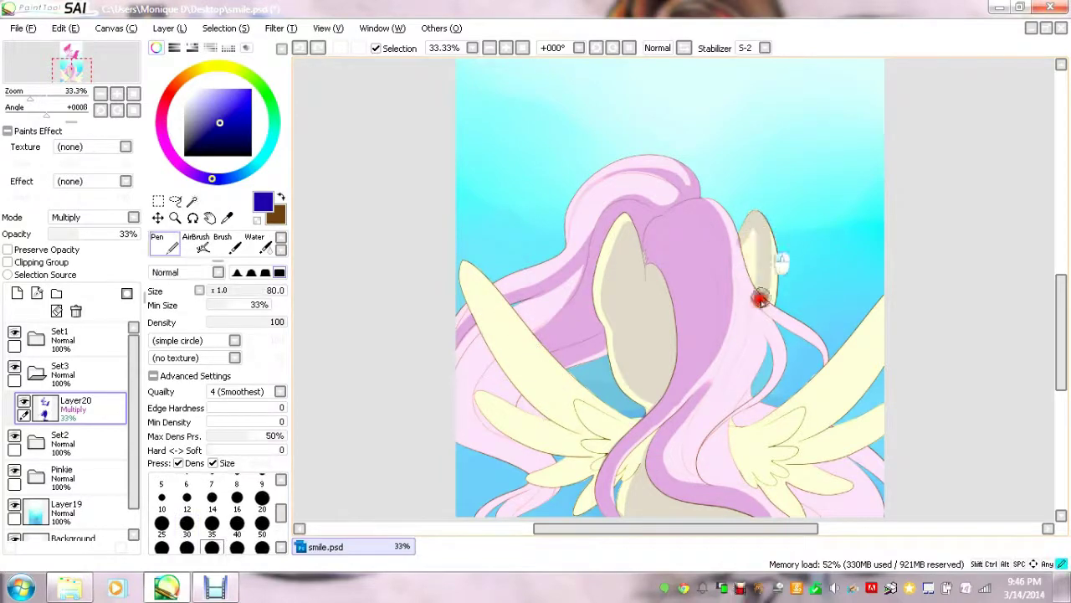
pyautogui.hotkey('ctrl', 'z')
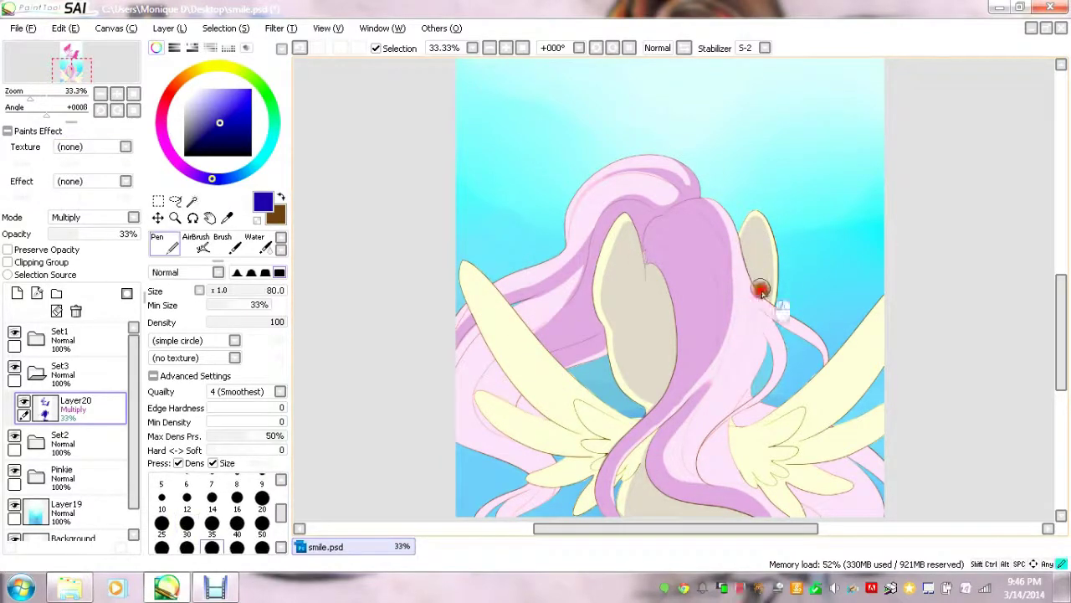
# Shade the hair strands and the hair edge near the wing in darker pink.
pyautogui.scroll(3, 761, 290)
pyautogui.moveTo(818, 194); pyautogui.dragTo(772, 364)
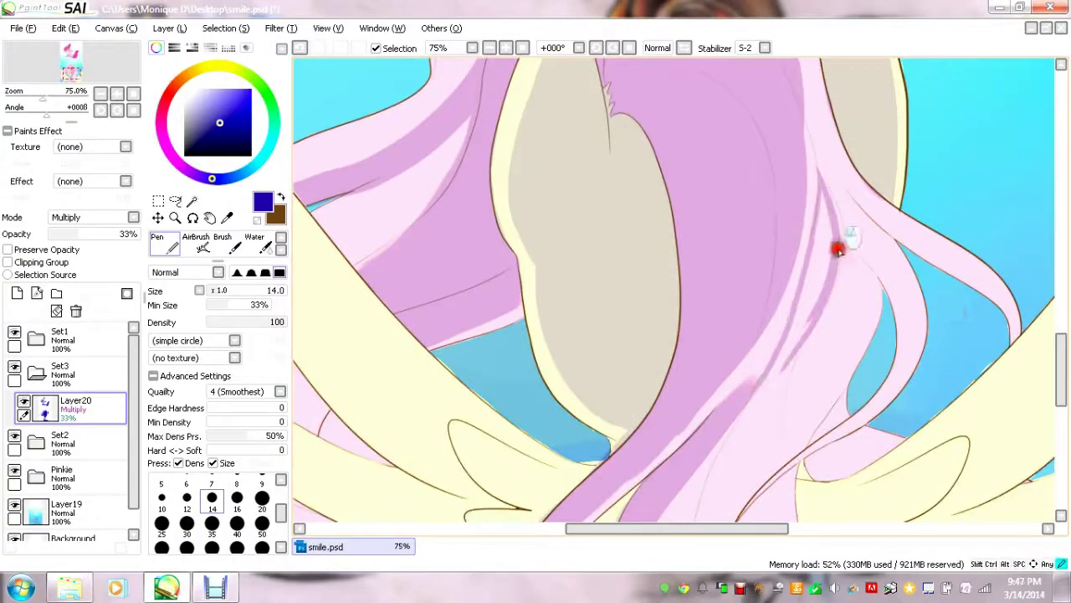
pyautogui.moveTo(838, 249); pyautogui.dragTo(821, 186)
pyautogui.click(187, 523)
pyautogui.scroll(-3, 785, 360)
pyautogui.moveTo(729, 323); pyautogui.dragTo(796, 471)
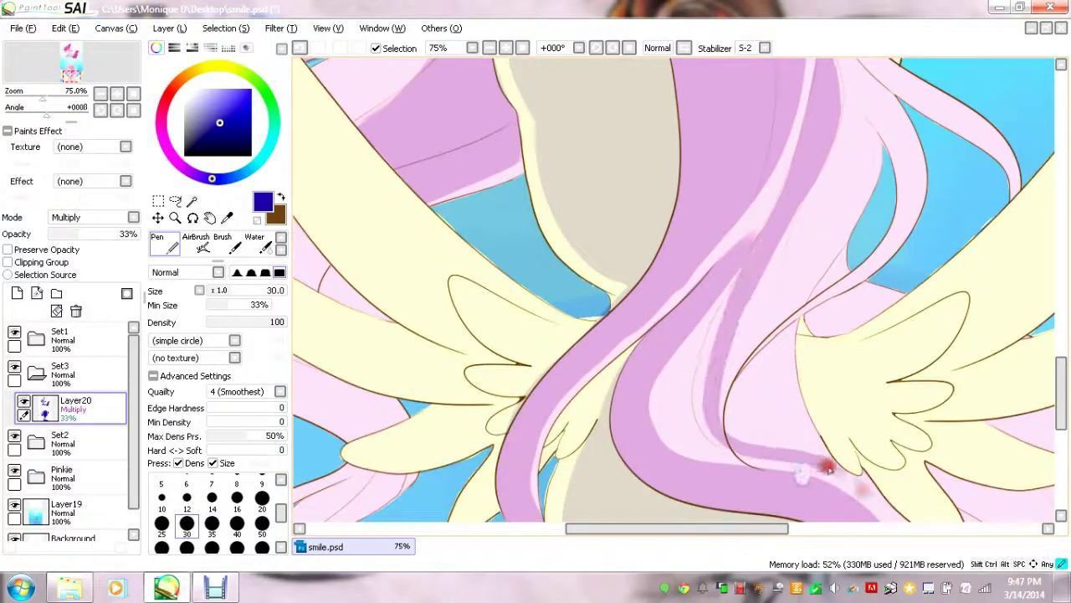
pyautogui.moveTo(855, 248); pyautogui.dragTo(675, 194)
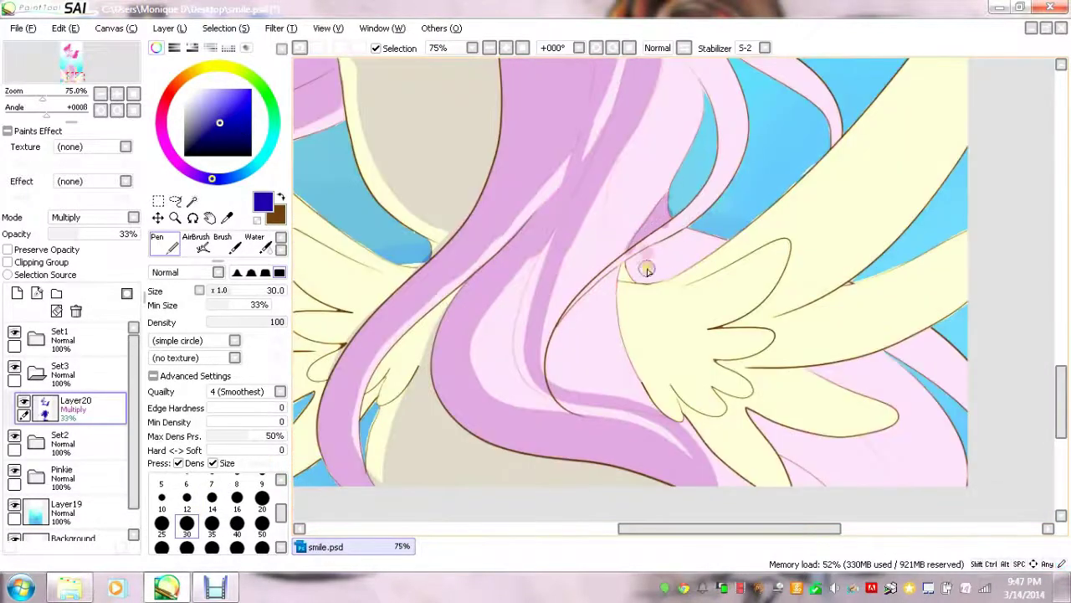
pyautogui.moveTo(647, 269); pyautogui.dragTo(688, 218)
# Add a grey shadow along the wing's upper edge, curling down toward the feathers.
pyautogui.scroll(3, 667, 228)
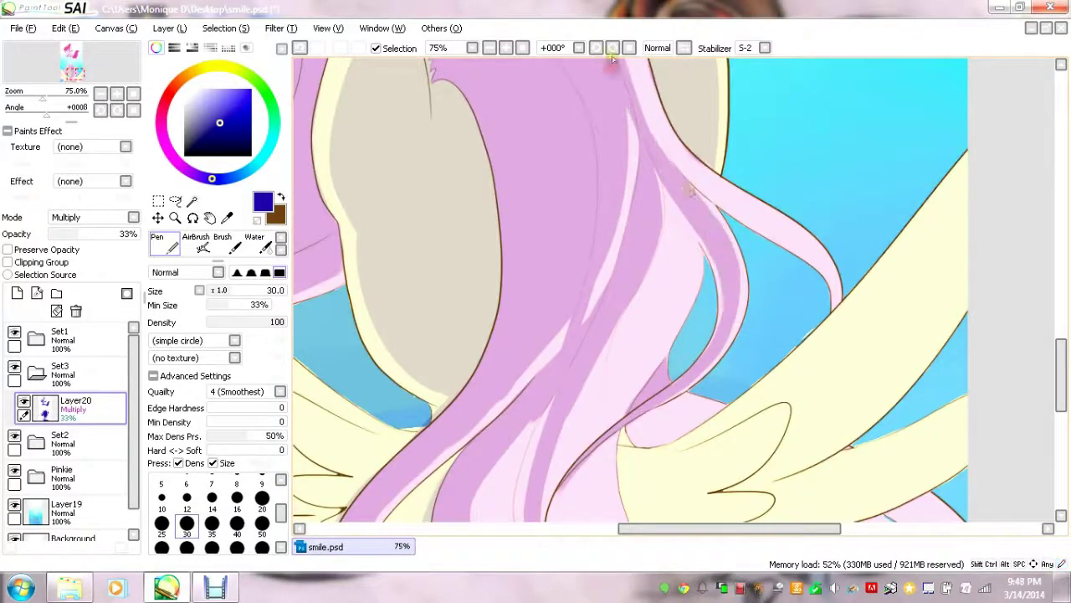
pyautogui.scroll(2, 615, 100)
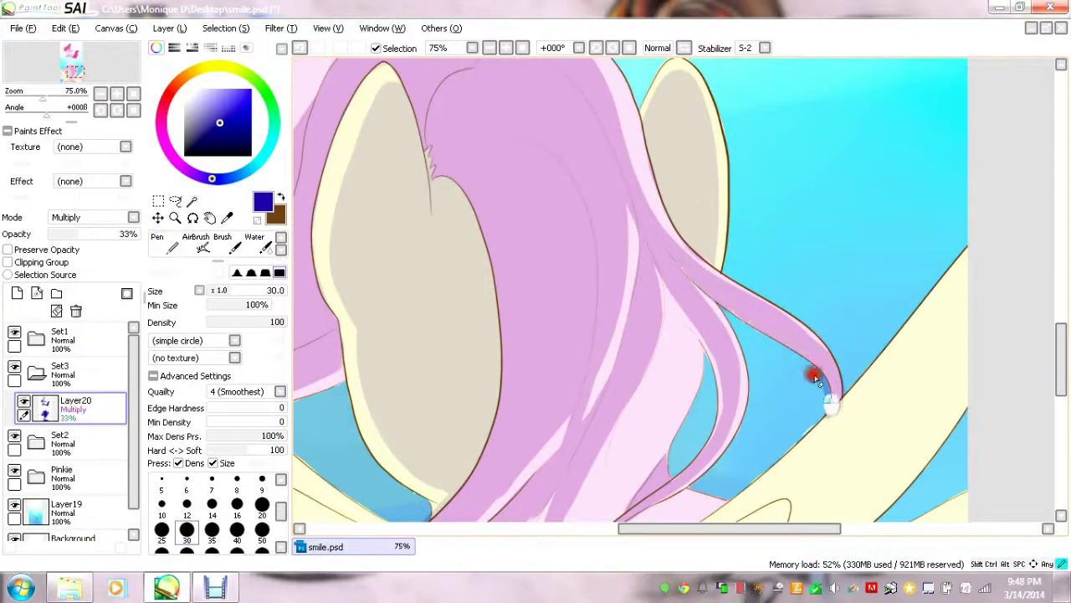
pyautogui.moveTo(1059, 356); pyautogui.dragTo(1056, 385)
pyautogui.moveTo(672, 114)
pyautogui.mouseDown()
pyautogui.moveTo(617, 426)
pyautogui.moveTo(616, 247)
pyautogui.mouseUp()
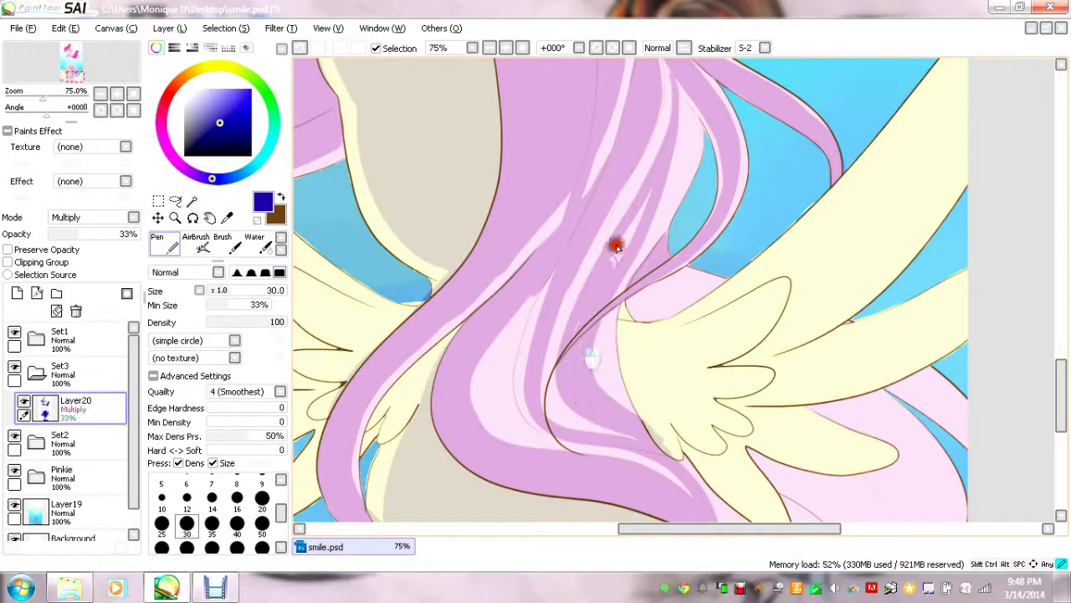
pyautogui.scroll(1, 667, 150)
pyautogui.moveTo(663, 342); pyautogui.dragTo(650, 366)
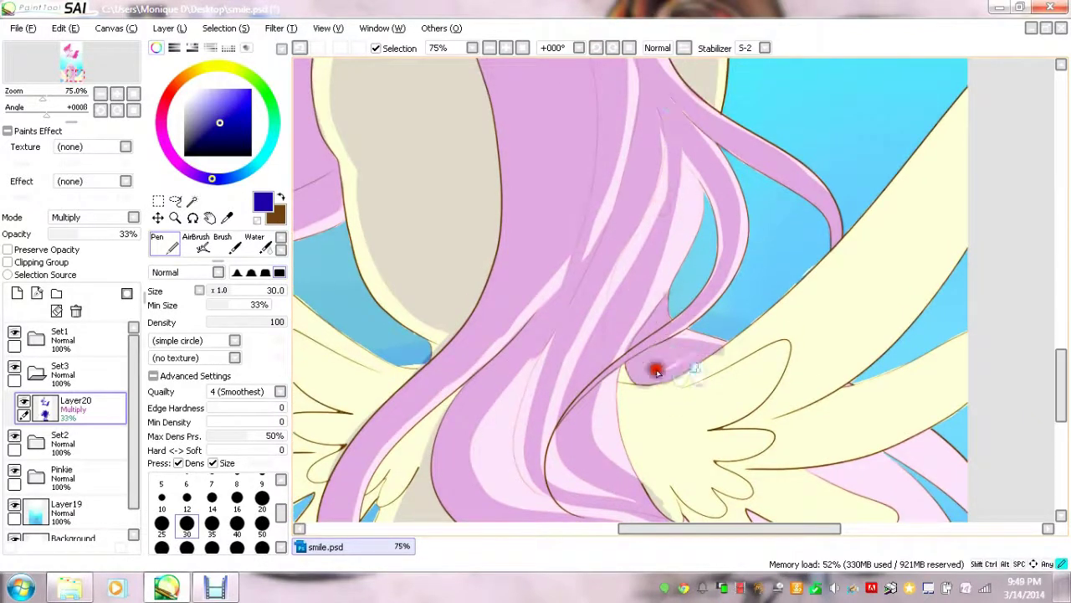
pyautogui.moveTo(715, 366); pyautogui.dragTo(757, 412)
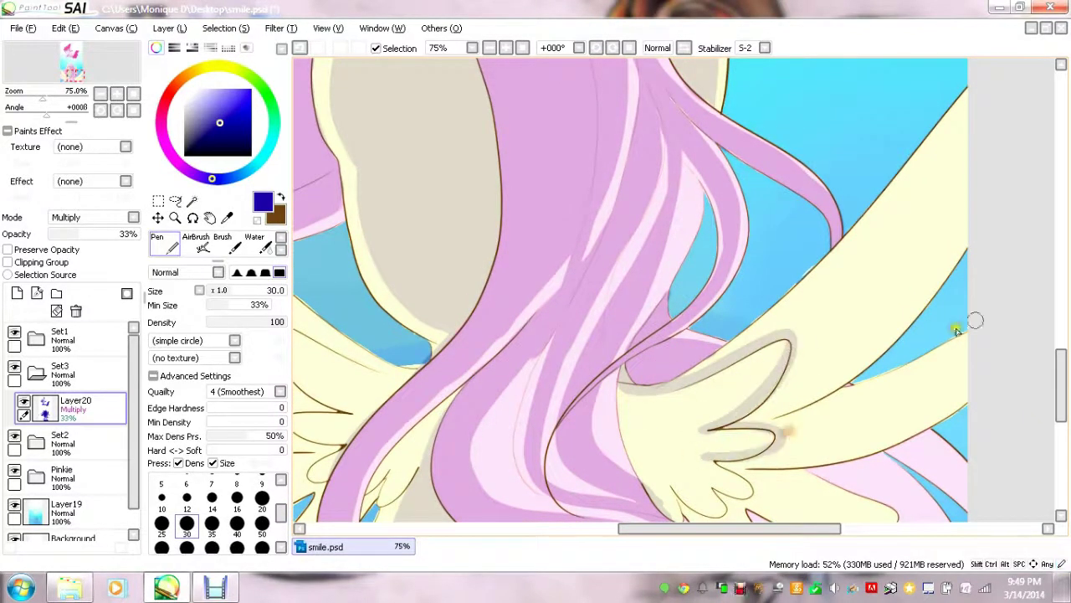
pyautogui.scroll(-2, 957, 331)
pyautogui.scroll(-2, 664, 374)
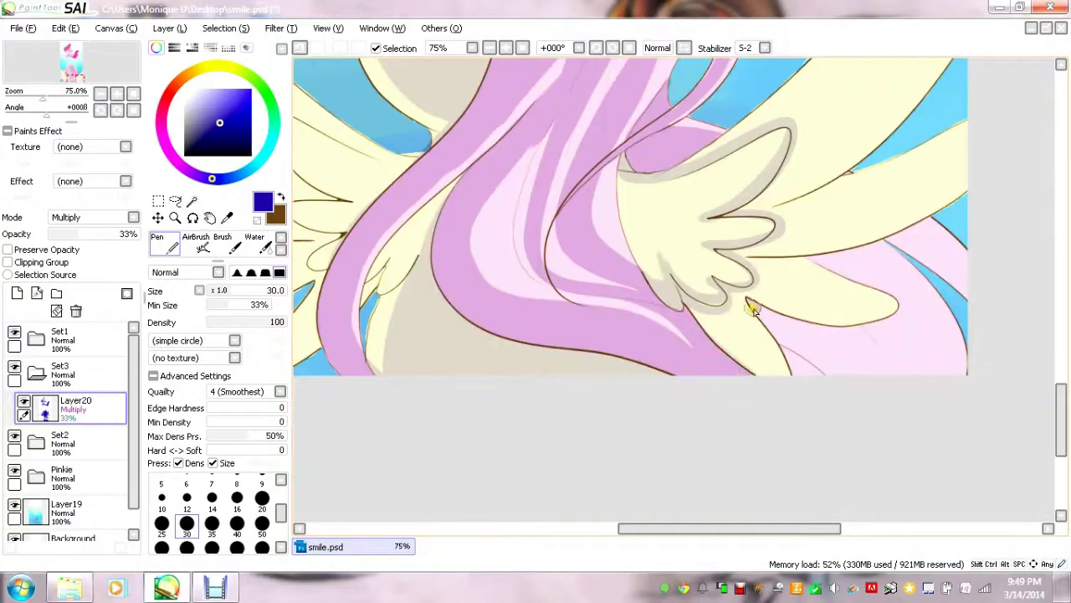
# Shade the wing's lower edge and cream feathers grey, darkening the pink hair below the tip.
pyautogui.moveTo(894, 307); pyautogui.dragTo(787, 317)
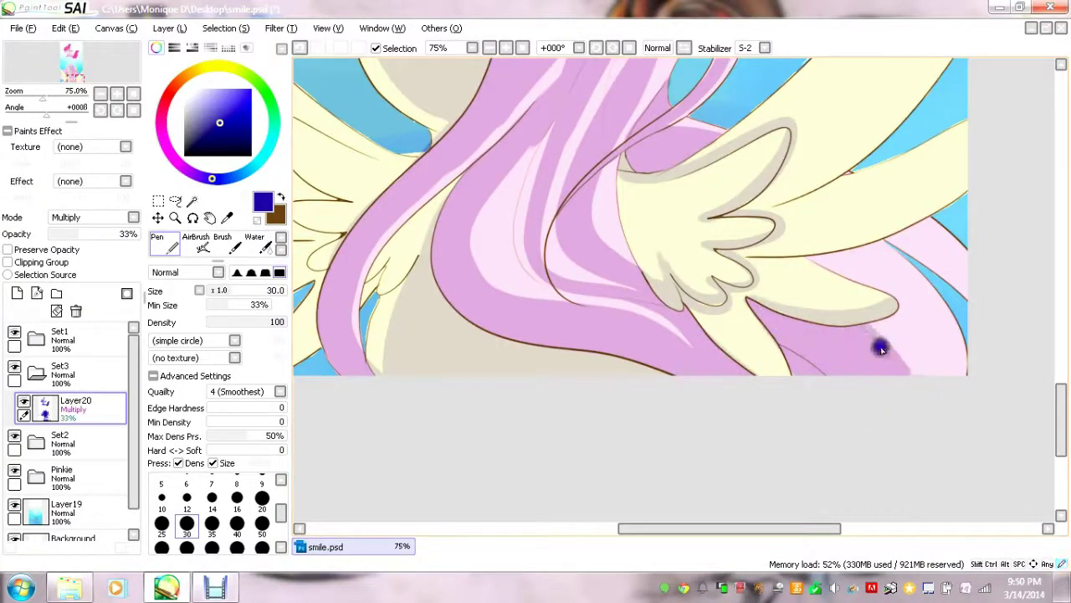
pyautogui.moveTo(885, 313); pyautogui.dragTo(865, 259)
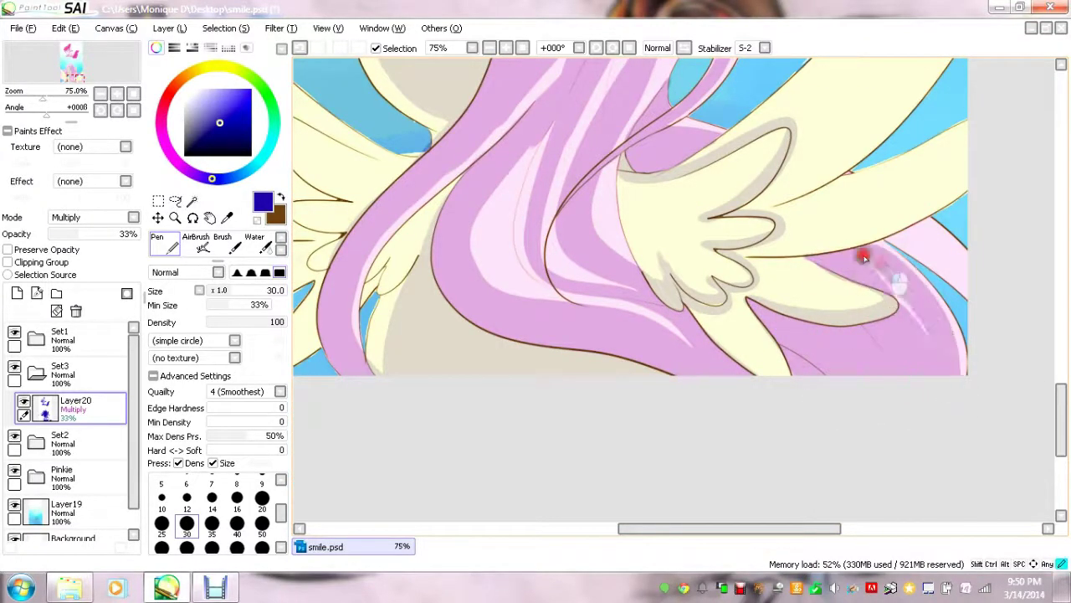
pyautogui.scroll(5, 1059, 371)
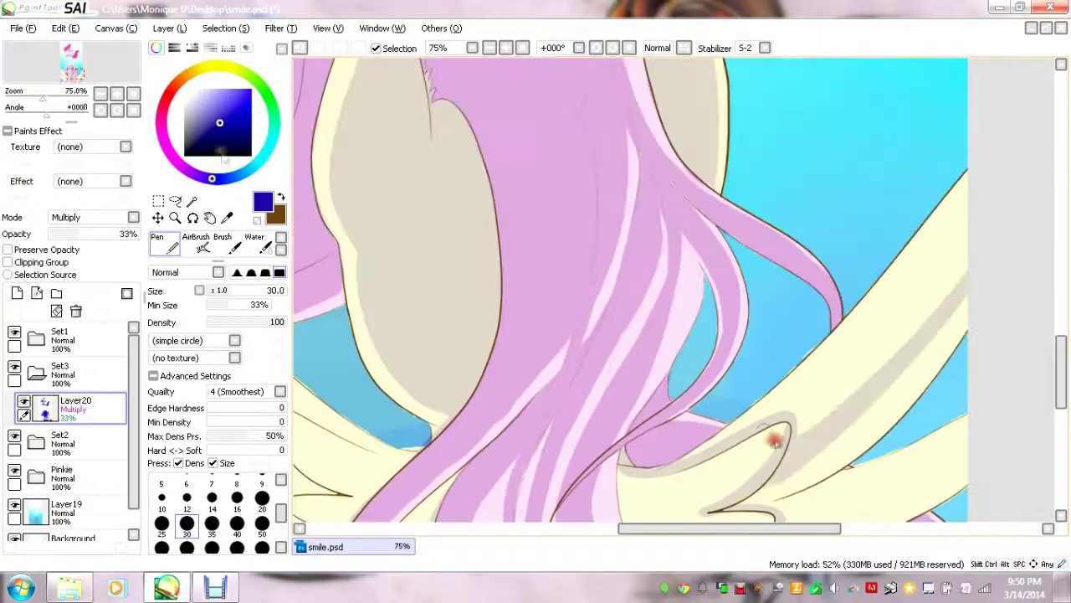
pyautogui.moveTo(776, 442)
pyautogui.mouseDown()
pyautogui.moveTo(889, 378)
pyautogui.moveTo(943, 235)
pyautogui.moveTo(880, 380)
pyautogui.mouseUp()
pyautogui.scroll(-4, 880, 380)
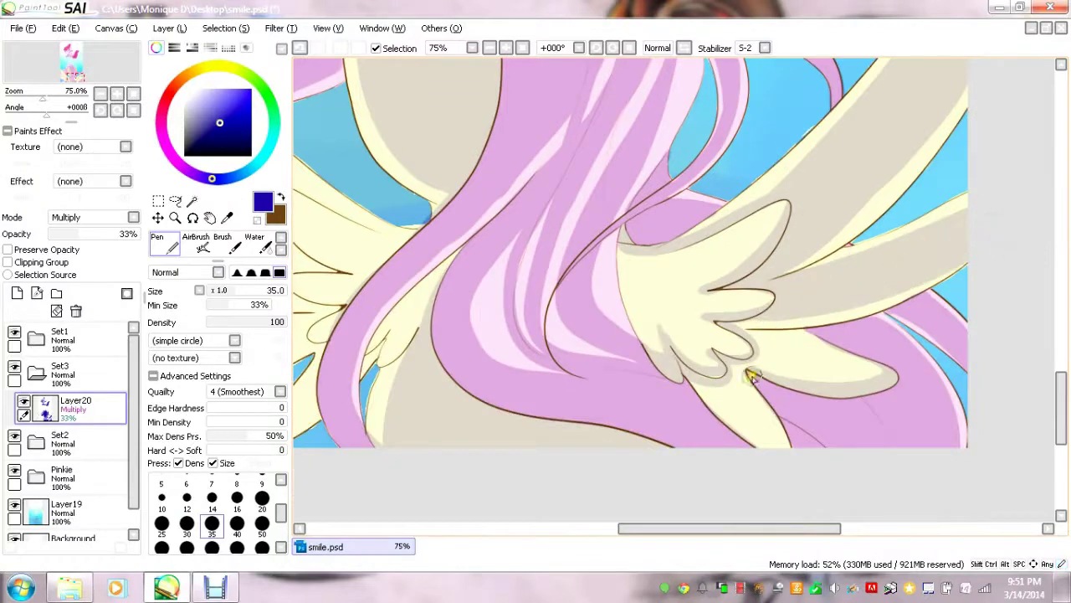
pyautogui.moveTo(748, 375); pyautogui.dragTo(865, 371)
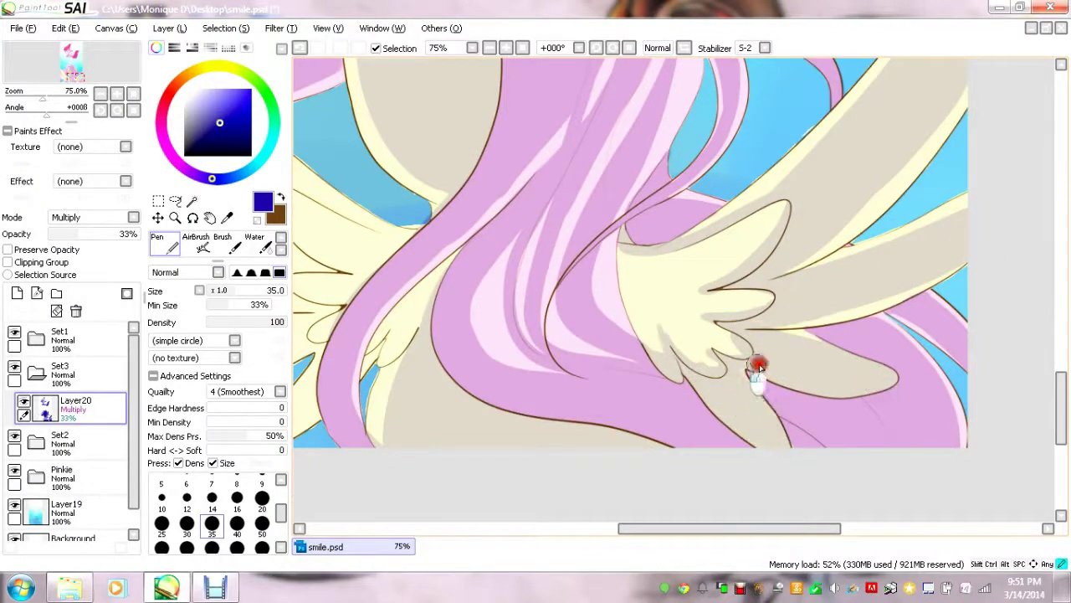
pyautogui.scroll(1, 1057, 385)
pyautogui.hotkey('ctrl', 'z')
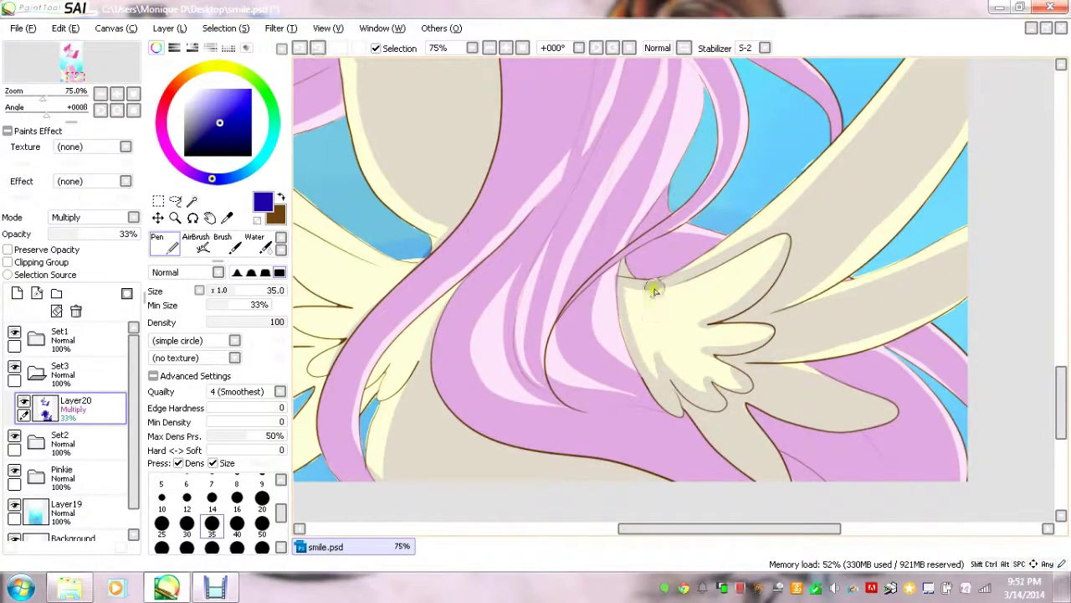
pyautogui.scroll(-1, 747, 317)
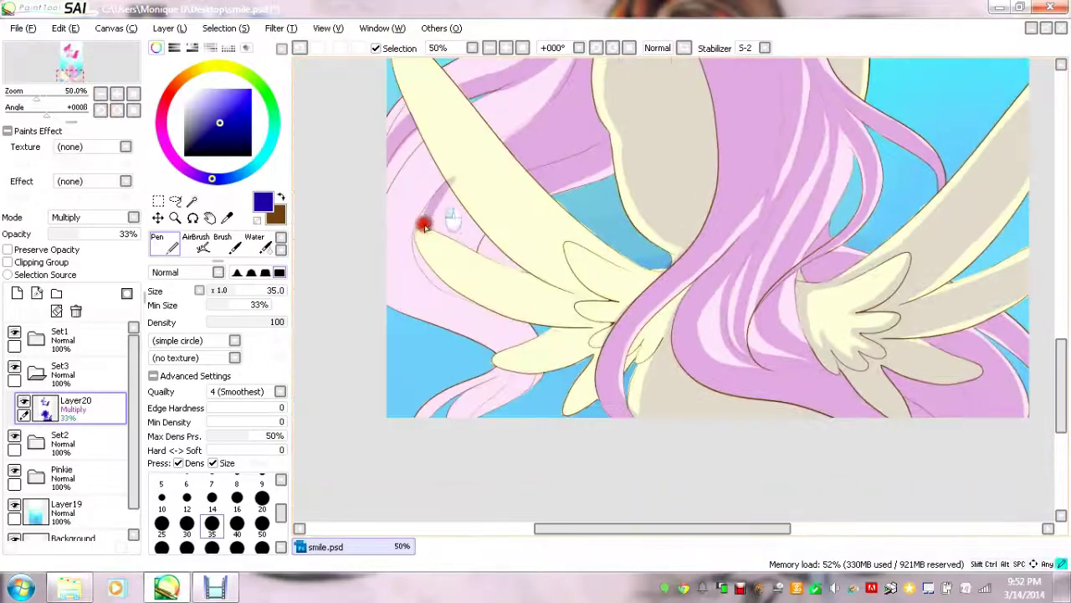
# Shade the upper left wing and small cream feathers grey, erasing spill onto the sky.
pyautogui.moveTo(425, 222)
pyautogui.mouseDown()
pyautogui.moveTo(526, 414)
pyautogui.moveTo(535, 232)
pyautogui.moveTo(581, 105)
pyautogui.mouseUp()
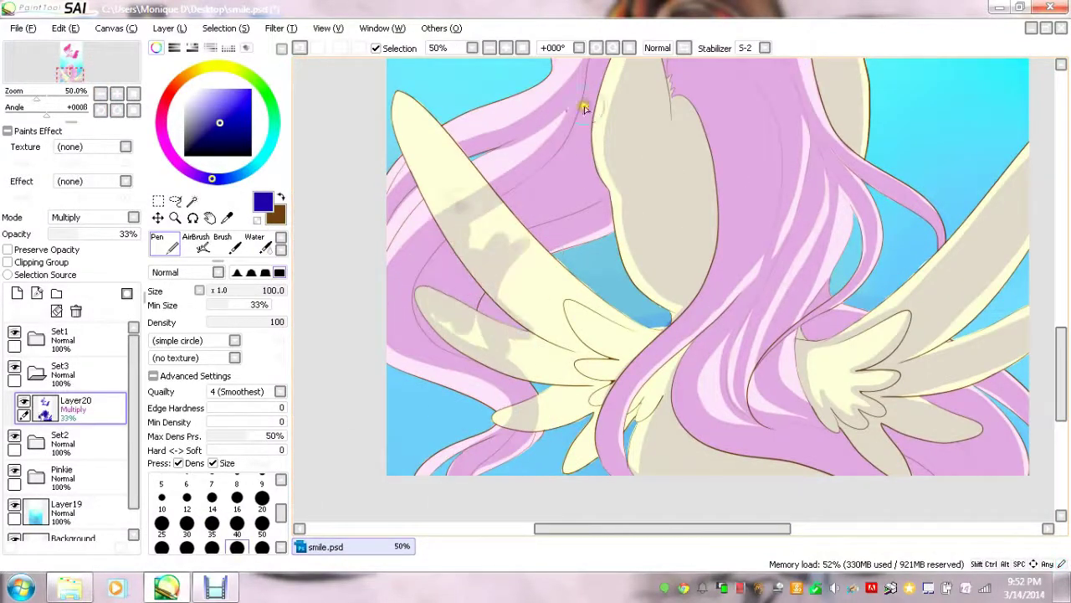
pyautogui.moveTo(436, 251); pyautogui.dragTo(502, 126)
pyautogui.press('e')
pyautogui.moveTo(469, 243)
pyautogui.mouseDown()
pyautogui.moveTo(428, 178)
pyautogui.moveTo(491, 276)
pyautogui.moveTo(527, 246)
pyautogui.moveTo(493, 351)
pyautogui.moveTo(546, 352)
pyautogui.mouseUp()
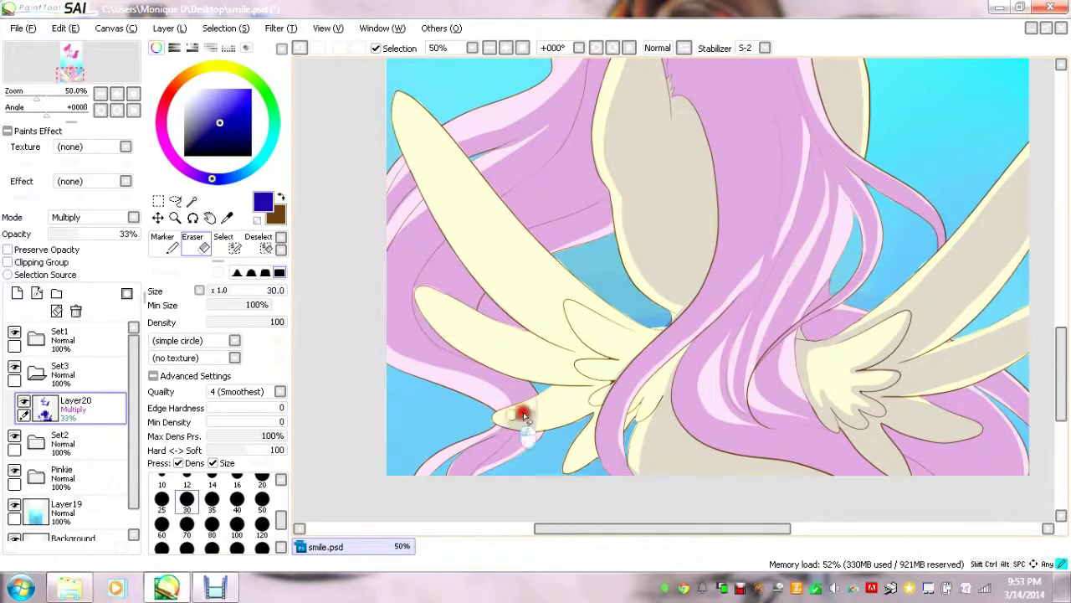
pyautogui.press('n')
pyautogui.moveTo(633, 361)
pyautogui.mouseDown()
pyautogui.moveTo(610, 381)
pyautogui.moveTo(540, 350)
pyautogui.moveTo(641, 318)
pyautogui.mouseUp()
pyautogui.press('e')
pyautogui.moveTo(545, 280); pyautogui.dragTo(573, 251)
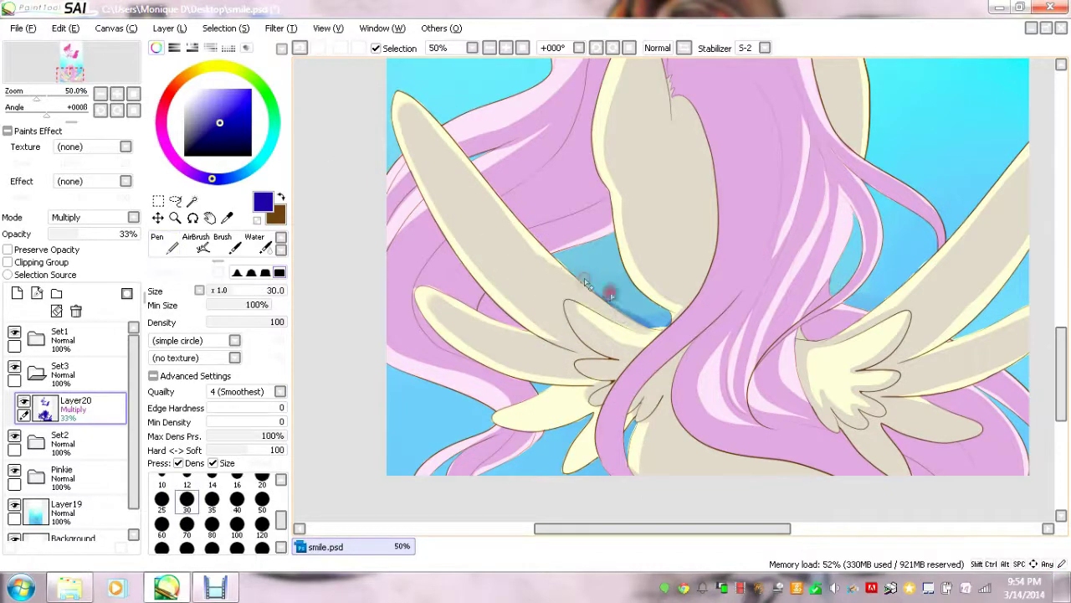
pyautogui.press('n')
pyautogui.moveTo(509, 422); pyautogui.dragTo(590, 441)
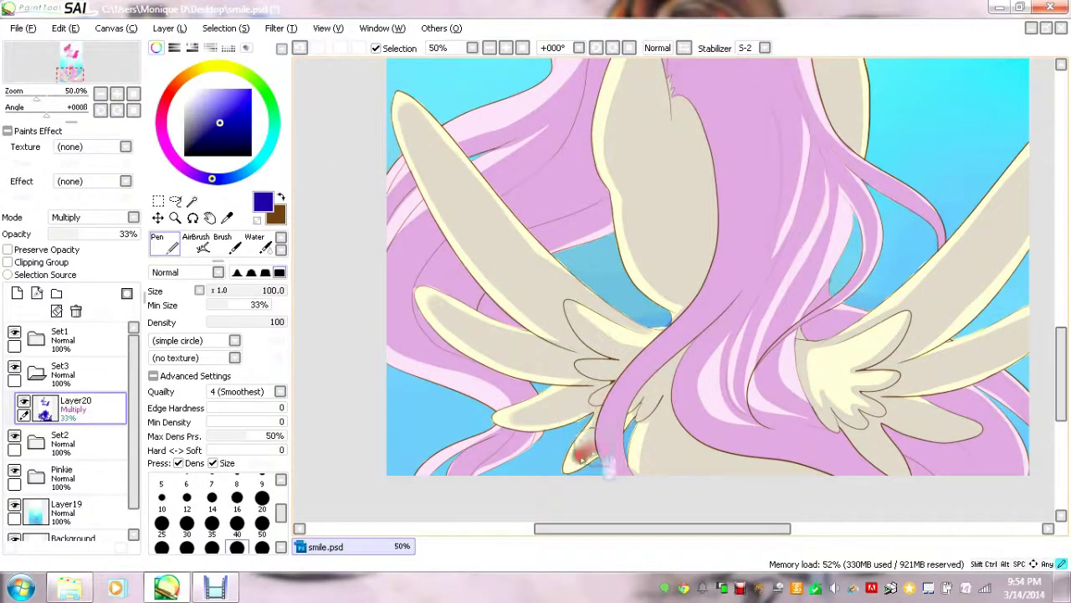
# Paint cyan pupils in both of the grinning pony's eyes.
pyautogui.press('e')
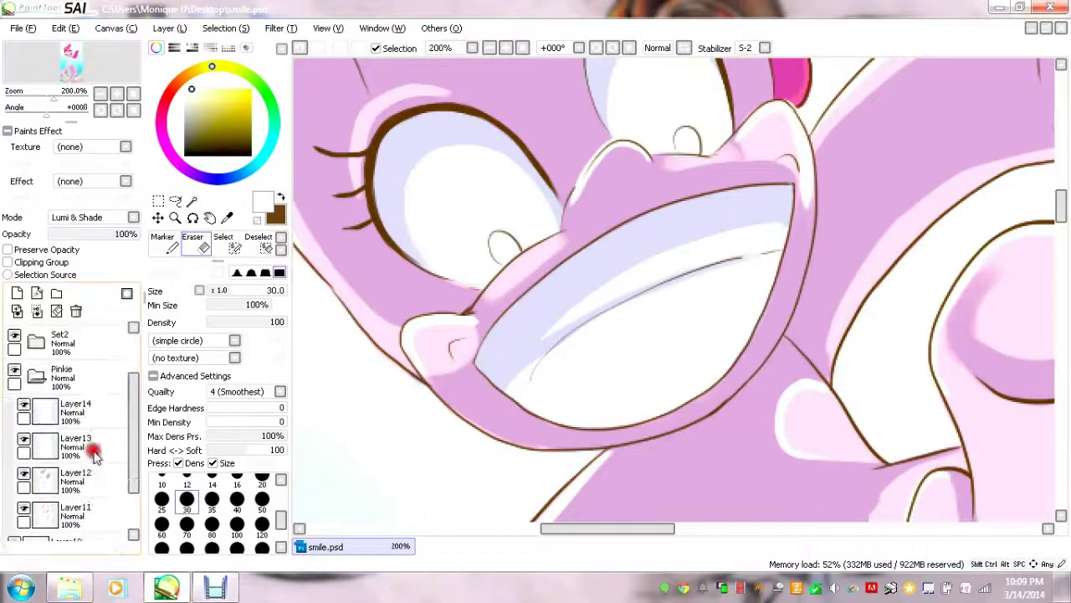
pyautogui.moveTo(494, 238); pyautogui.dragTo(512, 253)
pyautogui.moveTo(680, 132); pyautogui.dragTo(695, 147)
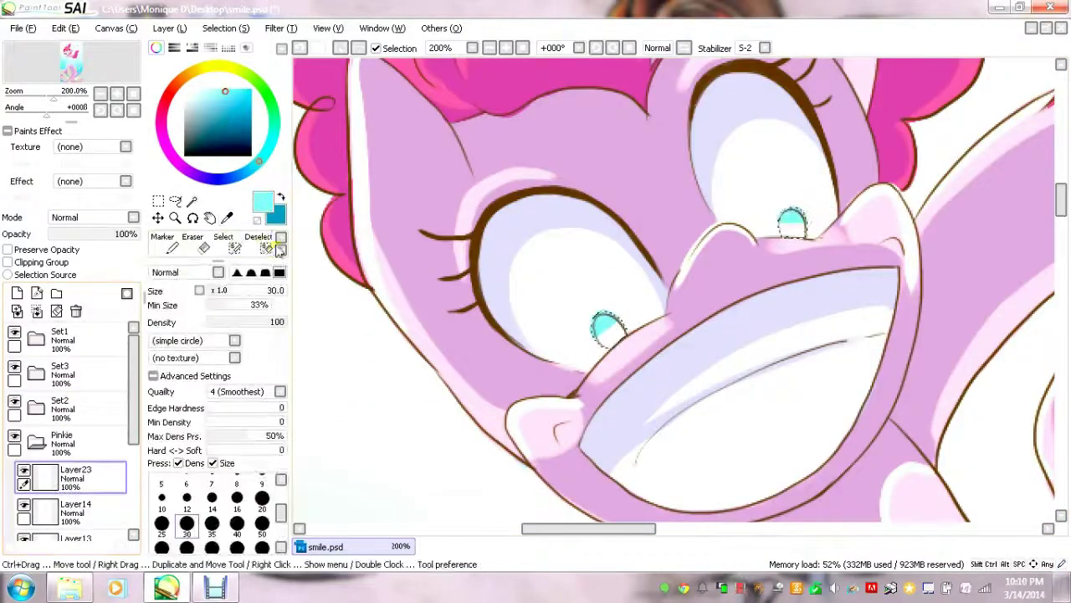
# Swap to white, organize the recent layers under Set4, and select Layer25 for clouds.
pyautogui.press('n')
pyautogui.press('x')
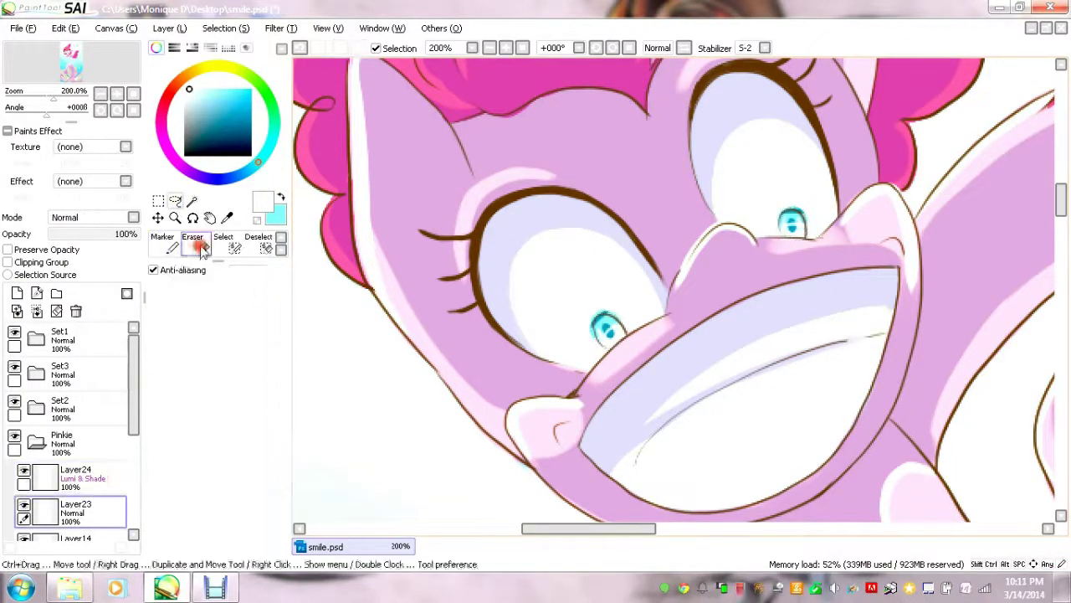
pyautogui.scroll(-6, 372, 379)
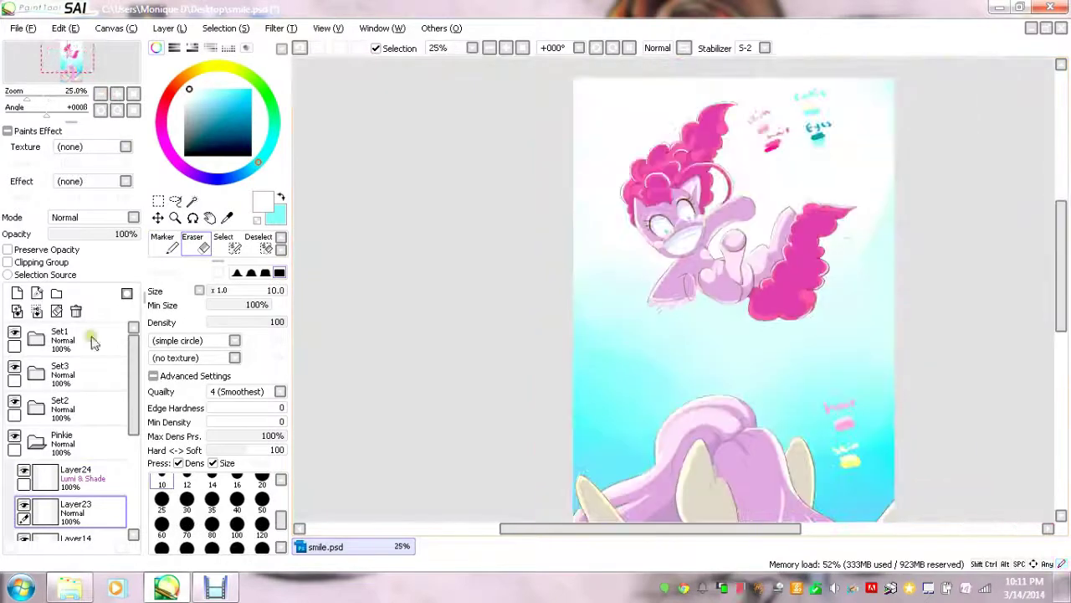
pyautogui.click(76, 339)
pyautogui.press('-')
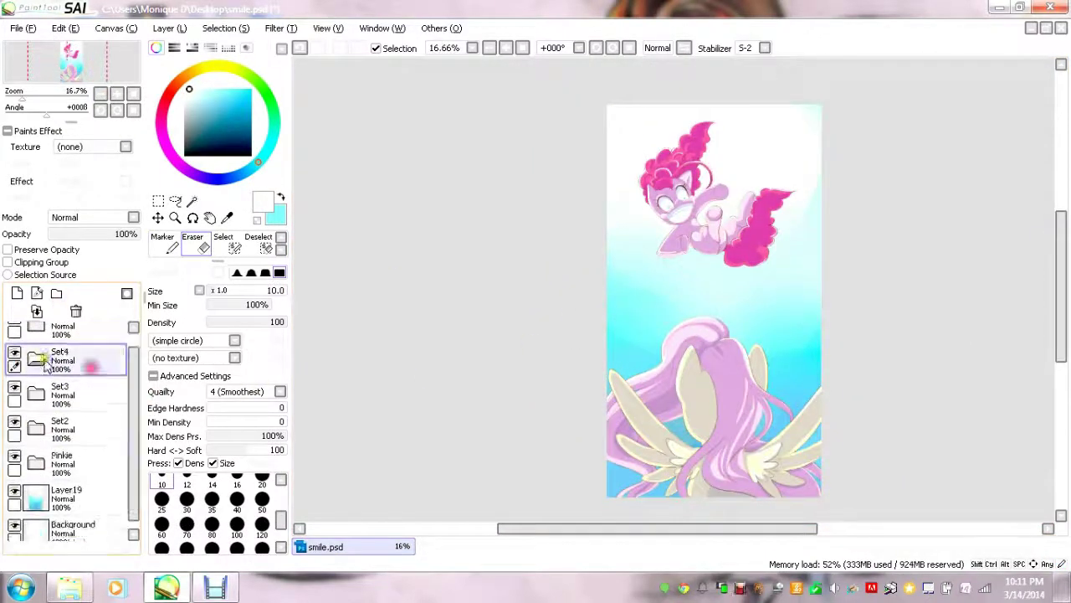
pyautogui.click(226, 245)
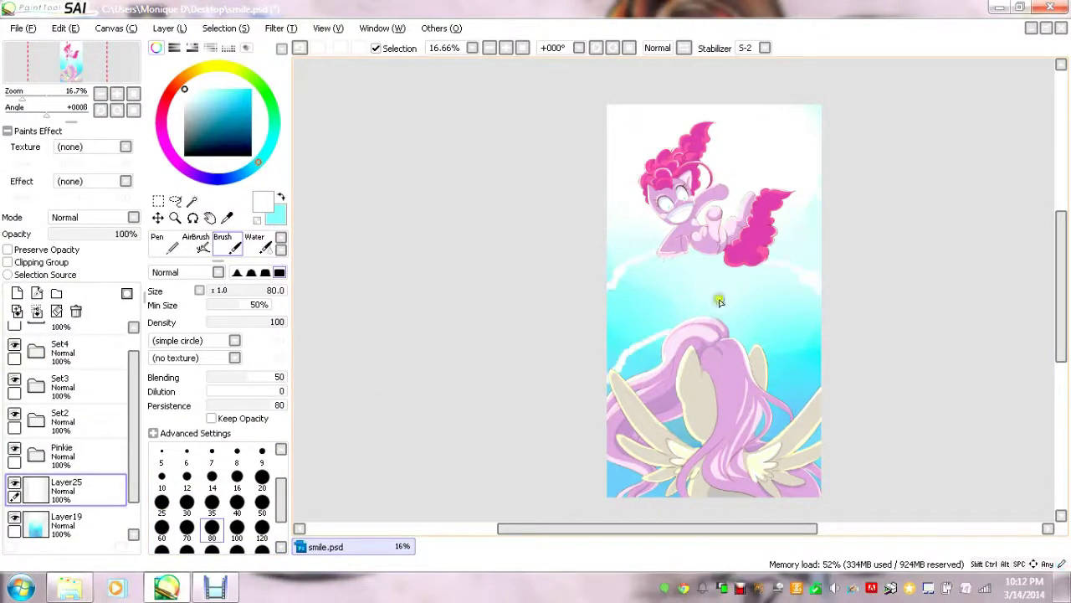
# Add Layer26 and paint a pale-yellow glow near the canvas top with a very large brush.
pyautogui.press('n')
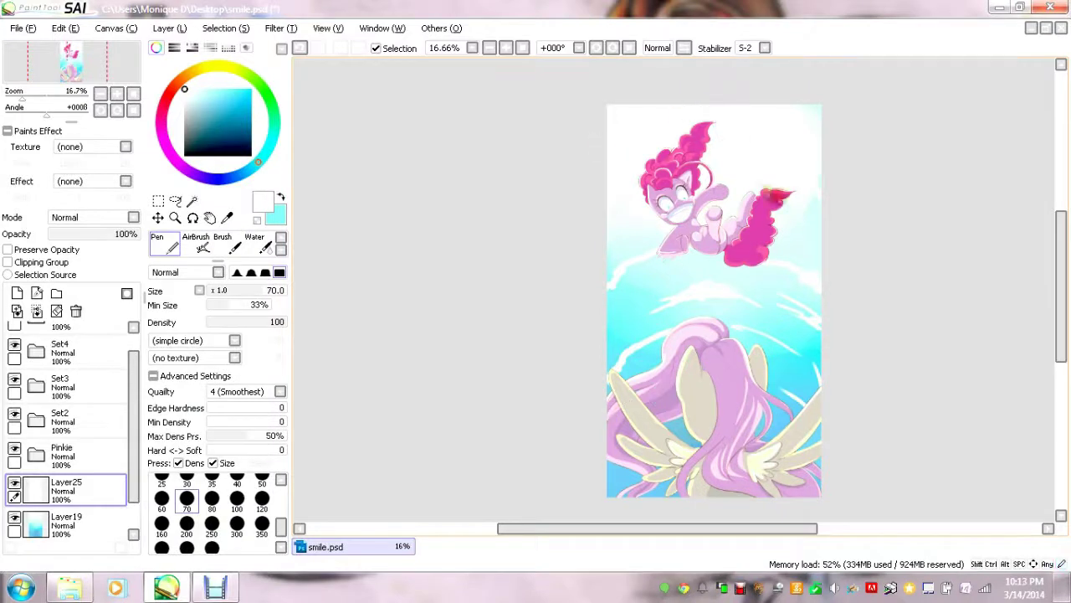
pyautogui.click(16, 293)
pyautogui.click(209, 90)
pyautogui.click(237, 523)
pyautogui.moveTo(716, 199); pyautogui.dragTo(754, 180)
# Blend the yellow glow softly into the sky and set its blending mode back to Normal.
pyautogui.click(92, 216)
pyautogui.click(84, 287)
pyautogui.moveTo(126, 234); pyautogui.dragTo(100, 234)
pyautogui.click(133, 217)
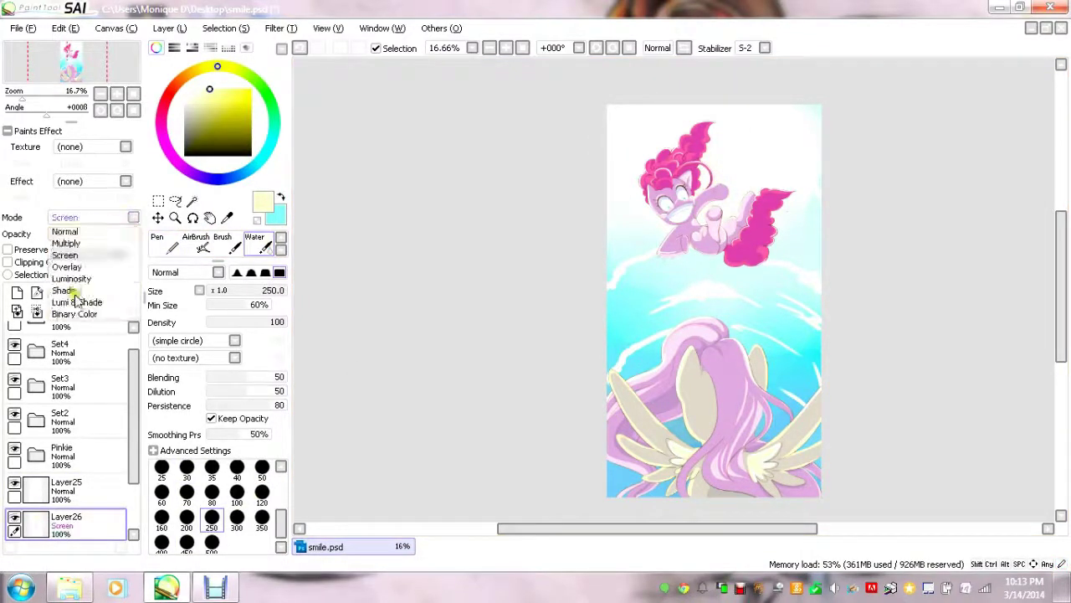
pyautogui.click(75, 313)
pyautogui.click(133, 217)
pyautogui.click(75, 267)
pyautogui.click(134, 217)
pyautogui.click(75, 233)
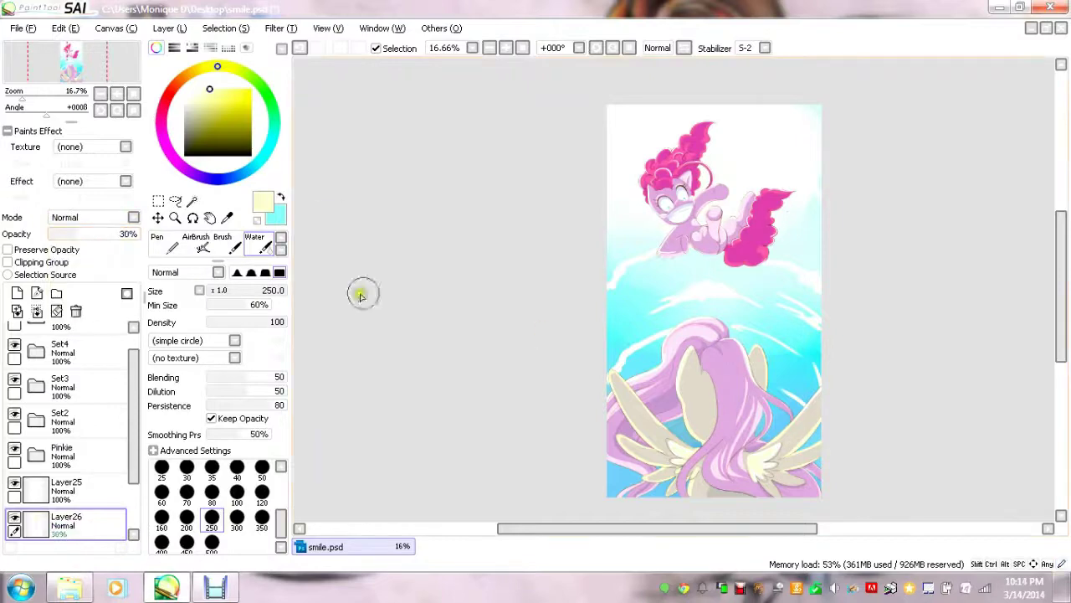
# Return to Layer25 with a smaller brush and paint white cloud streaks across the sky.
pyautogui.scroll(1, 359, 291)
pyautogui.click(67, 487)
pyautogui.click(186, 468)
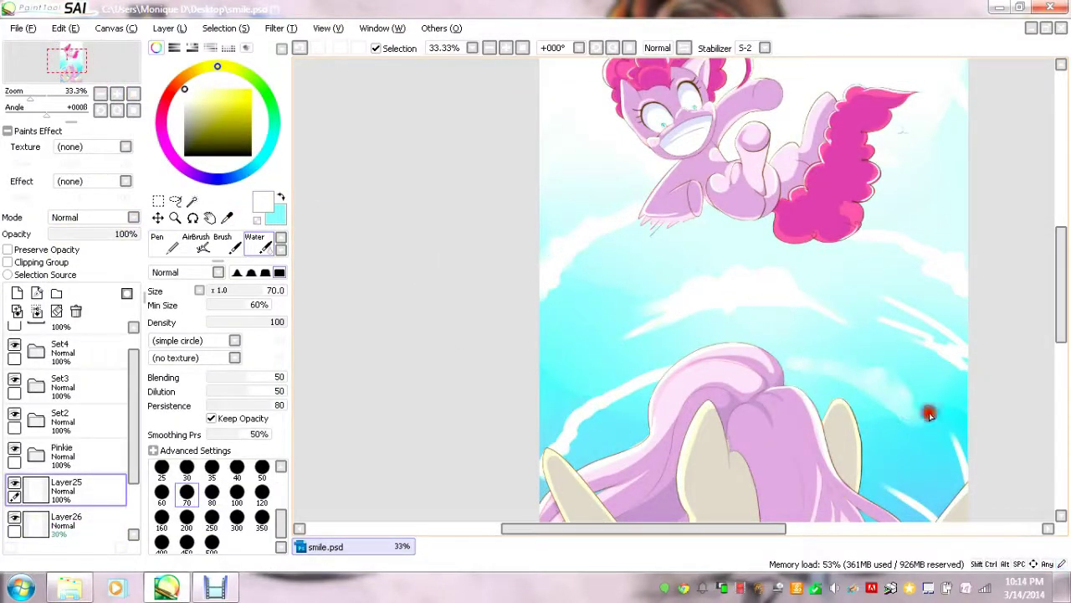
pyautogui.scroll(2, 1025, 247)
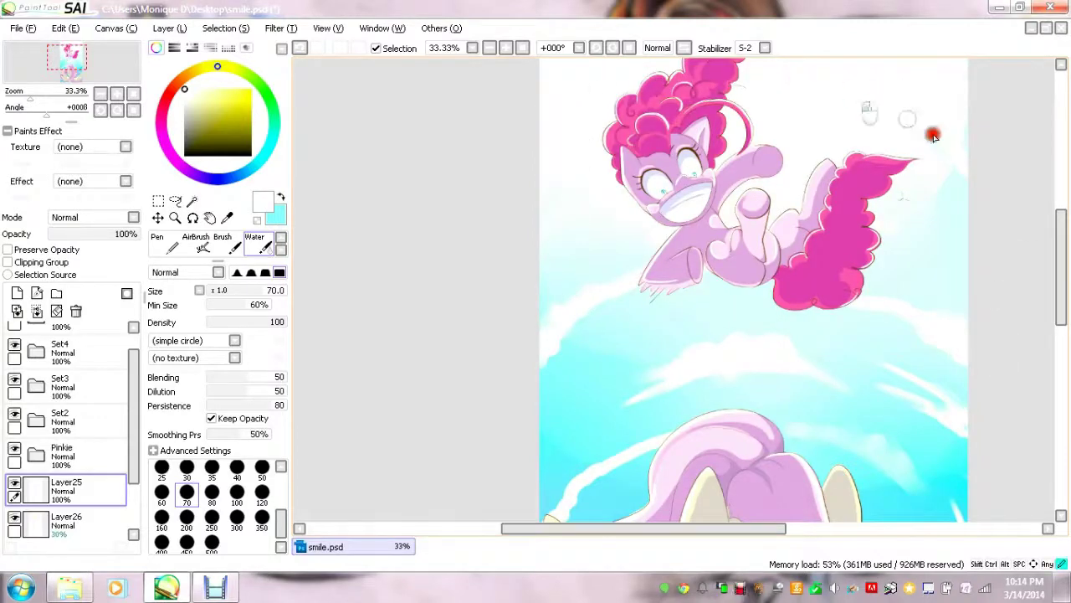
pyautogui.scroll(4, 751, 139)
pyautogui.scroll(-10, 1059, 261)
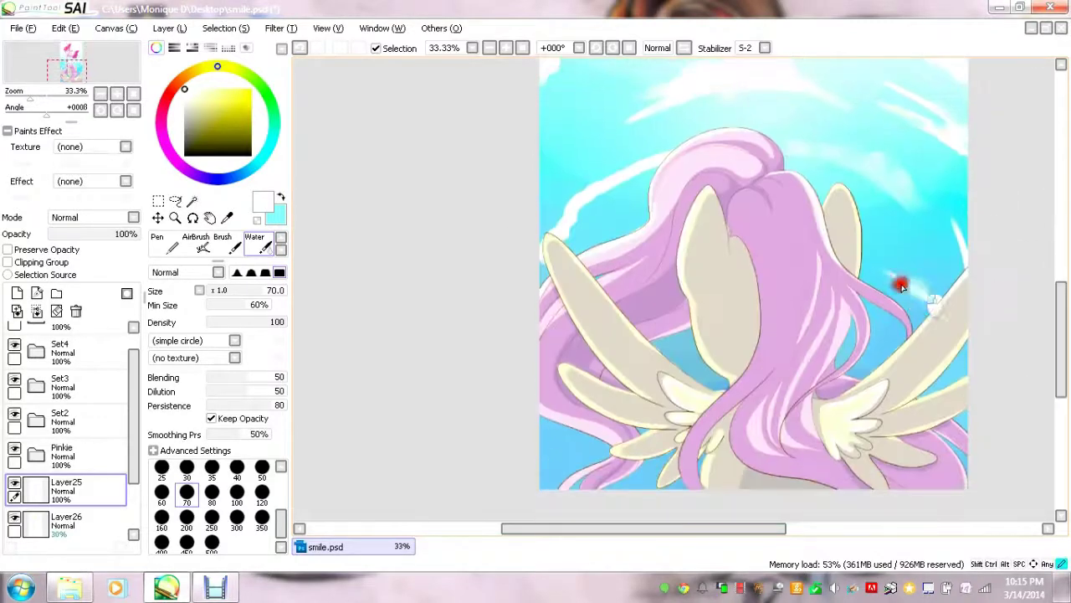
pyautogui.press('-')
pyautogui.press('n')
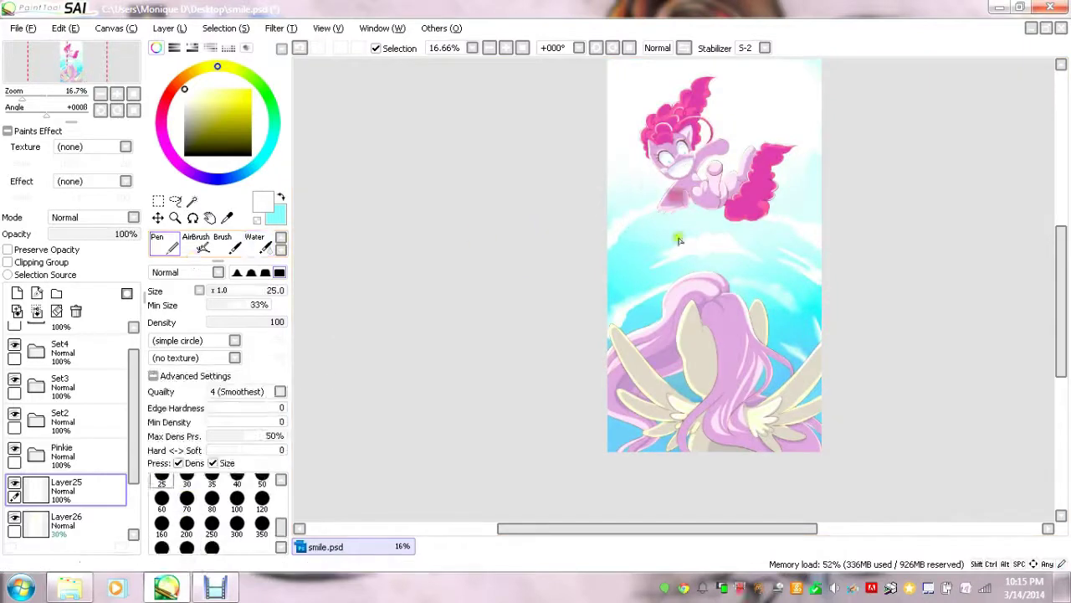
pyautogui.press('c')
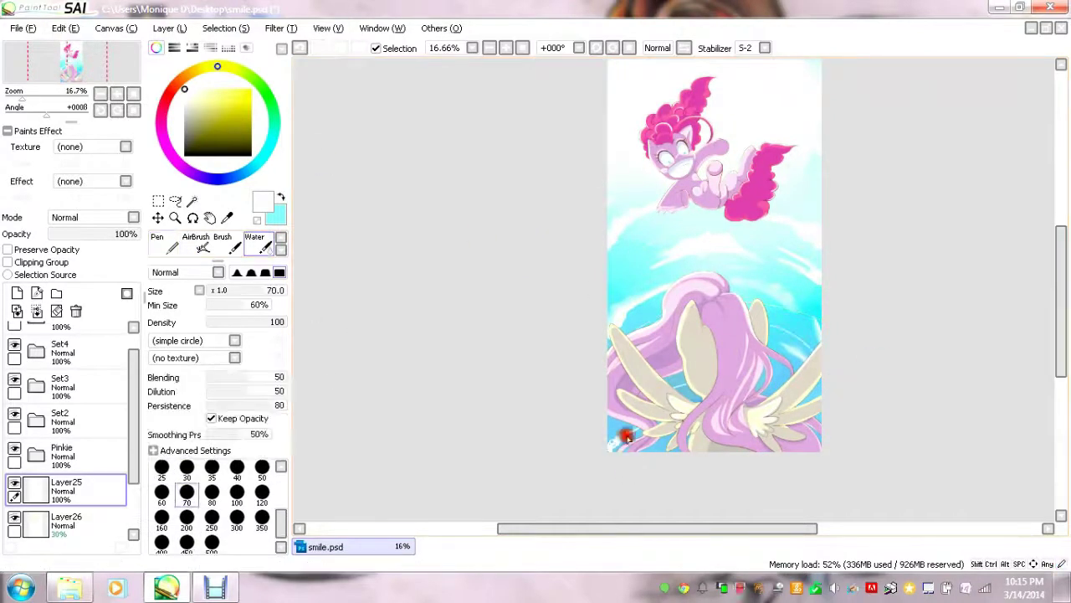
pyautogui.press('+')
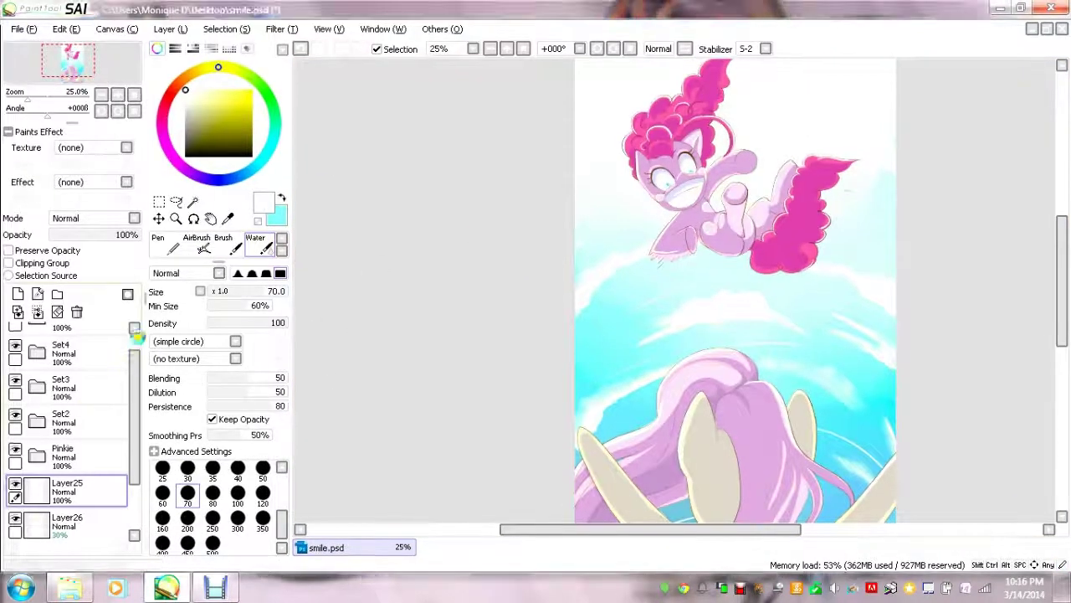
# Paint red blood streaks across the grinning pony's face and beside her mouth.
pyautogui.click(39, 298)
pyautogui.press('+')
pyautogui.press('+')
pyautogui.press('+')
pyautogui.press('+')
pyautogui.press('n')
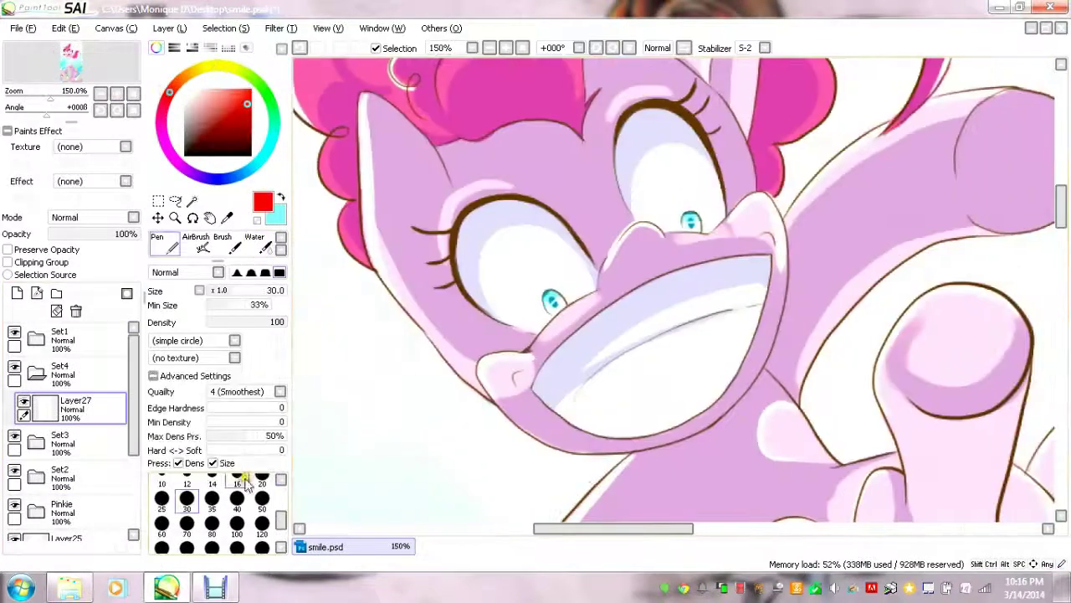
pyautogui.moveTo(655, 246)
pyautogui.mouseDown()
pyautogui.moveTo(963, 117)
pyautogui.moveTo(1055, 97)
pyautogui.mouseUp()
pyautogui.moveTo(629, 256); pyautogui.dragTo(619, 304)
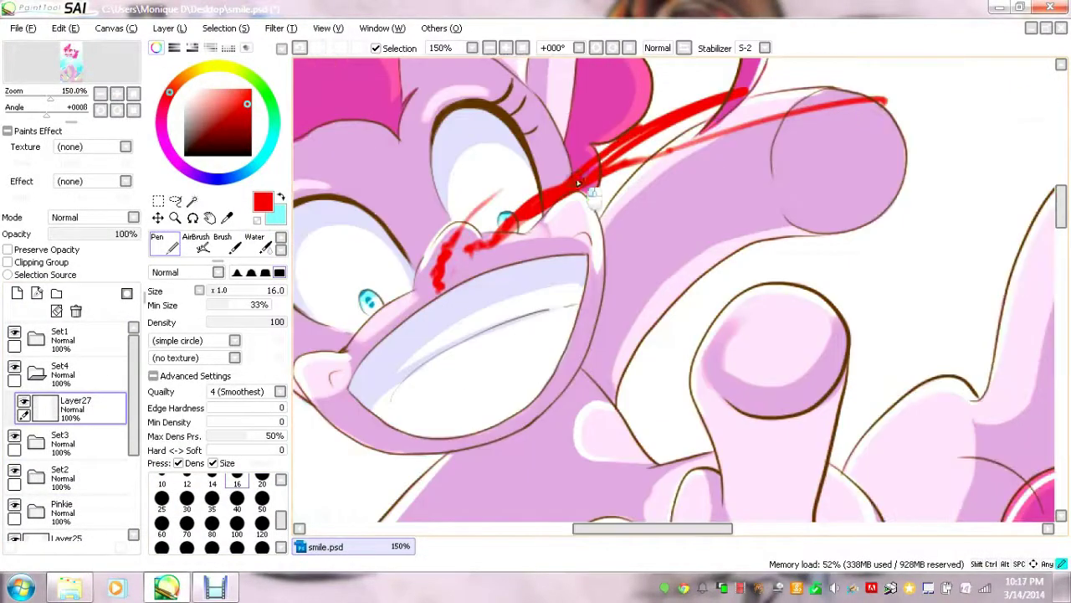
pyautogui.moveTo(653, 209); pyautogui.dragTo(895, 75)
# Move Set4 to the top of the layer stack and transform the red blood strokes.
pyautogui.moveTo(59, 368); pyautogui.dragTo(59, 335)
pyautogui.click(92, 217)
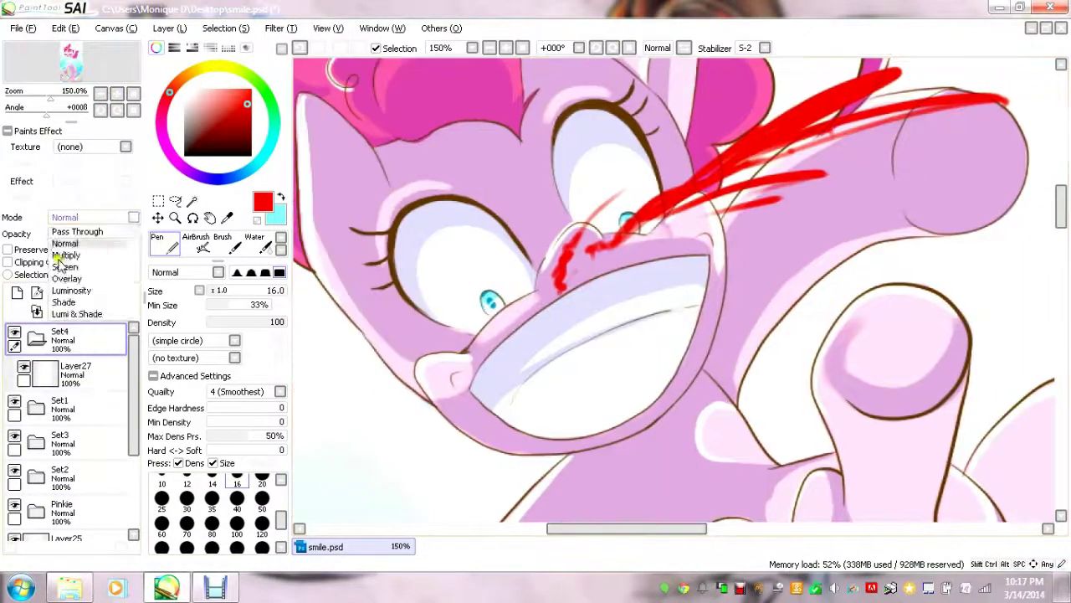
pyautogui.click(64, 243)
pyautogui.hotkey('ctrl', 't')
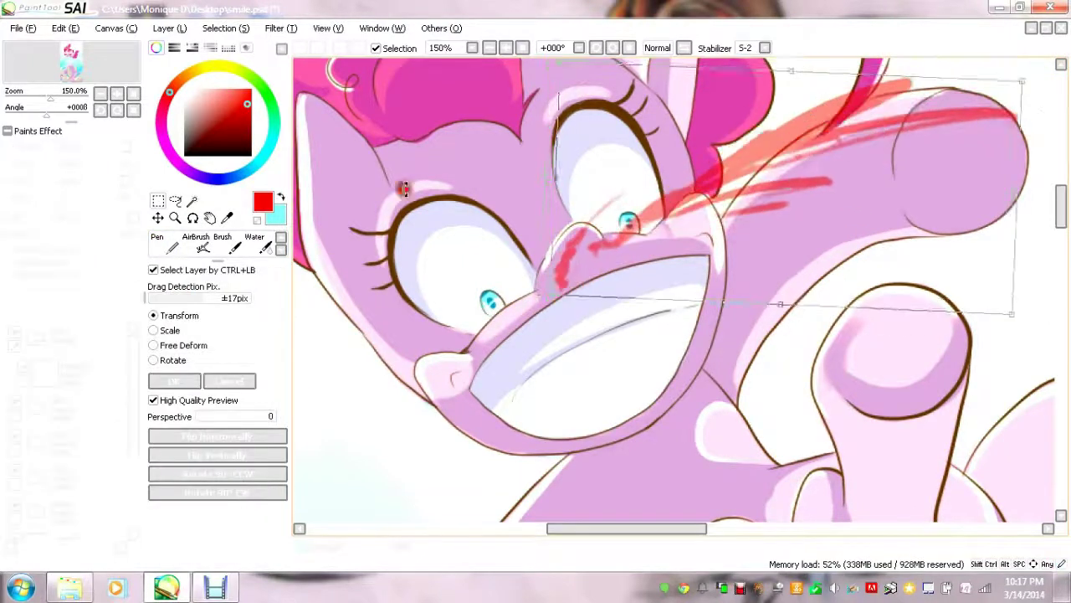
pyautogui.press('Return')
pyautogui.press('e')
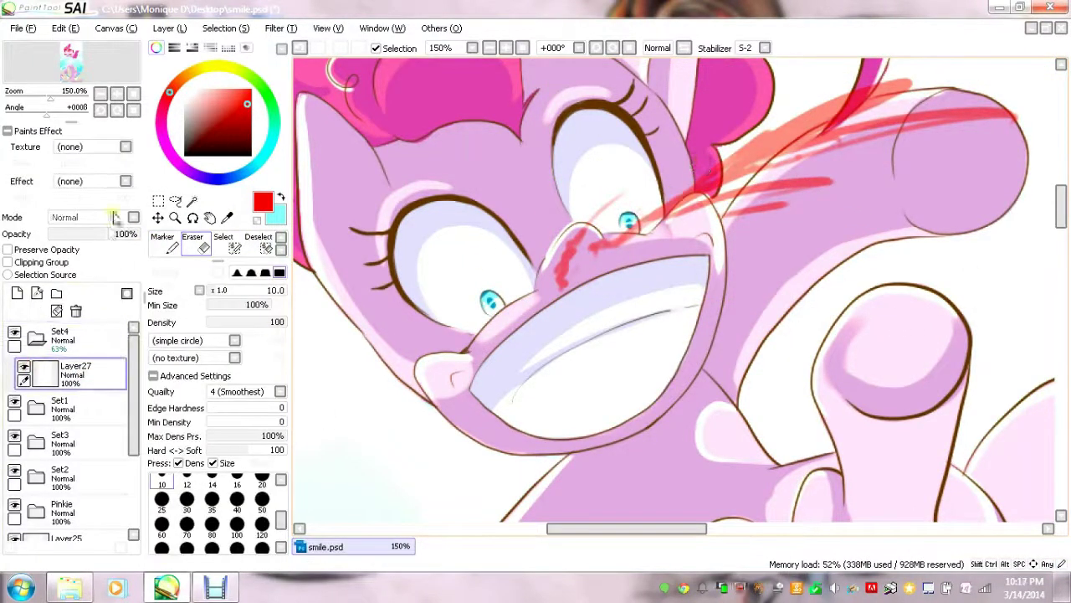
pyautogui.press('n')
# Undo the stray red scribble near the ear and add blood strokes above the left eye.
pyautogui.hotkey('ctrl', 'shift', 'n')
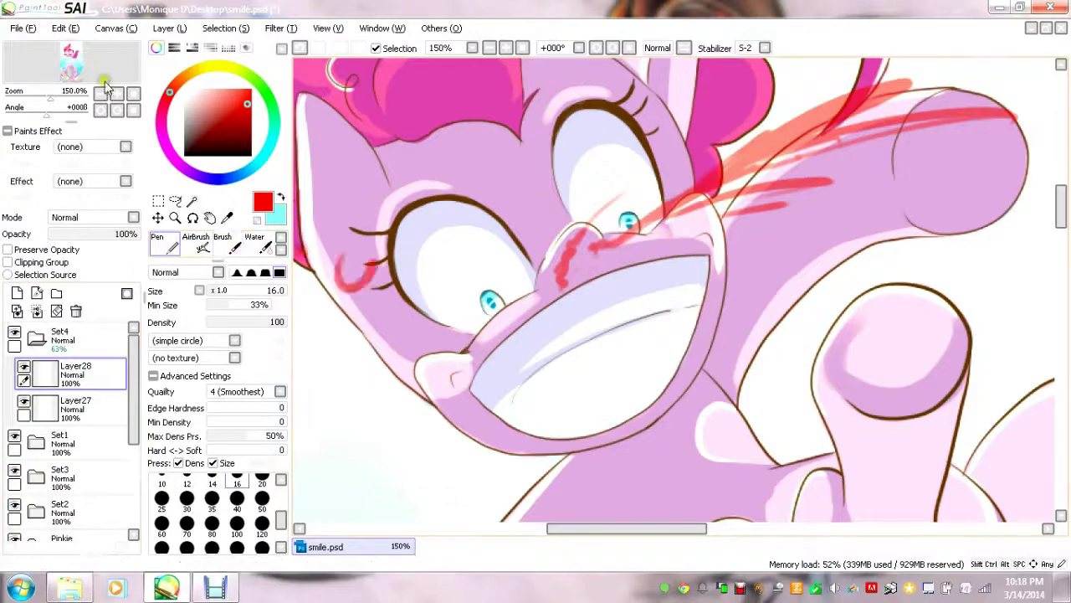
pyautogui.hotkey('ctrl', 'z')
pyautogui.hotkey('ctrl', 'z')
pyautogui.hotkey('ctrl', 'z')
pyautogui.hotkey('ctrl', 'z')
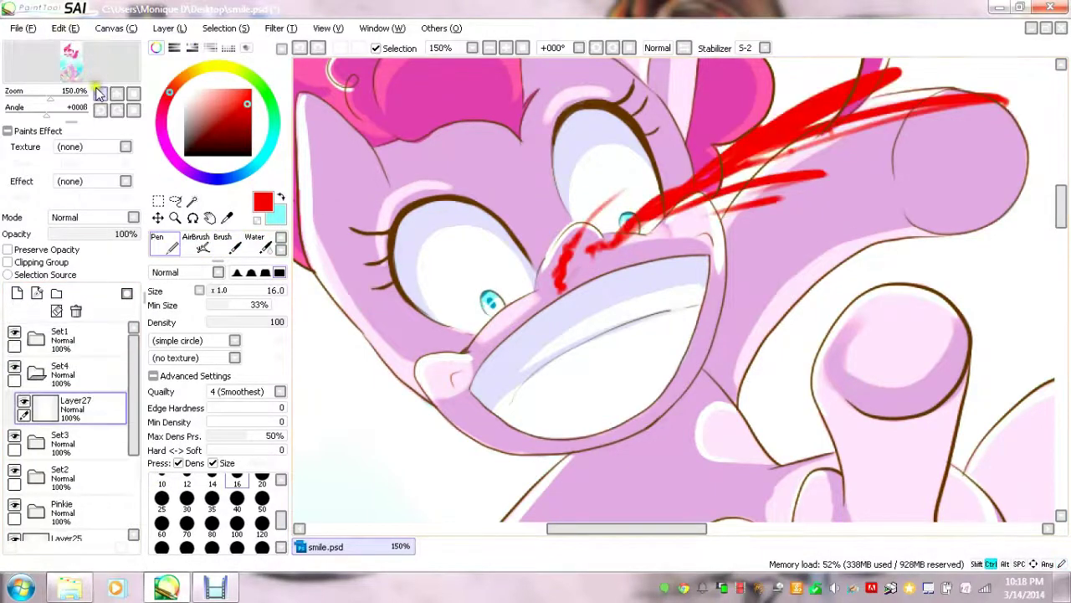
pyautogui.hotkey('ctrl', 'z')
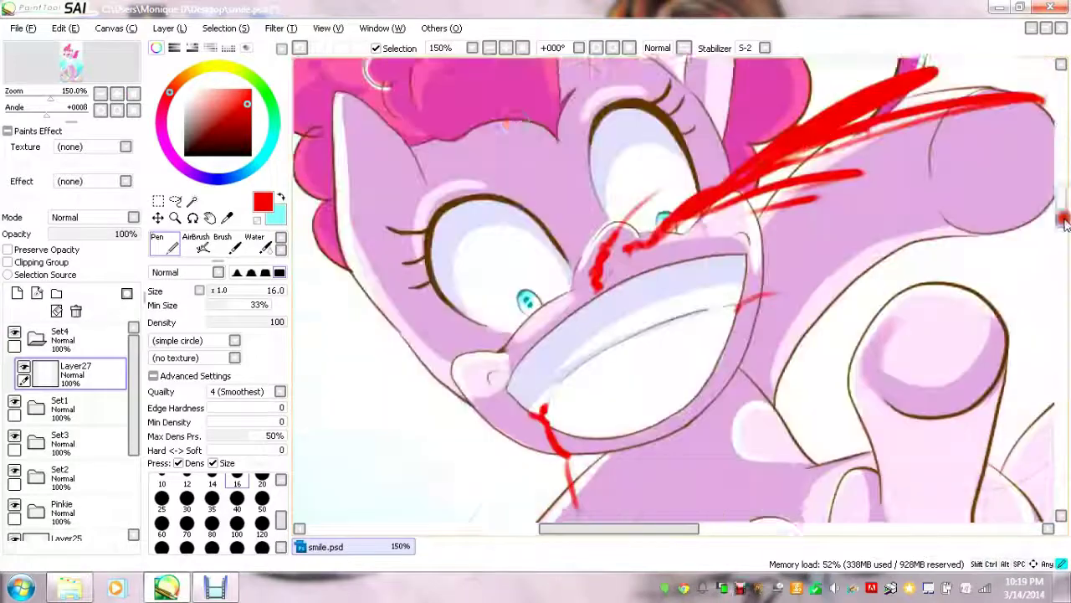
pyautogui.scroll(2, 1064, 221)
pyautogui.moveTo(456, 251); pyautogui.dragTo(429, 219)
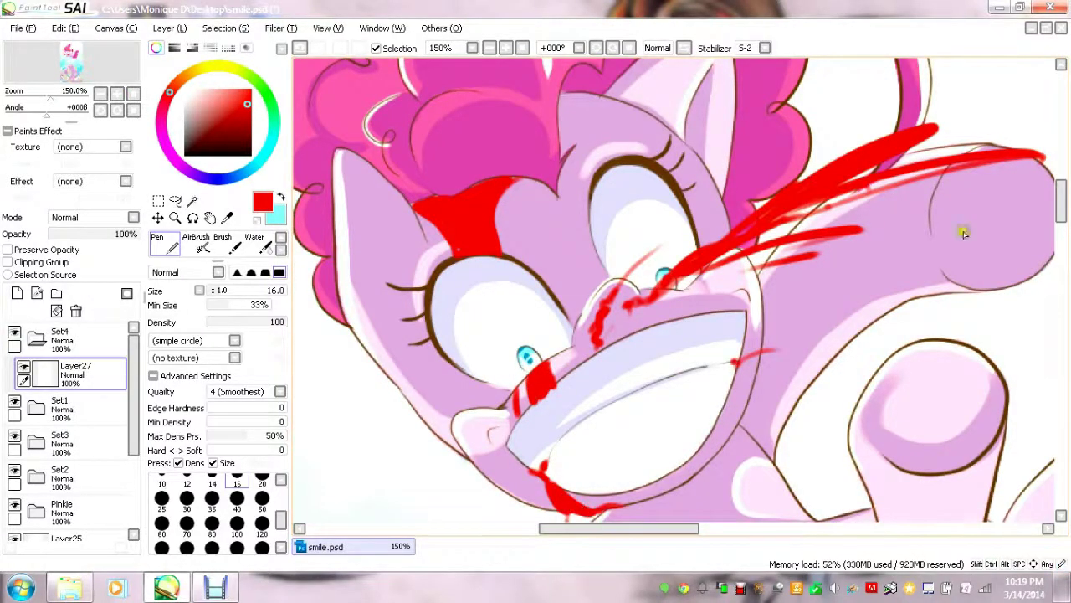
pyautogui.scroll(4, 963, 233)
pyautogui.moveTo(559, 226); pyautogui.dragTo(629, 263)
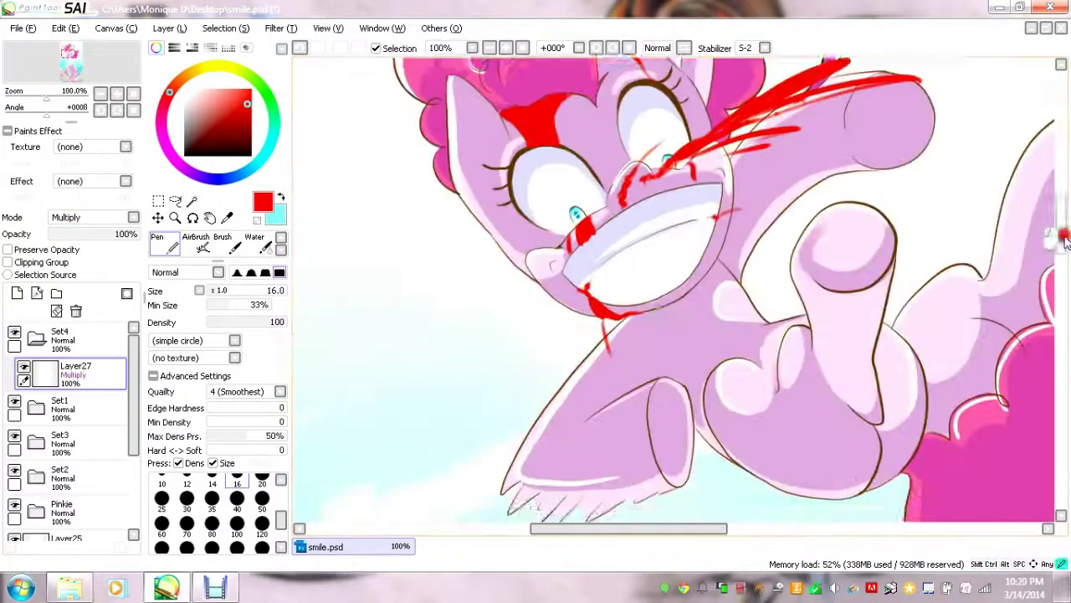
pyautogui.scroll(-5, 690, 399)
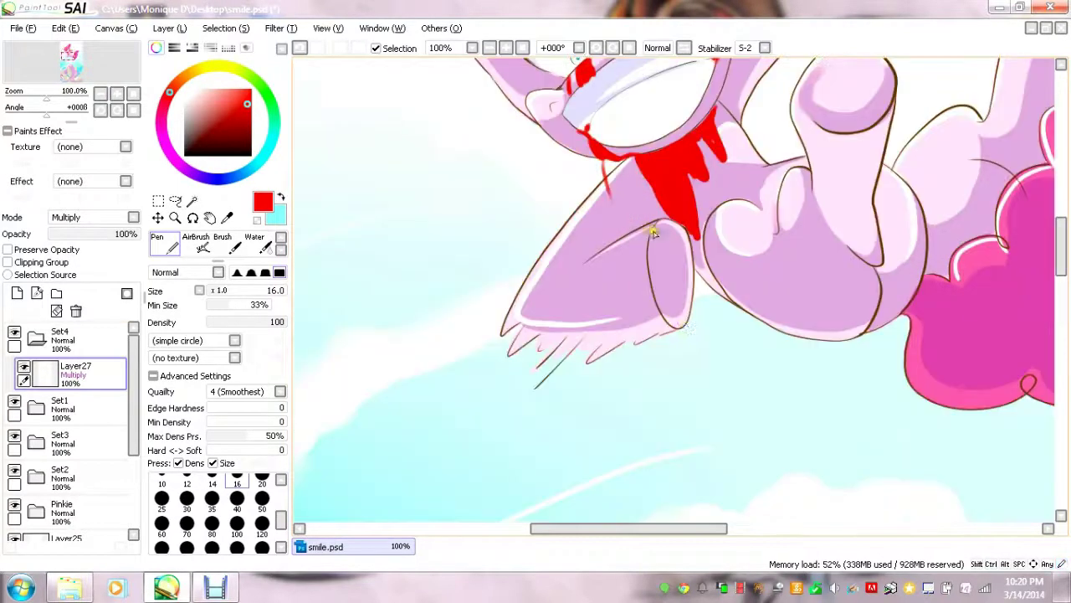
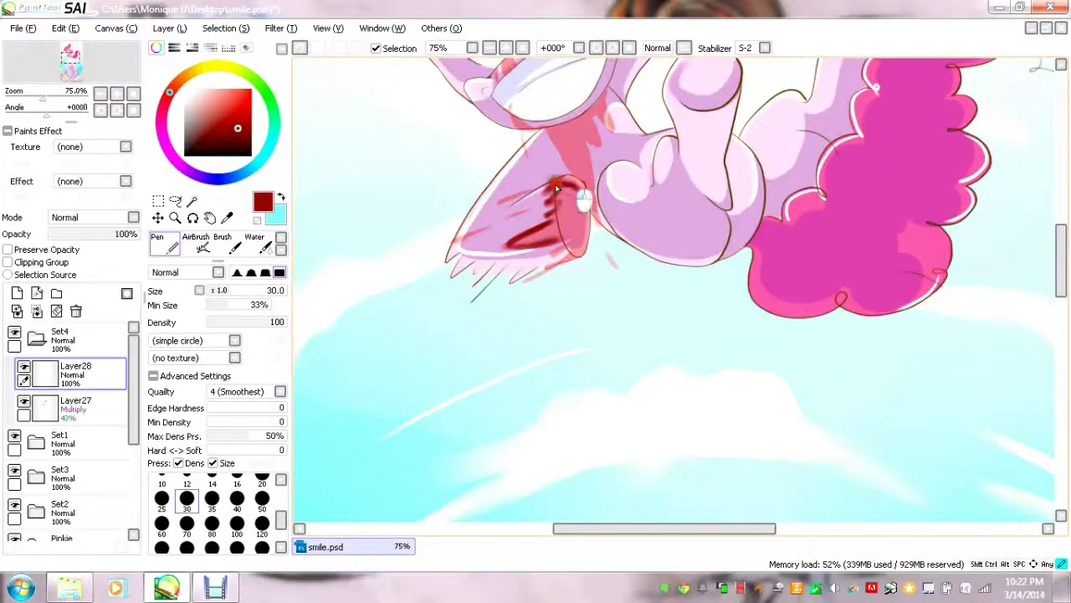
# Darken the red stroke on the wing and blend the wet red paint across the head.
pyautogui.moveTo(557, 189); pyautogui.dragTo(569, 199)
pyautogui.press('b')
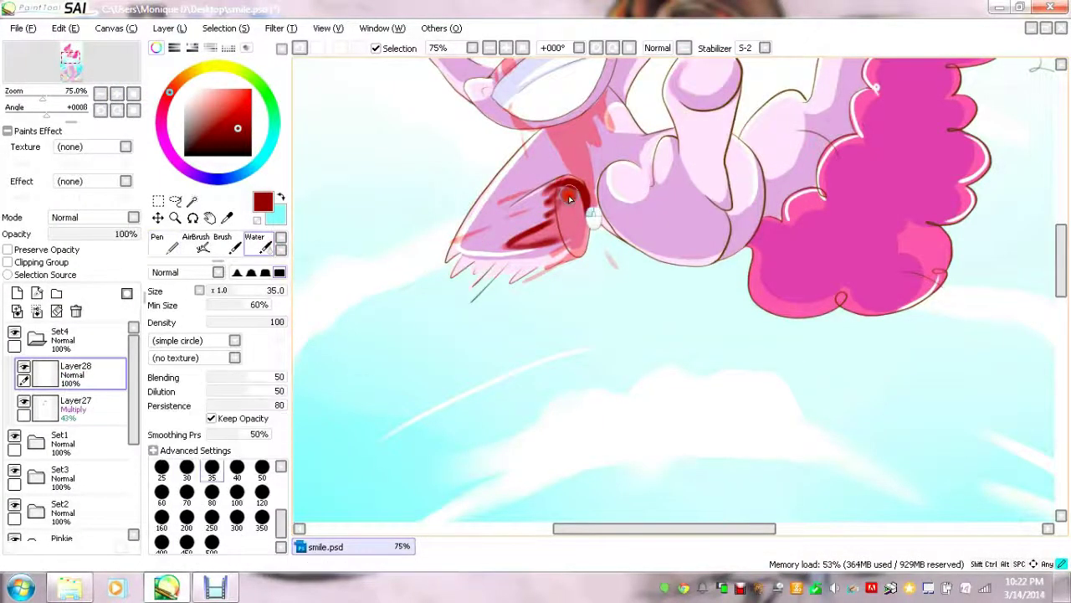
pyautogui.moveTo(1064, 259); pyautogui.dragTo(1064, 243)
pyautogui.moveTo(578, 243); pyautogui.dragTo(602, 297)
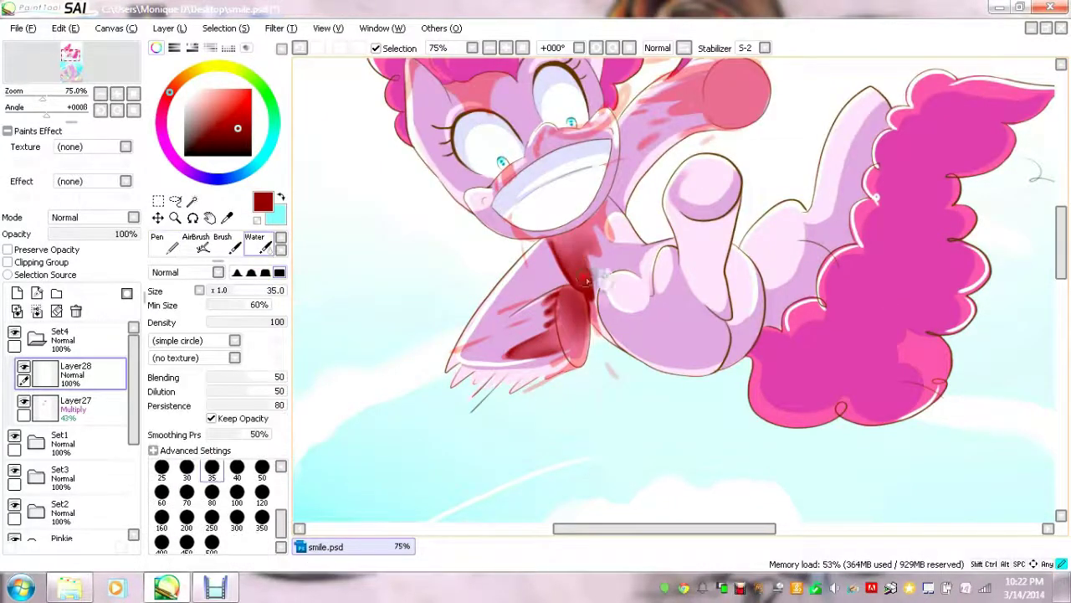
pyautogui.moveTo(457, 80); pyautogui.dragTo(474, 97)
pyautogui.scroll(2, 474, 96)
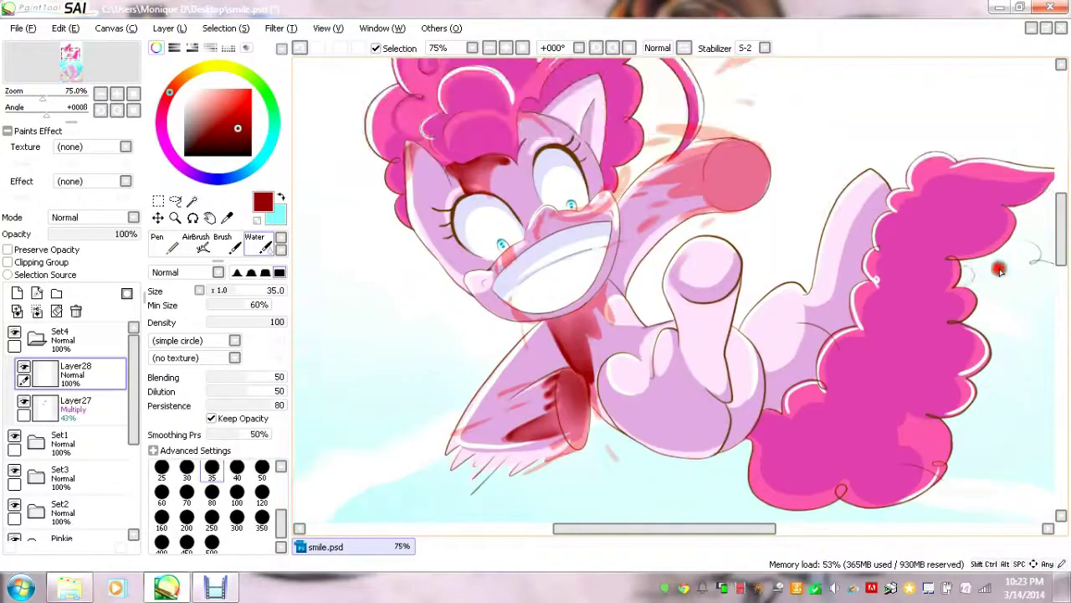
# Paint the raised hoof dark red, then erase and soften strokes on the Layer27 multiply layer.
pyautogui.moveTo(754, 188)
pyautogui.mouseDown()
pyautogui.moveTo(729, 165)
pyautogui.moveTo(653, 134)
pyautogui.mouseUp()
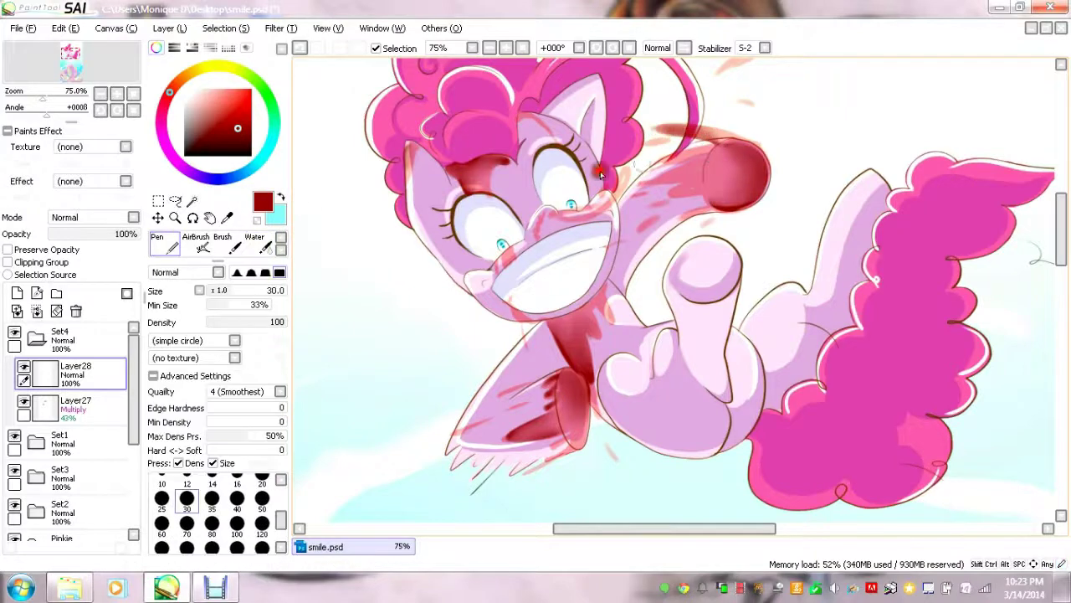
pyautogui.moveTo(712, 167); pyautogui.dragTo(661, 192)
pyautogui.click(199, 244)
pyautogui.click(76, 406)
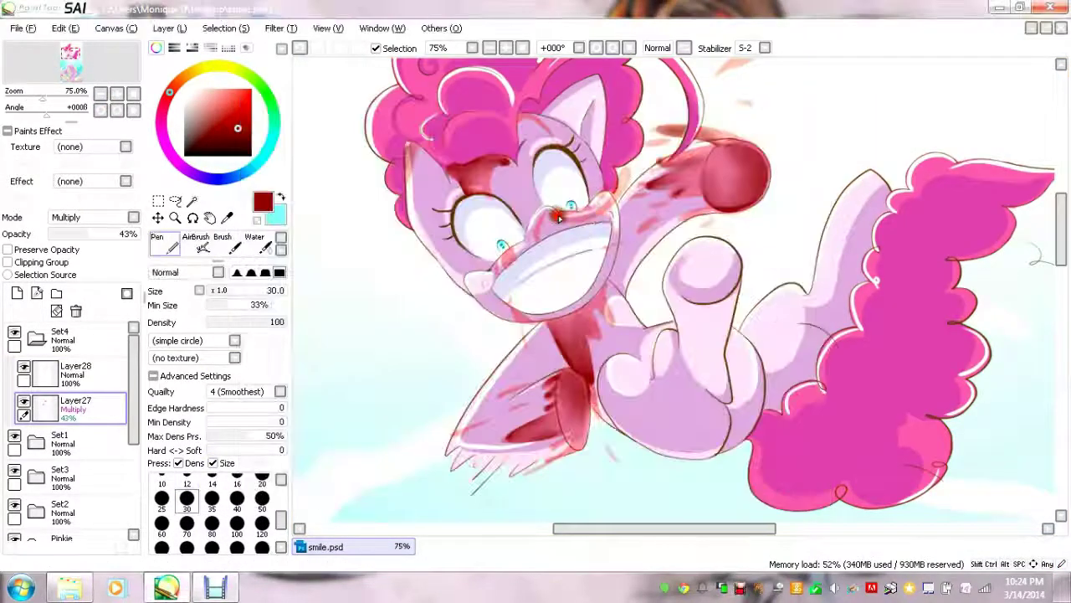
pyautogui.click(254, 243)
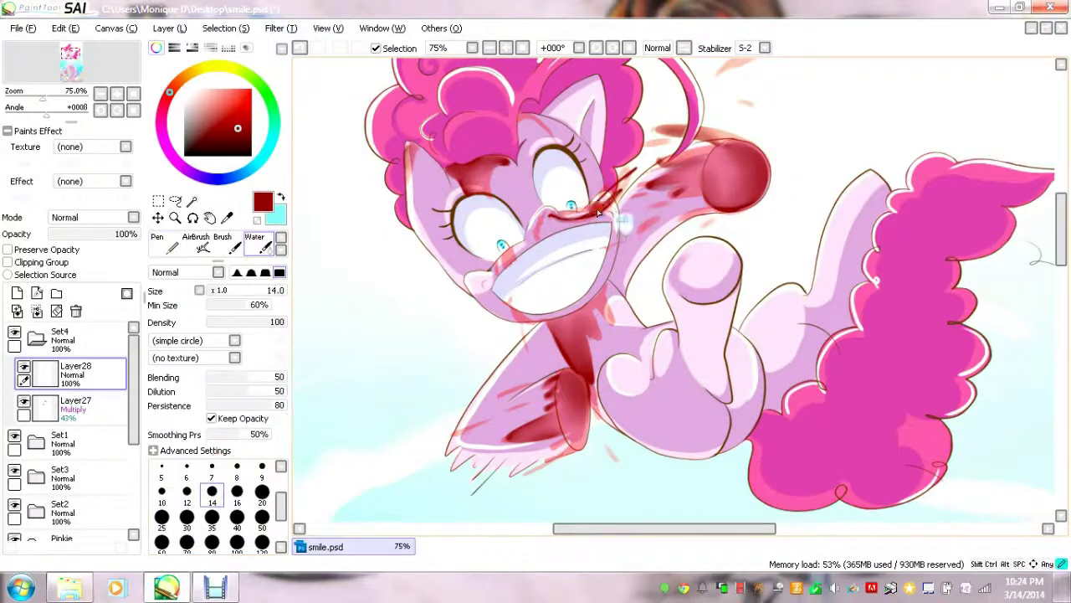
# Build up the red smears by alternating Pen and Water brush strokes.
pyautogui.press('n')
pyautogui.press('c')
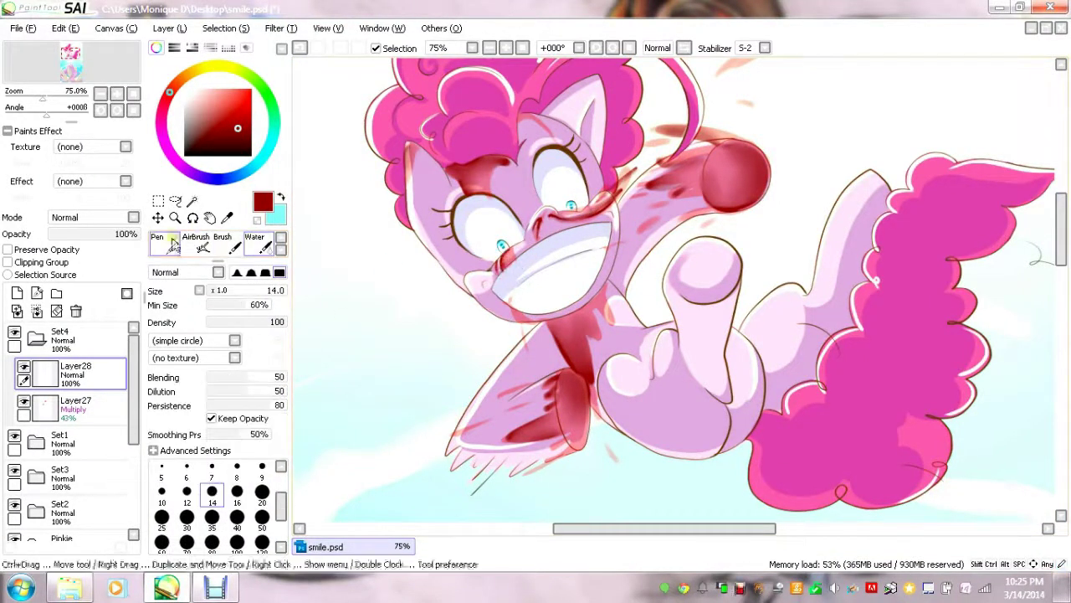
pyautogui.press('n')
pyautogui.press('c')
pyautogui.press('n')
pyautogui.press('c')
pyautogui.press('n')
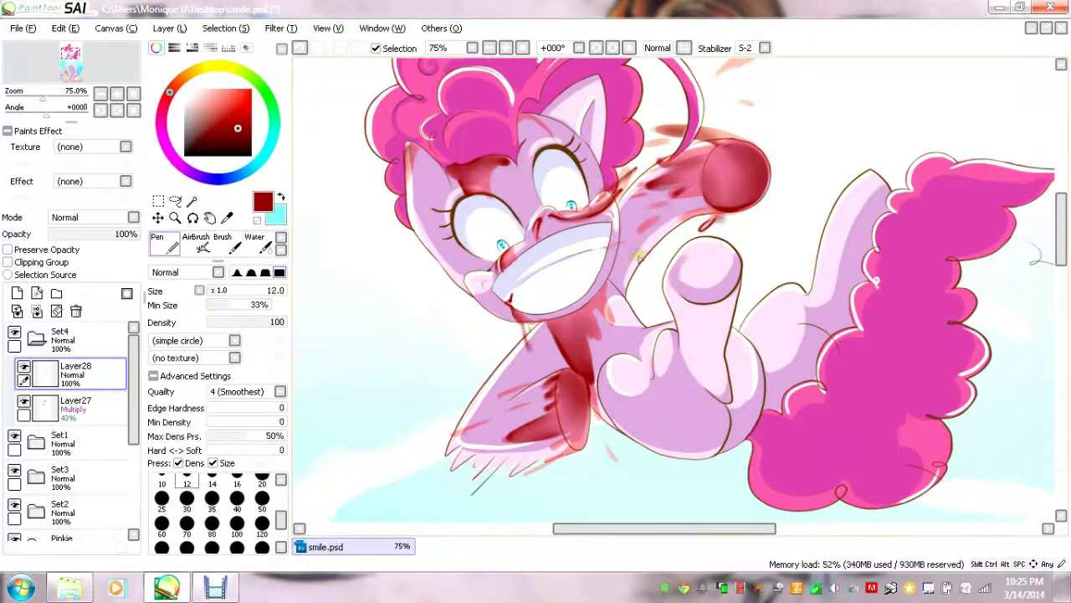
pyautogui.press('c')
pyautogui.press('n')
pyautogui.press('c')
pyautogui.press('n')
# Zoom out to check the whole painting, then zoom back in on the pony.
pyautogui.press('c')
pyautogui.scroll(-3, 690, 141)
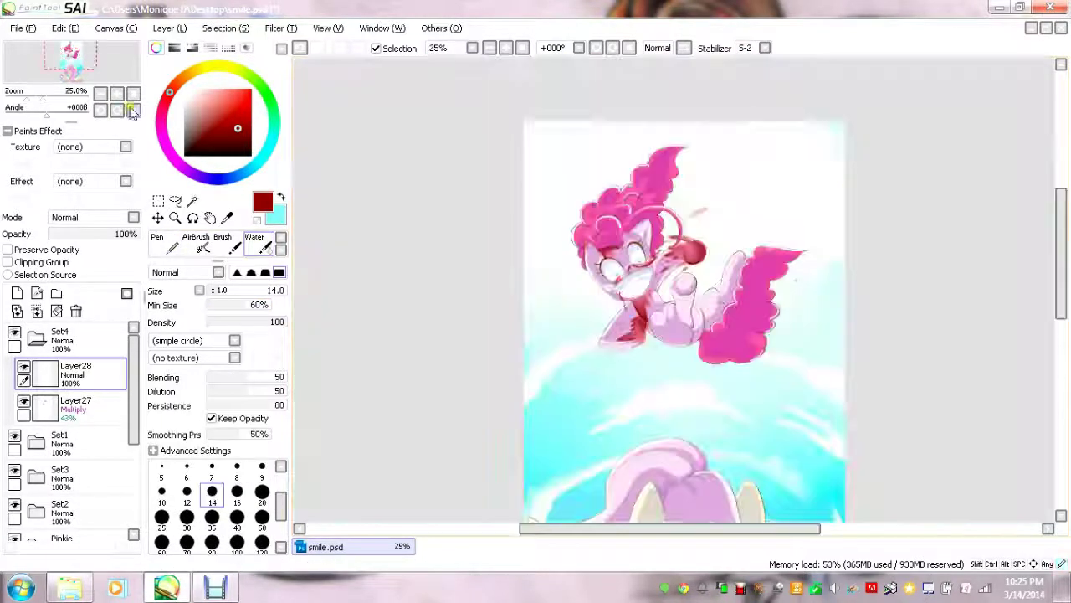
pyautogui.scroll(2, 690, 141)
pyautogui.press('n')
pyautogui.press('c')
pyautogui.scroll(1, 410, 149)
# Refine the blood smears with Pen and Water brush, plus a quick eraser pass on Layer27.
pyautogui.press('n')
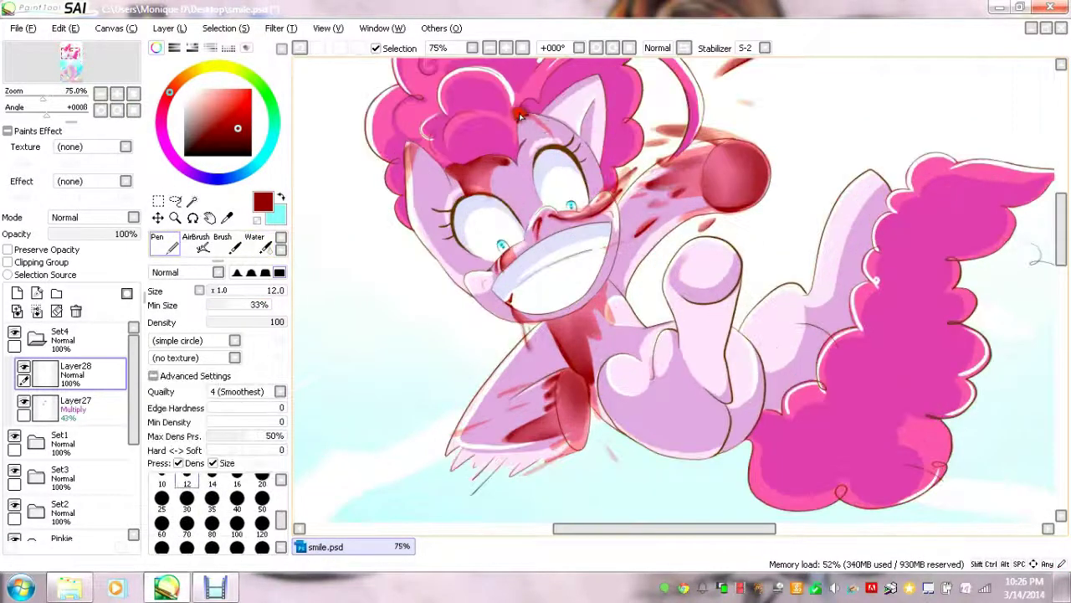
pyautogui.press('c')
pyautogui.press('n')
pyautogui.press('c')
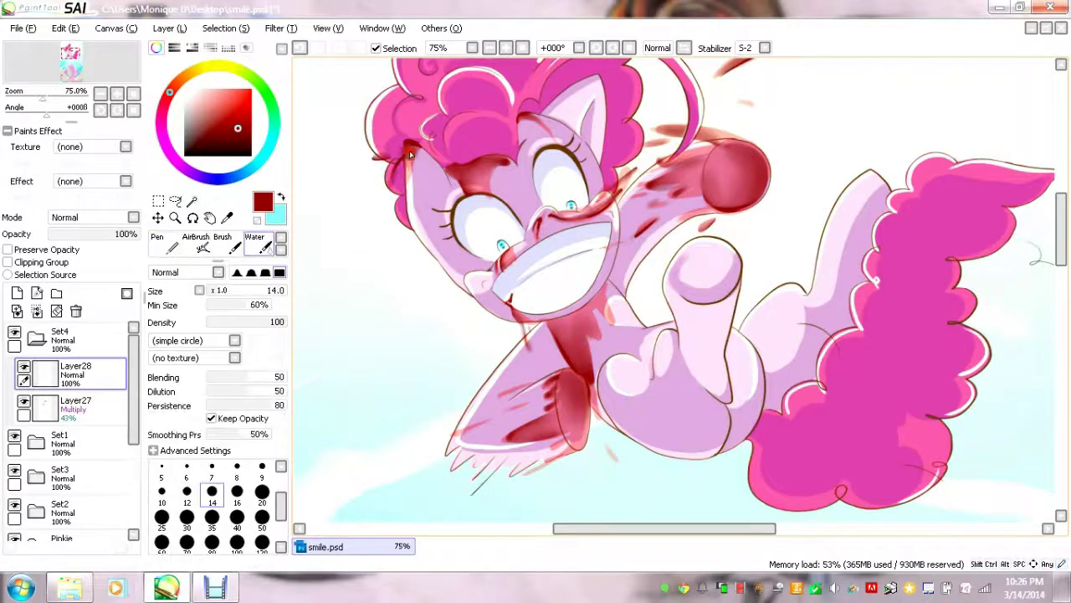
pyautogui.press('e')
pyautogui.press('n')
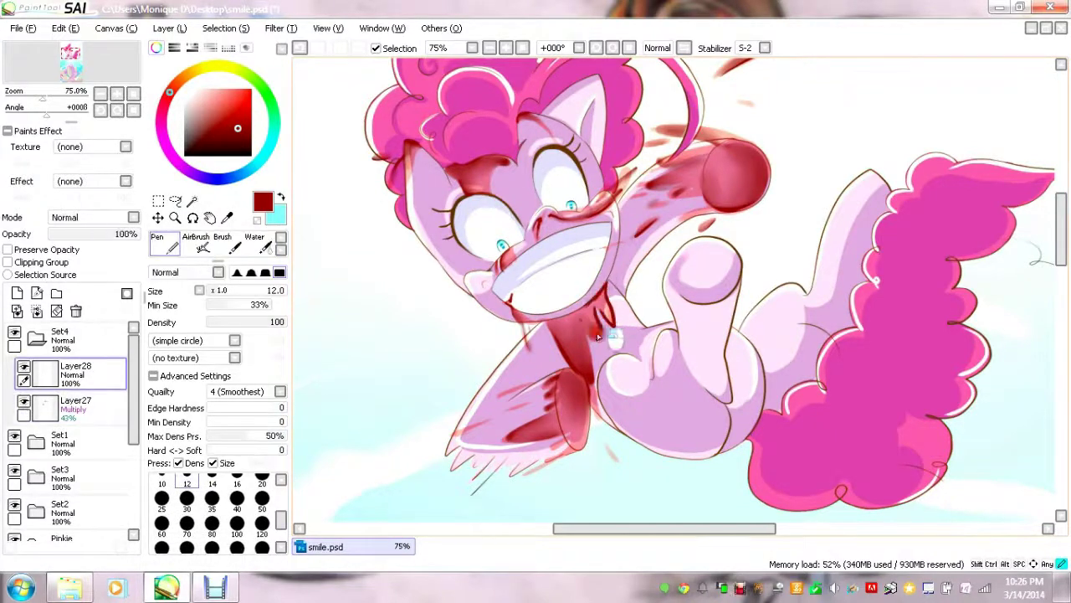
pyautogui.press('c')
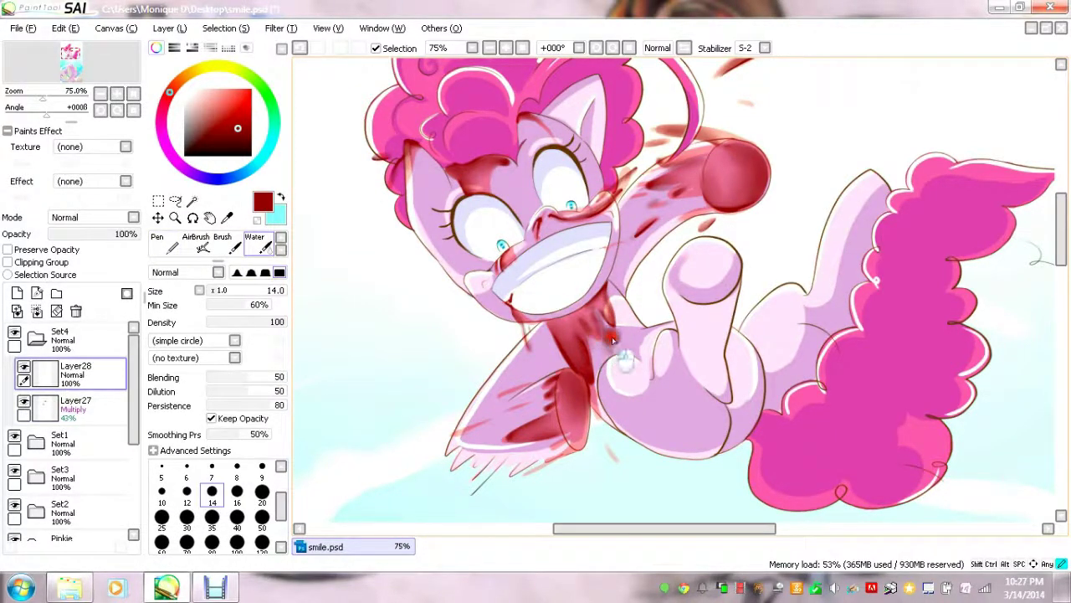
pyautogui.press('n')
pyautogui.press('c')
pyautogui.press('n')
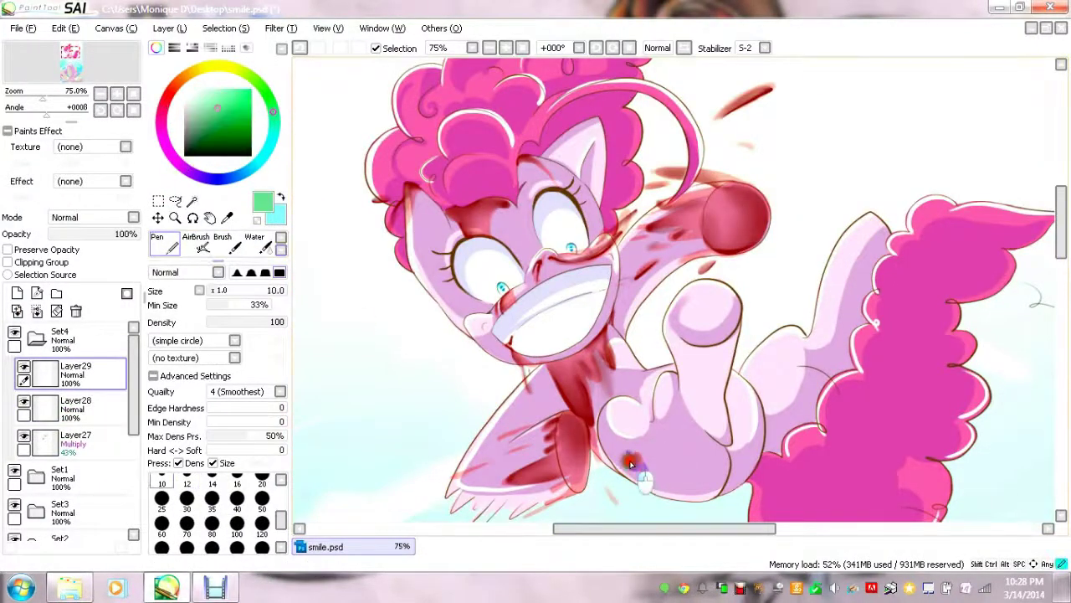
# Add and blend purple bruises on the hind leg and under the eye.
pyautogui.press('c')
pyautogui.press('n')
pyautogui.press('c')
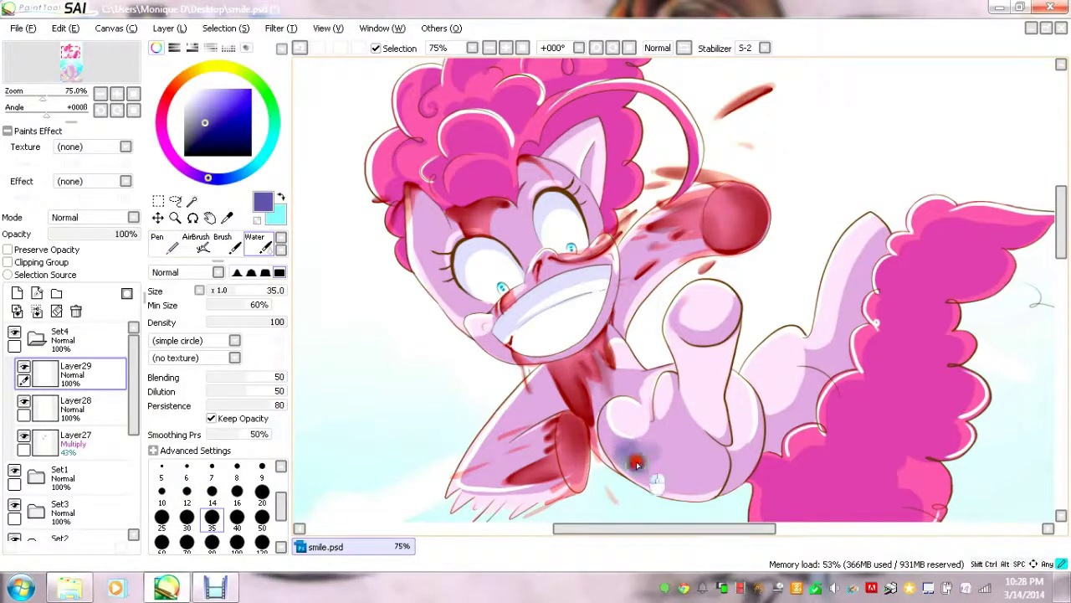
pyautogui.moveTo(636, 463); pyautogui.dragTo(641, 456)
pyautogui.press('n')
pyautogui.click(769, 351)
pyautogui.press('c')
pyautogui.press('n')
pyautogui.moveTo(452, 277); pyautogui.dragTo(502, 313)
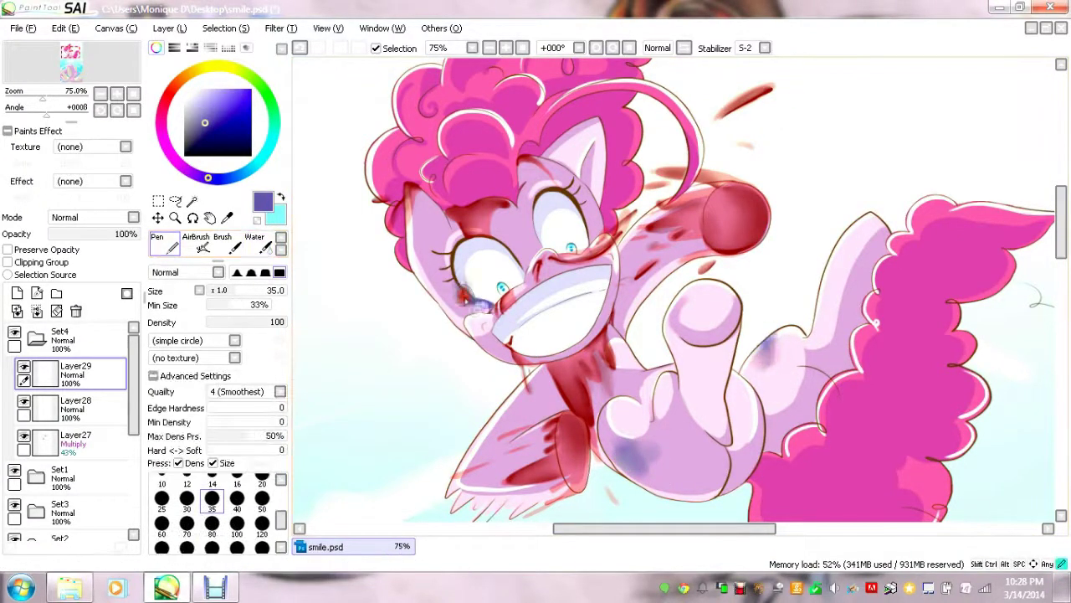
pyautogui.press('c')
pyautogui.press('n')
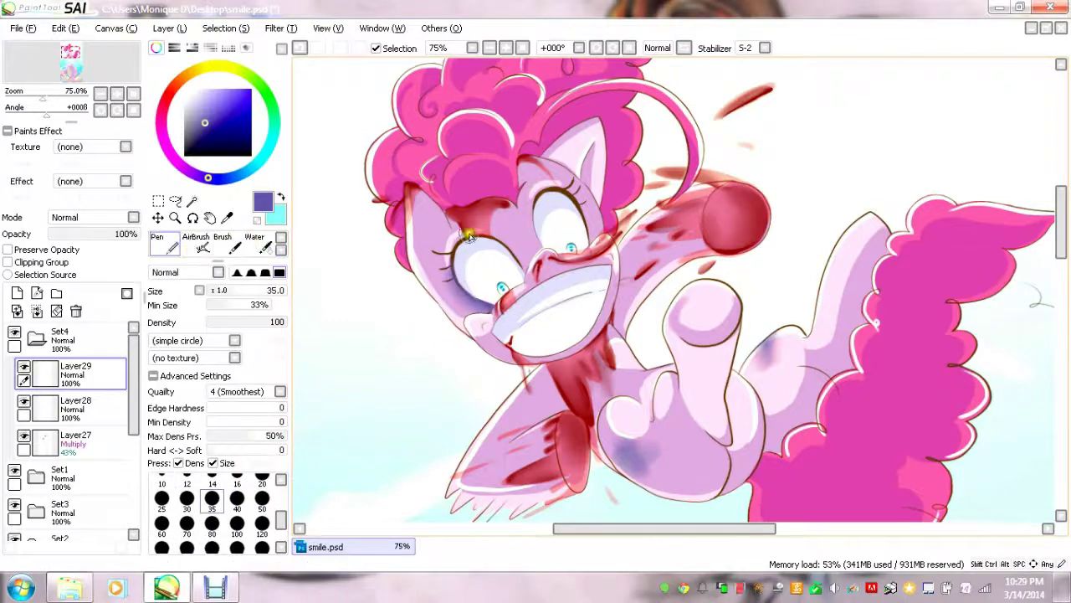
# Clean up with the eraser and zoom out to a third of full size.
pyautogui.press('c')
pyautogui.press('n')
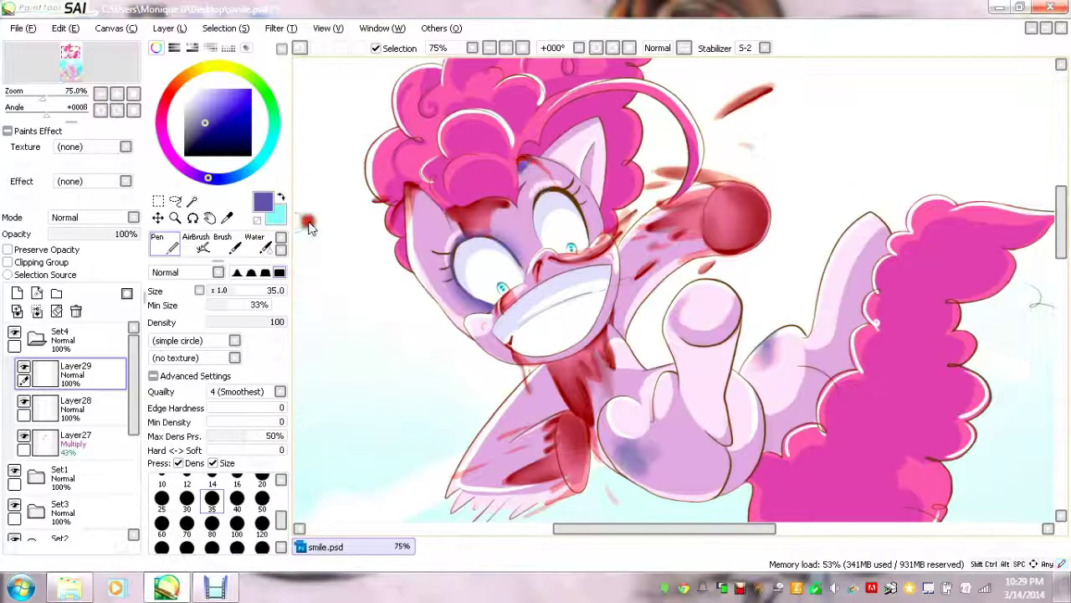
pyautogui.press('c')
pyautogui.press('n')
pyautogui.press('c')
pyautogui.press('e')
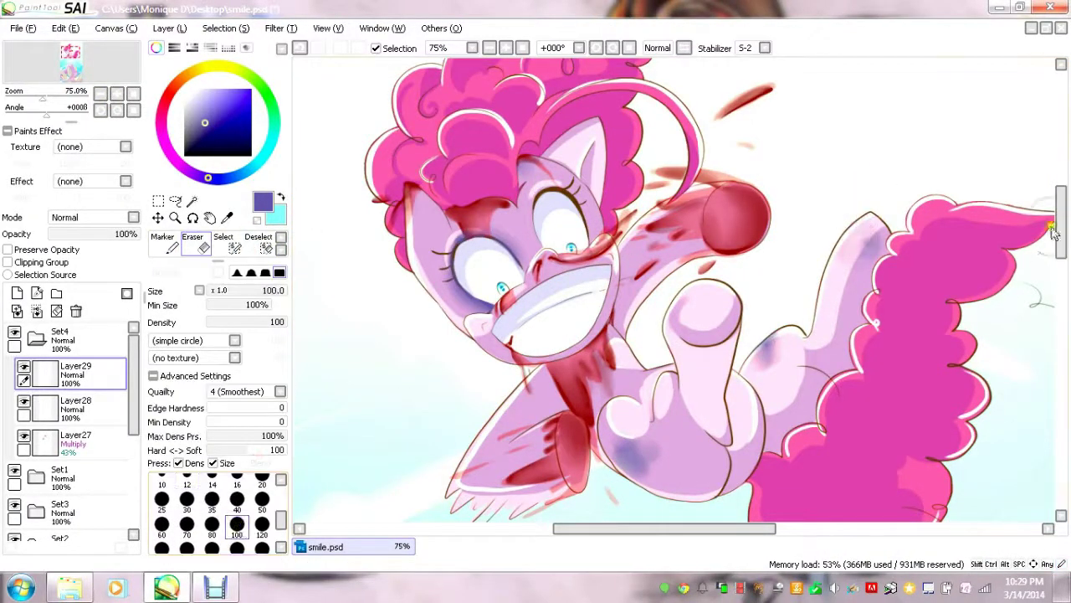
pyautogui.click(101, 94)
pyautogui.press('n')
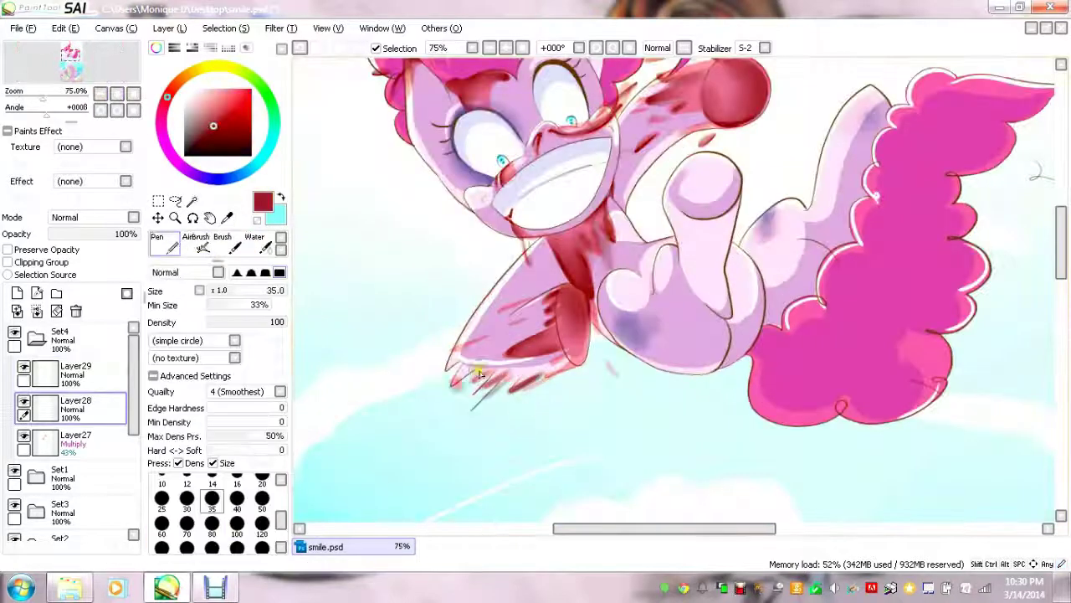
pyautogui.moveTo(1059, 275)
pyautogui.mouseDown()
pyautogui.moveTo(1057, 321)
pyautogui.moveTo(1058, 276)
pyautogui.moveTo(1004, 341)
pyautogui.mouseUp()
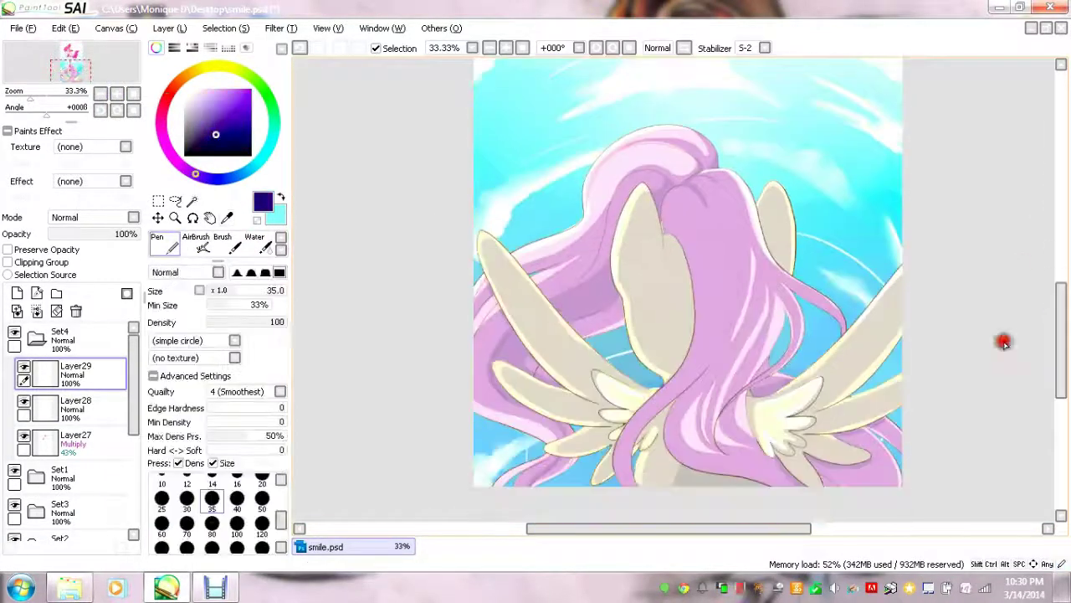
# Smudge the purple bruise on the ear, alternating blending brush, eraser and pen.
pyautogui.press('c')
pyautogui.moveTo(640, 289); pyautogui.dragTo(630, 275)
pyautogui.press('e')
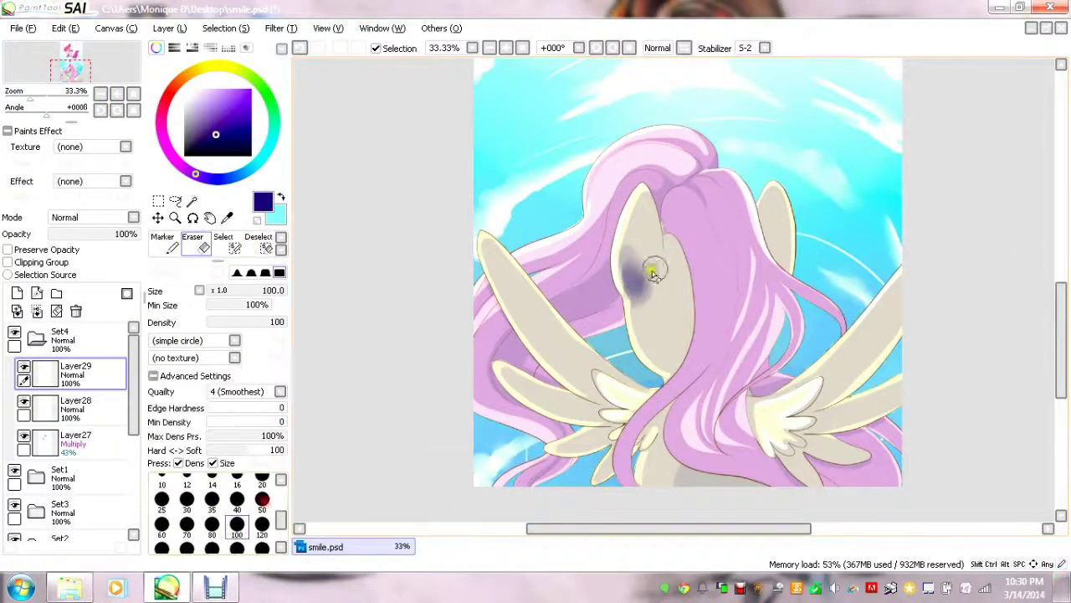
pyautogui.press('n')
pyautogui.press('c')
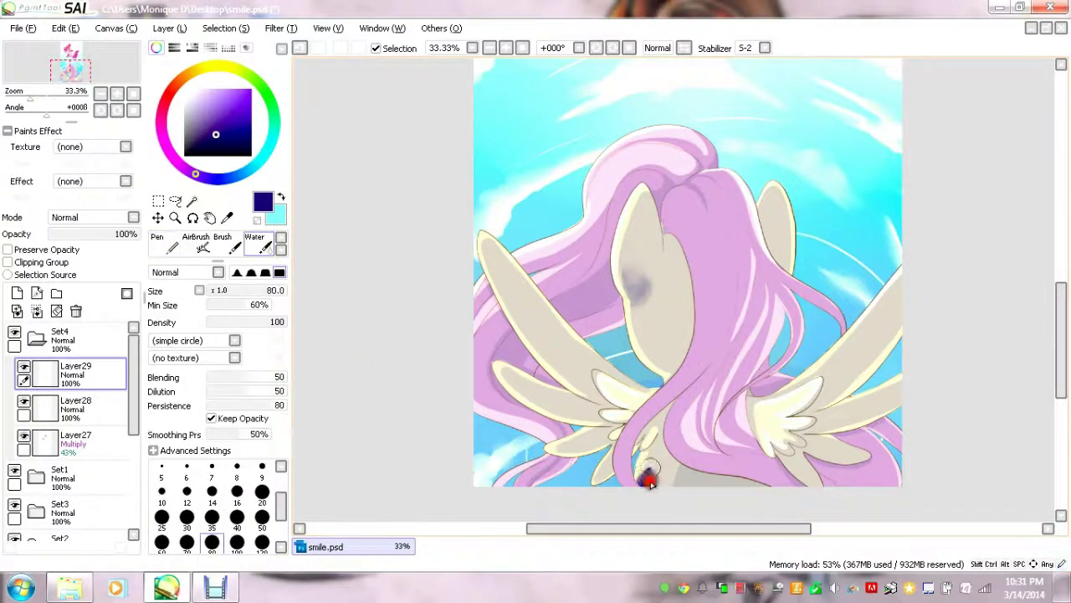
pyautogui.press('e')
pyautogui.press('n')
# Pick bright red on the Layer27 multiply layer and touch up with pen and eraser.
pyautogui.click(75, 439)
pyautogui.click(238, 94)
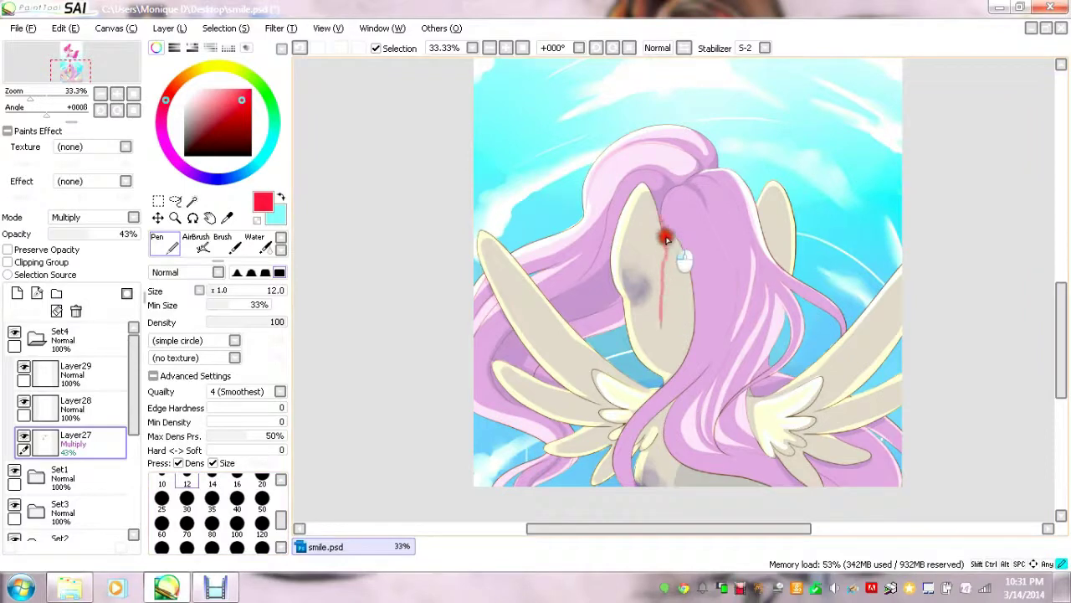
pyautogui.press('e')
pyautogui.press('n')
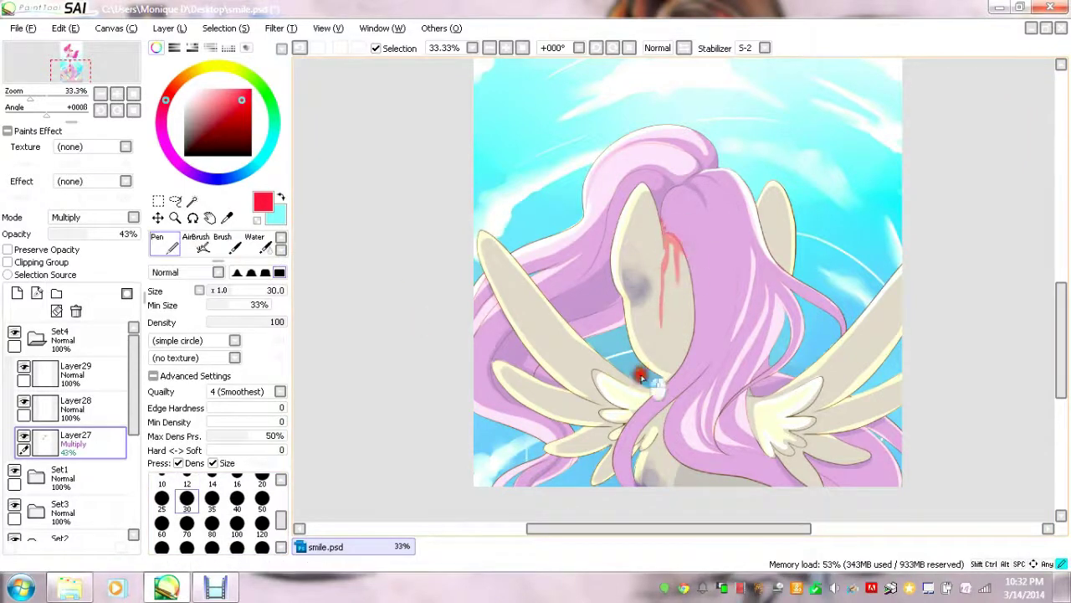
pyautogui.press('e')
pyautogui.press('n')
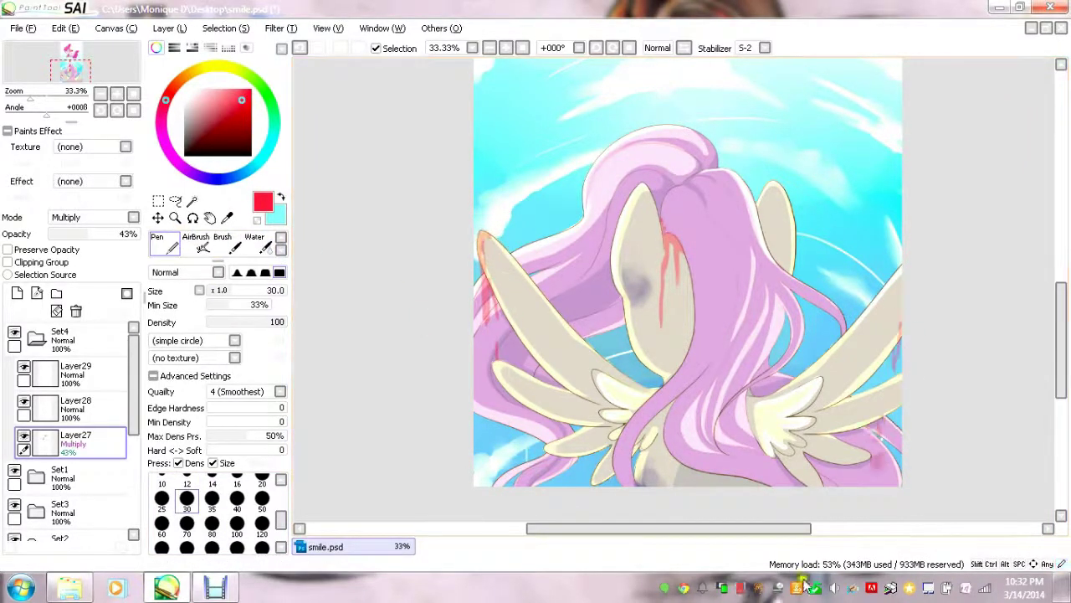
# On Layer28, paint dark red along the left wing edge and blend the streak near the ear.
pyautogui.click(76, 408)
pyautogui.click(219, 139)
pyautogui.moveTo(493, 251)
pyautogui.mouseDown()
pyautogui.moveTo(479, 234)
pyautogui.moveTo(488, 330)
pyautogui.moveTo(483, 245)
pyautogui.mouseUp()
pyautogui.press('c')
pyautogui.moveTo(660, 226); pyautogui.dragTo(665, 238)
pyautogui.press('n')
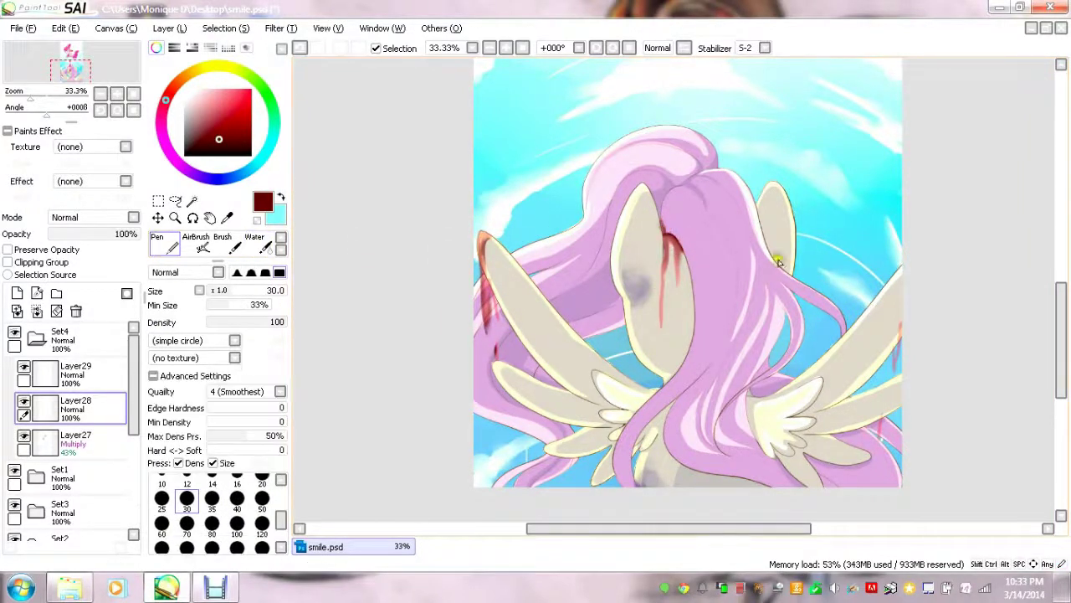
pyautogui.press('c')
# Zoom out to see the whole painting.
pyautogui.scroll(-2, 886, 368)
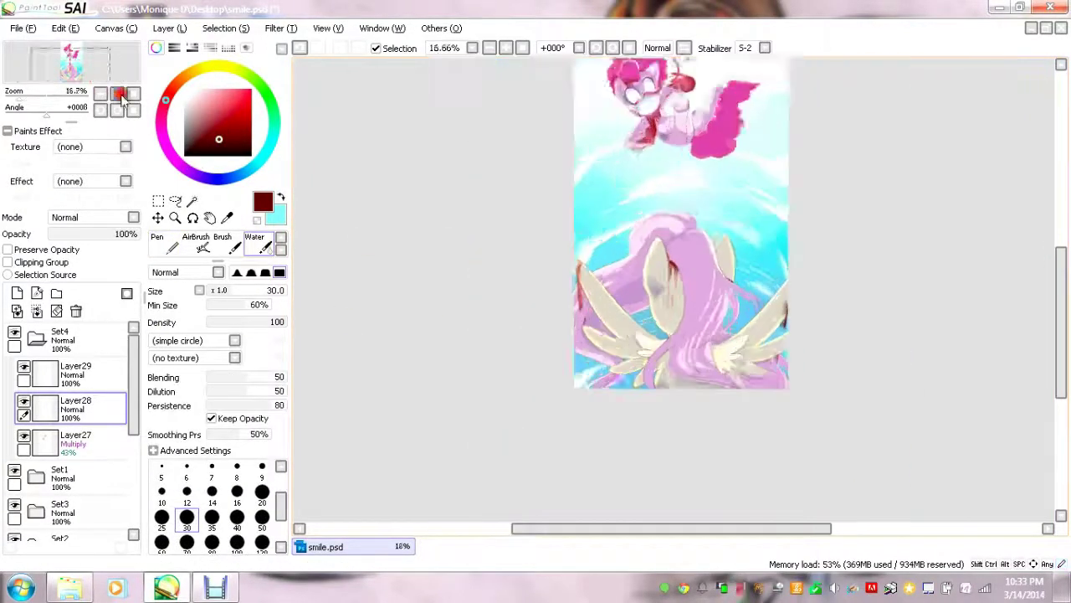
pyautogui.press('e')
pyautogui.scroll(1, 845, 318)
pyautogui.press('c')
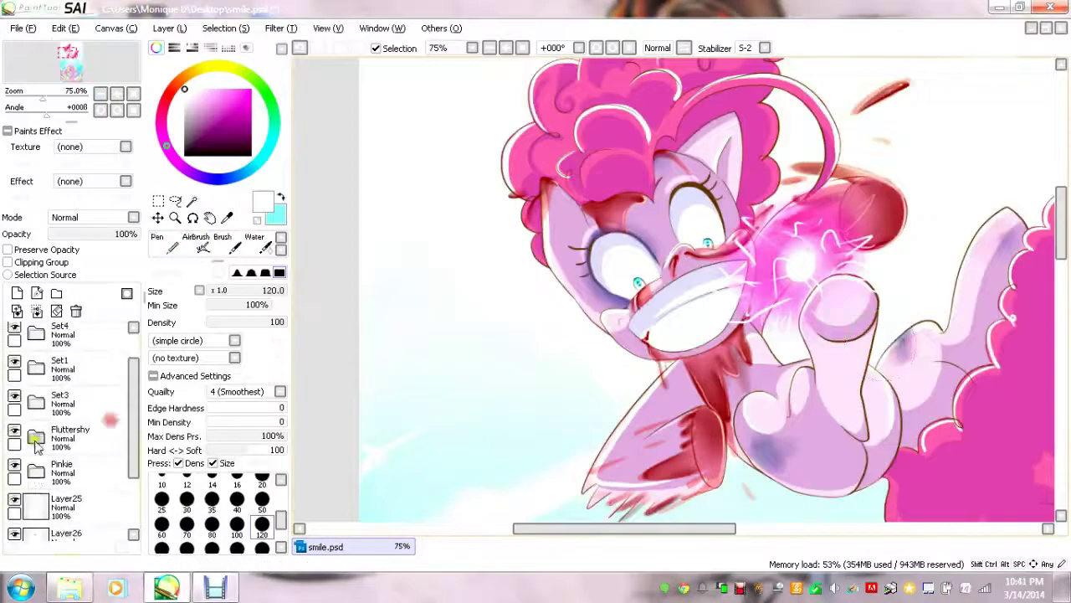
# Select Layer36, pick a pink colour and try several blend modes including Overlay.
pyautogui.click(35, 443)
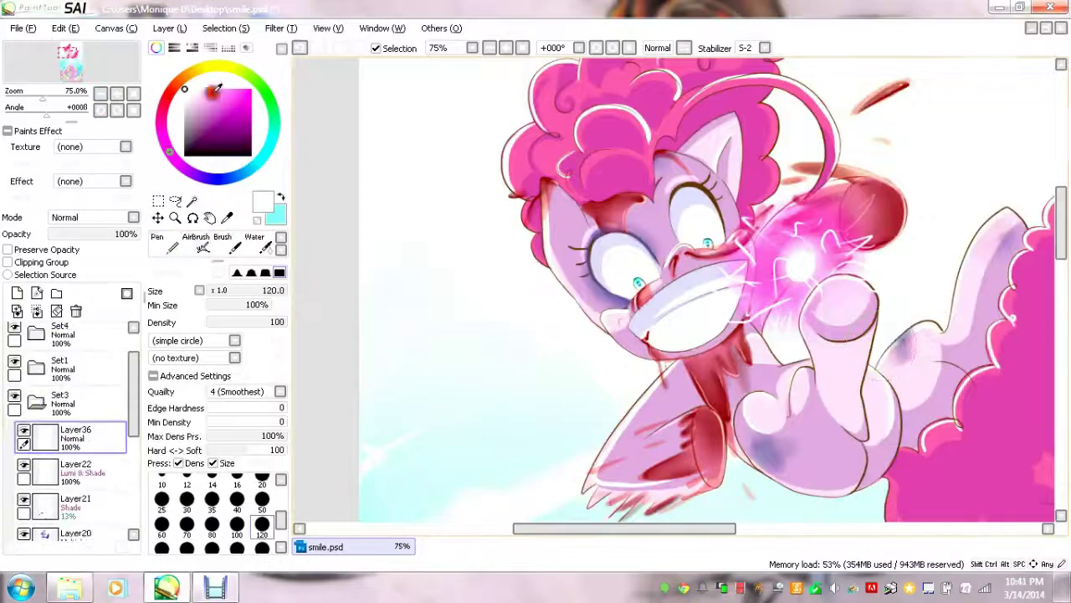
pyautogui.keyDown('alt'); pyautogui.click(718, 182); pyautogui.keyUp('alt')
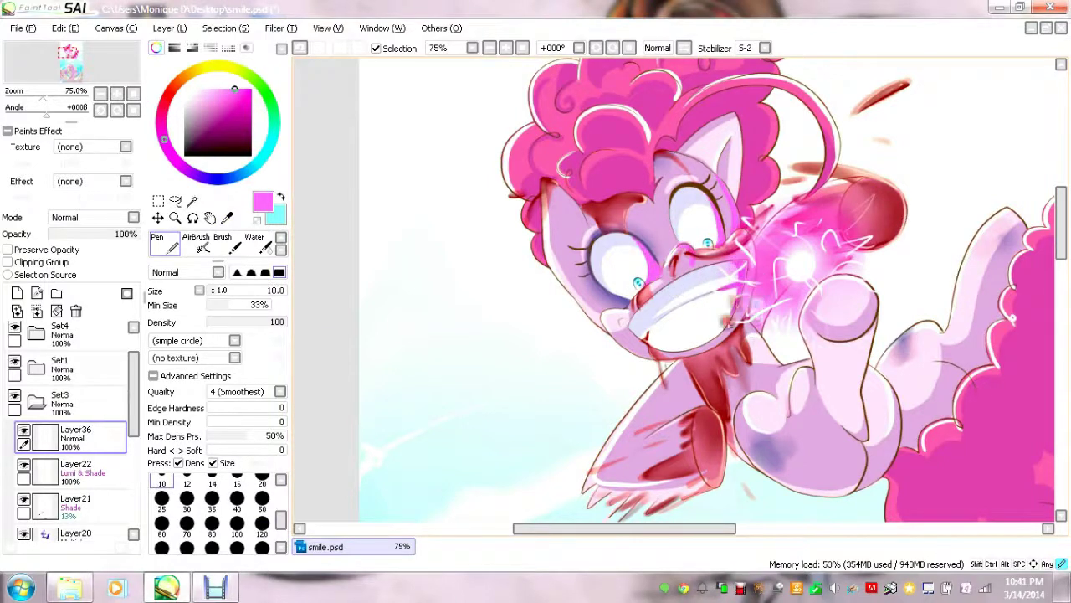
pyautogui.click(92, 217)
pyautogui.click(121, 269)
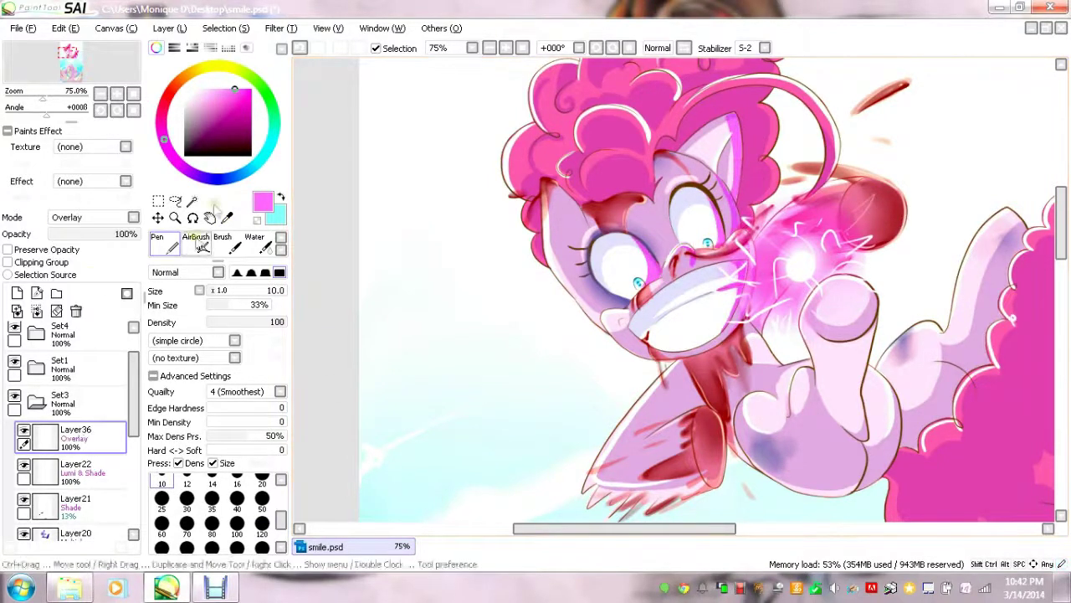
pyautogui.click(92, 217)
pyautogui.click(121, 269)
pyautogui.click(92, 217)
pyautogui.click(121, 269)
pyautogui.click(92, 217)
pyautogui.click(121, 269)
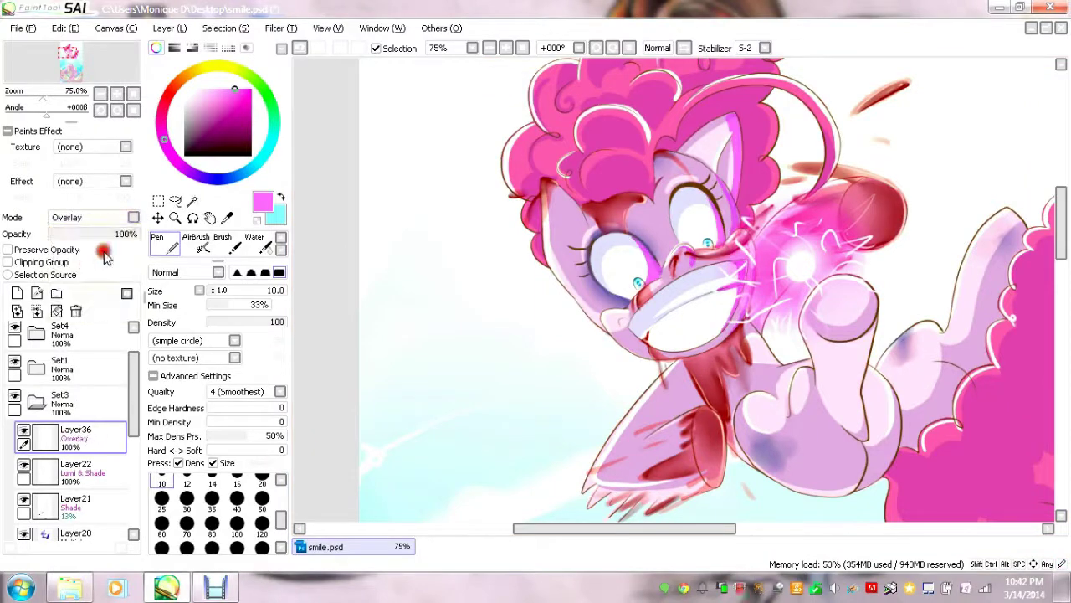
# Open the Brightness and Contrast adjustment and cancel it.
pyautogui.click(275, 28)
pyautogui.click(318, 44)
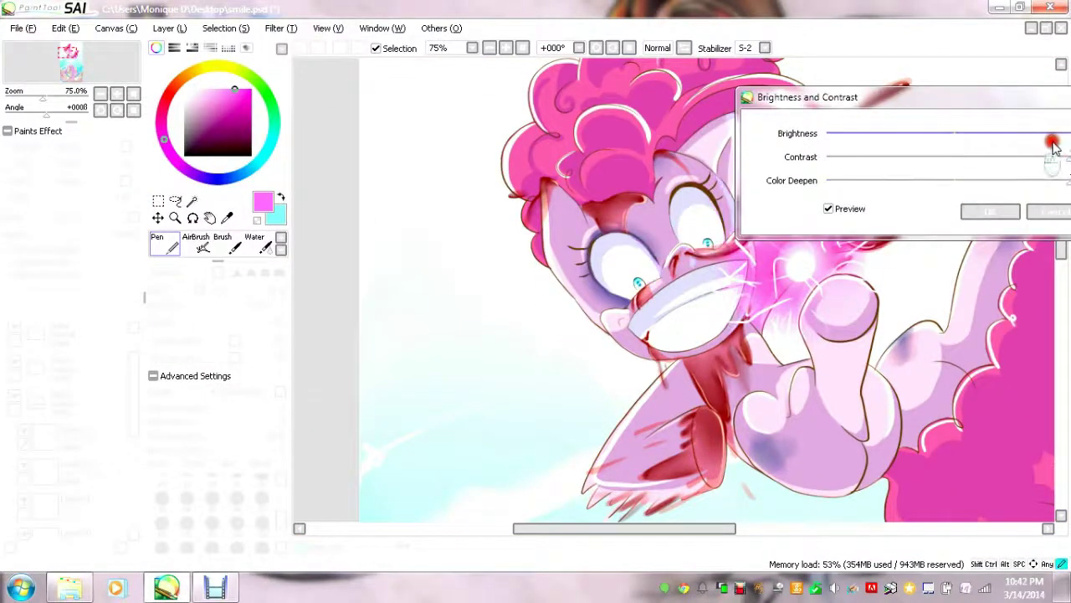
pyautogui.click(990, 211)
# Return Layer36 to Normal blending and lower its opacity to 16%.
pyautogui.click(92, 217)
pyautogui.moveTo(84, 235); pyautogui.dragTo(65, 234)
pyautogui.scroll(-3, 343, 346)
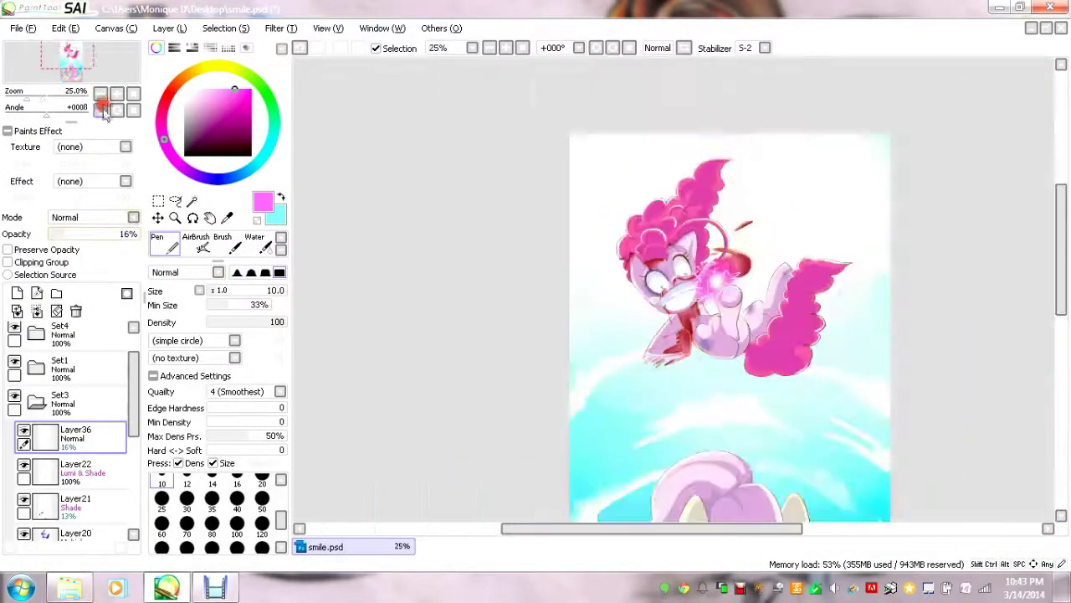
pyautogui.scroll(-1, 343, 346)
pyautogui.click(23, 28)
pyautogui.press('Escape')
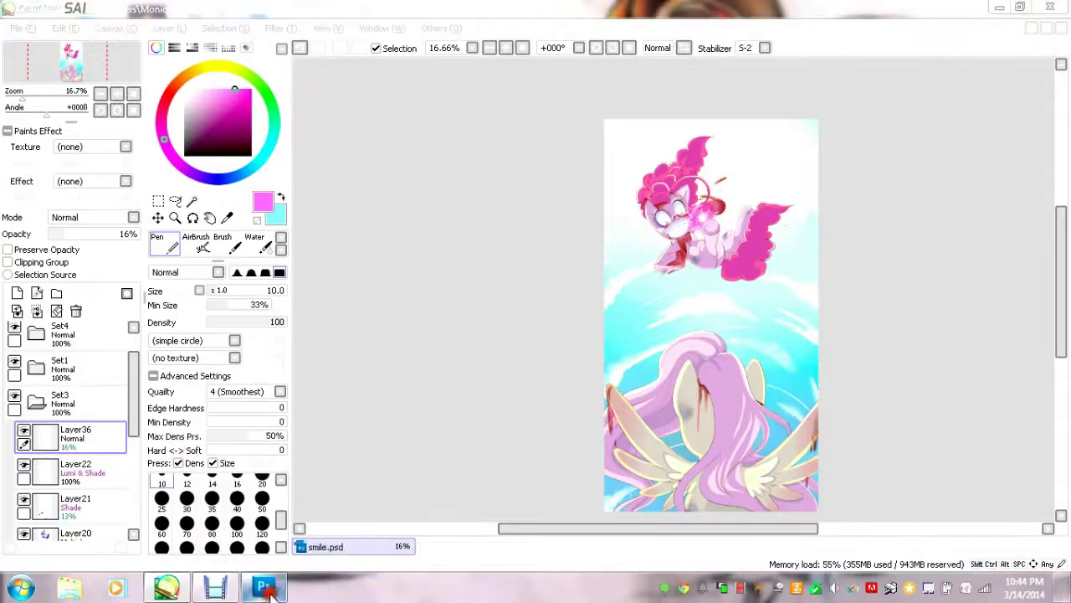
# Launch Photoshop, open smile.psd, zoom in and select the Set3 layer group.
pyautogui.click(796, 346)
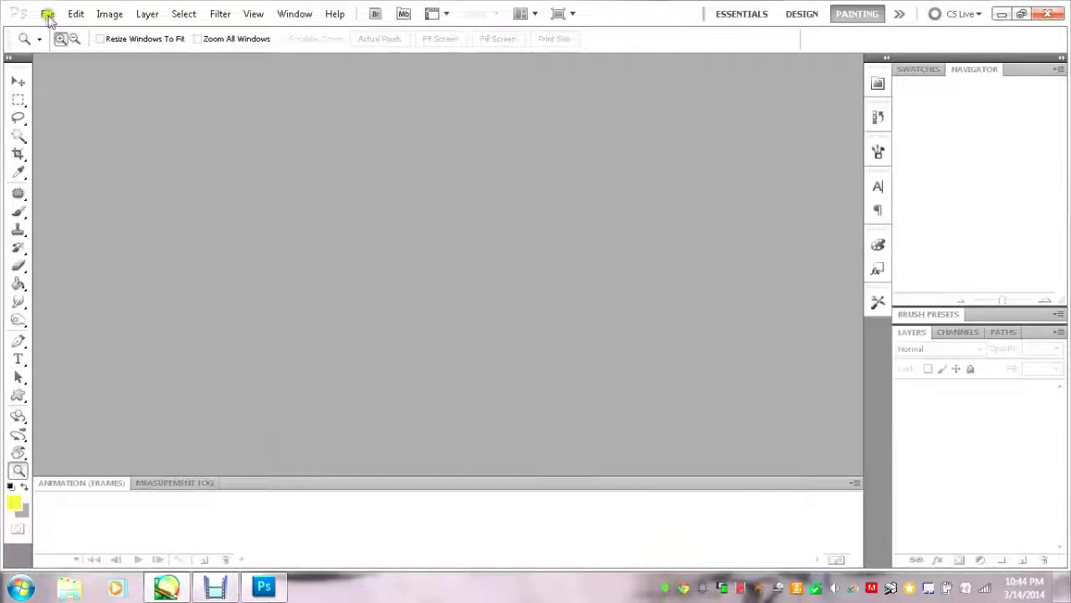
pyautogui.click(48, 15)
pyautogui.click(90, 44)
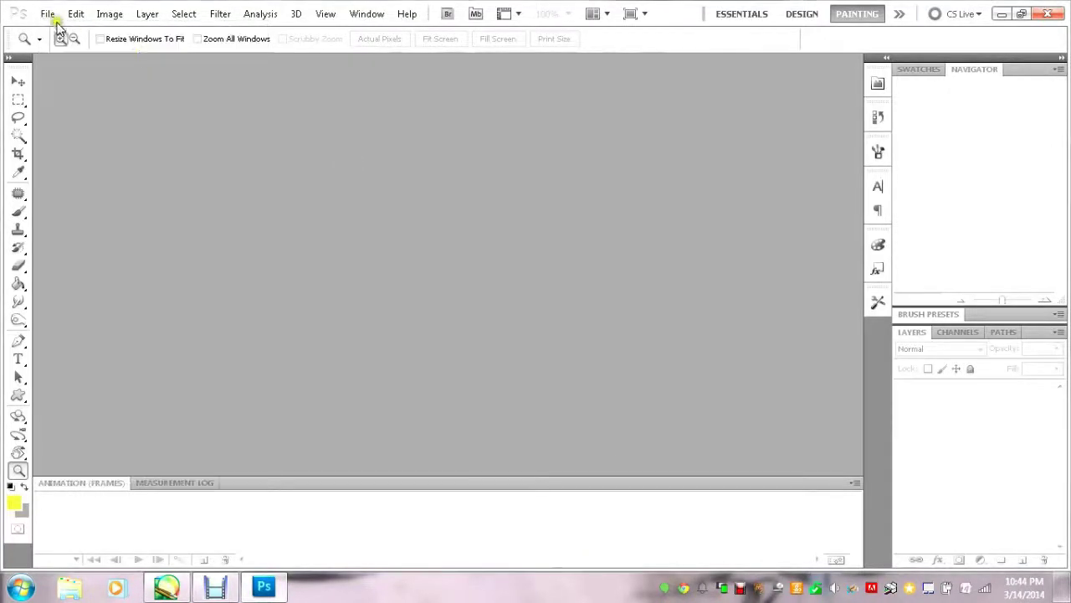
pyautogui.click(877, 355)
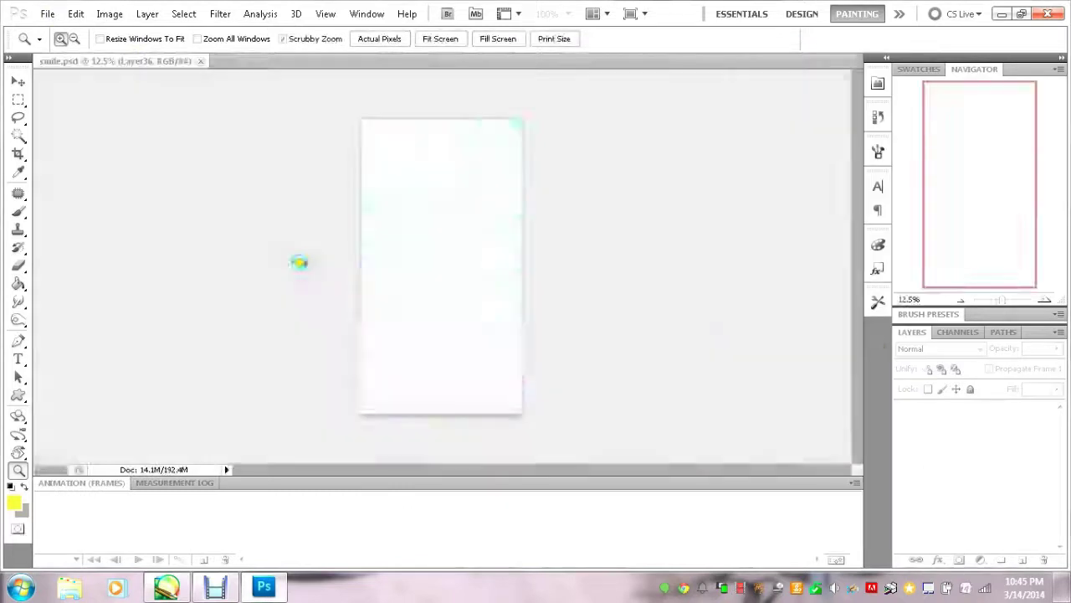
pyautogui.click(408, 191)
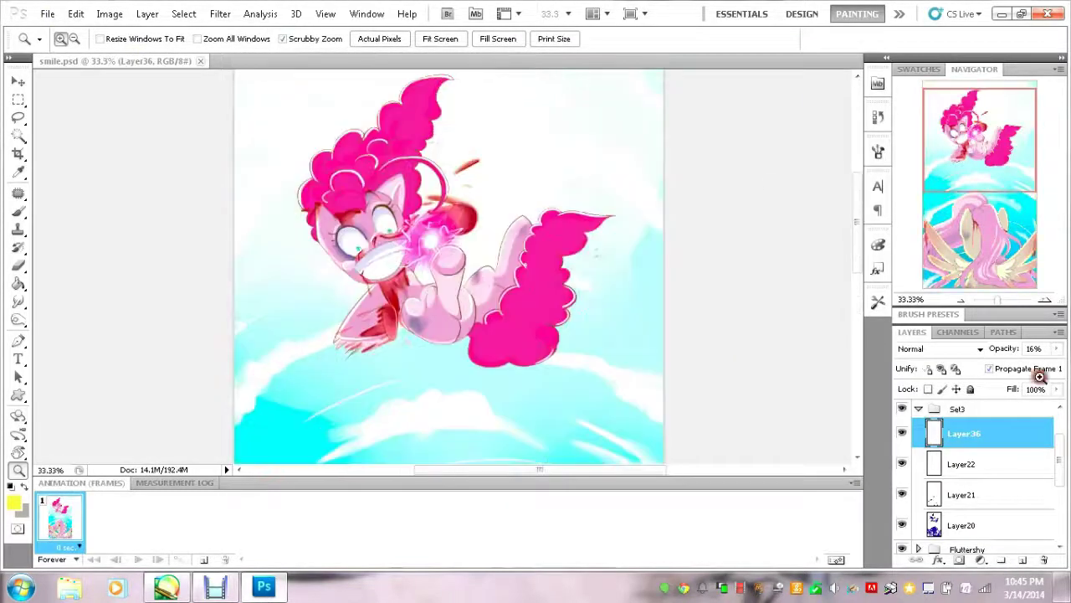
pyautogui.hotkey('alt', ']')
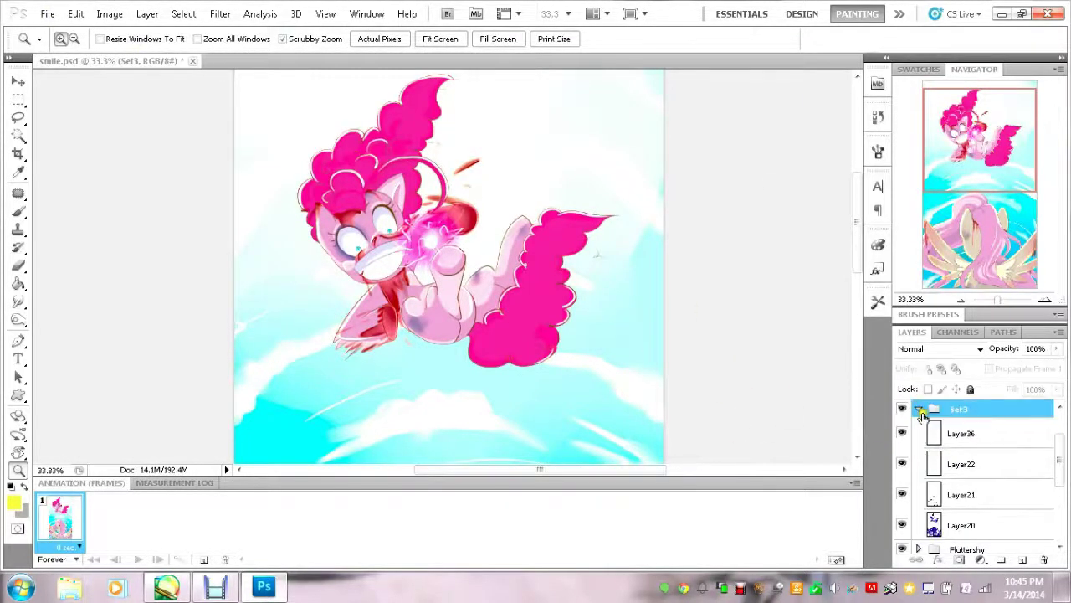
# On new Layer 3, paint a yellow wash across the sky in Overlay mode at lowered opacity.
pyautogui.click(918, 408)
pyautogui.hotkey('ctrl', 'shift', 'alt', 'n')
pyautogui.keyDown('alt'); pyautogui.click(275, 351); pyautogui.keyUp('alt')
pyautogui.press('b')
pyautogui.click(505, 115)
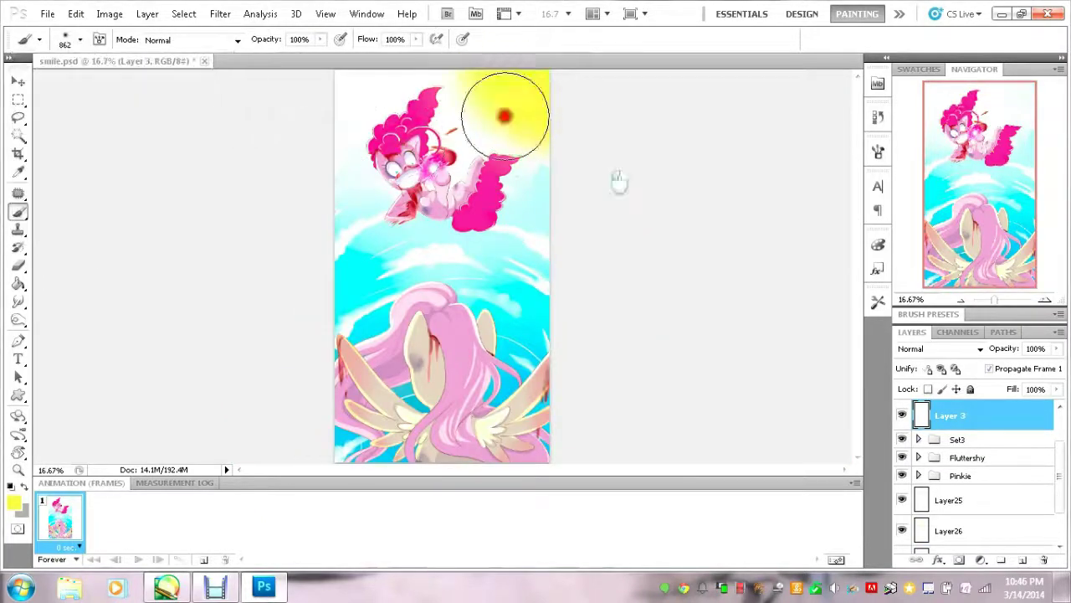
pyautogui.moveTo(505, 115)
pyautogui.mouseDown()
pyautogui.moveTo(418, 97)
pyautogui.moveTo(352, 109)
pyautogui.mouseUp()
pyautogui.click(938, 348)
pyautogui.click(912, 198)
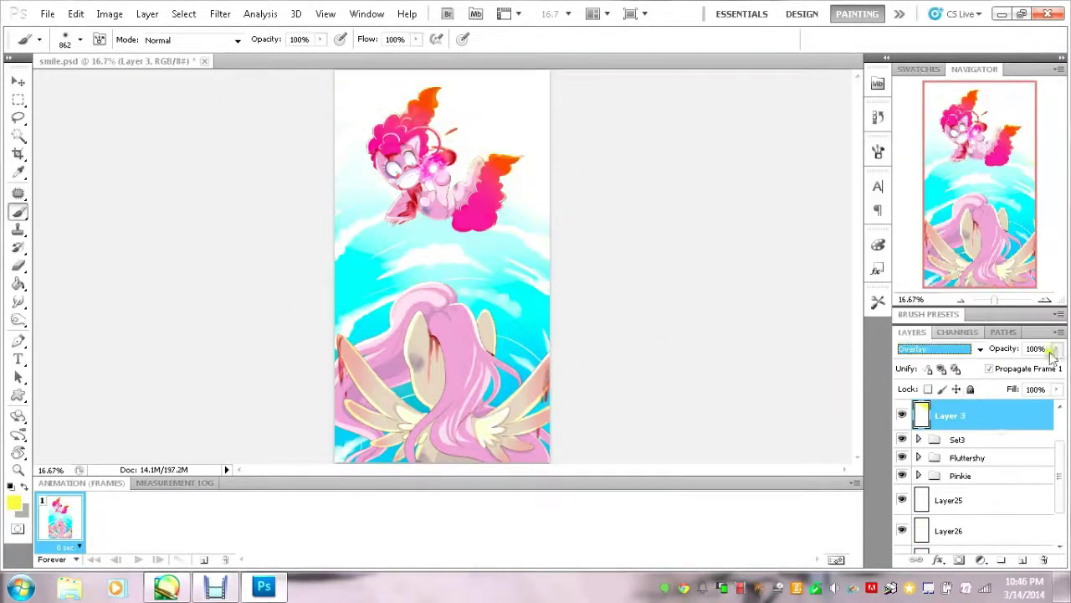
pyautogui.moveTo(1053, 350)
pyautogui.mouseDown()
pyautogui.moveTo(1005, 368)
pyautogui.moveTo(1017, 370)
pyautogui.mouseUp()
pyautogui.moveTo(382, 359); pyautogui.dragTo(411, 378)
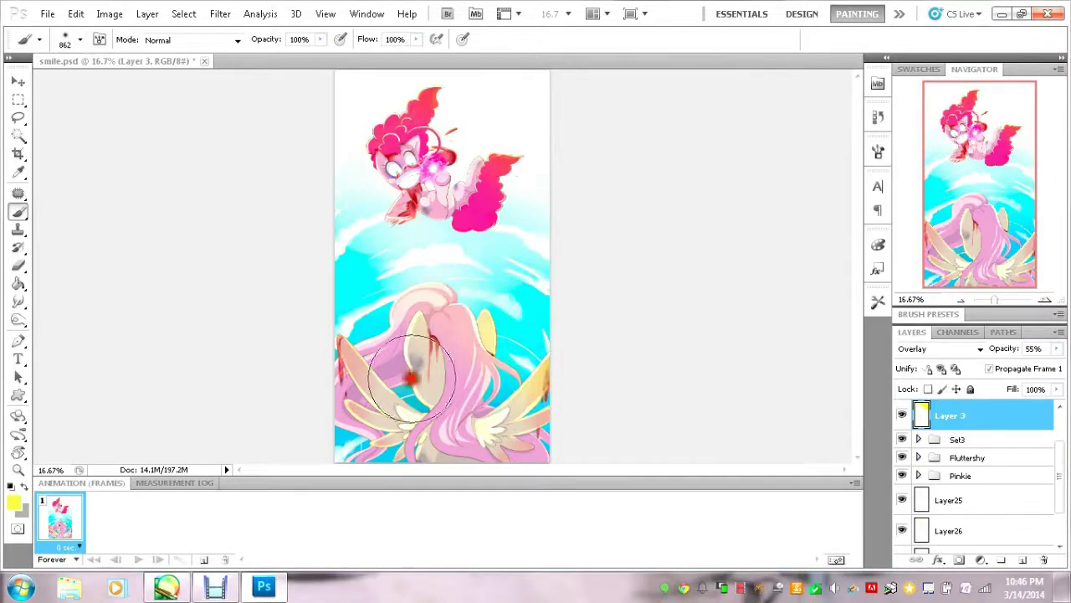
# On new Layer 4, paint light glows and small highlights inside an oval around the top pony.
pyautogui.hotkey('ctrl', 'shift', 'alt', 'n')
pyautogui.click(19, 99)
pyautogui.moveTo(389, 109); pyautogui.dragTo(481, 176)
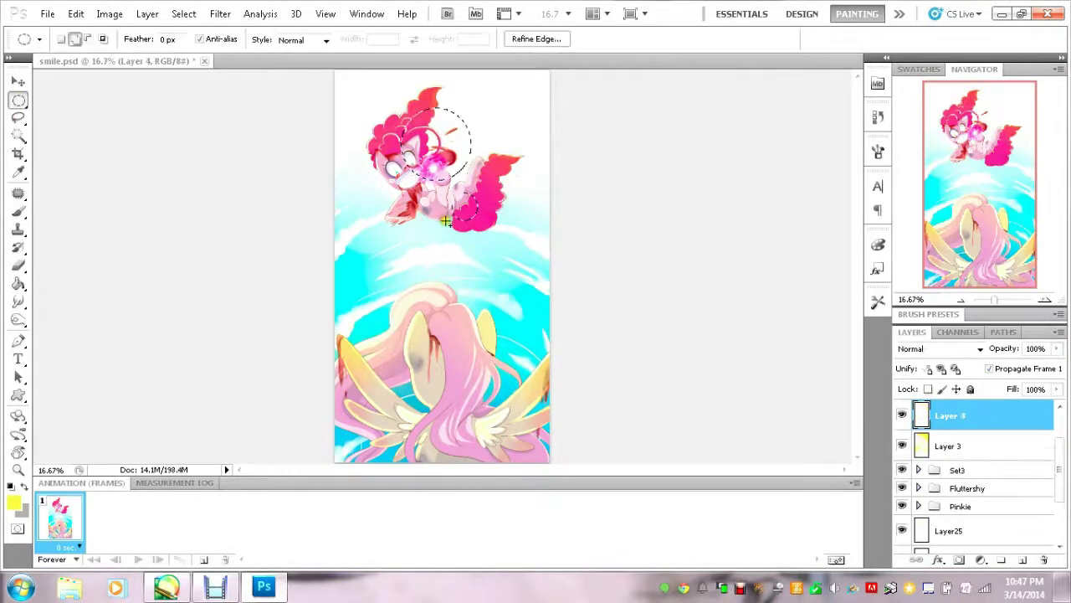
pyautogui.click(13, 503)
pyautogui.click(966, 252)
pyautogui.press('b')
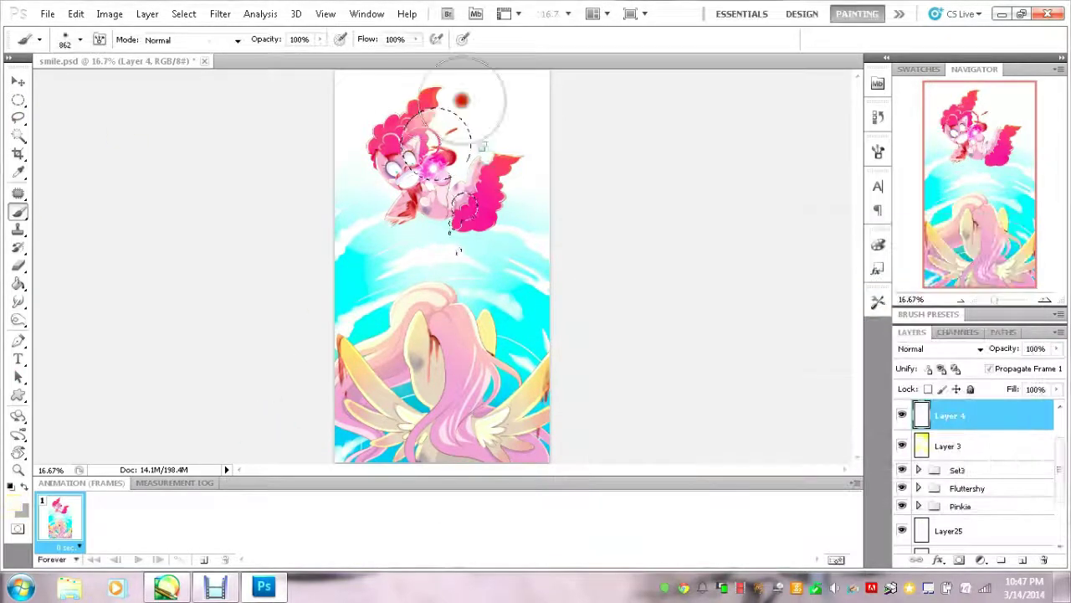
pyautogui.moveTo(435, 126); pyautogui.dragTo(485, 214)
pyautogui.click(39, 39)
pyautogui.moveTo(81, 78); pyautogui.dragTo(44, 78)
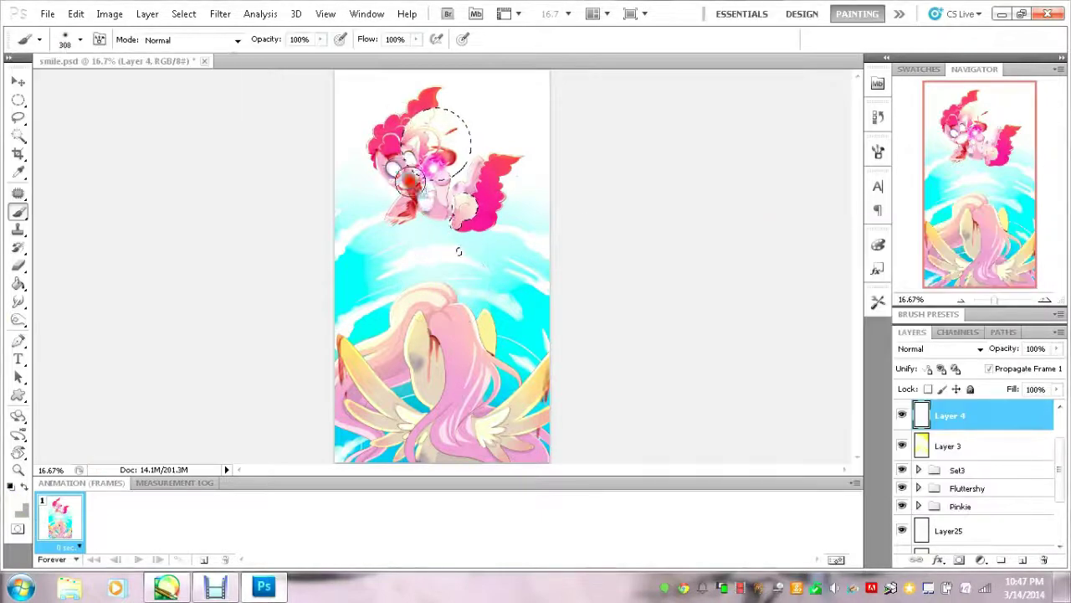
# Add gradient Layer 5 in Overlay mode and move Layer 4 above it.
pyautogui.click(1023, 559)
pyautogui.click(19, 283)
pyautogui.click(116, 39)
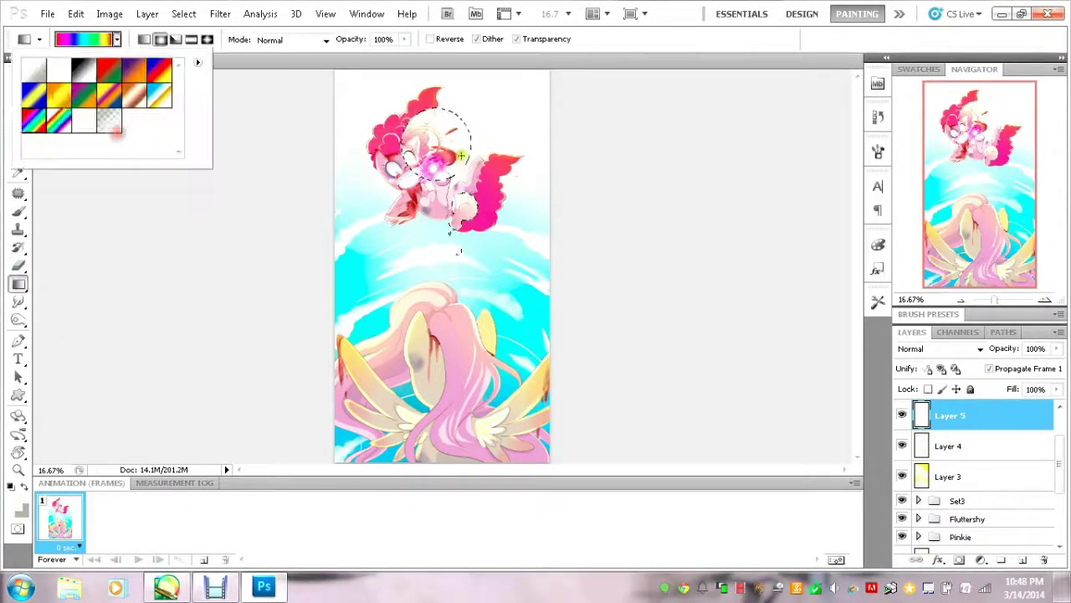
pyautogui.click(937, 348)
pyautogui.click(948, 149)
pyautogui.click(949, 445)
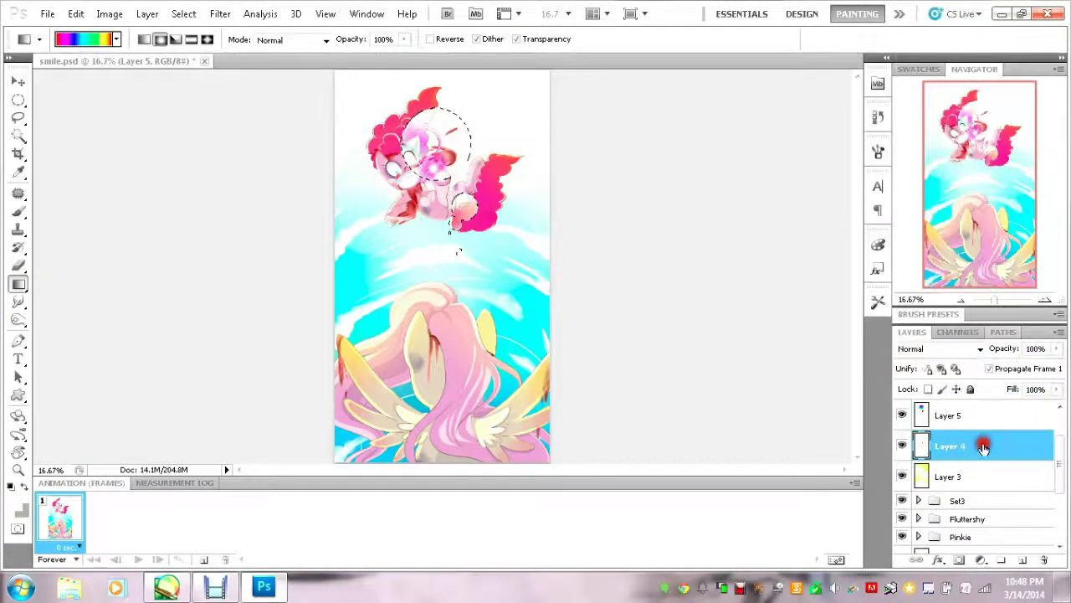
pyautogui.moveTo(948, 445); pyautogui.dragTo(948, 411)
# Free-transform Layers 4 and 5 together to resize the glows around the top pony.
pyautogui.press('m')
pyautogui.press('7')
pyautogui.press('5')
pyautogui.click(537, 224)
pyautogui.press('v')
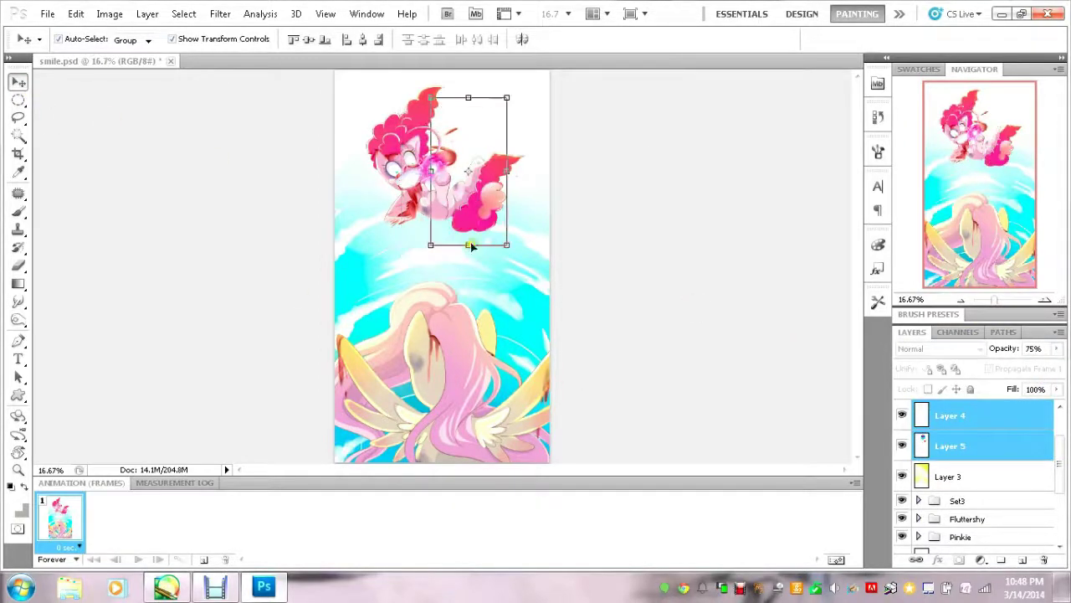
pyautogui.moveTo(471, 244)
pyautogui.mouseDown()
pyautogui.moveTo(494, 182)
pyautogui.moveTo(485, 113)
pyautogui.mouseUp()
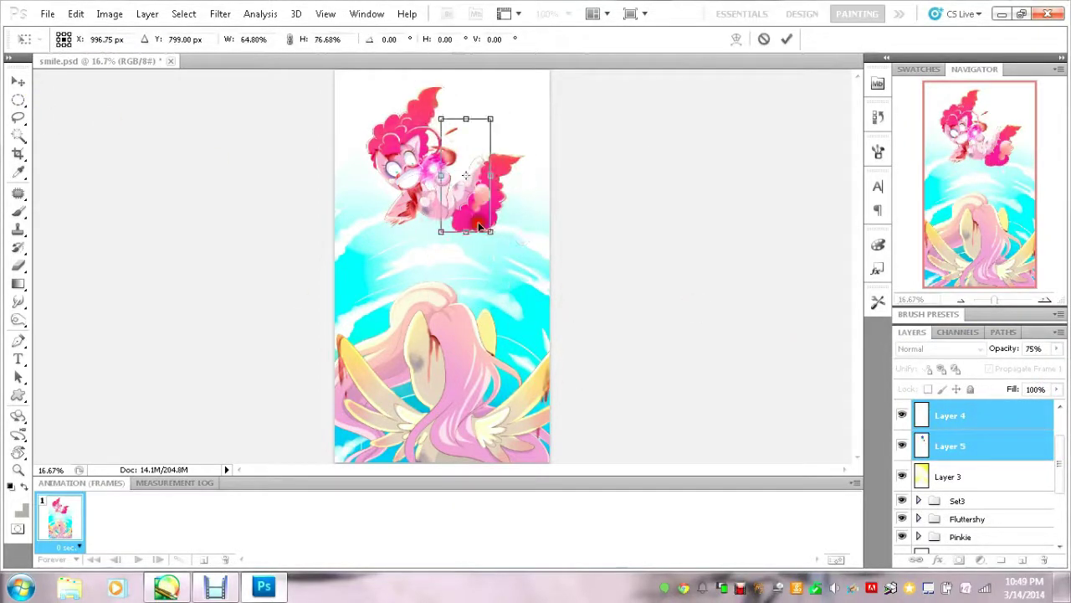
pyautogui.press('e')
pyautogui.press('Return')
pyautogui.click(80, 39)
pyautogui.click(921, 442)
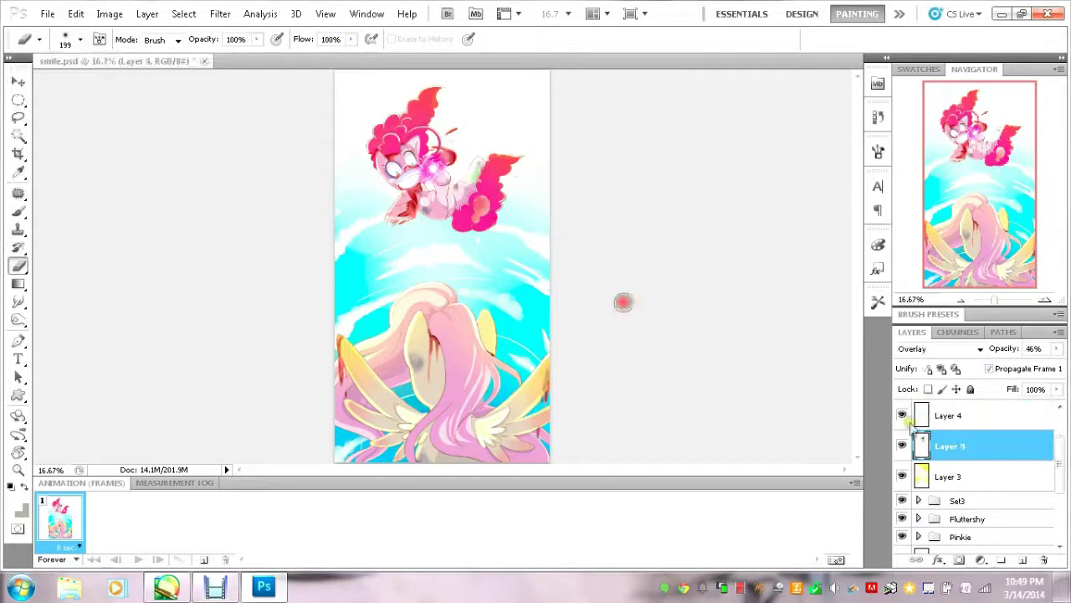
pyautogui.hotkey('alt', ']')
# Paint a blue glow across the canvas bottom on a new layer and set its blend mode to Overlay.
pyautogui.hotkey('ctrl', 'shift', 'alt', 'n')
pyautogui.press('b')
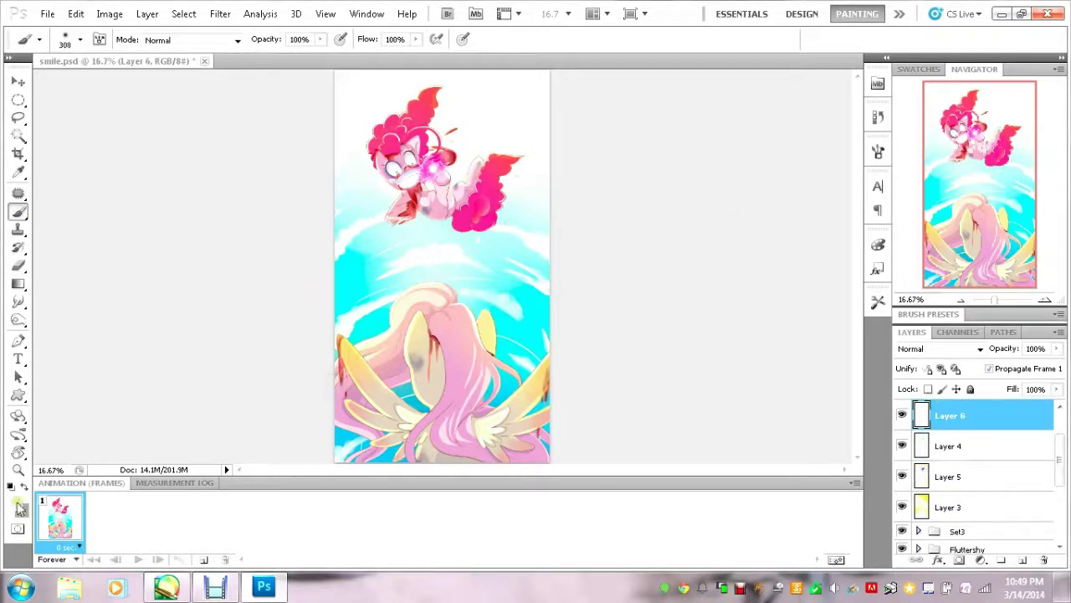
pyautogui.click(13, 501)
pyautogui.click(962, 251)
pyautogui.moveTo(578, 428); pyautogui.dragTo(468, 435)
pyautogui.click(937, 348)
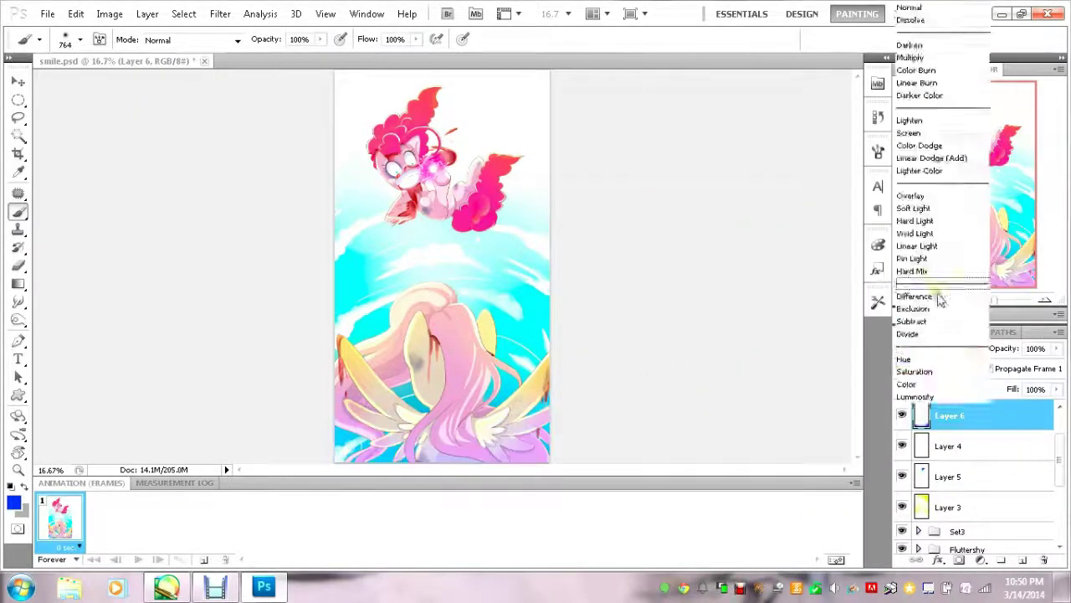
pyautogui.click(937, 296)
# Add another glow layer, choose orange as the brush colour, and zoom in on the picture.
pyautogui.hotkey('ctrl', 'shift', 'alt', 'n')
pyautogui.press('i')
pyautogui.click(13, 500)
pyautogui.click(803, 288)
pyautogui.click(916, 255)
pyautogui.press('b')
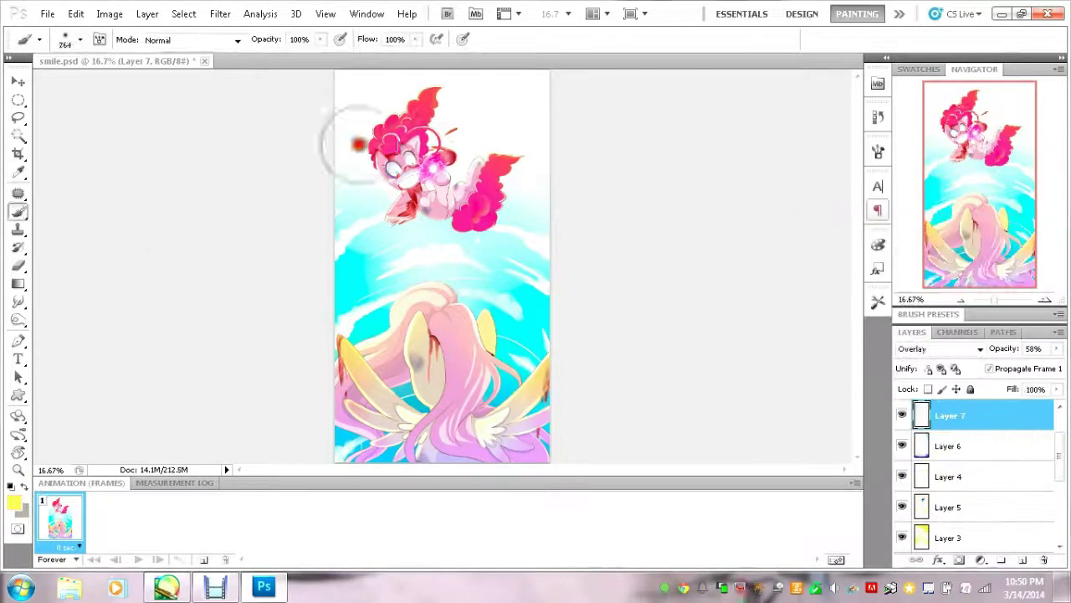
pyautogui.press('b')
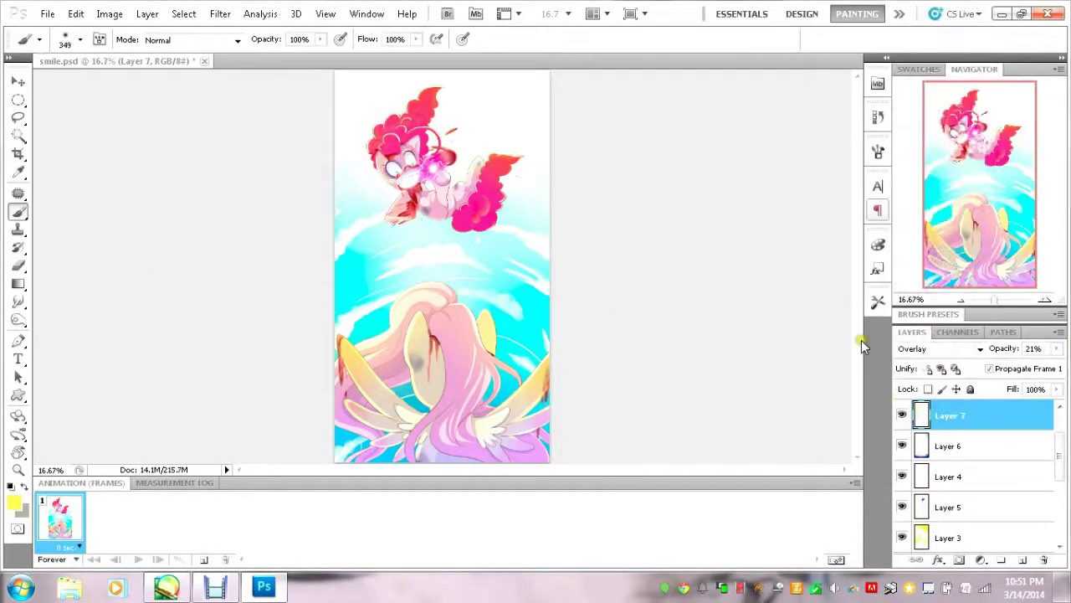
pyautogui.scroll(2, 971, 468)
pyautogui.press('z')
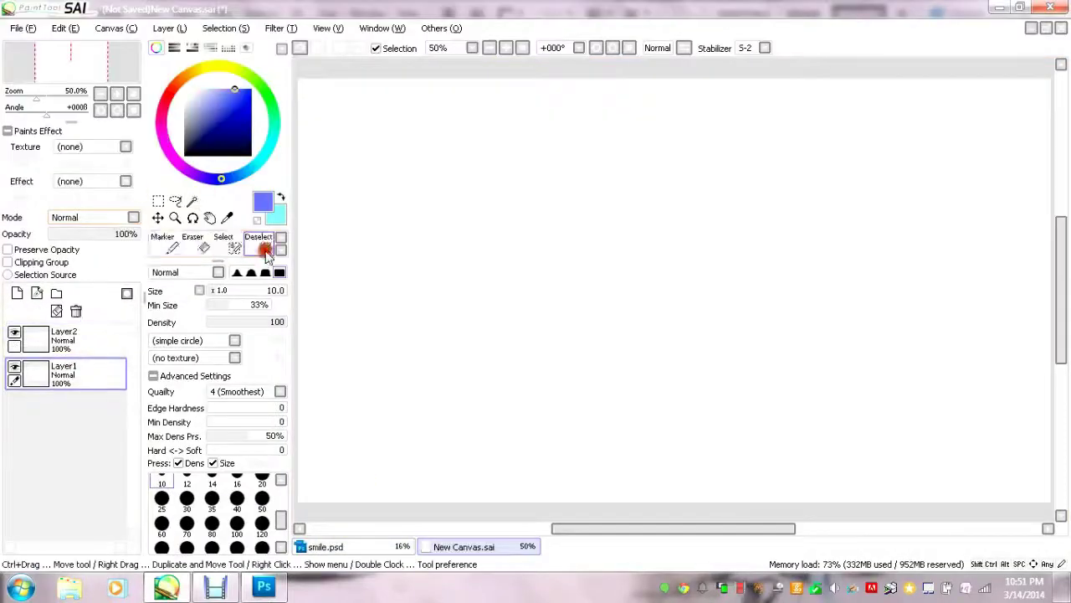
# Bucket-fill the scratch canvas blue and hand-letter the title with the Pen on Layer2.
pyautogui.click(264, 249)
pyautogui.click(441, 276)
pyautogui.click(63, 337)
pyautogui.click(167, 244)
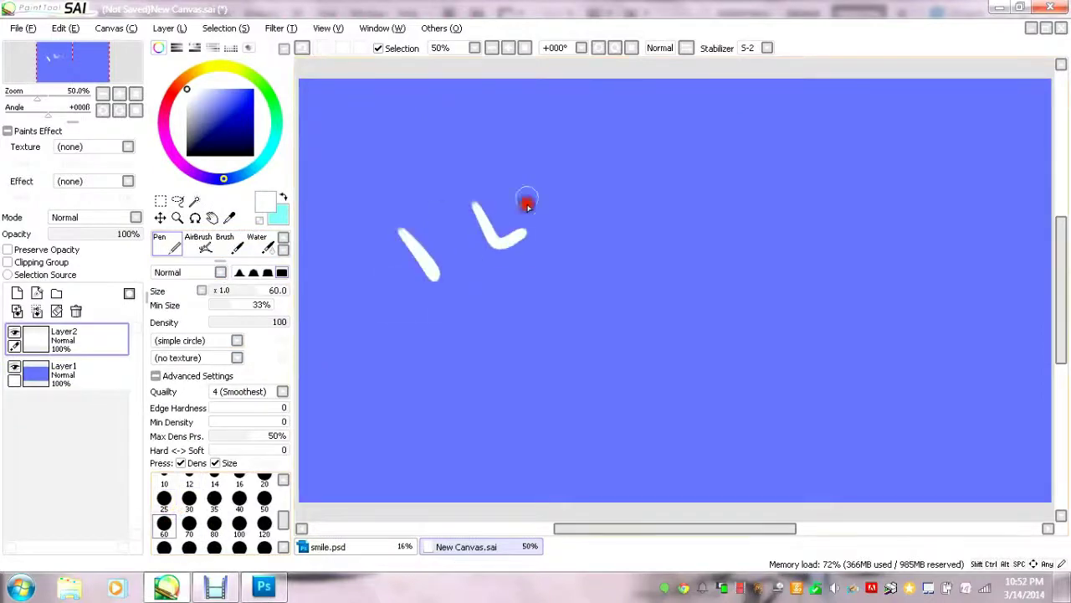
pyautogui.moveTo(527, 205)
pyautogui.mouseDown()
pyautogui.moveTo(653, 201)
pyautogui.moveTo(837, 276)
pyautogui.moveTo(887, 327)
pyautogui.mouseUp()
# Undo the lettering strokes and switch back to Photoshop.
pyautogui.click(116, 27)
pyautogui.hotkey('ctrl', 'z')
pyautogui.hotkey('ctrl', 'z')
pyautogui.hotkey('ctrl', 'z')
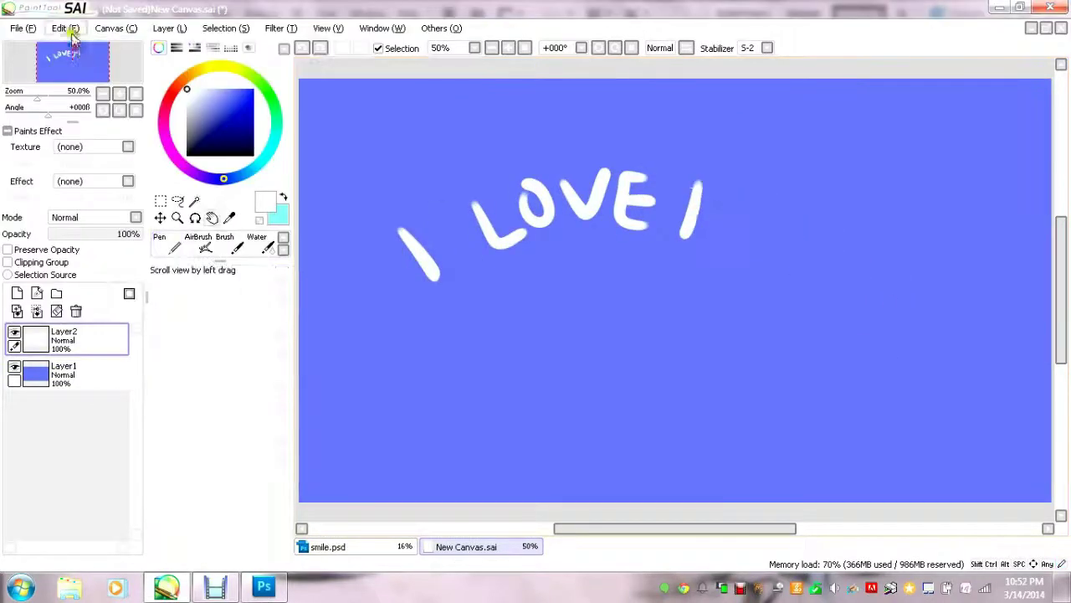
pyautogui.hotkey('ctrl', 'z')
pyautogui.hotkey('ctrl', 'z')
pyautogui.hotkey('ctrl', 'z')
pyautogui.hotkey('ctrl', 'z')
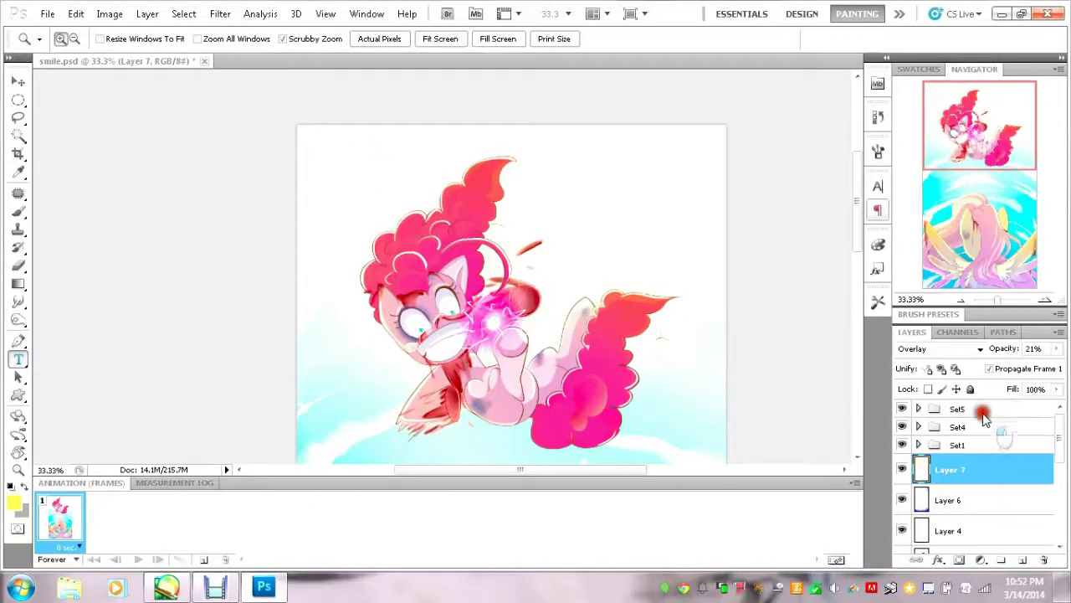
pyautogui.click(282, 587)
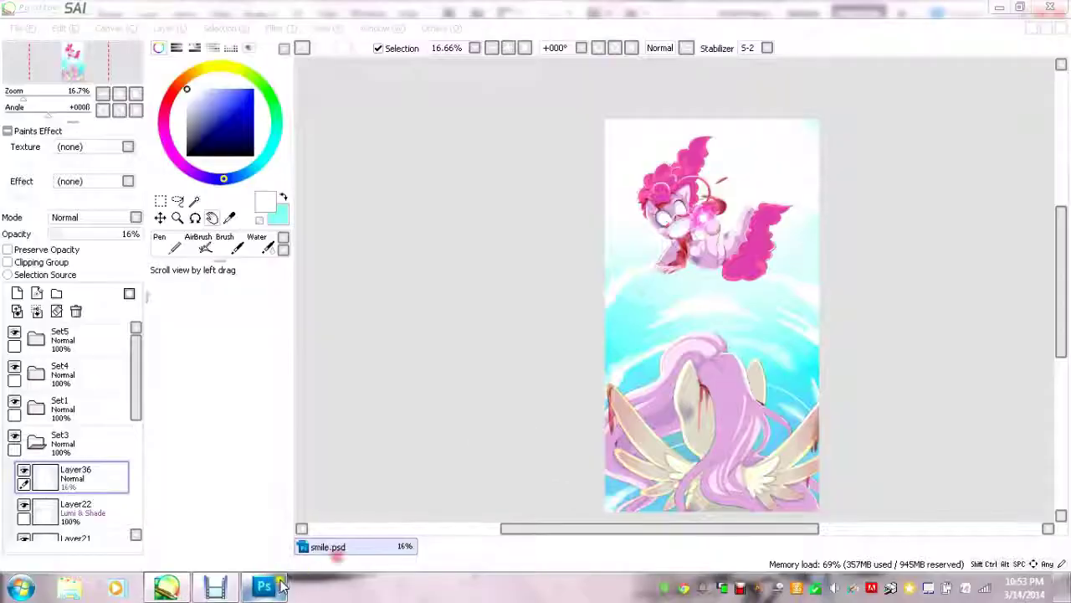
pyautogui.click(233, 591)
# Type the centred title in Comic Sans MS with a larger font size and set its colour.
pyautogui.moveTo(342, 275); pyautogui.dragTo(343, 136)
pyautogui.click(142, 124)
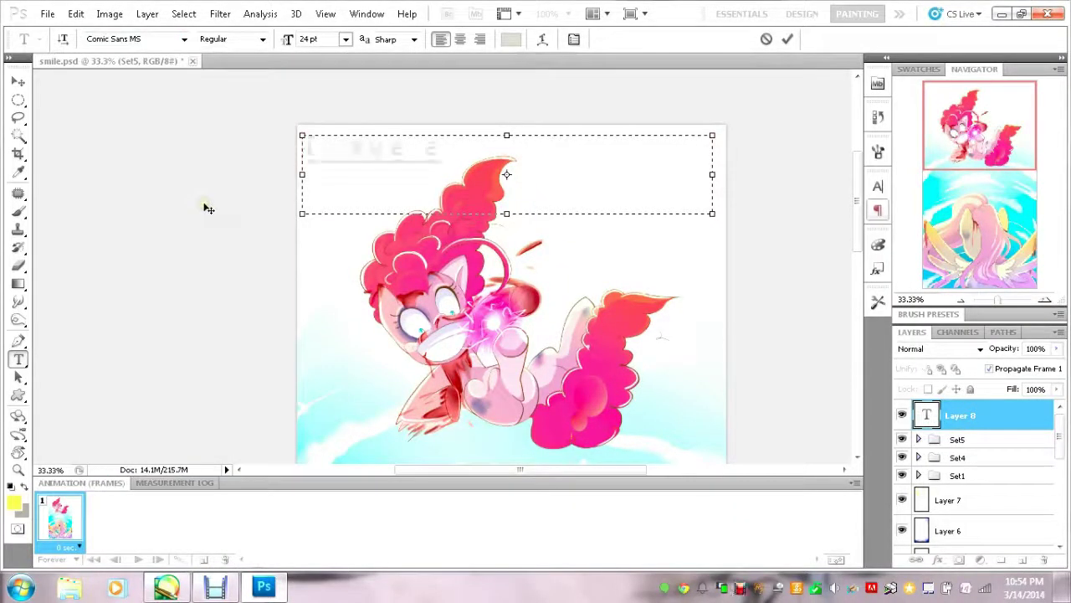
pyautogui.hotkey('ctrl', 'a')
pyautogui.click(345, 40)
pyautogui.hotkey('ctrl', 'shift', 'c')
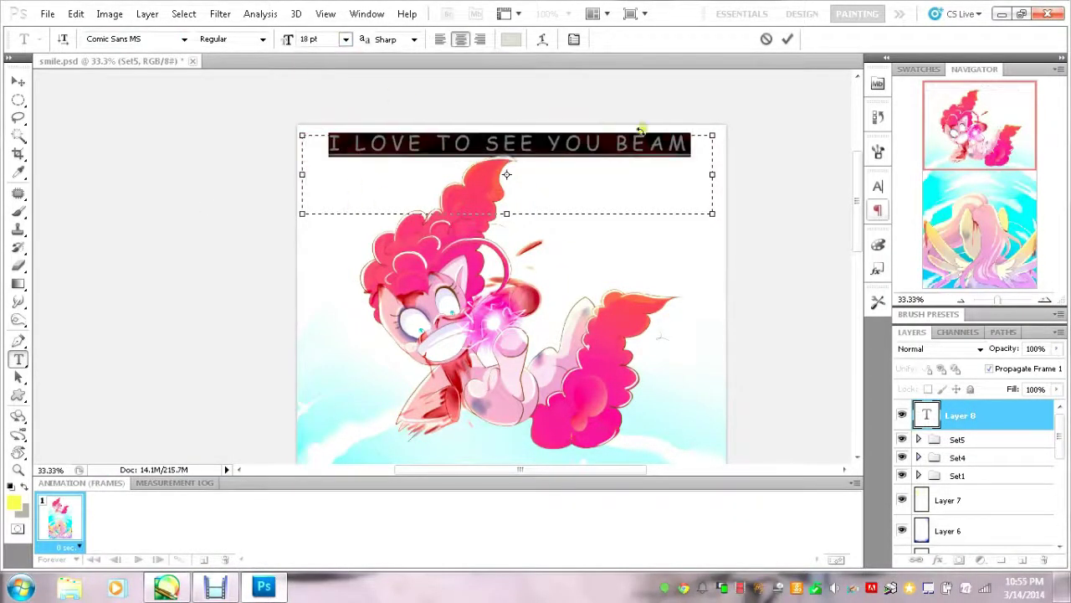
pyautogui.click(878, 186)
pyautogui.click(769, 223)
pyautogui.click(753, 360)
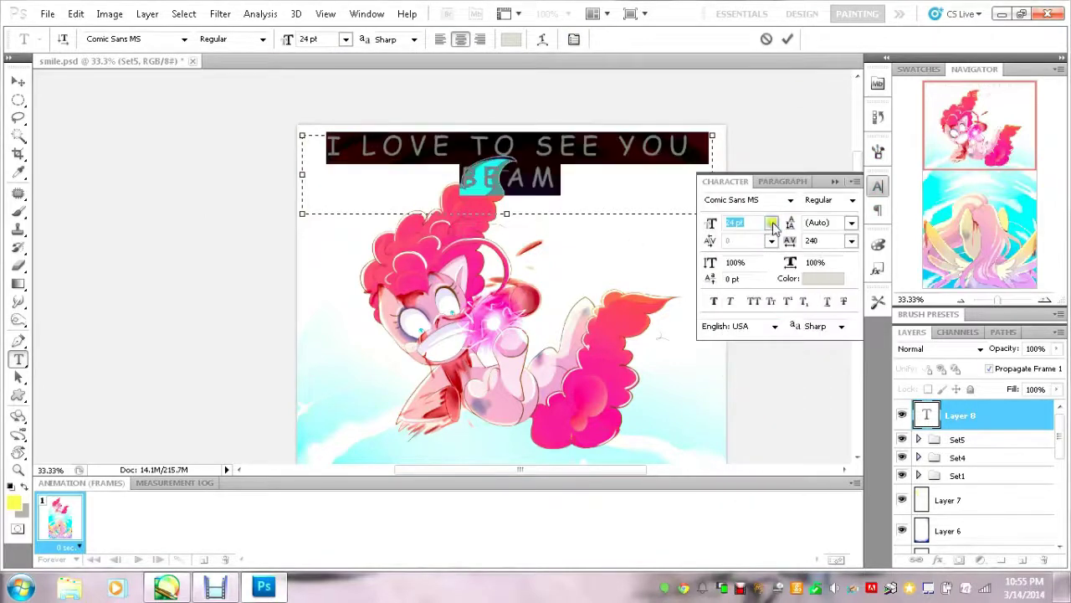
pyautogui.click(823, 277)
pyautogui.click(964, 251)
# Add a magenta Stroke style to the title and enlarge it across the canvas top.
pyautogui.doubleClick(1005, 415)
pyautogui.click(586, 355)
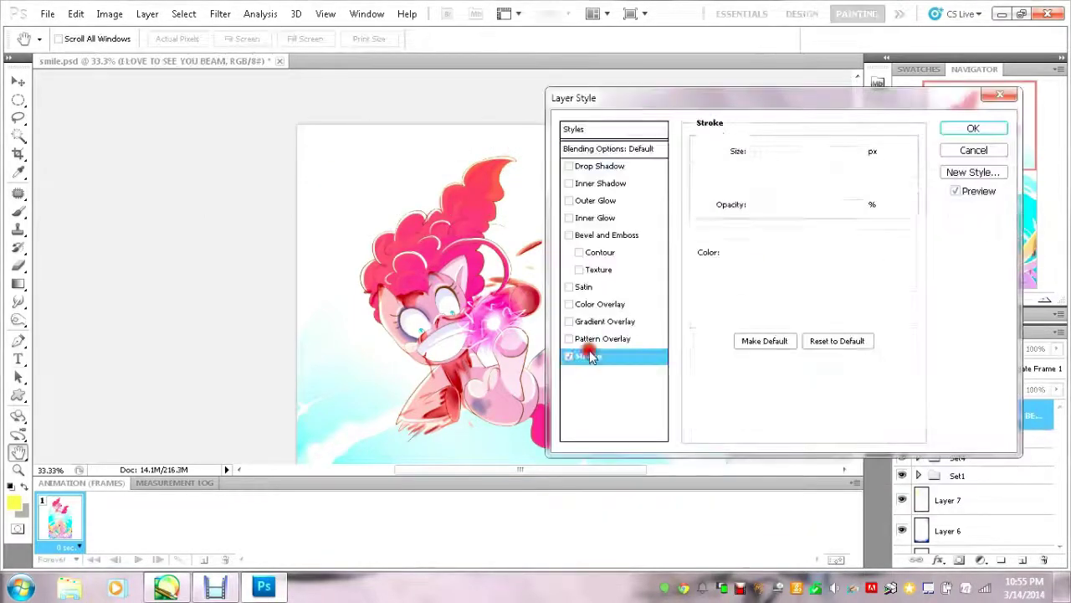
pyautogui.click(737, 255)
pyautogui.click(784, 265)
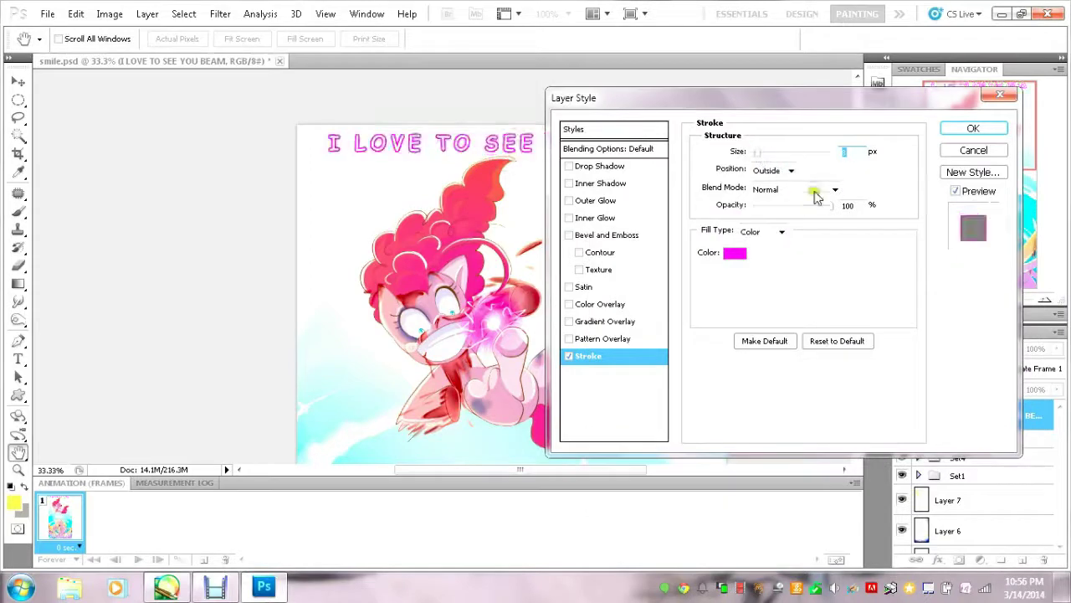
pyautogui.click(973, 128)
pyautogui.hotkey('ctrl', 't')
pyautogui.moveTo(306, 224)
pyautogui.mouseDown()
pyautogui.moveTo(222, 286)
pyautogui.moveTo(730, 139)
pyautogui.mouseUp()
# Select a rectangle around the title and add a new Layer 8 for it.
pyautogui.click(76, 14)
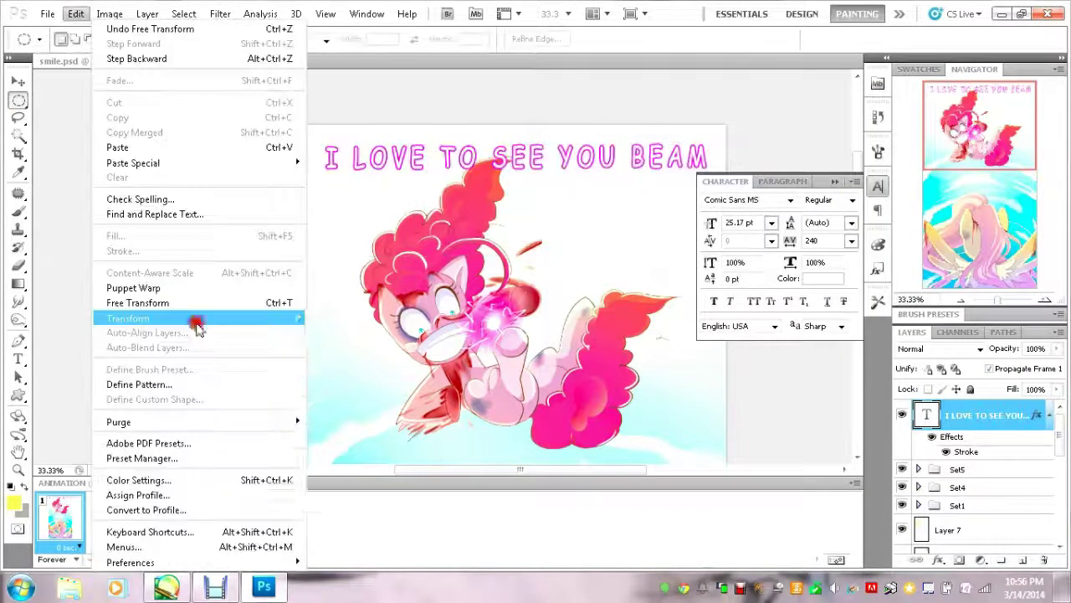
pyautogui.click(359, 411)
pyautogui.click(75, 13)
pyautogui.click(359, 411)
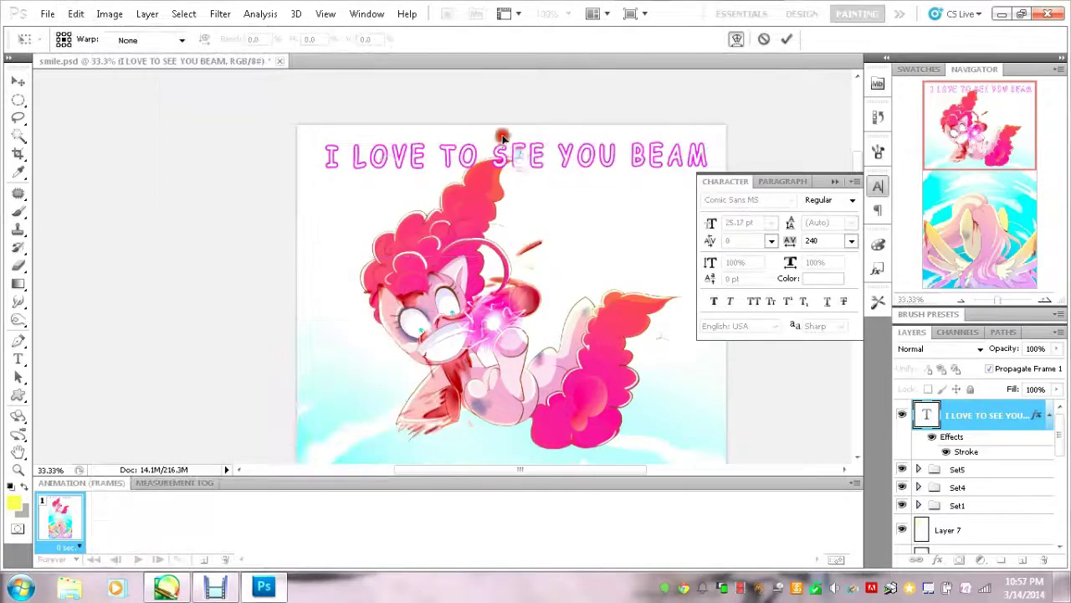
pyautogui.press('Return')
pyautogui.click(18, 99)
pyautogui.moveTo(297, 131); pyautogui.dragTo(727, 210)
pyautogui.click(75, 13)
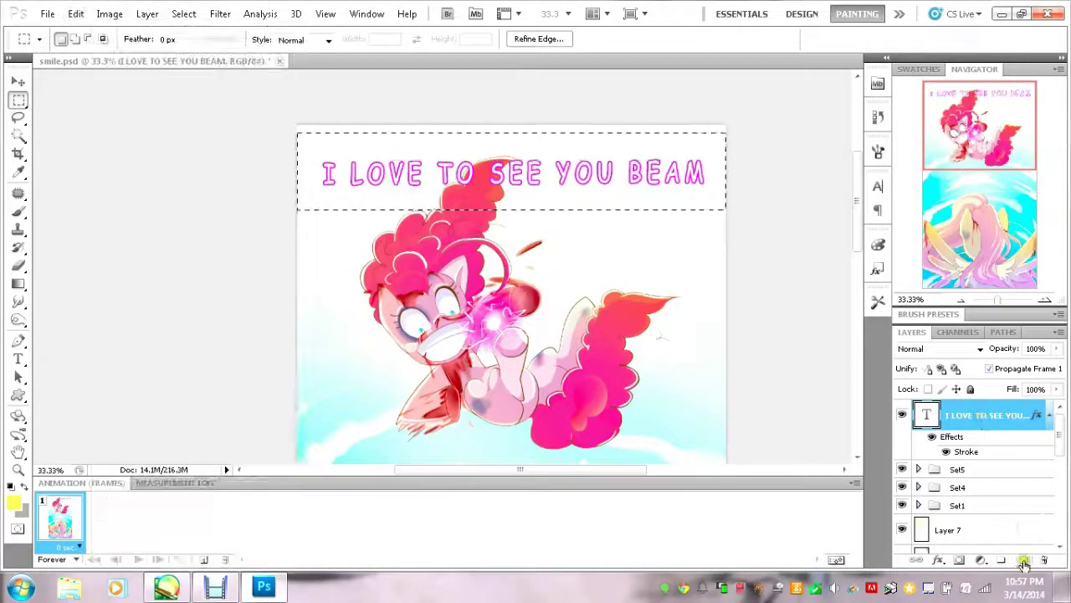
pyautogui.click(1022, 559)
# Warp the title into an arch with curved-down ends, then stretch it wider.
pyautogui.moveTo(246, 223); pyautogui.dragTo(744, 170)
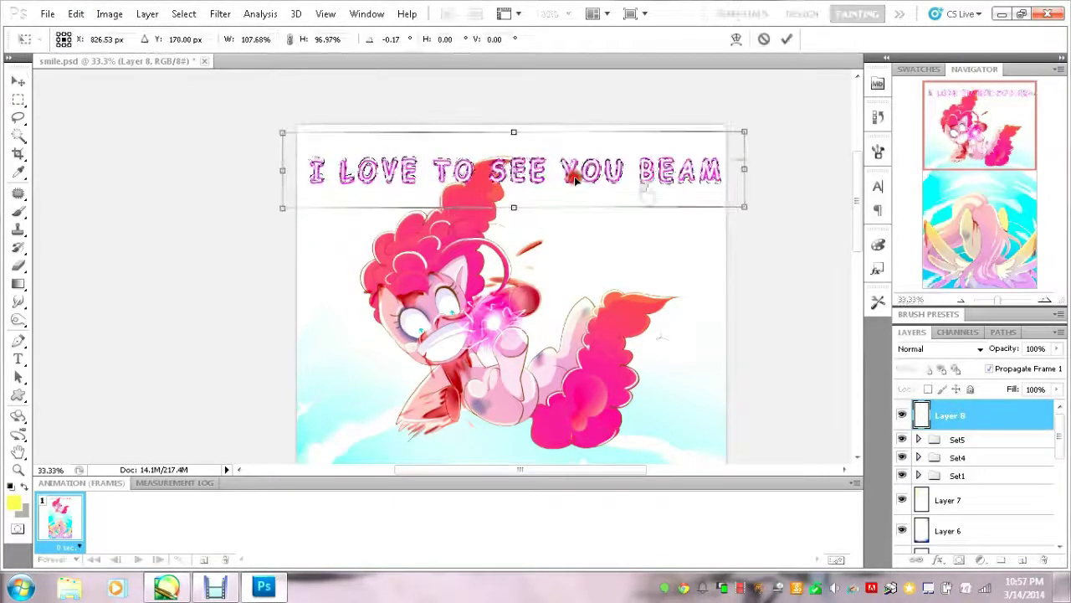
pyautogui.moveTo(277, 207); pyautogui.dragTo(287, 220)
pyautogui.moveTo(740, 207)
pyautogui.mouseDown()
pyautogui.moveTo(729, 229)
pyautogui.moveTo(638, 169)
pyautogui.moveTo(402, 148)
pyautogui.moveTo(521, 147)
pyautogui.mouseUp()
pyautogui.press('Escape')
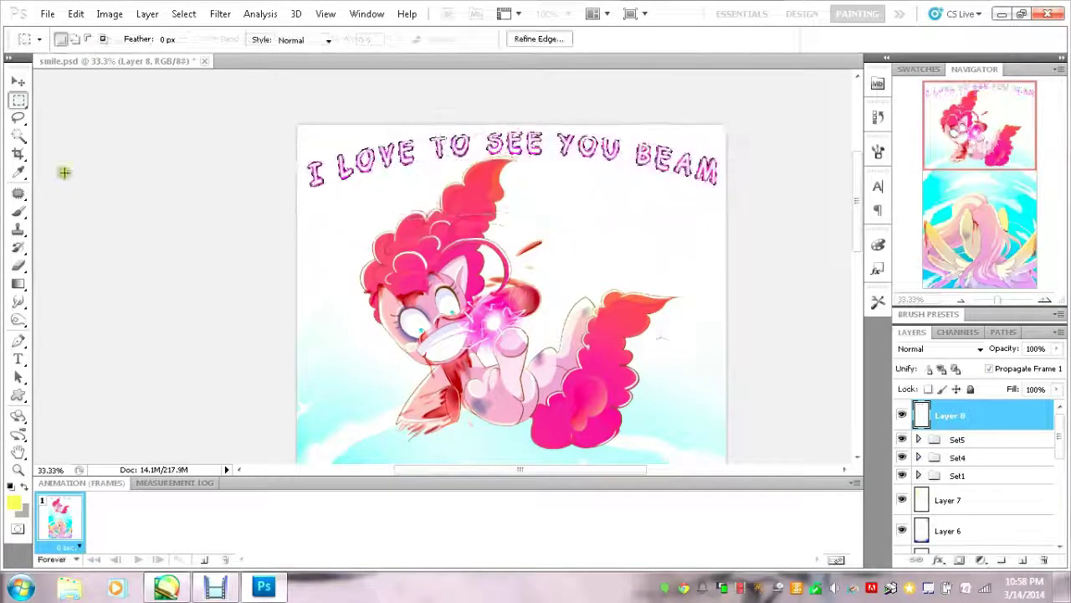
pyautogui.hotkey('ctrl', 't')
pyautogui.moveTo(308, 188); pyautogui.dragTo(308, 205)
pyautogui.click(19, 98)
pyautogui.click(502, 226)
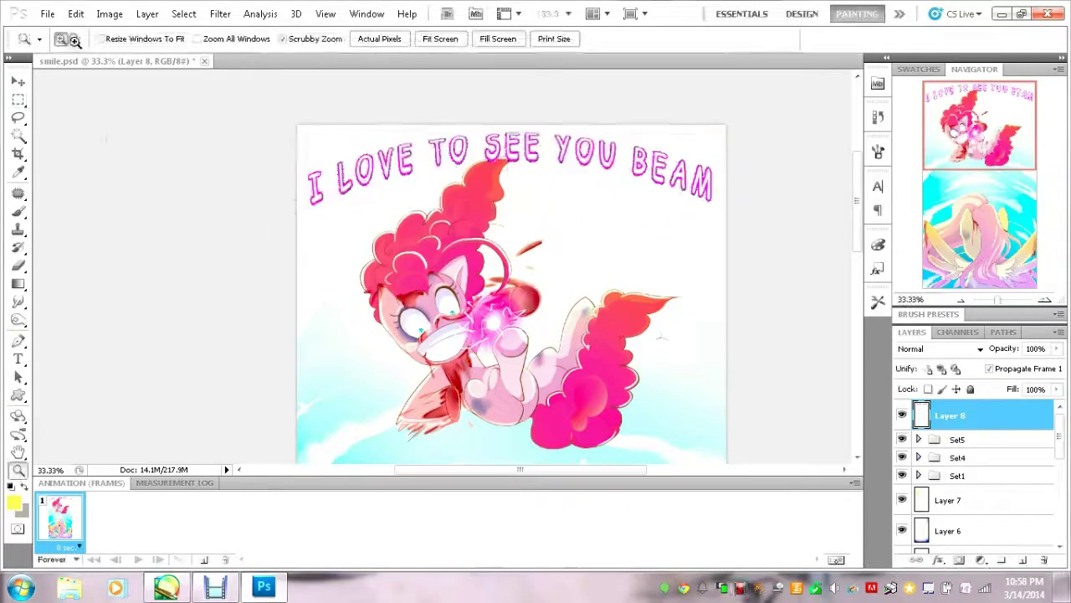
# Scale the arched title to span the canvas top and raise its opacity to 91%.
pyautogui.keyDown('alt'); pyautogui.click(137, 220); pyautogui.keyUp('alt')
pyautogui.click(75, 13)
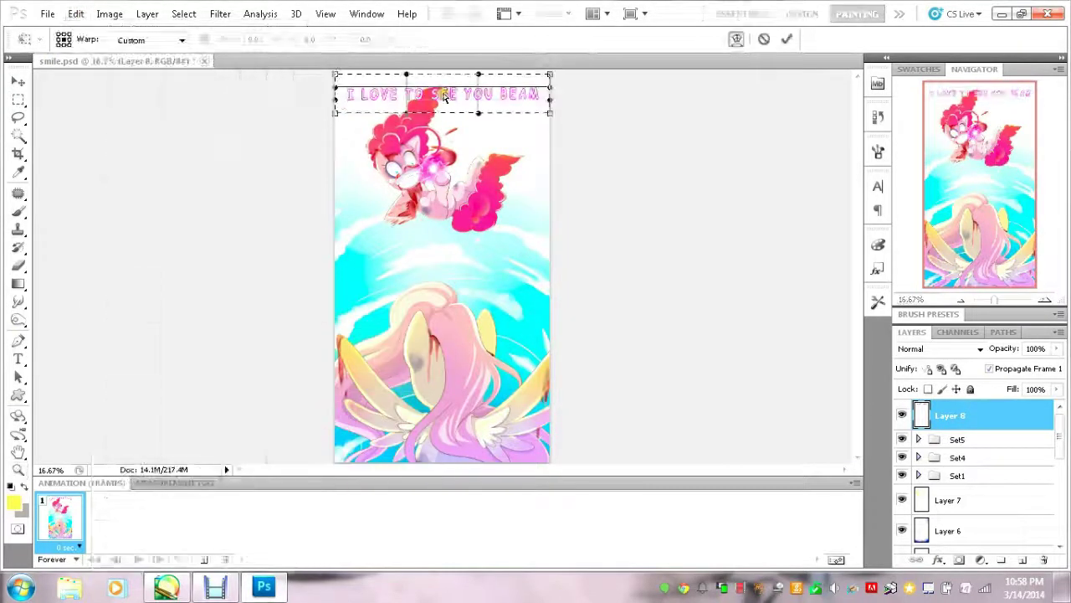
pyautogui.press('v')
pyautogui.click(511, 223)
pyautogui.moveTo(547, 100); pyautogui.dragTo(544, 90)
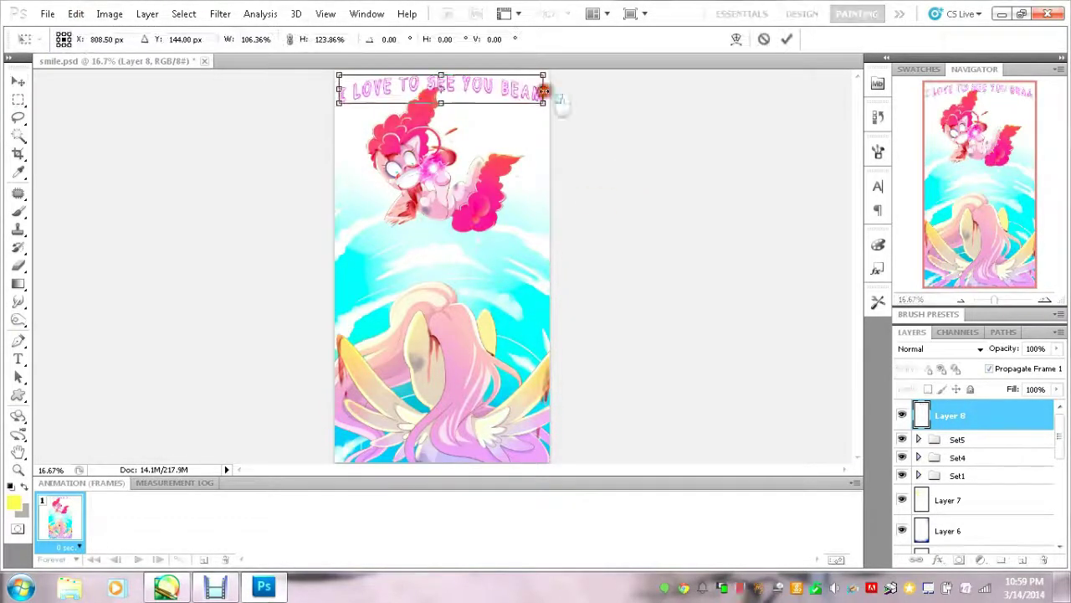
pyautogui.press('m')
pyautogui.press('Return')
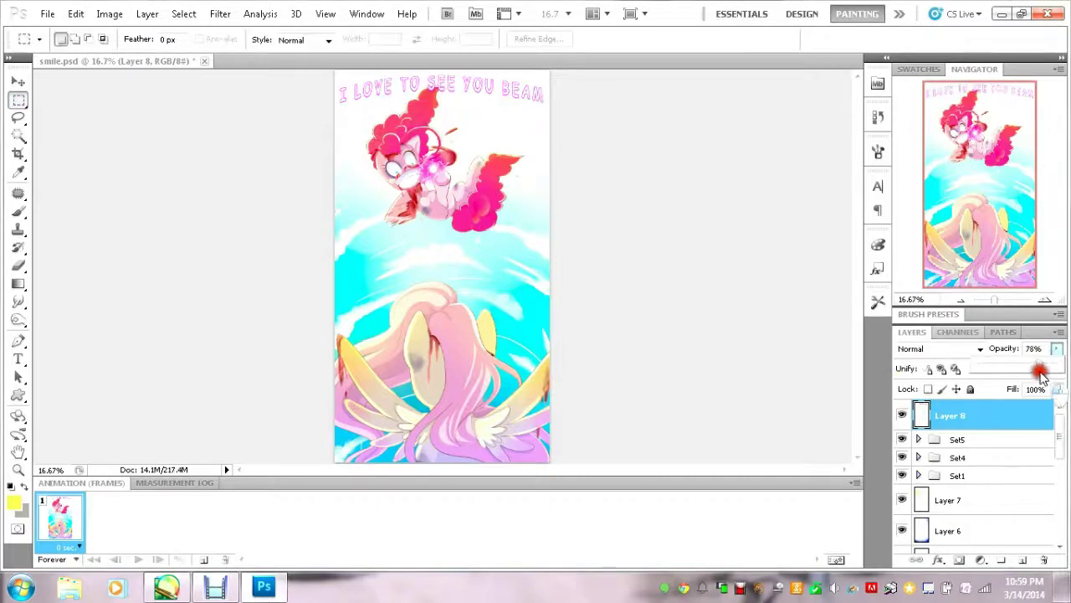
pyautogui.moveTo(1040, 374); pyautogui.dragTo(1057, 372)
# Add new Layer 9 with white foreground and brush a handwritten signature.
pyautogui.click(47, 14)
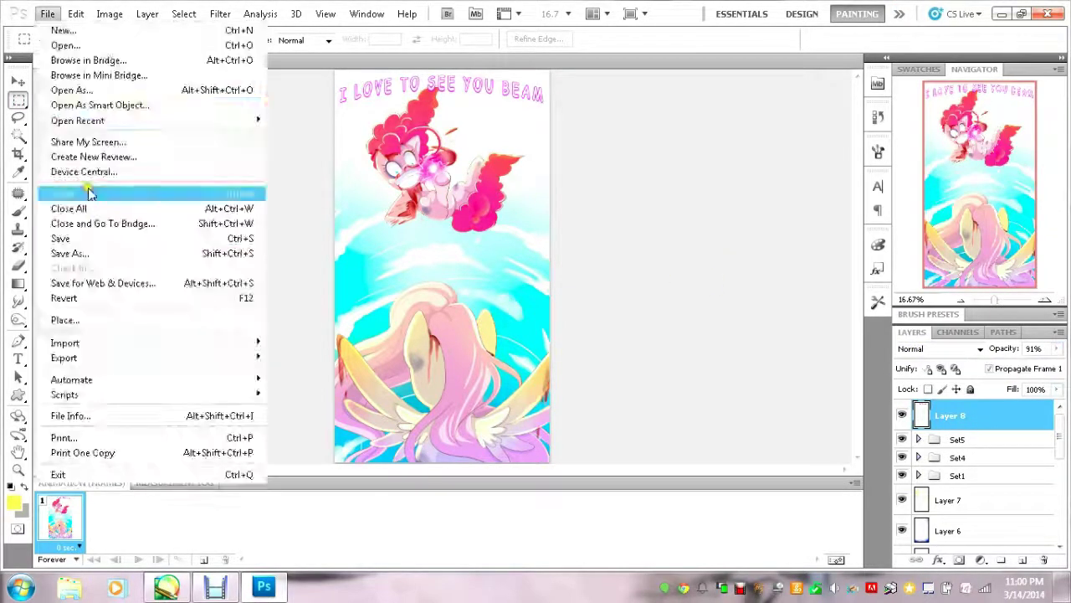
pyautogui.press('Escape')
pyautogui.click(1023, 559)
pyautogui.click(13, 502)
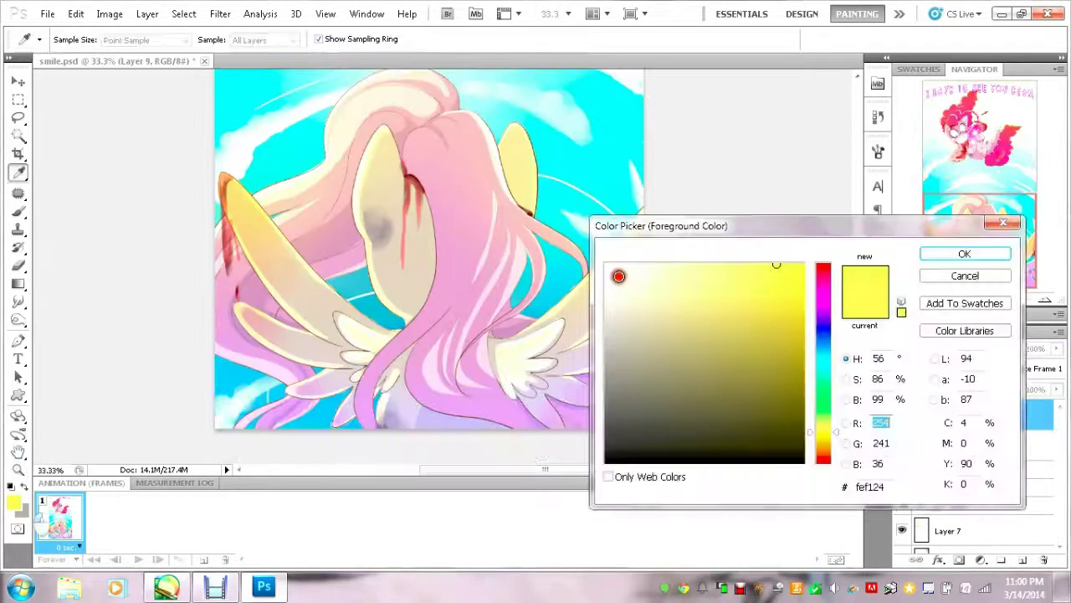
pyautogui.press('Return')
pyautogui.press('b')
pyautogui.rightClick(37, 84)
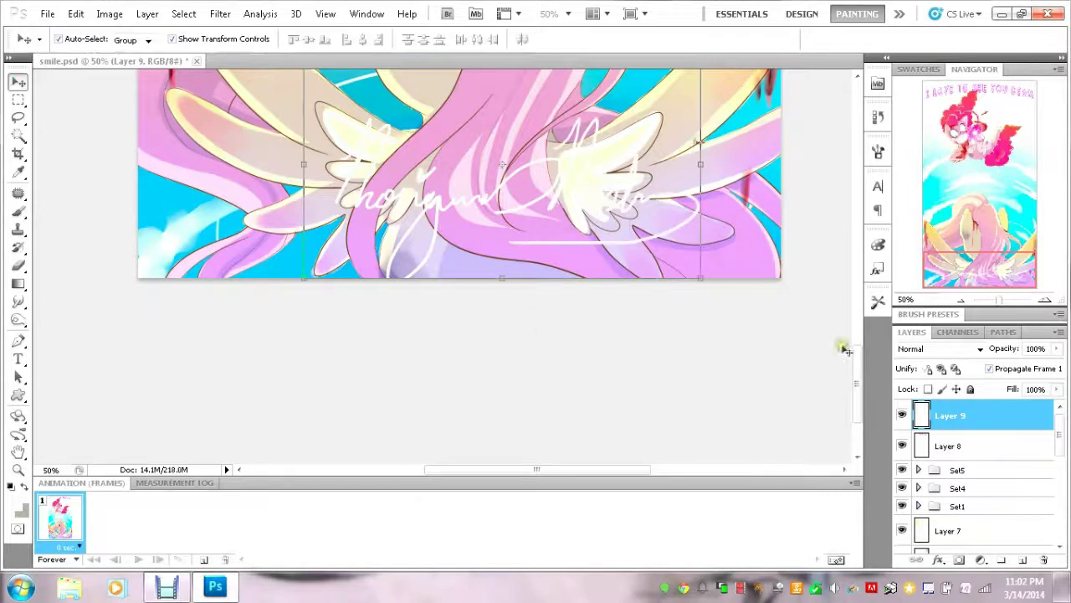
# Shrink the signature into the lower-right corner and zoom in on it.
pyautogui.moveTo(304, 164); pyautogui.dragTo(735, 350)
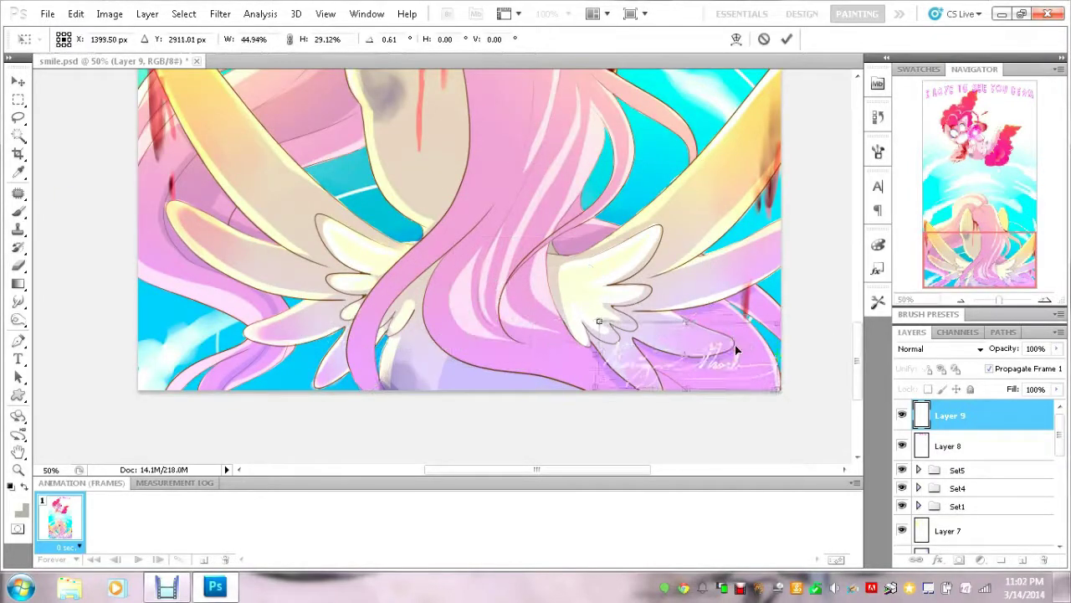
pyautogui.press('Return')
pyautogui.click(731, 372)
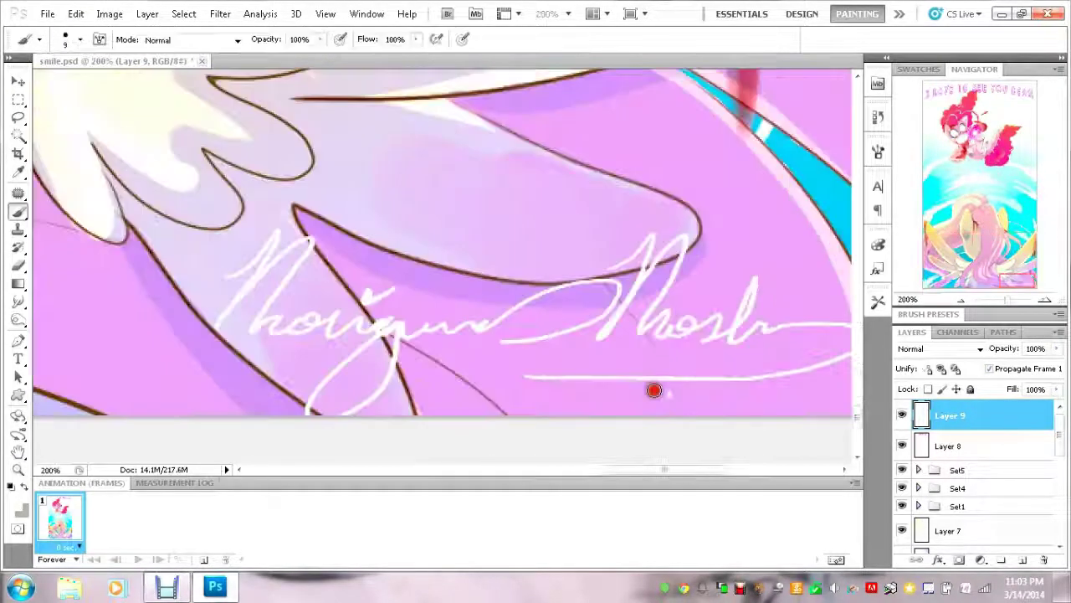